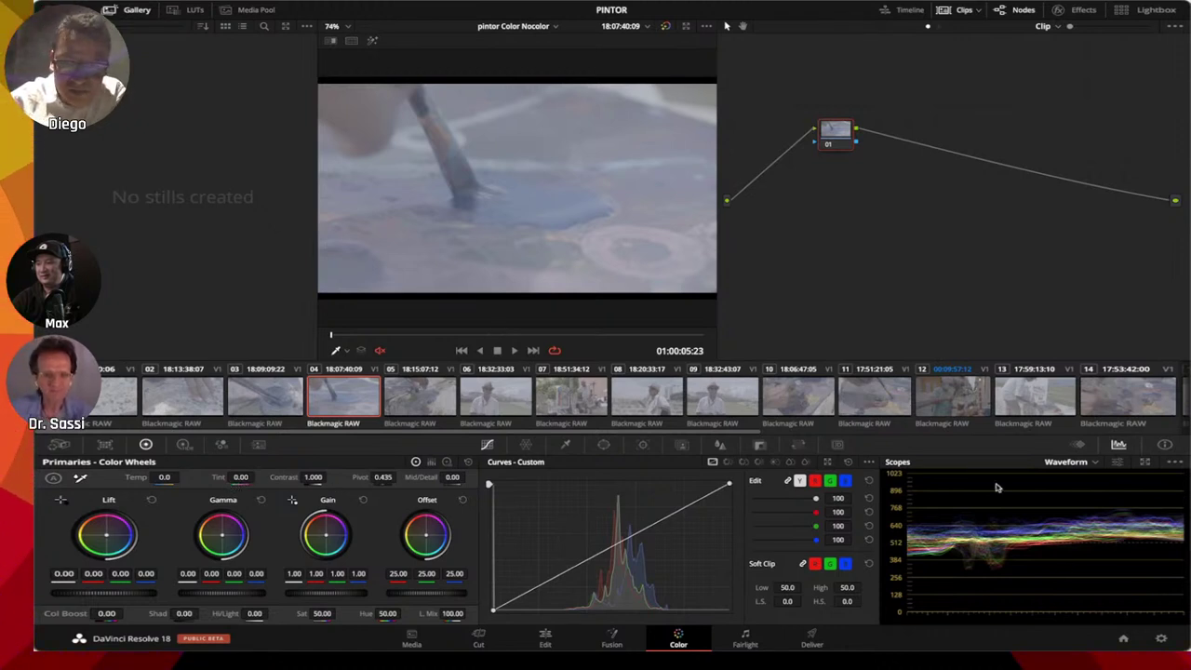
Step: Step through clips 06, 07 and 08, then select clip 09 of the man in the hat
click(531, 406)
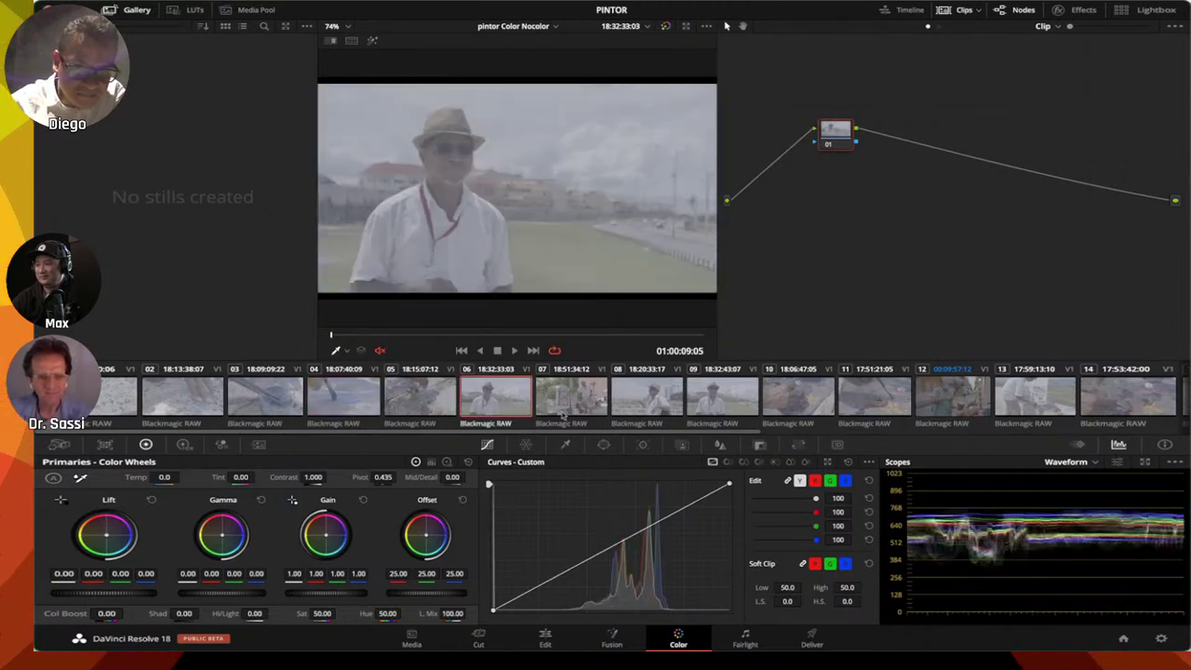
click(596, 408)
click(659, 406)
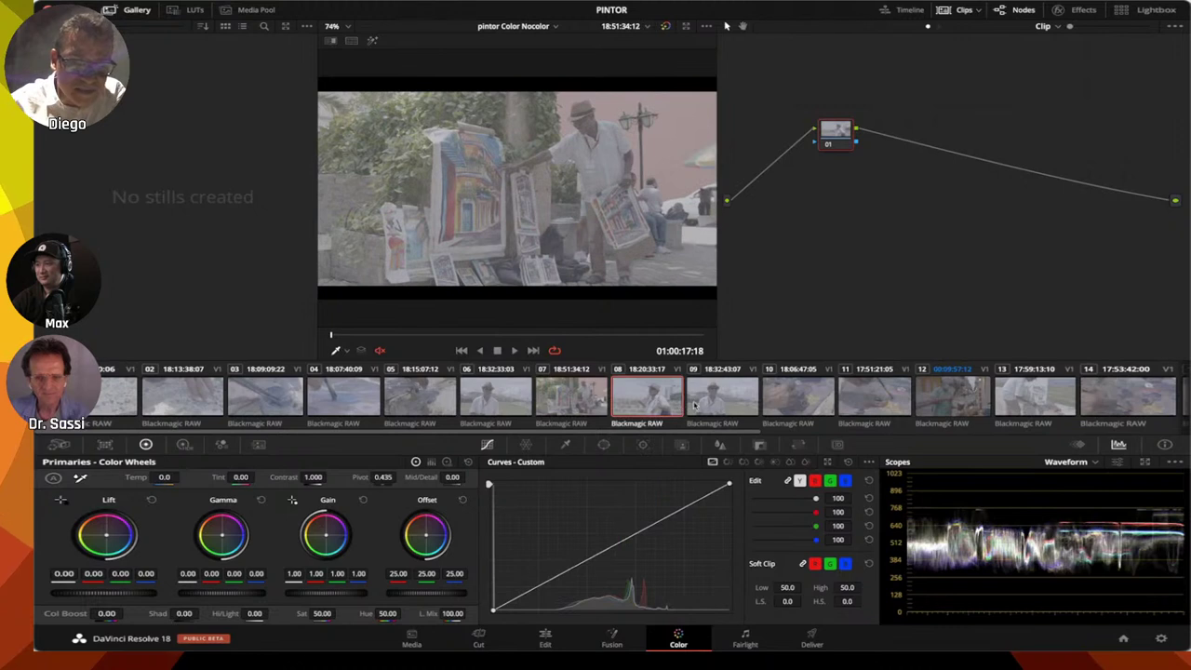
click(729, 408)
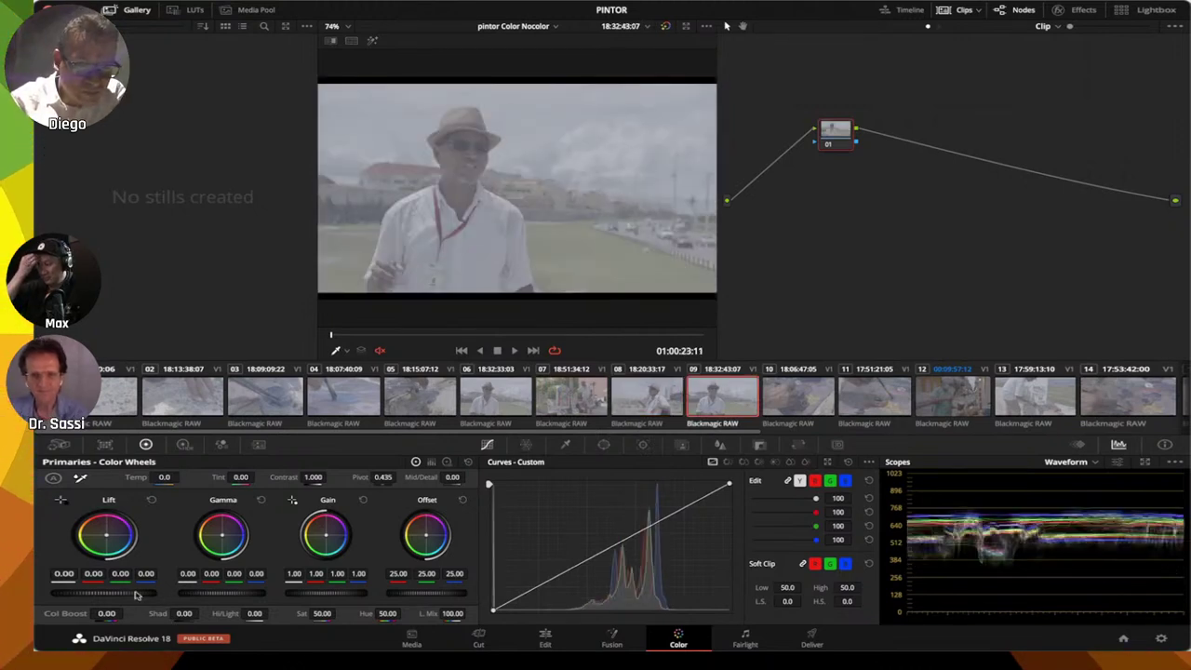
Step: Try a grade with raised lift, a contrast curve and more saturation, then reset it
drag(113, 593, 129, 596)
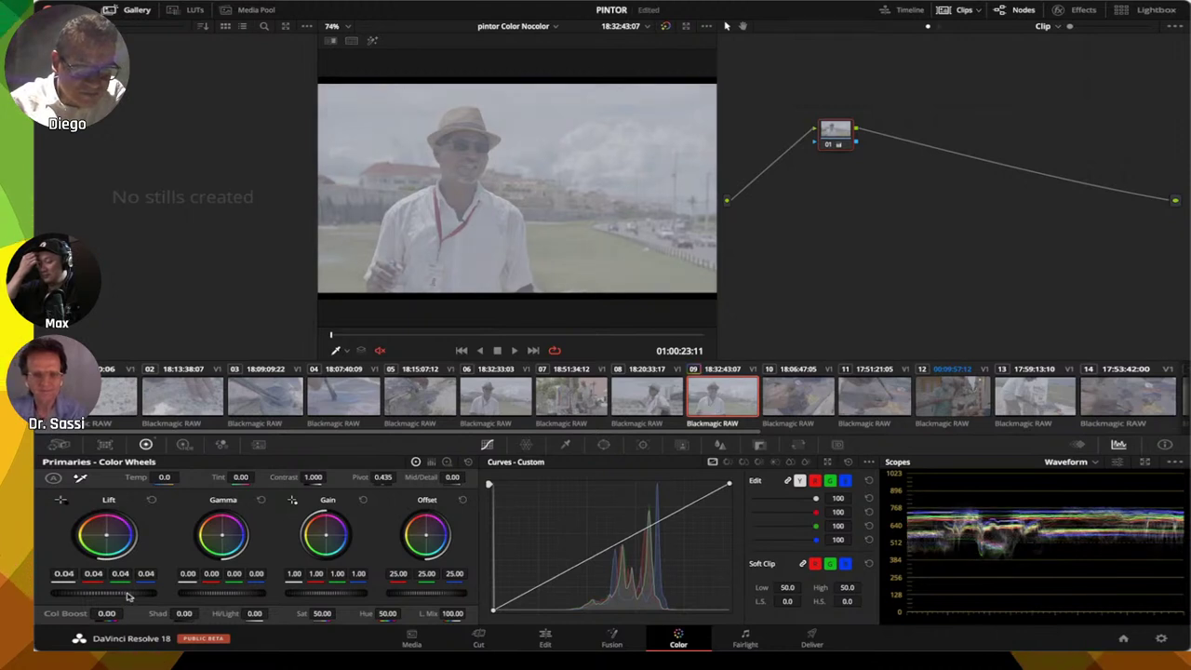
scroll(129, 597, up, 8)
scroll(130, 597, down, 8)
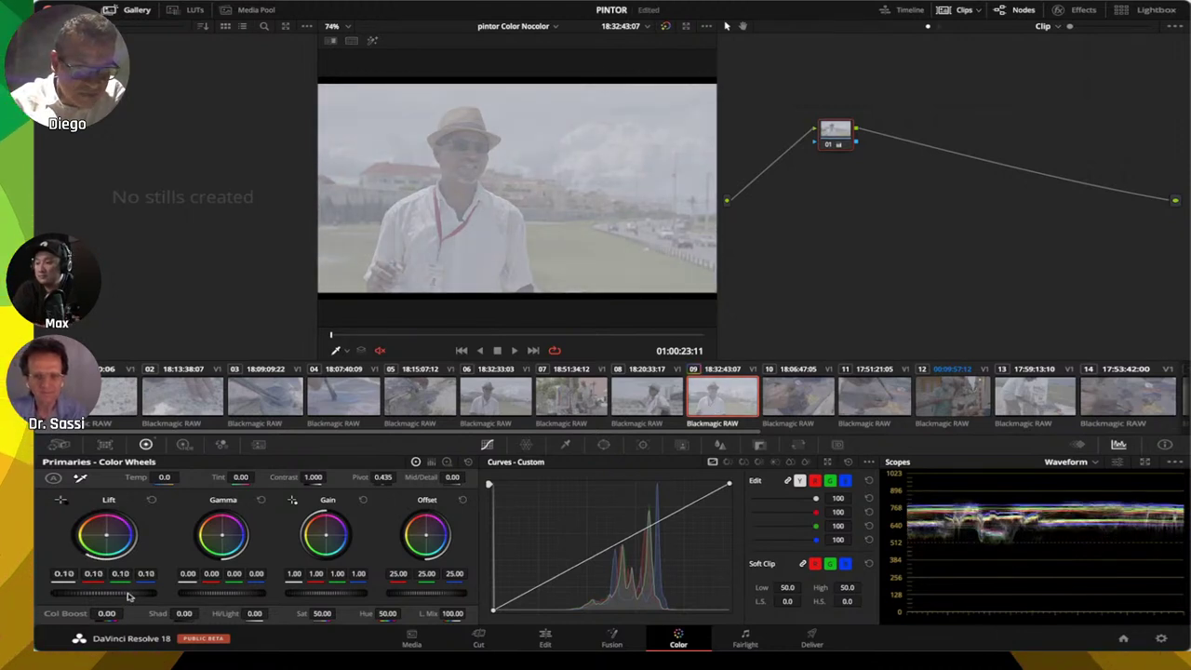
scroll(113, 593, down, 3)
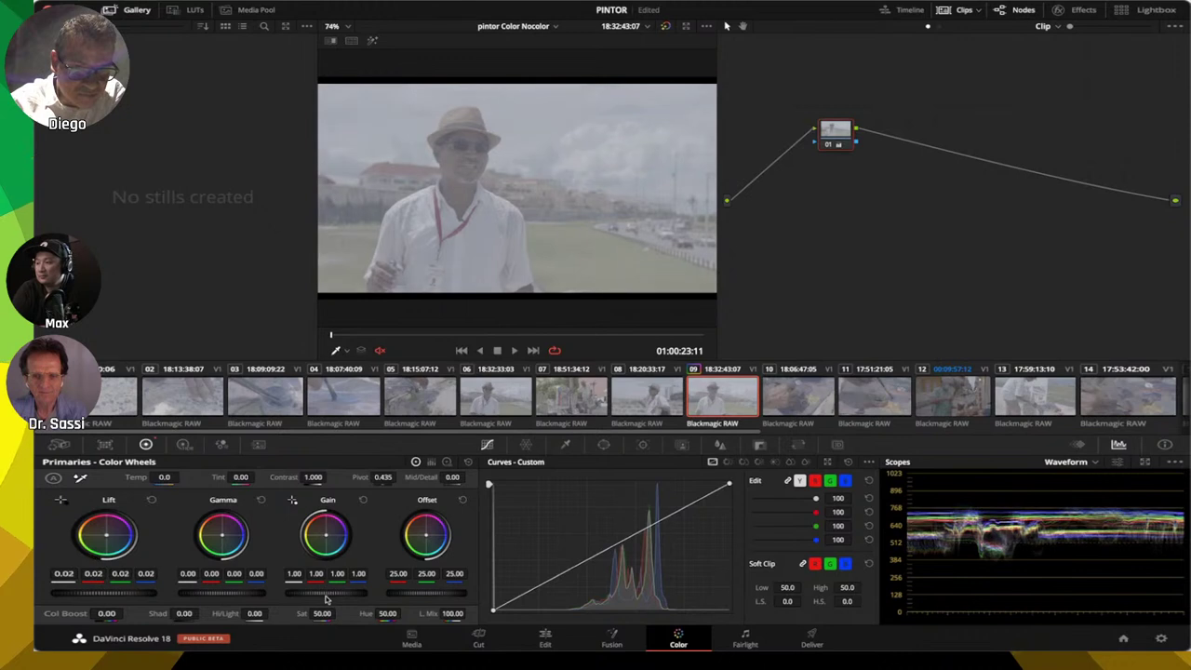
scroll(326, 592, up, 4)
scroll(326, 593, up, 8)
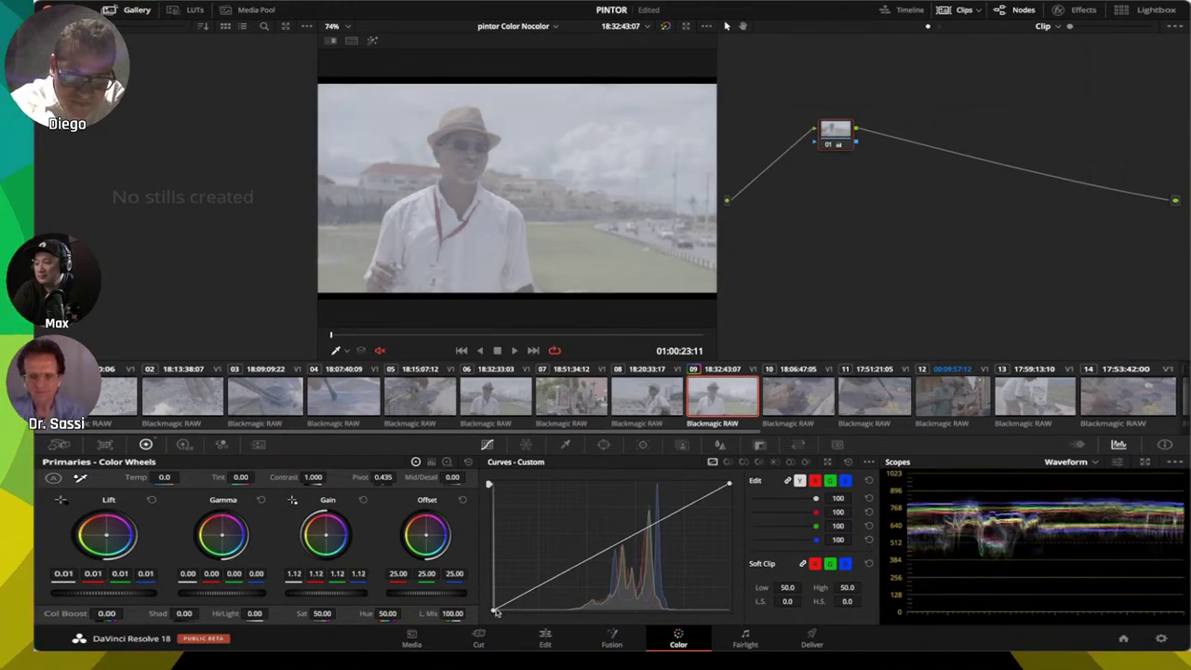
drag(494, 609, 570, 624)
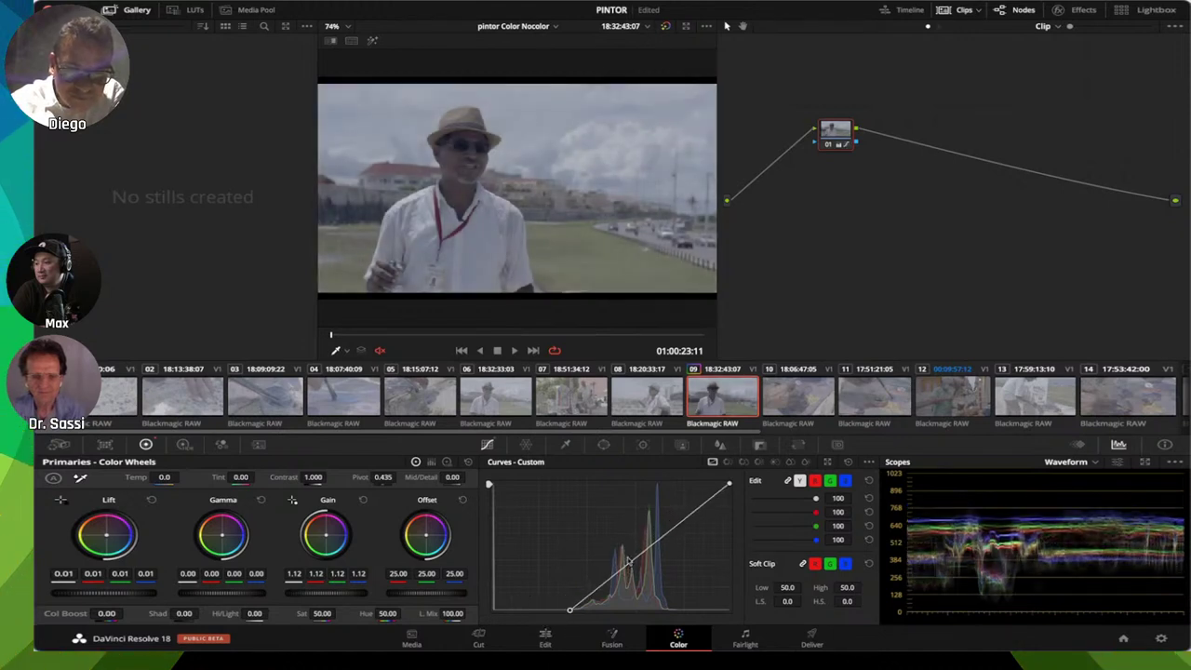
drag(629, 562, 625, 555)
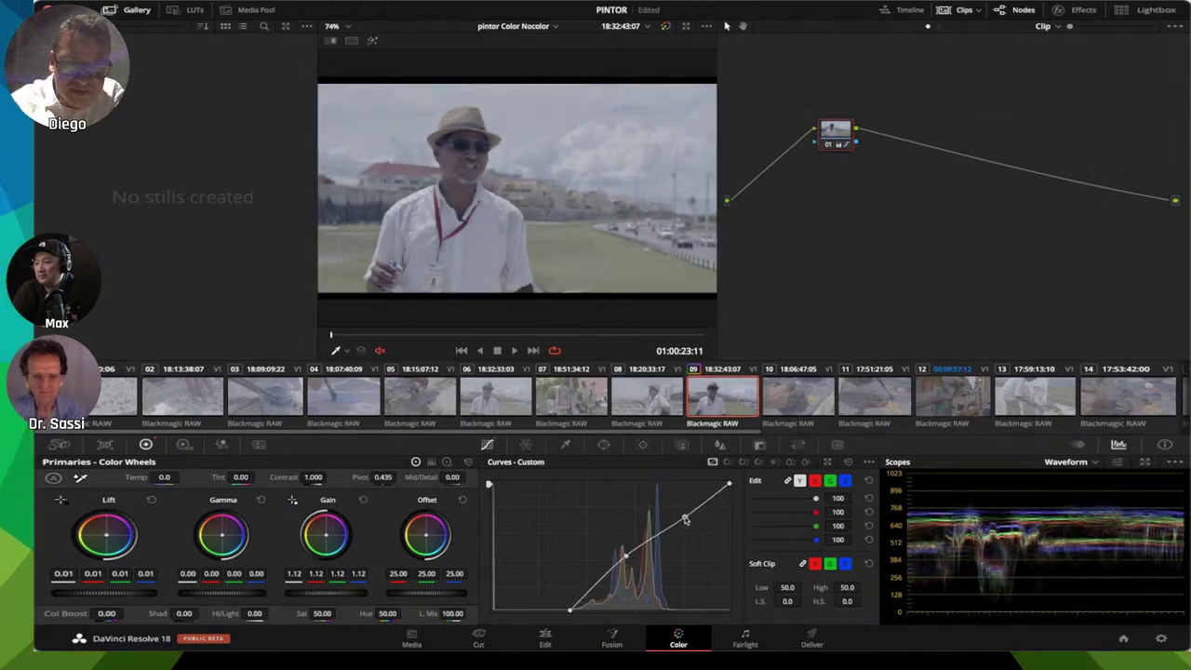
mouse_move(322, 613)
mouse_down()
mouse_move(350, 613)
mouse_move(324, 616)
mouse_up()
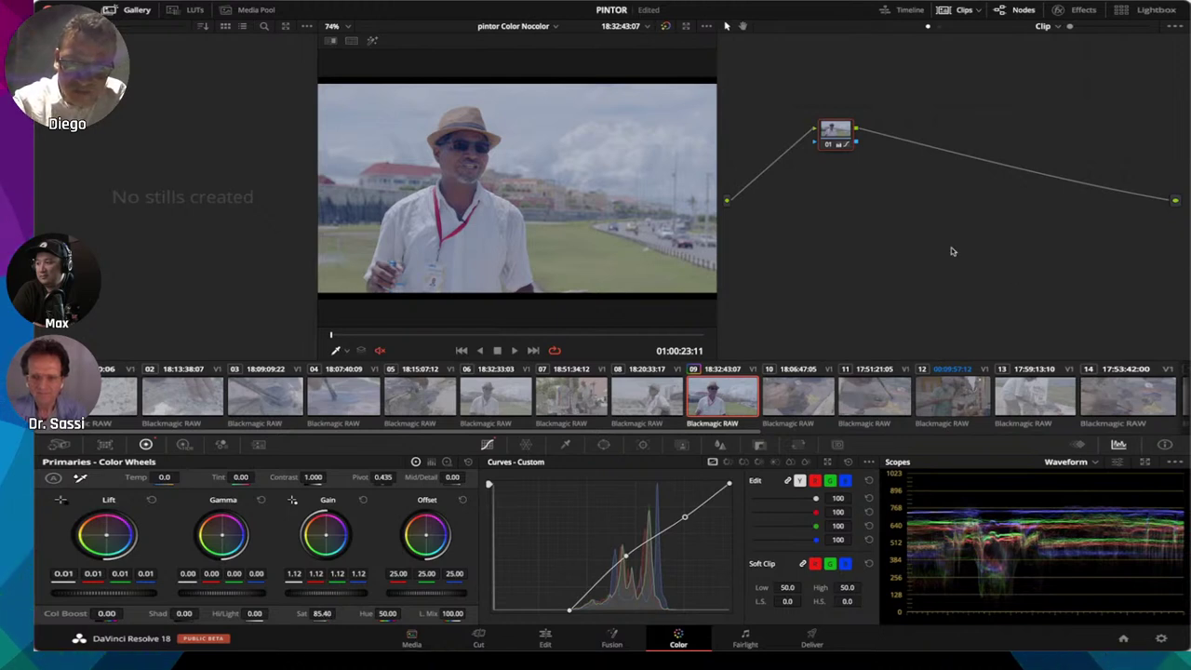
key(ctrl+Home)
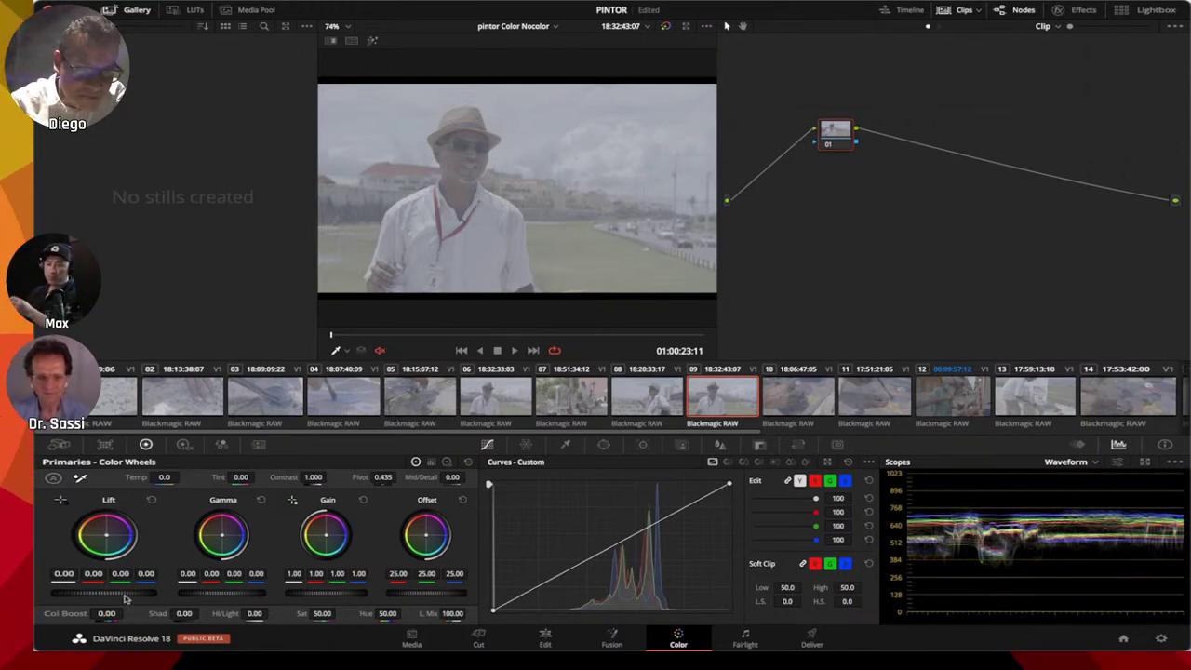
drag(118, 601, 63, 601)
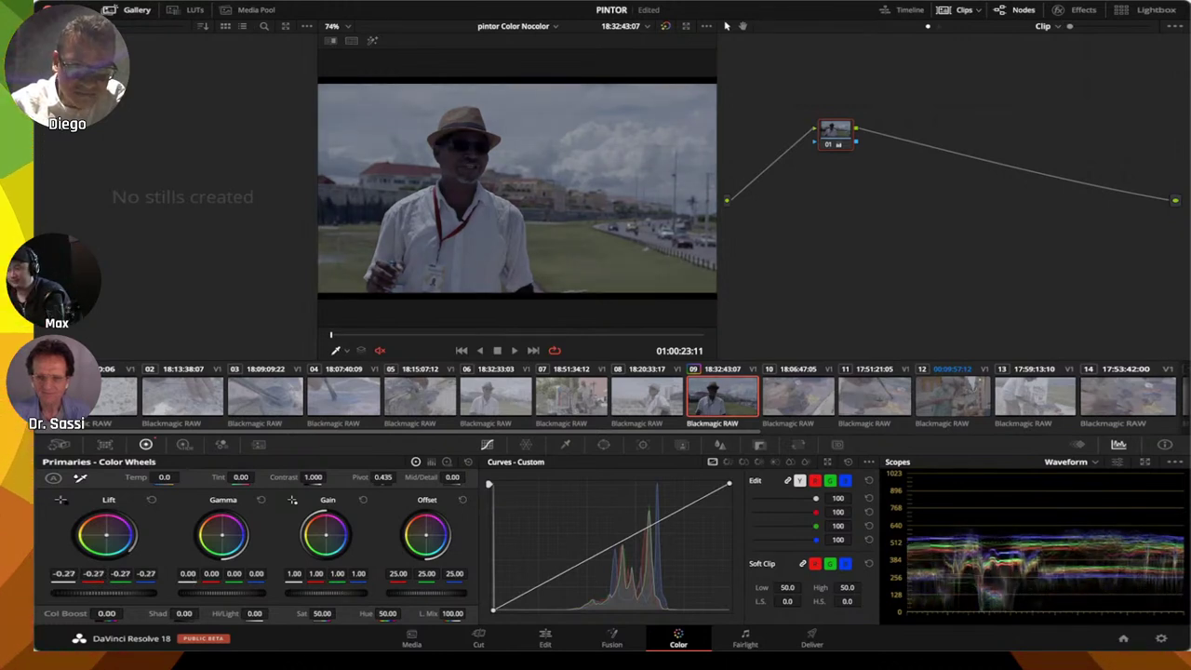
drag(307, 594, 342, 613)
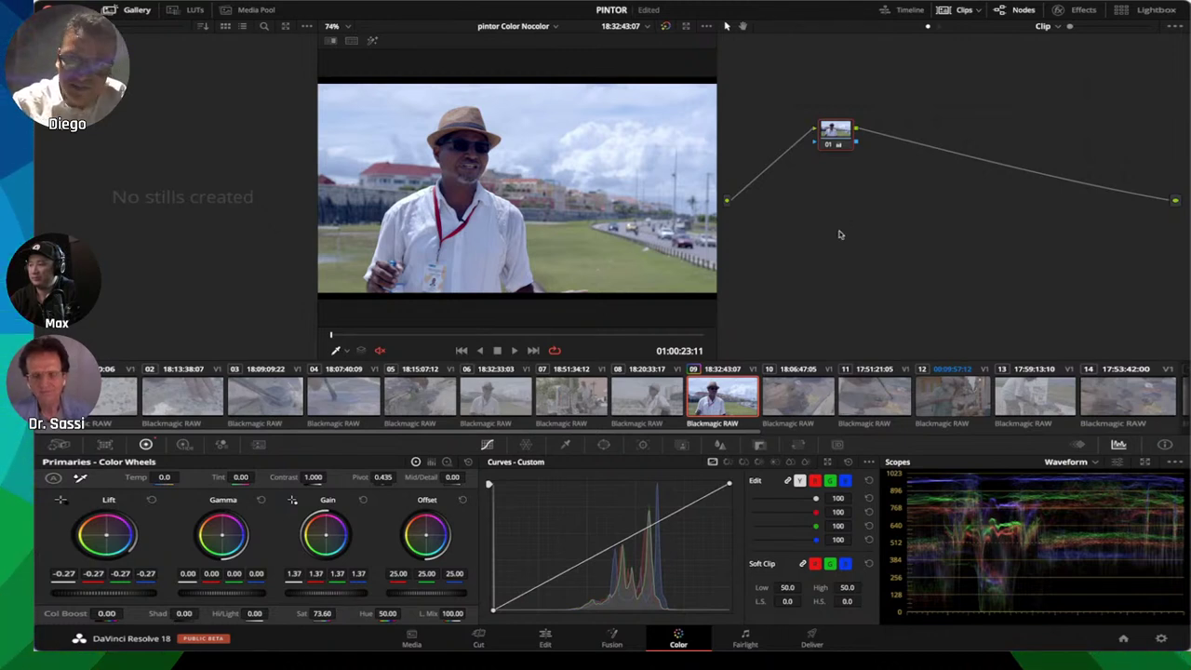
key(shift+home)
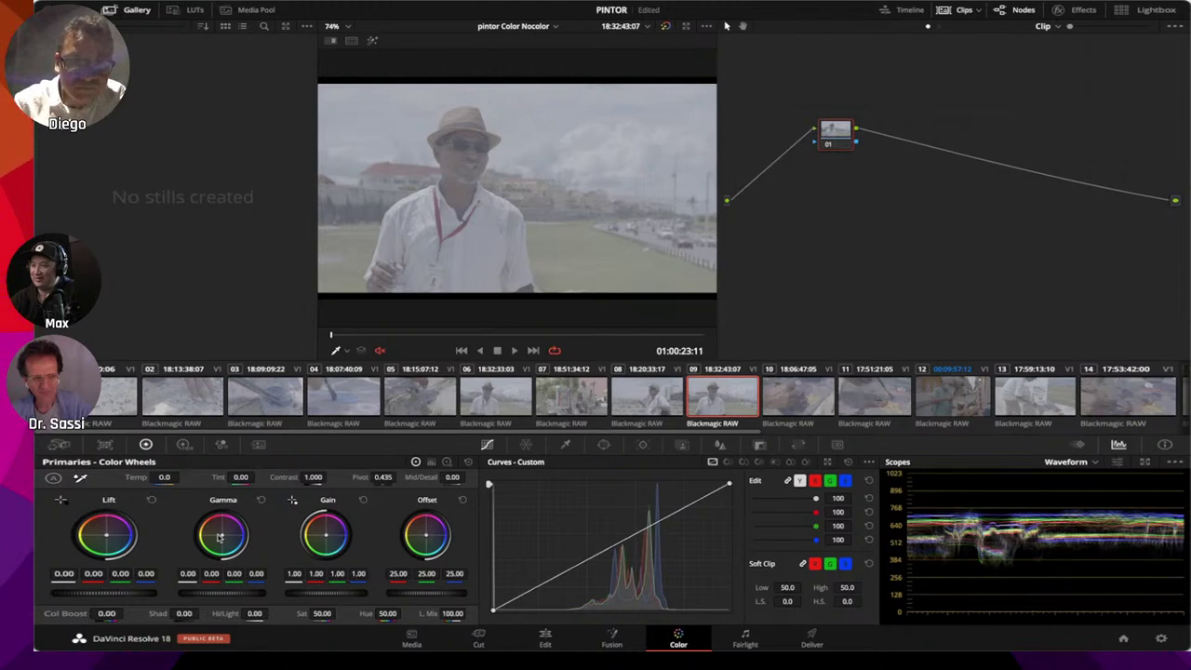
Step: Switch the project color science to ACEScct (ACES 1.3) in Color Management settings
key(shift+9)
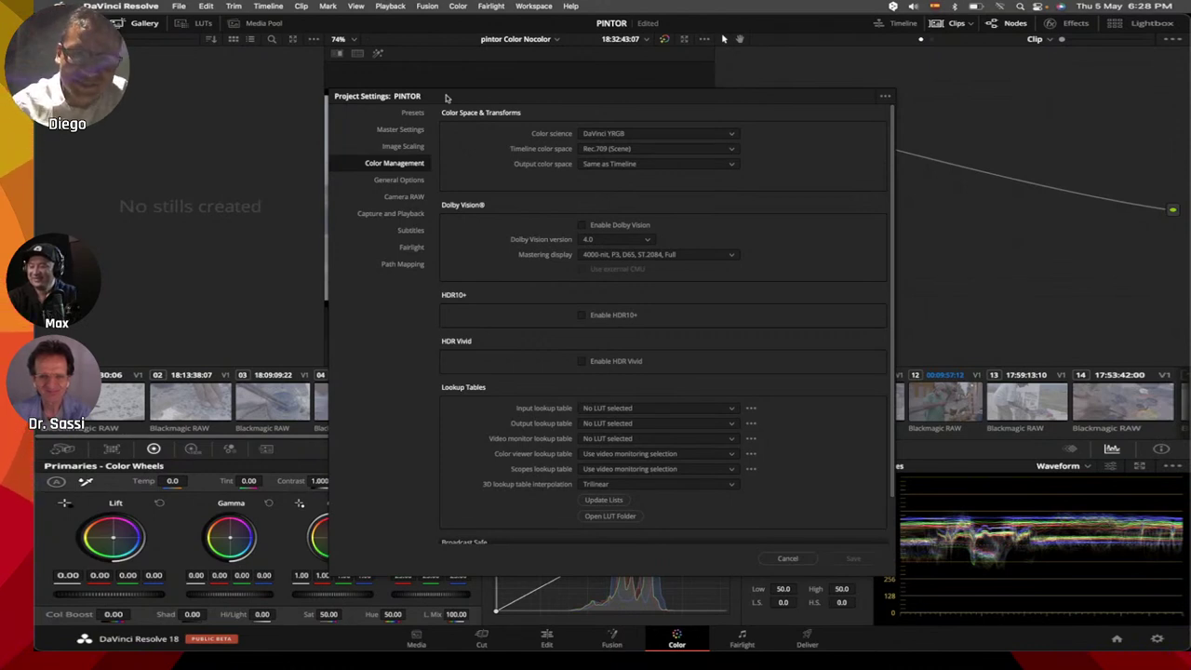
drag(445, 98, 423, 87)
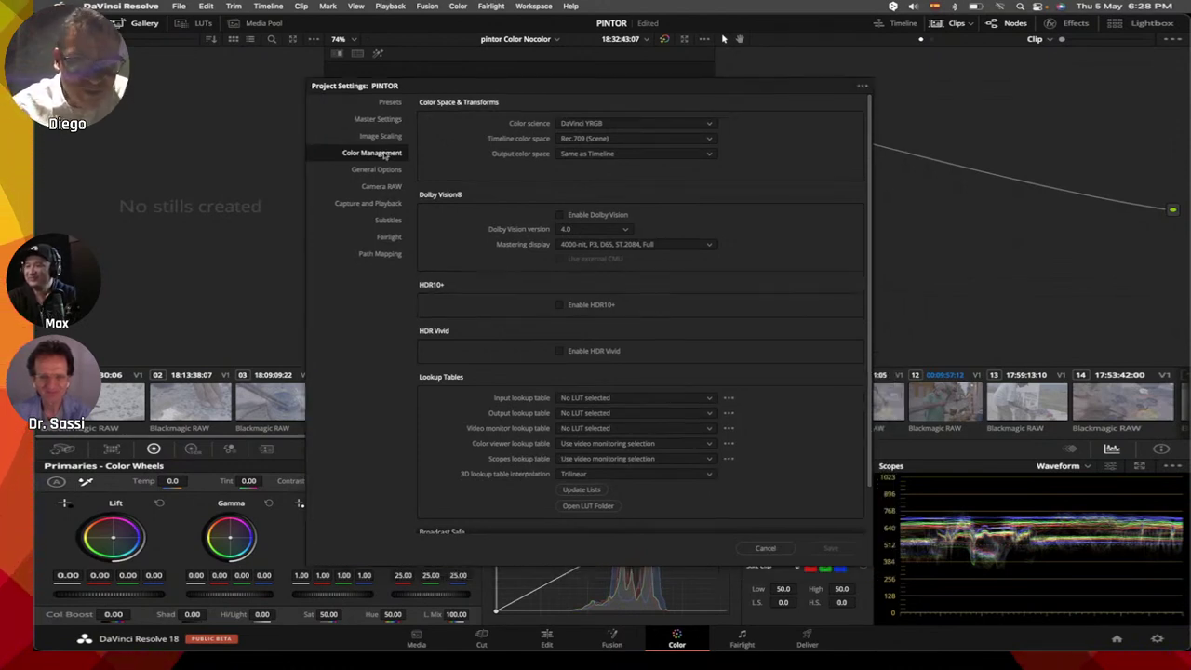
click(629, 123)
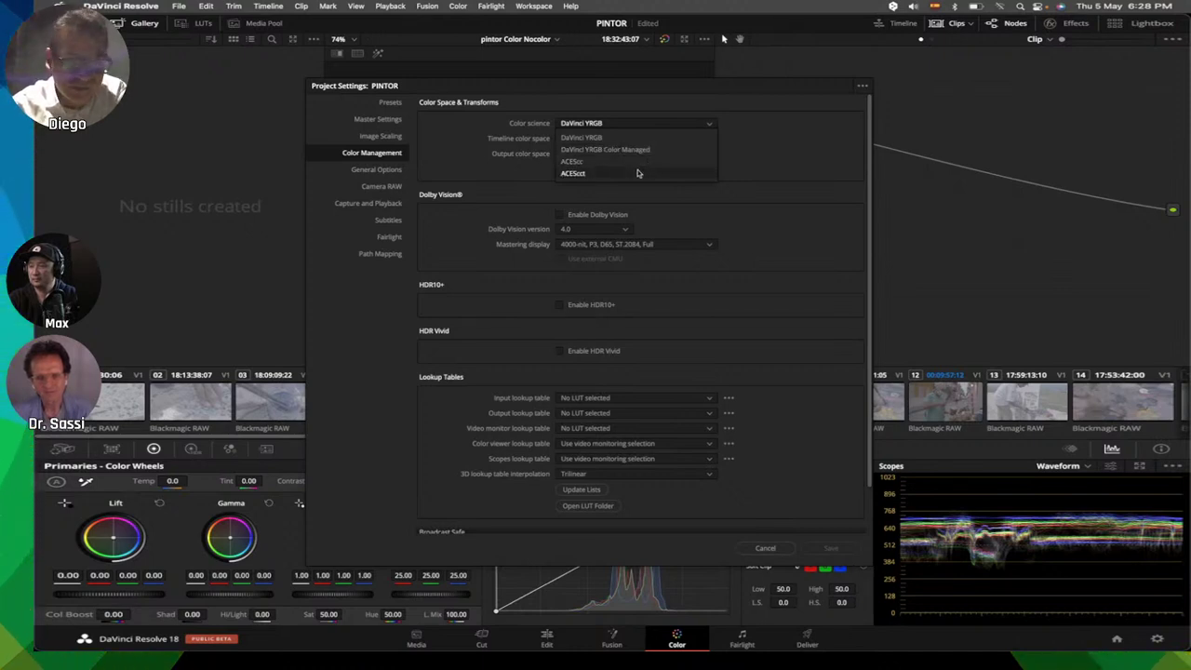
click(638, 173)
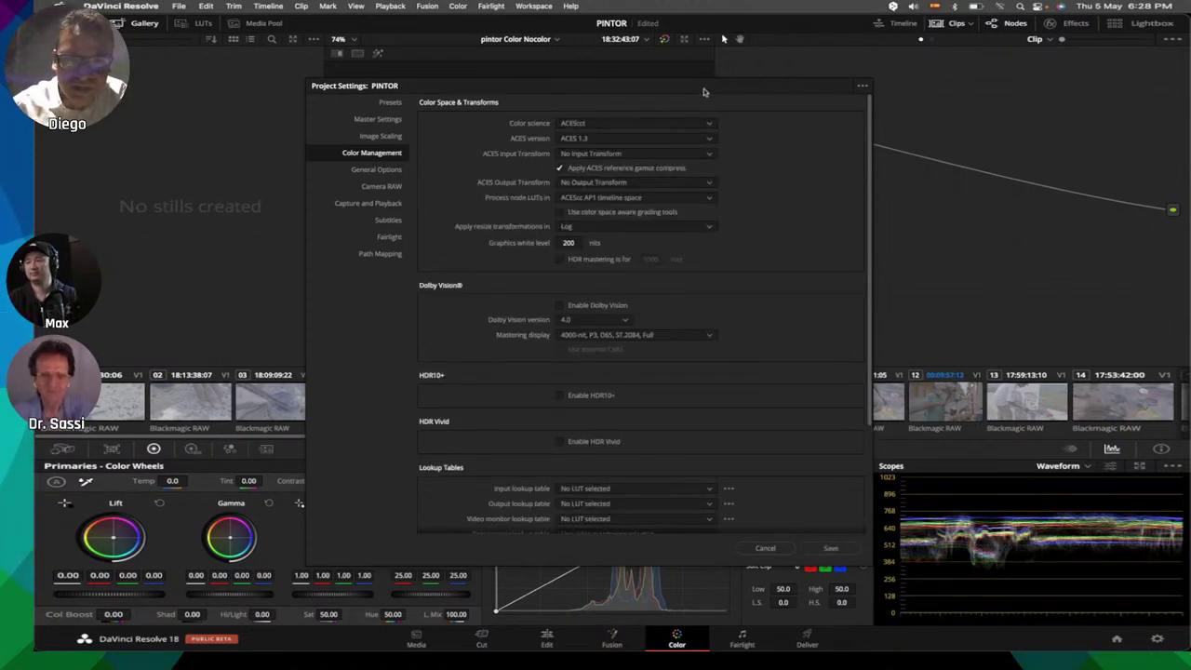
drag(708, 91, 362, 59)
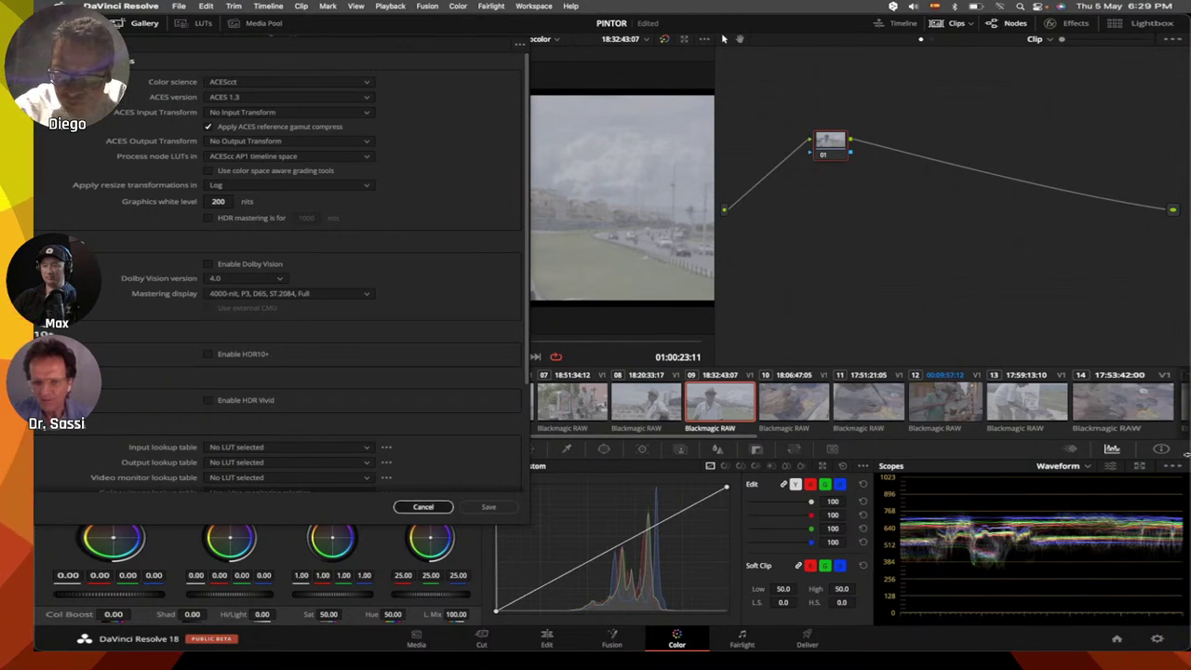
Step: Pop out the scopes in a two-up layout with CIE Chromaticity as the right scope
key(Escape)
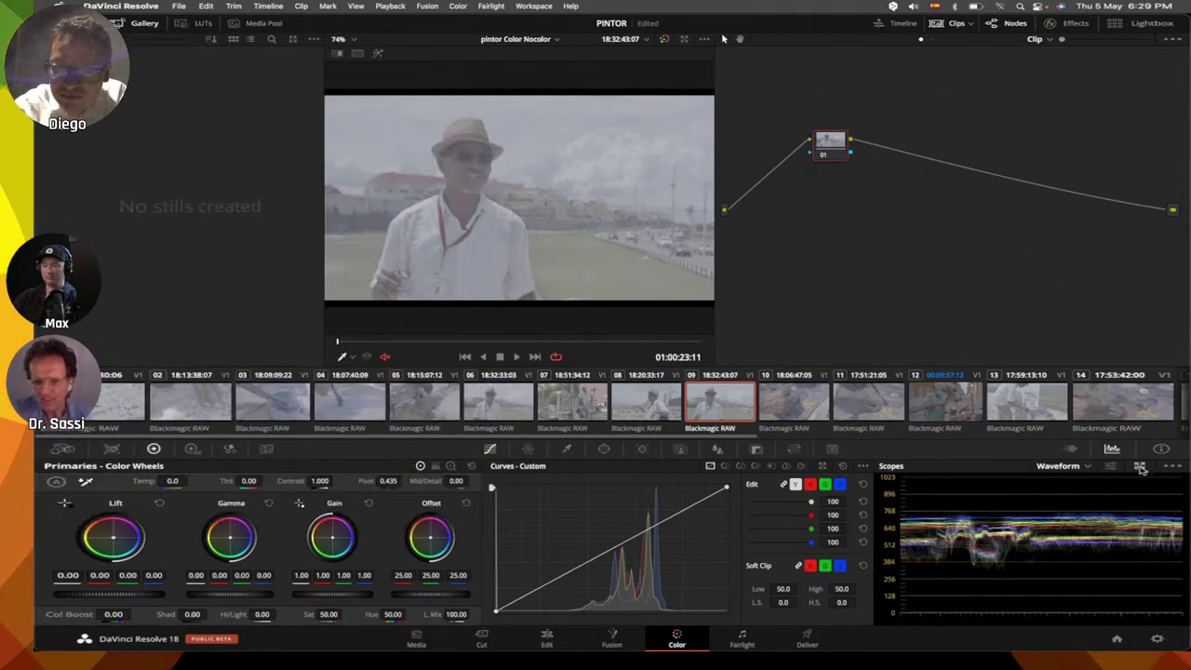
click(1140, 468)
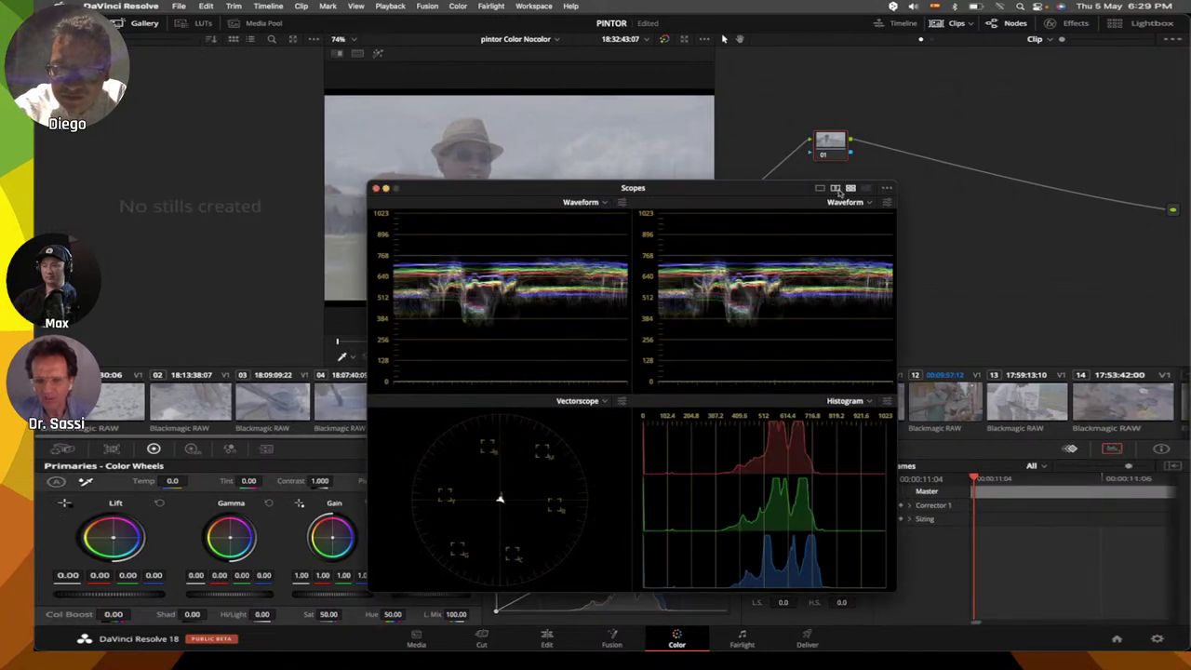
click(835, 187)
click(847, 202)
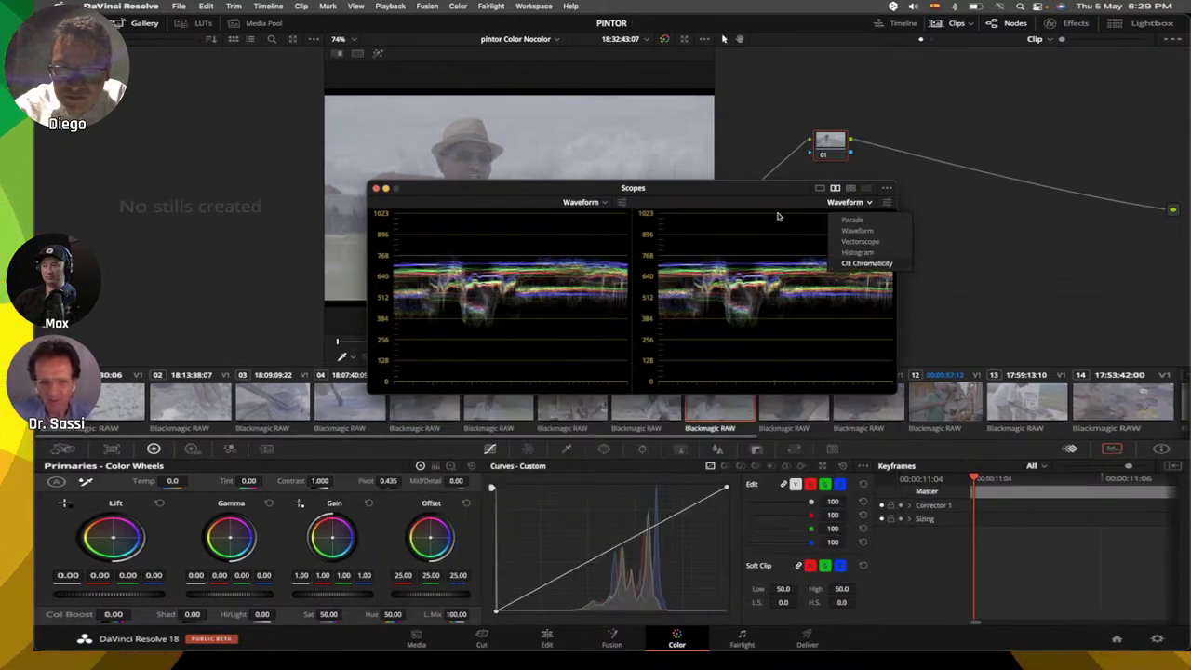
key(Return)
Step: Set the waveform to show luma (Y) only and move the Scopes window down-right
click(621, 203)
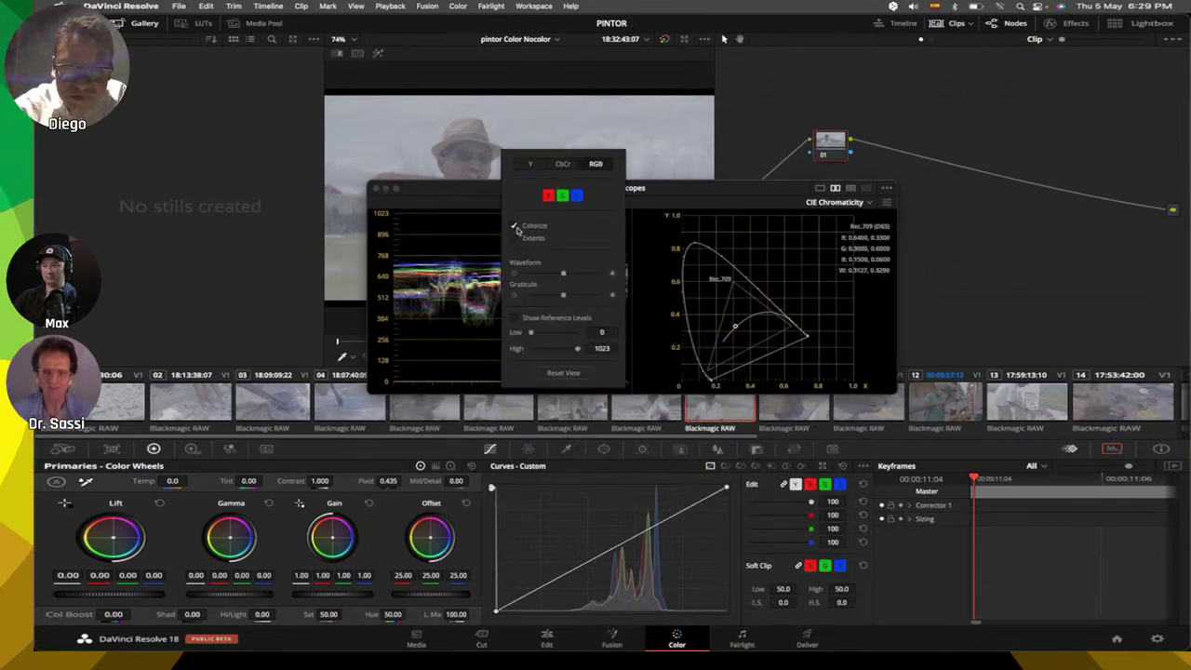
click(531, 164)
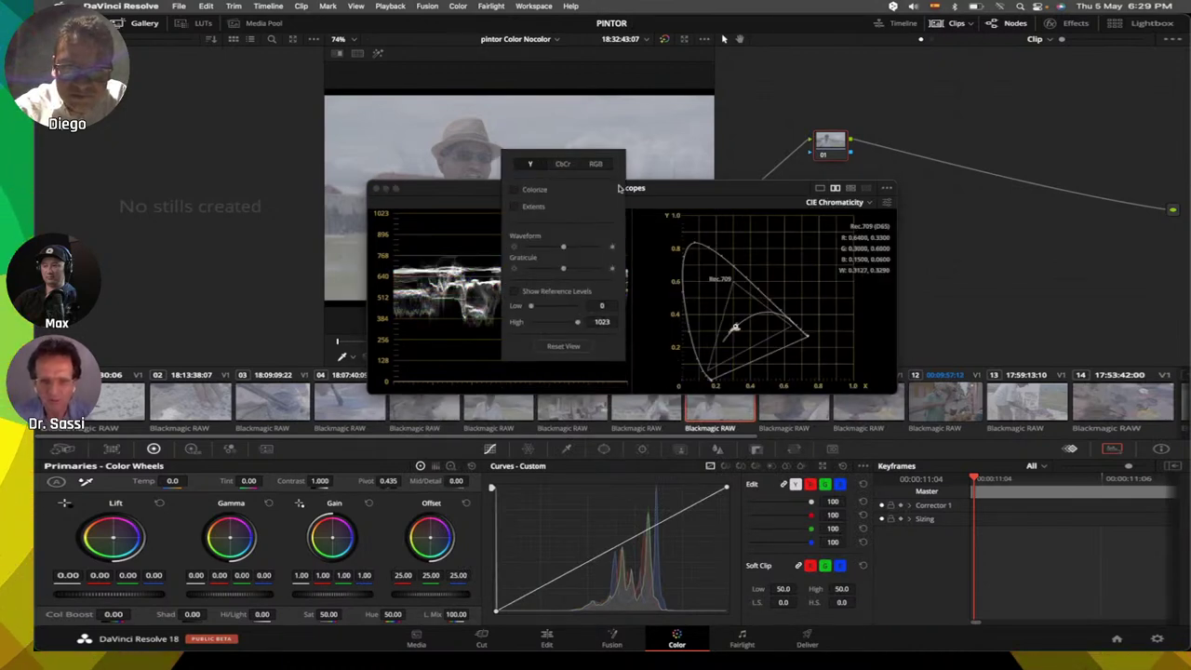
click(491, 196)
drag(491, 195, 710, 258)
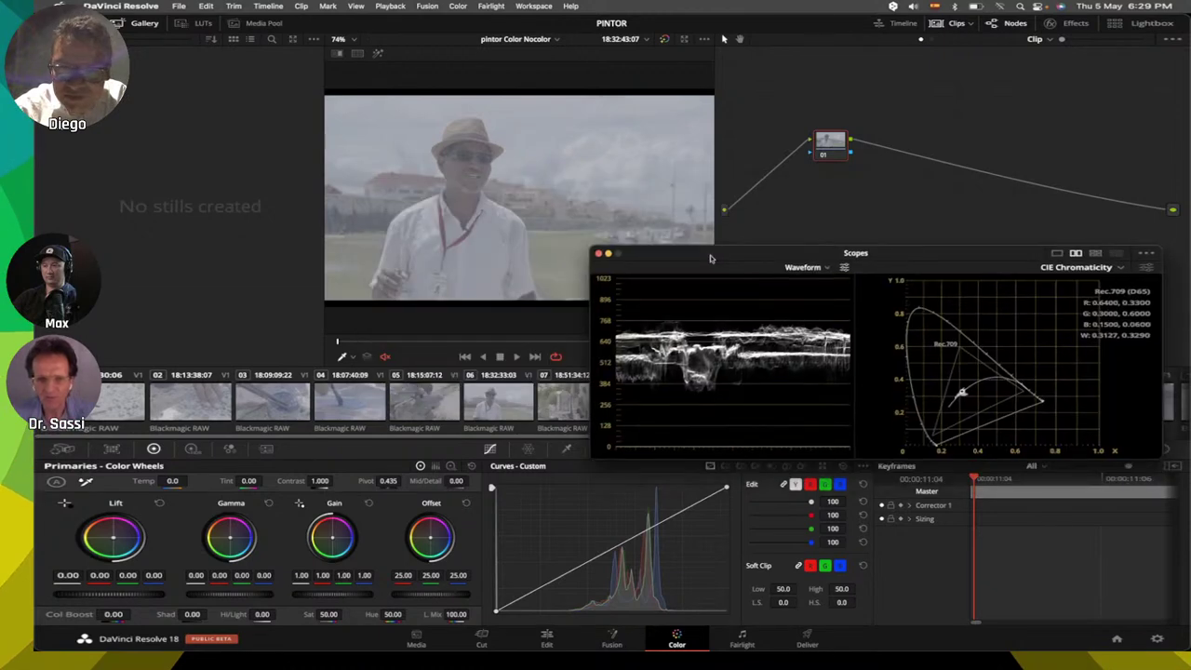
click(179, 7)
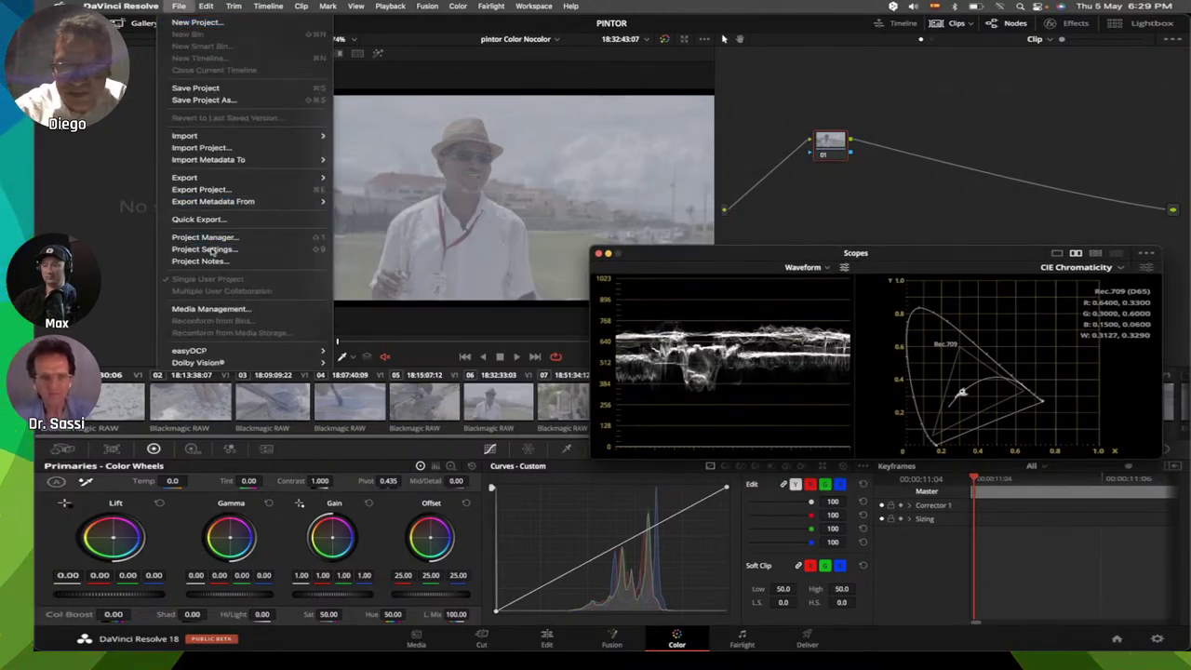
Step: Preview ACEScct colour science in Color Management settings, then cancel the changes
click(317, 252)
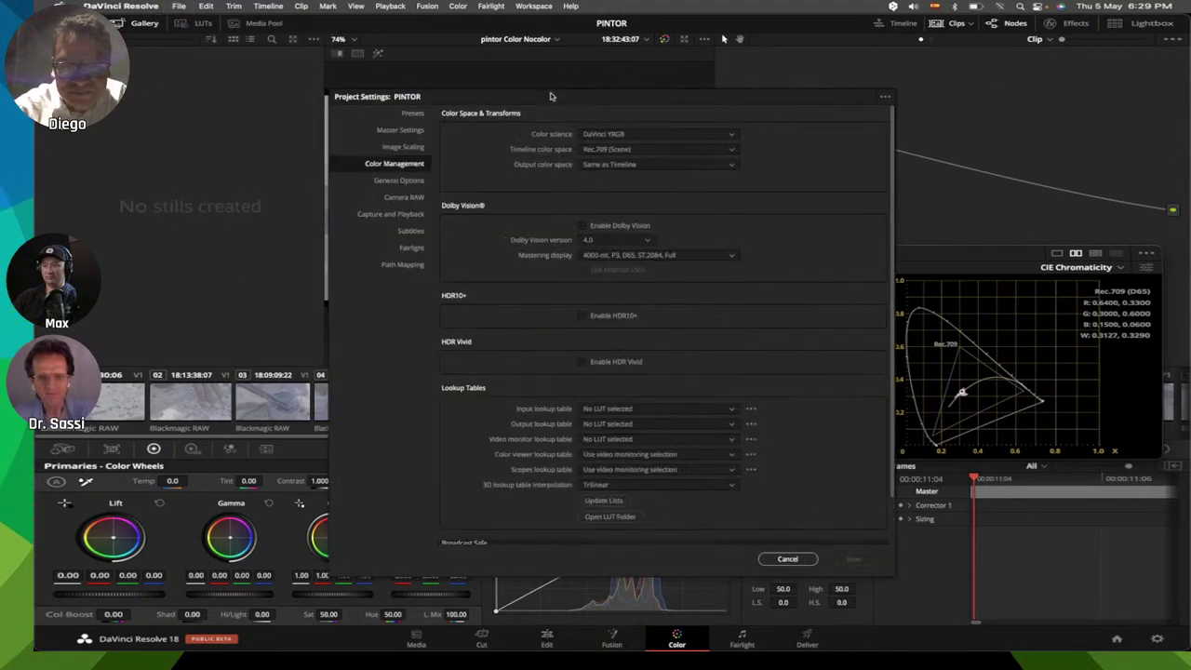
drag(551, 96, 264, 78)
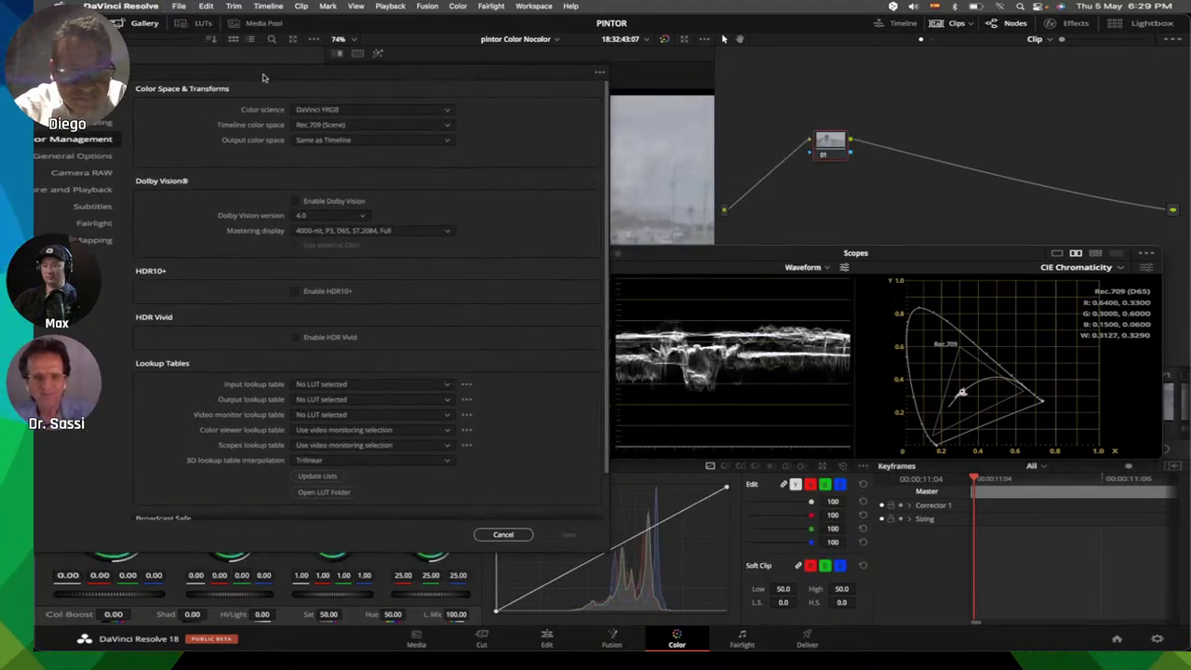
click(109, 159)
click(88, 138)
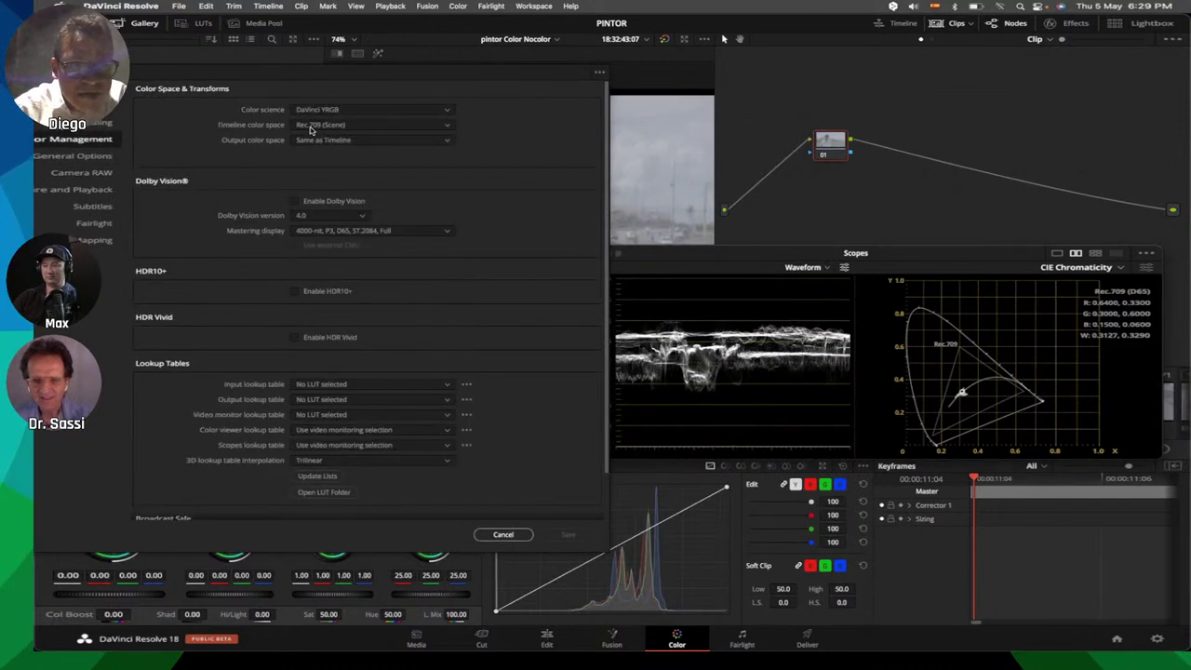
click(399, 112)
click(381, 160)
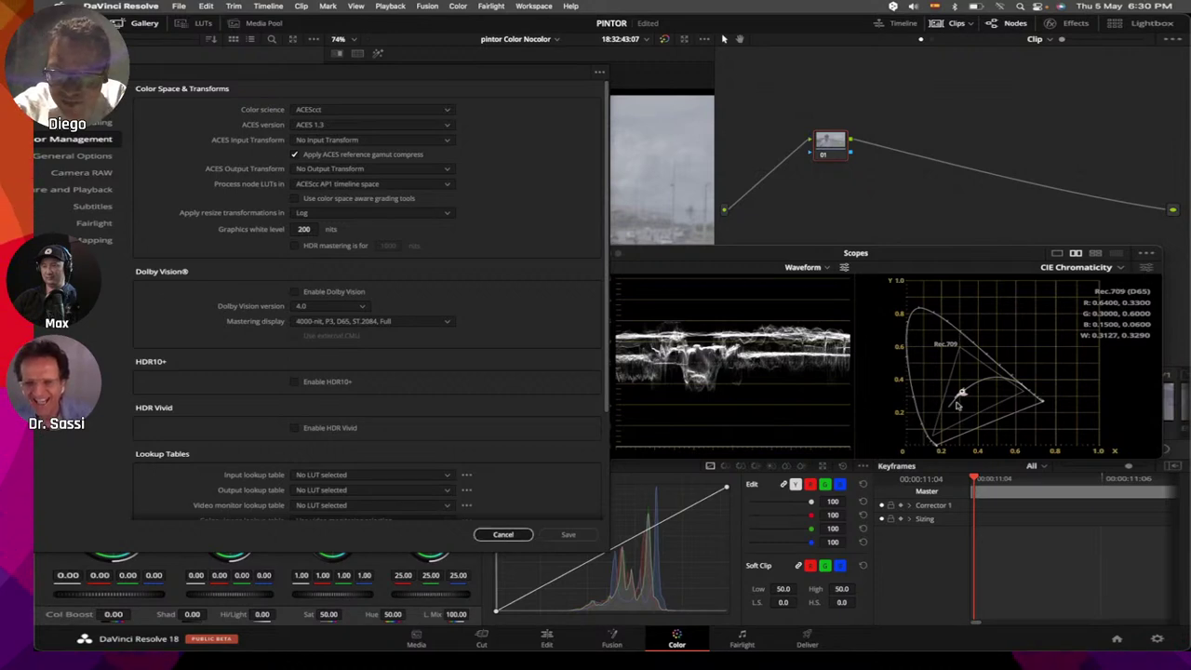
click(503, 535)
Step: Overlay the ACES (AP0) additional gamut on the CIE Chromaticity scope
click(1147, 268)
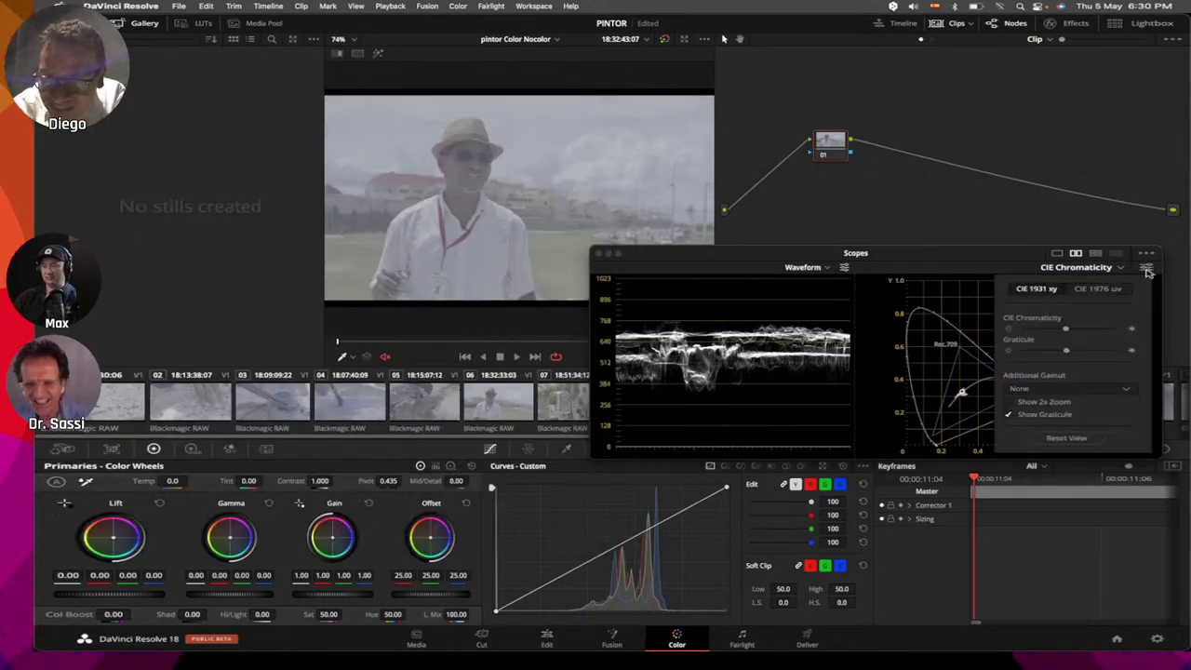
click(1073, 388)
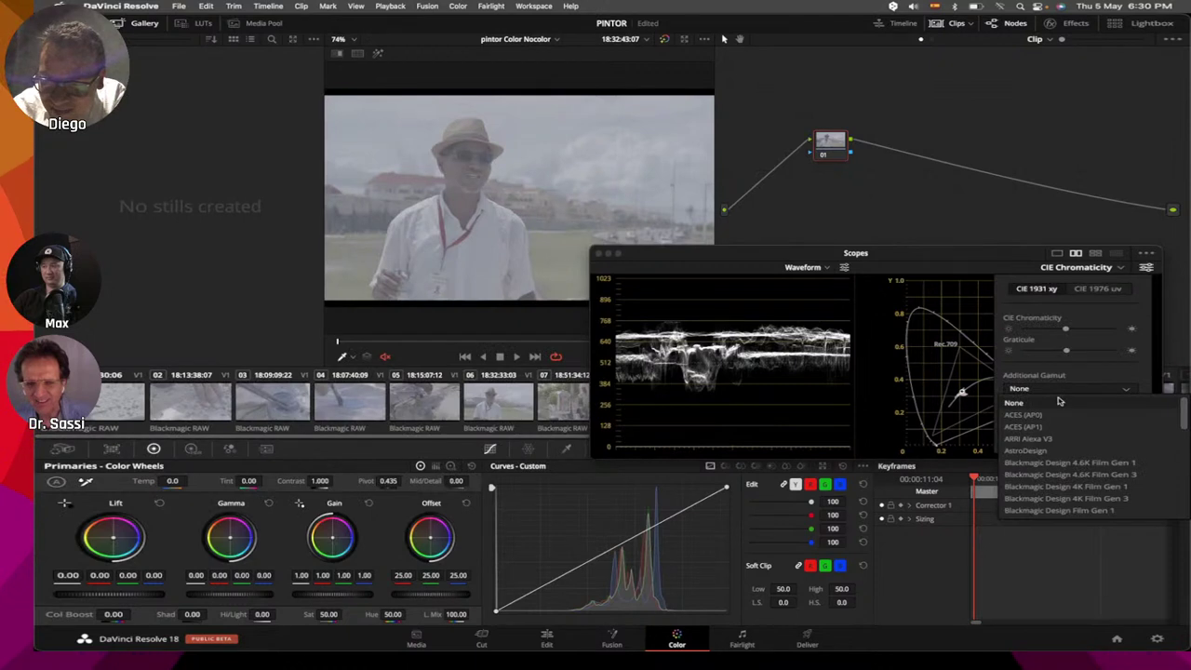
click(1066, 416)
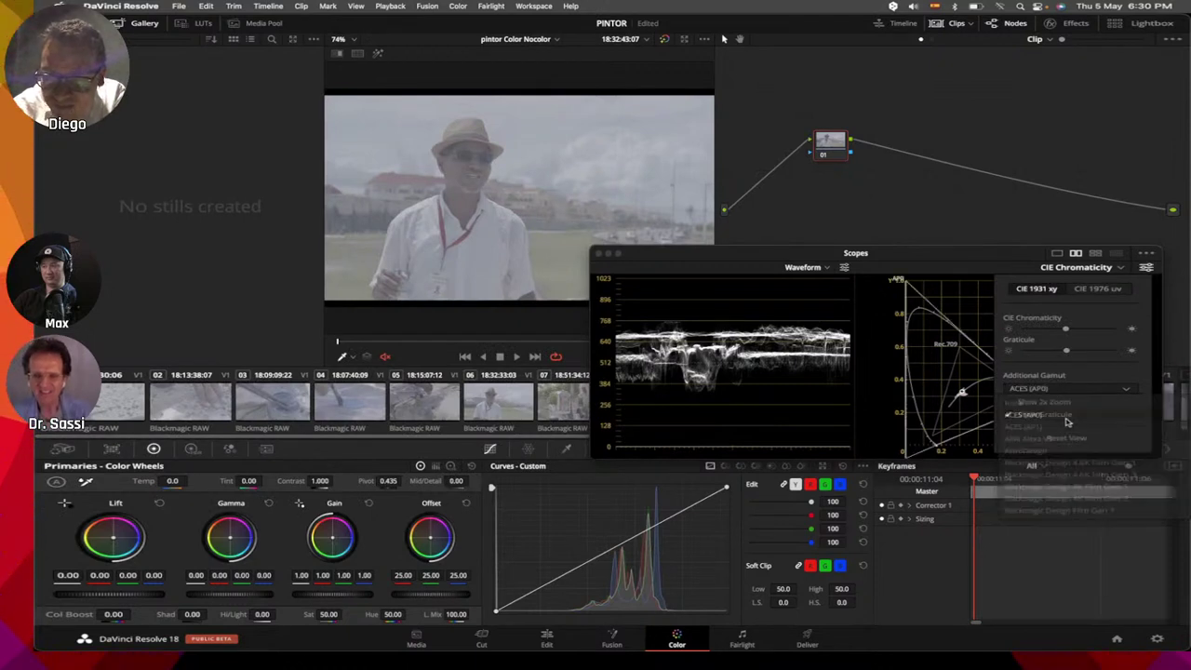
click(962, 267)
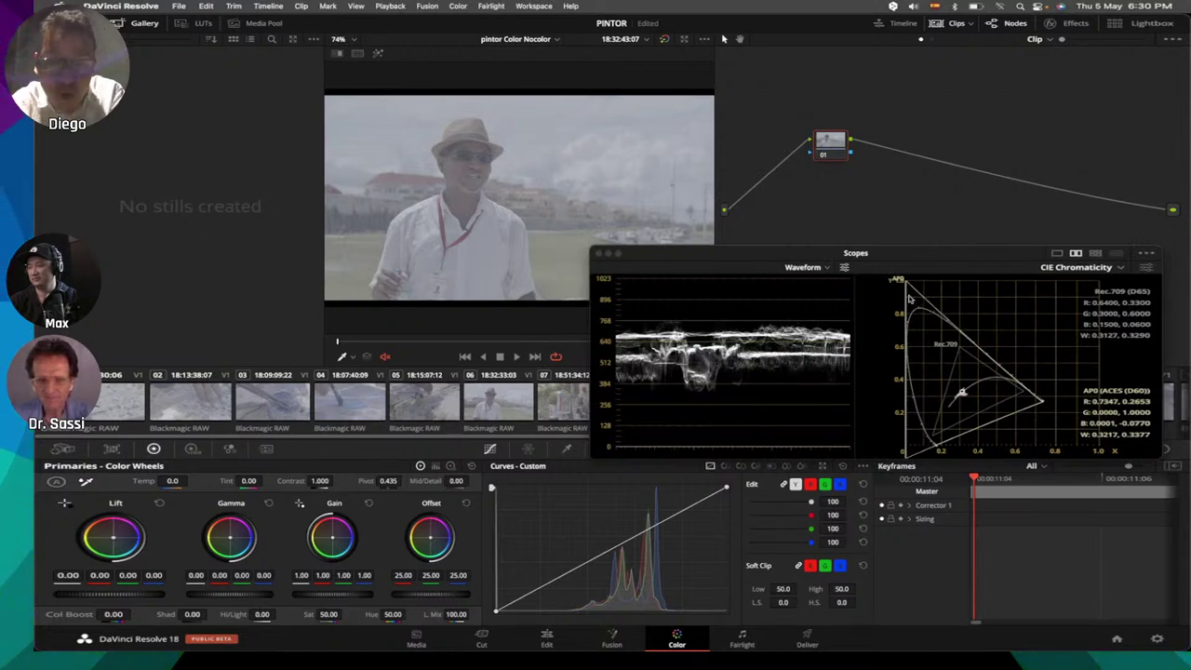
Step: Change the additional gamut overlay to ACES (AP1)
click(1147, 268)
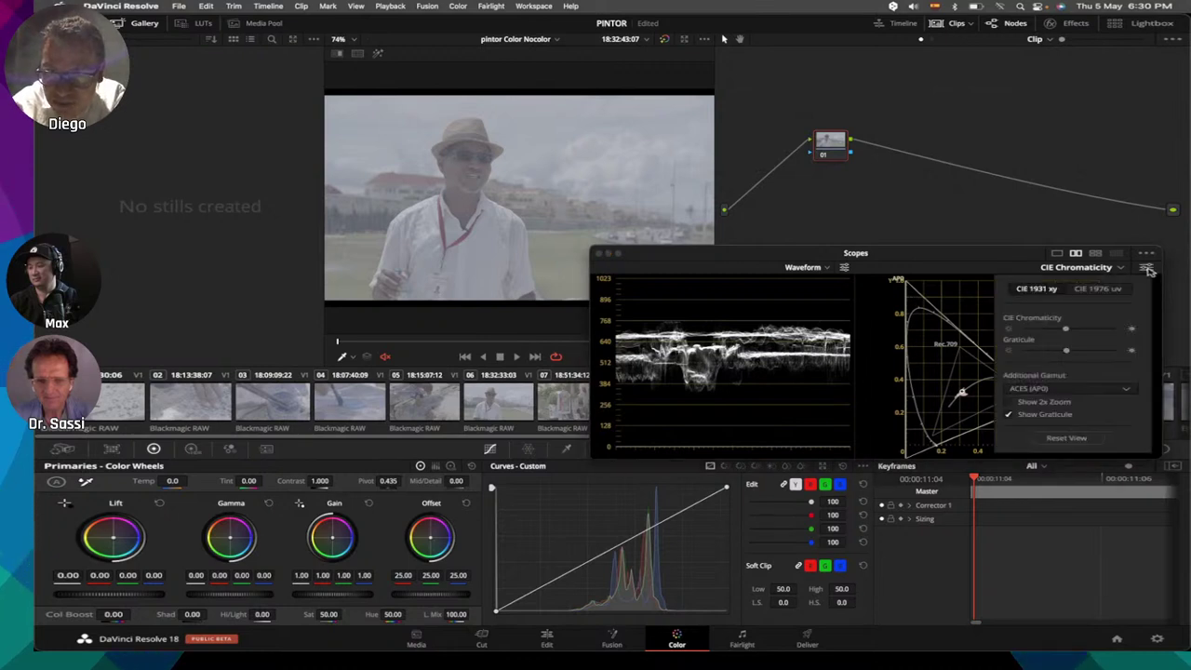
click(1071, 390)
click(1048, 426)
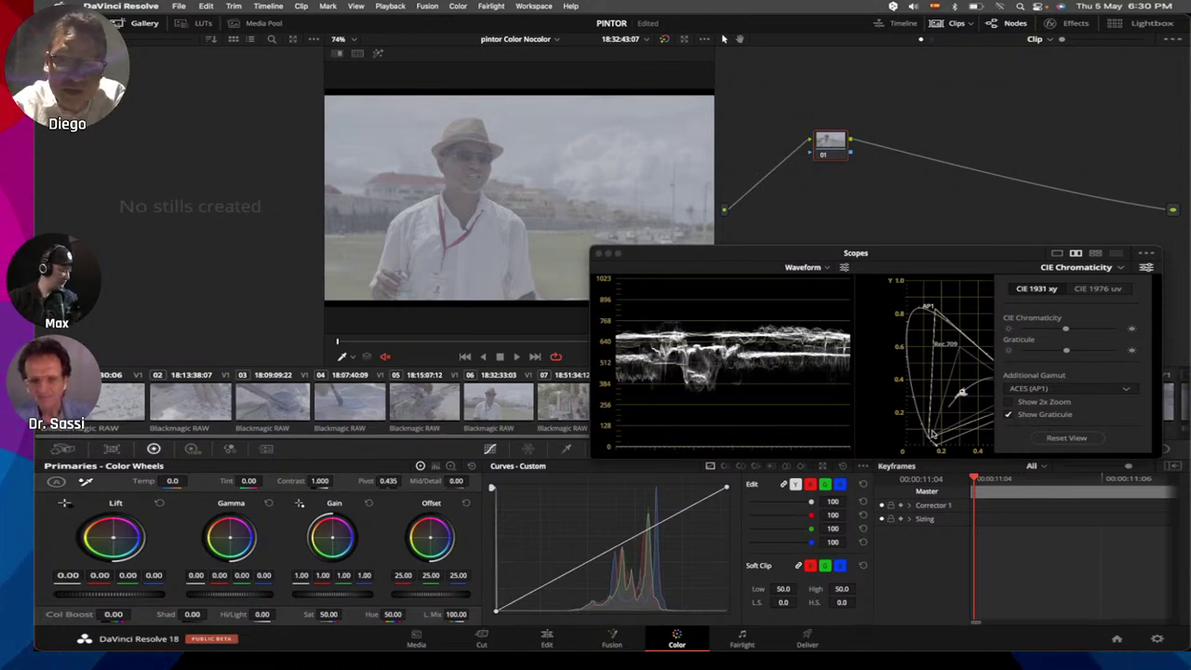
click(962, 393)
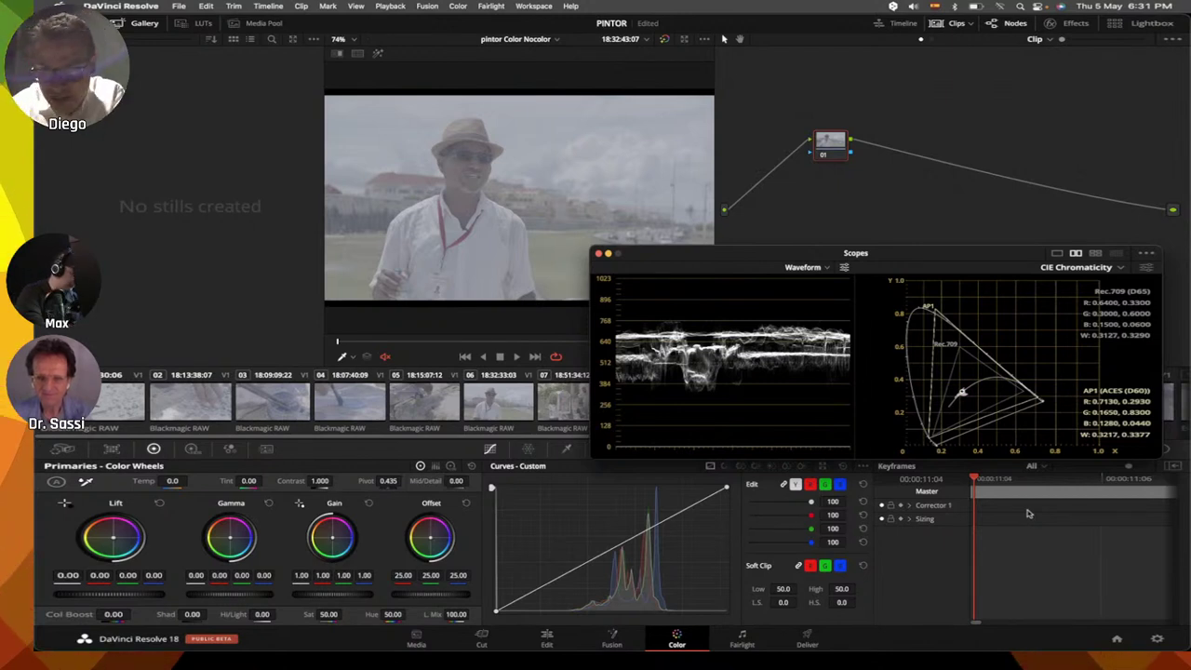
click(1158, 641)
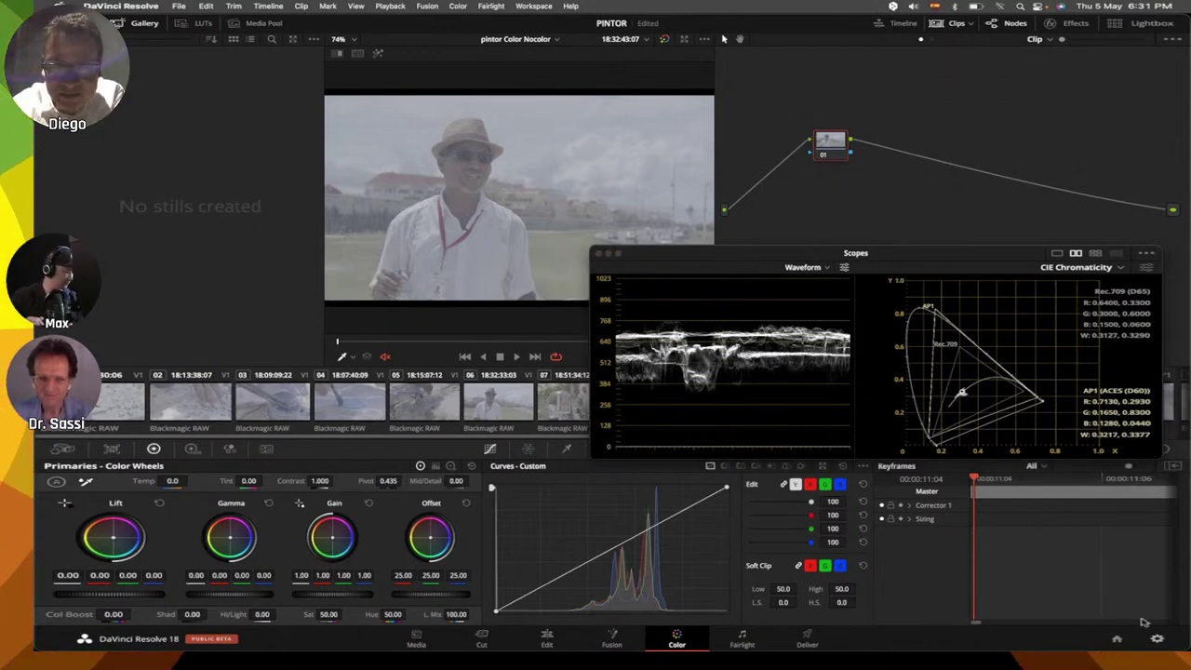
Step: Set ACEScct colour science with Rec.709 as the ACES Output Transform
click(657, 134)
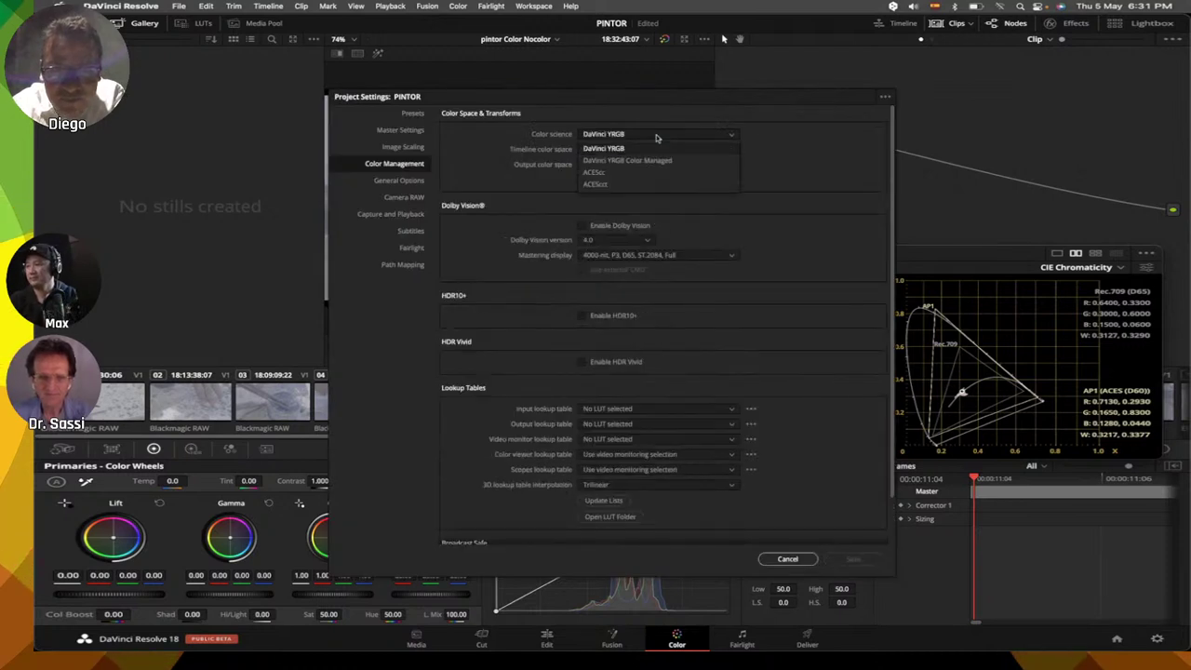
click(645, 179)
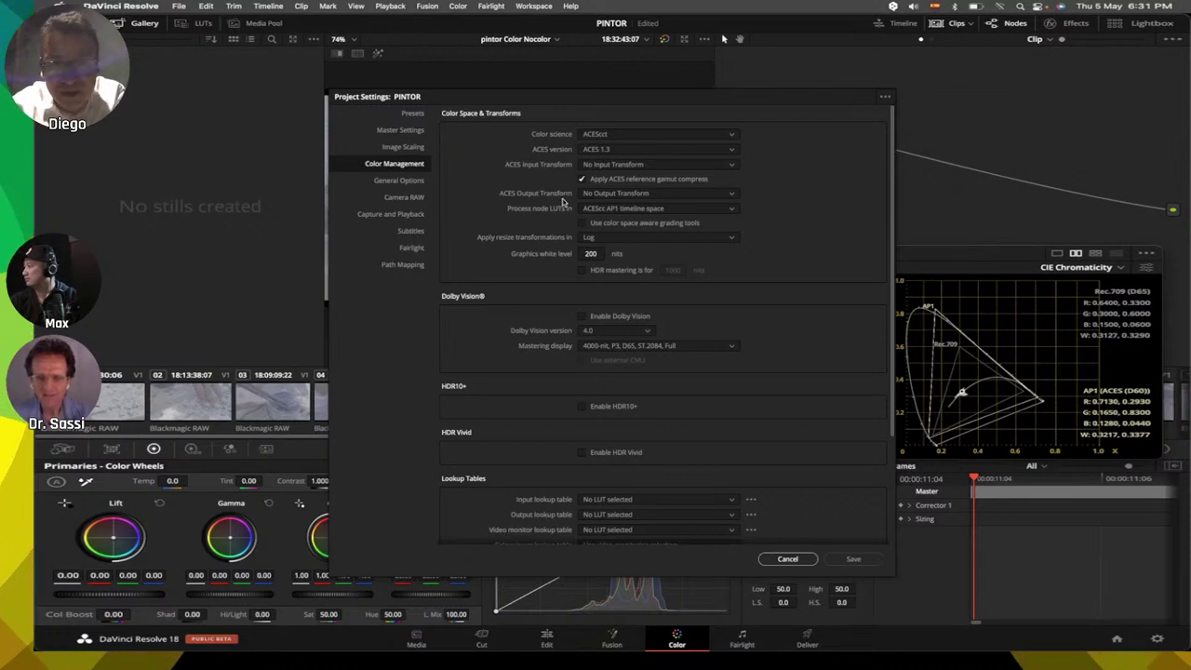
click(619, 194)
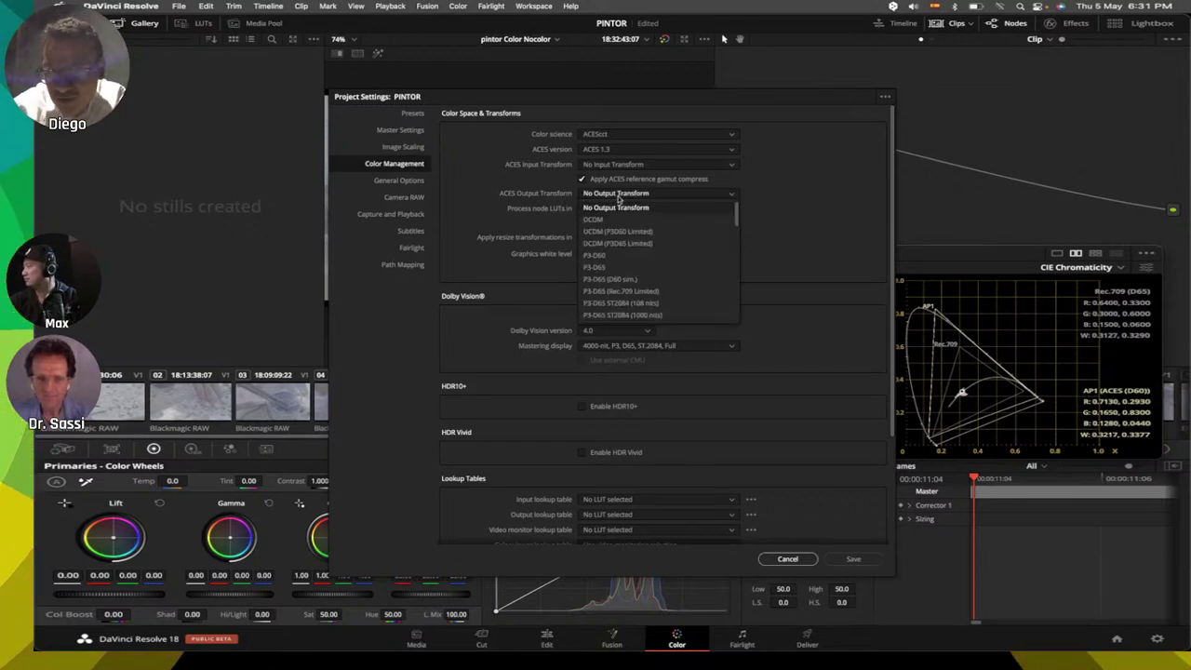
scroll(652, 298, down, 5)
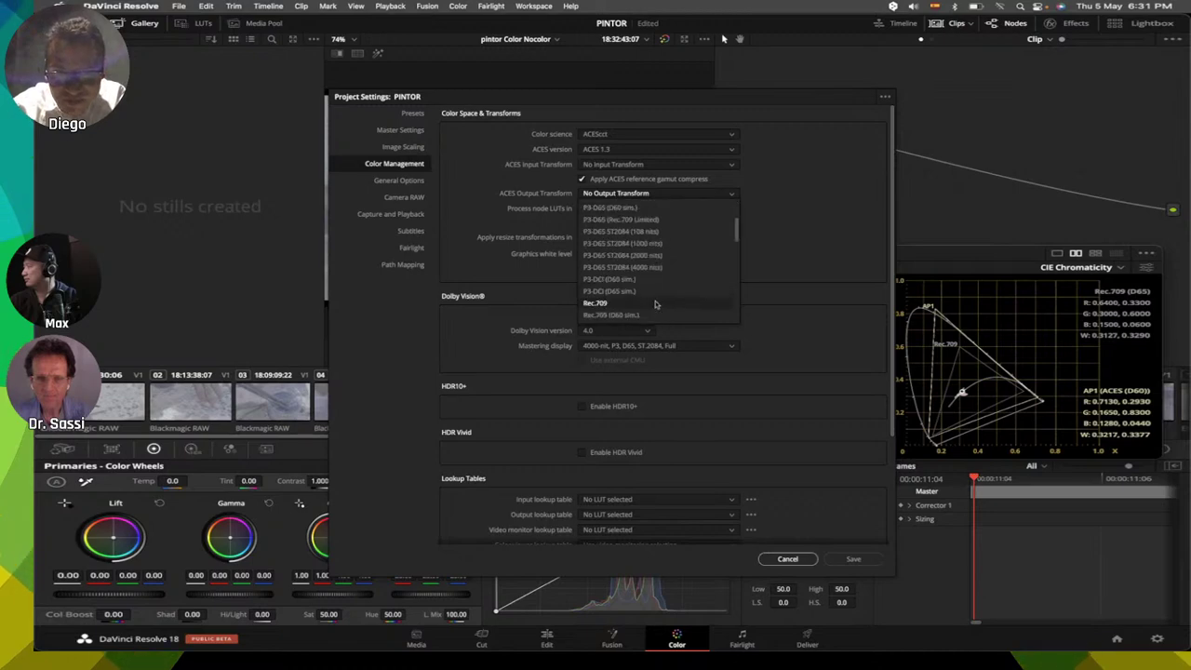
click(655, 304)
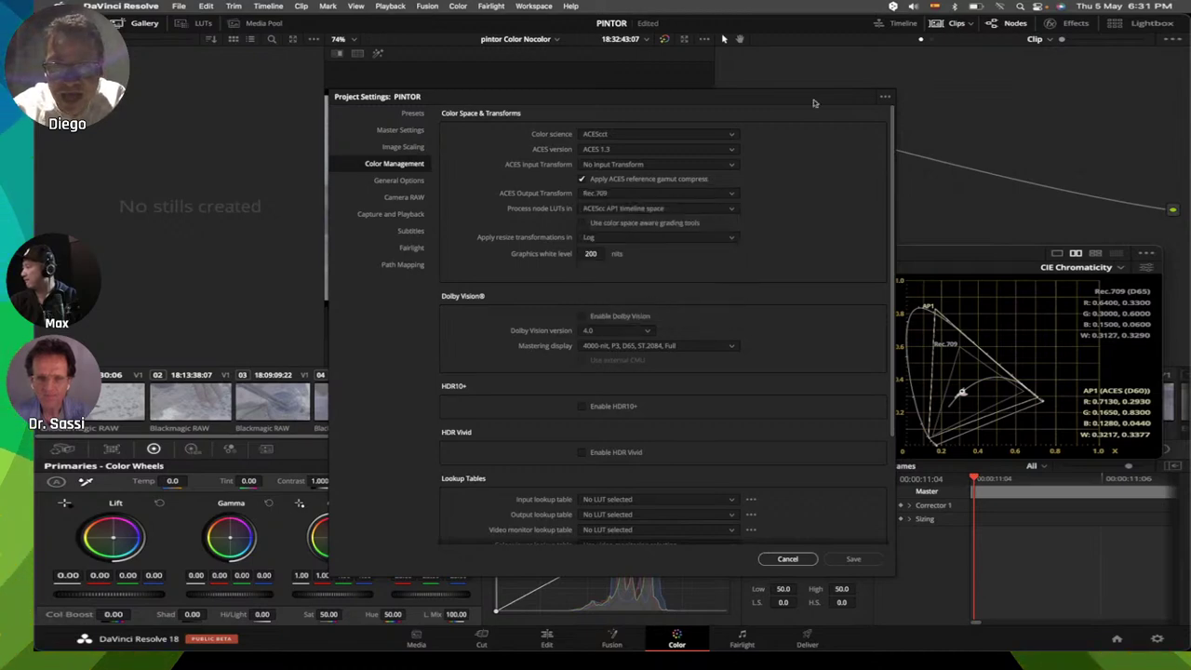
drag(815, 102, 391, 47)
drag(351, 43, 300, 37)
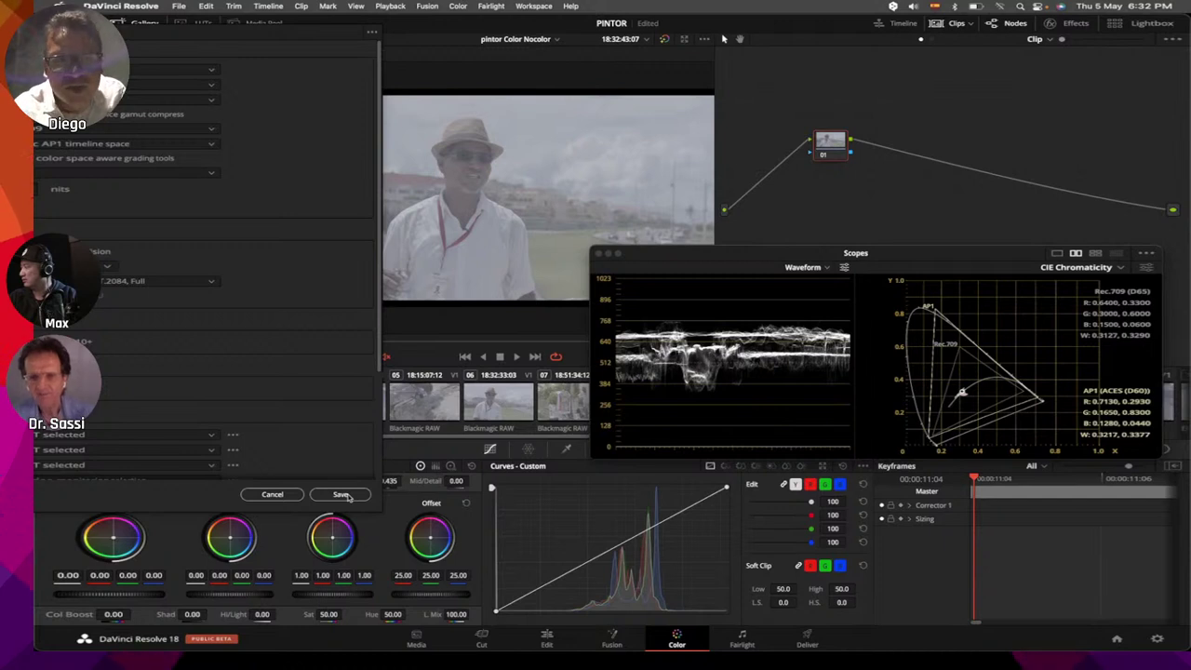
Step: Toggle ACES reference gamut compress off and back on, then save the project settings
click(343, 496)
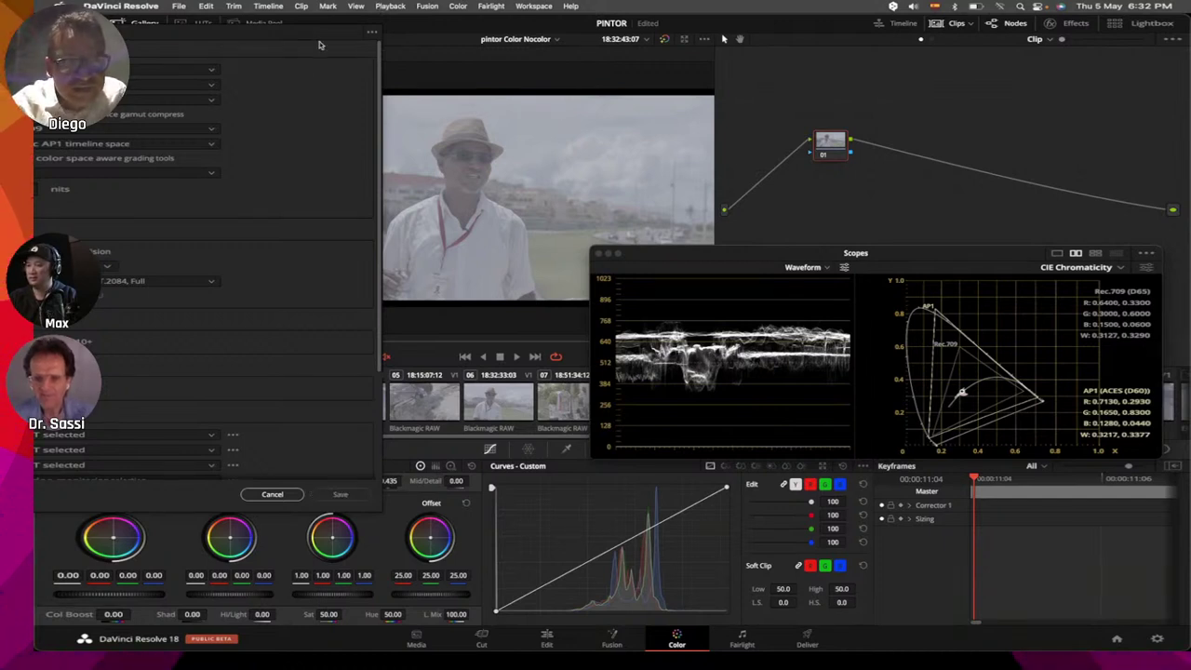
drag(319, 45, 520, 79)
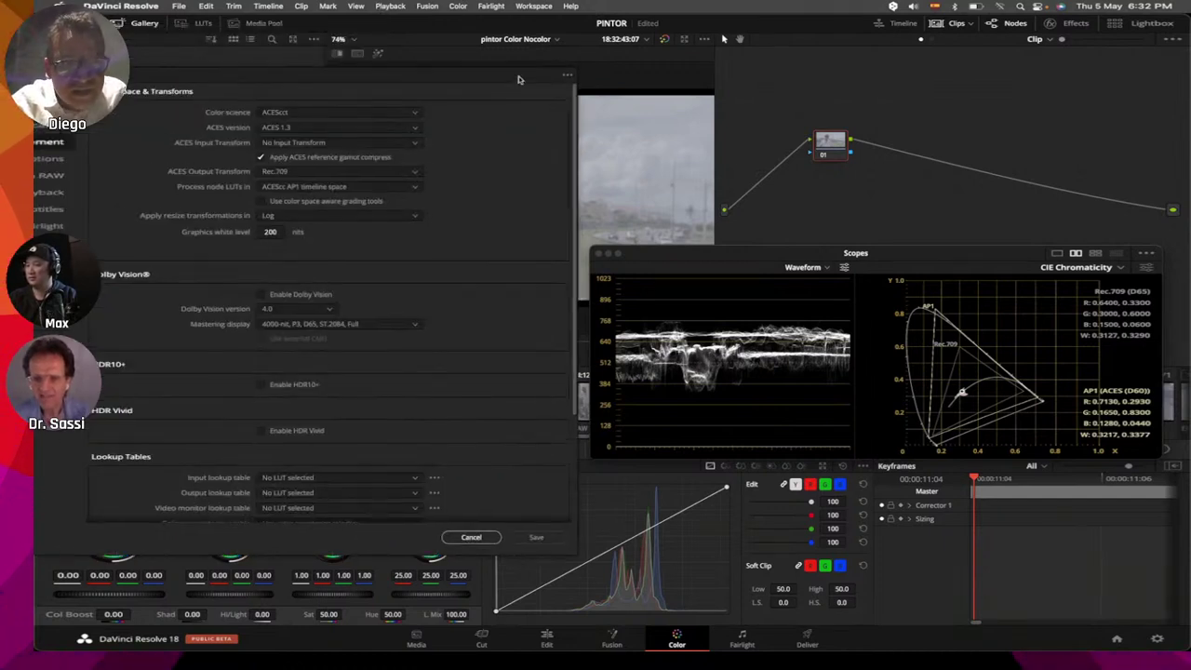
click(356, 160)
click(357, 160)
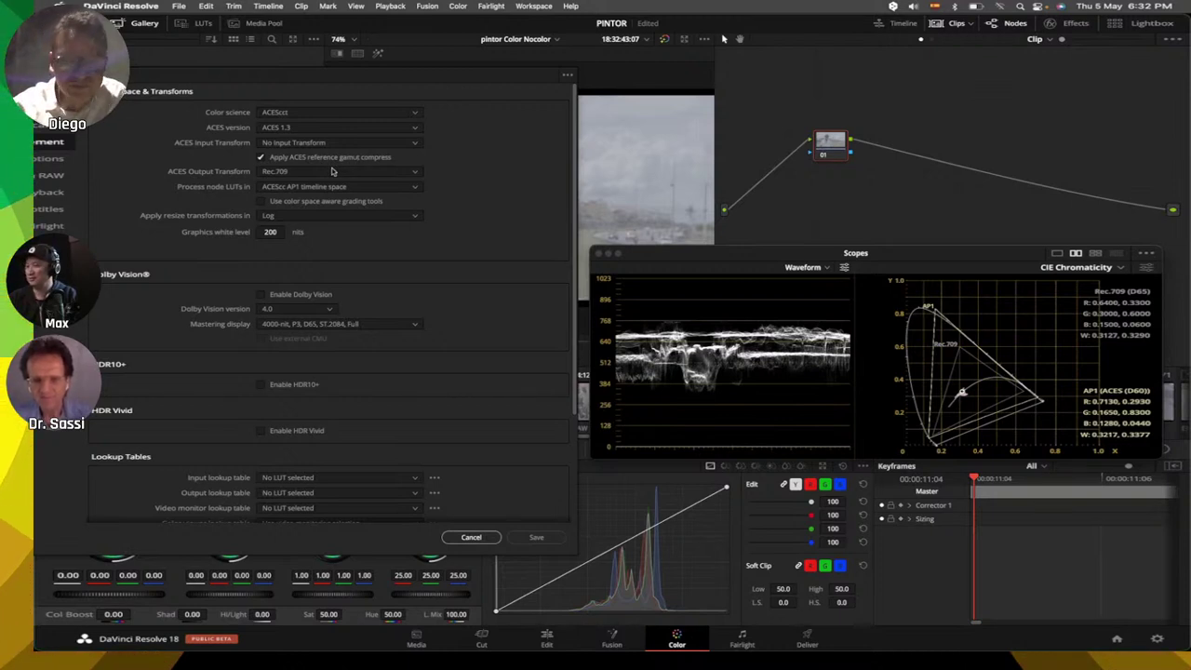
drag(464, 80, 338, 27)
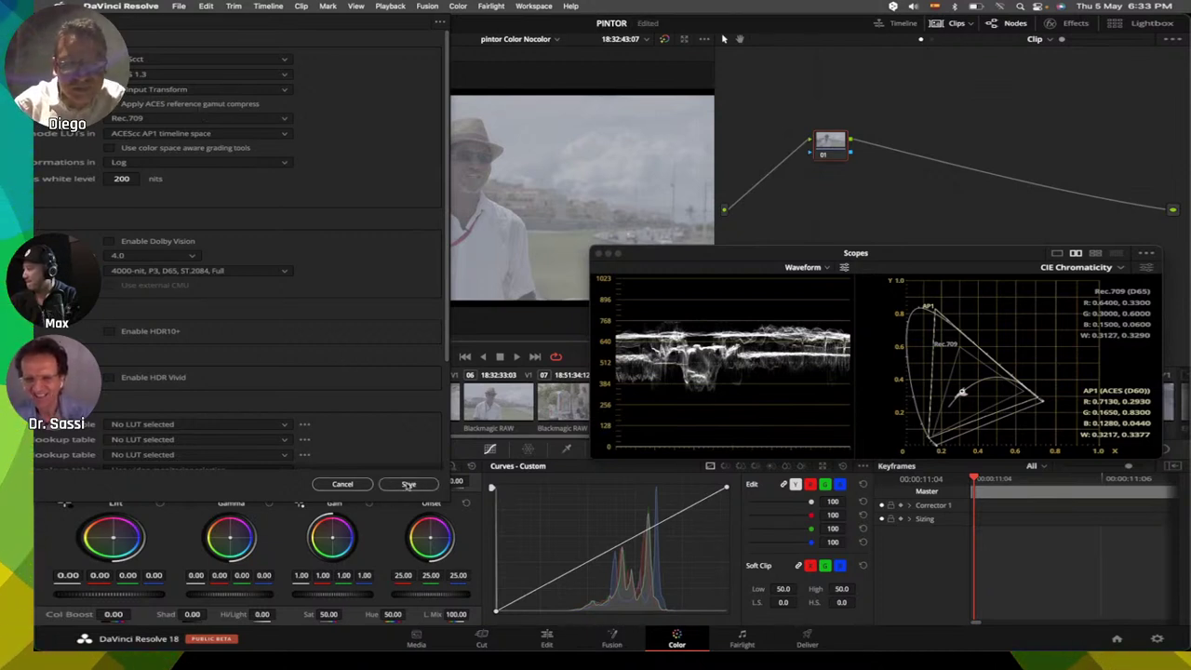
click(409, 484)
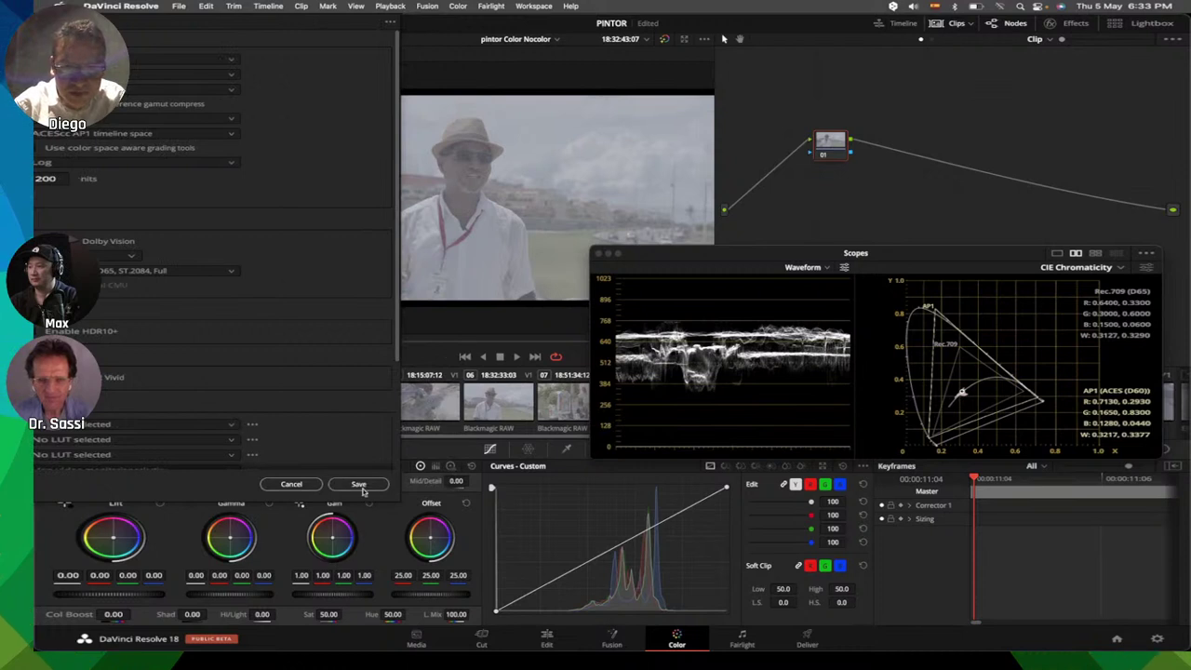
click(361, 485)
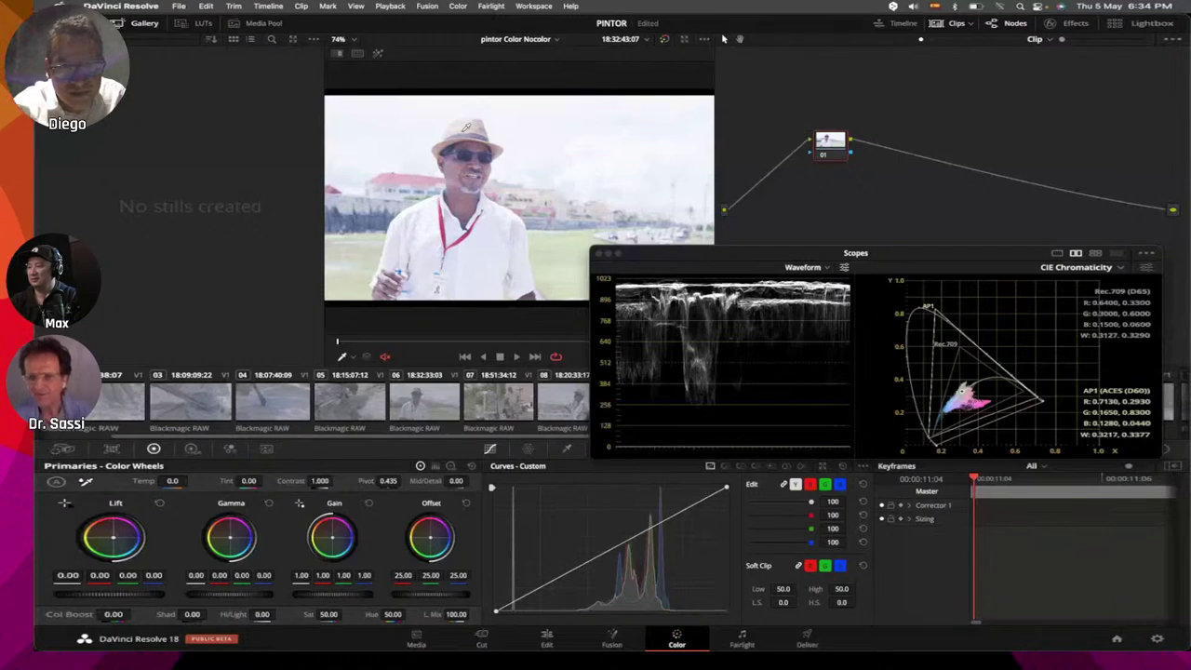
Step: Grab a still of the current frame, lower the curve's highlights, then reset the custom curve
right_click(468, 128)
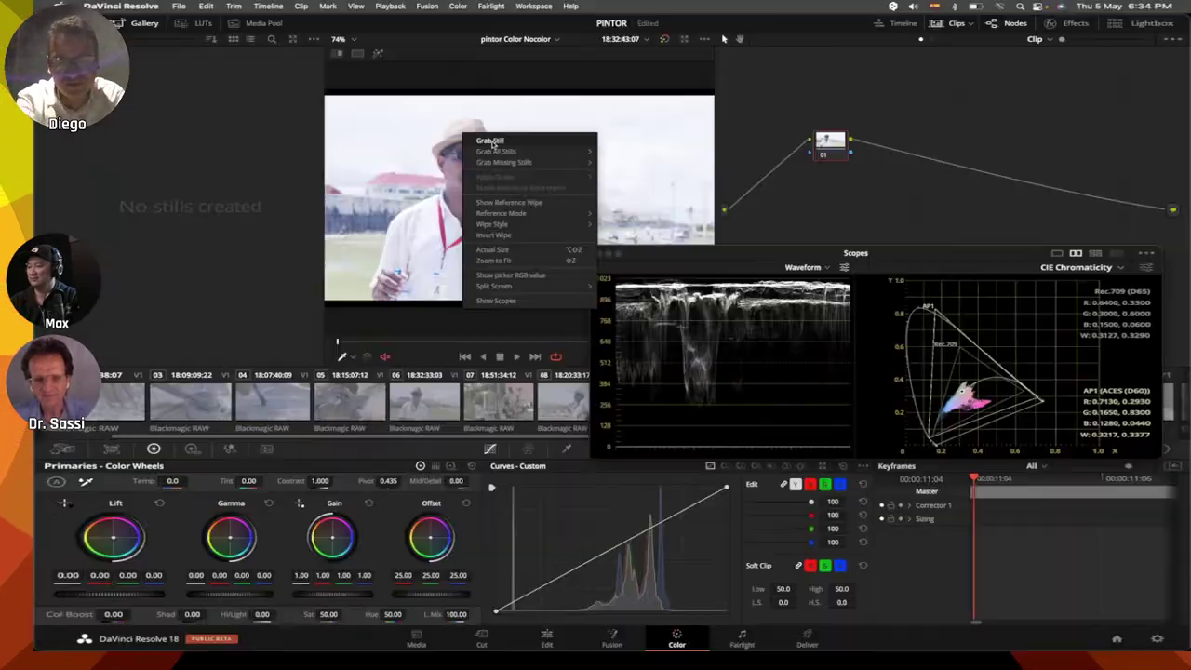
click(491, 140)
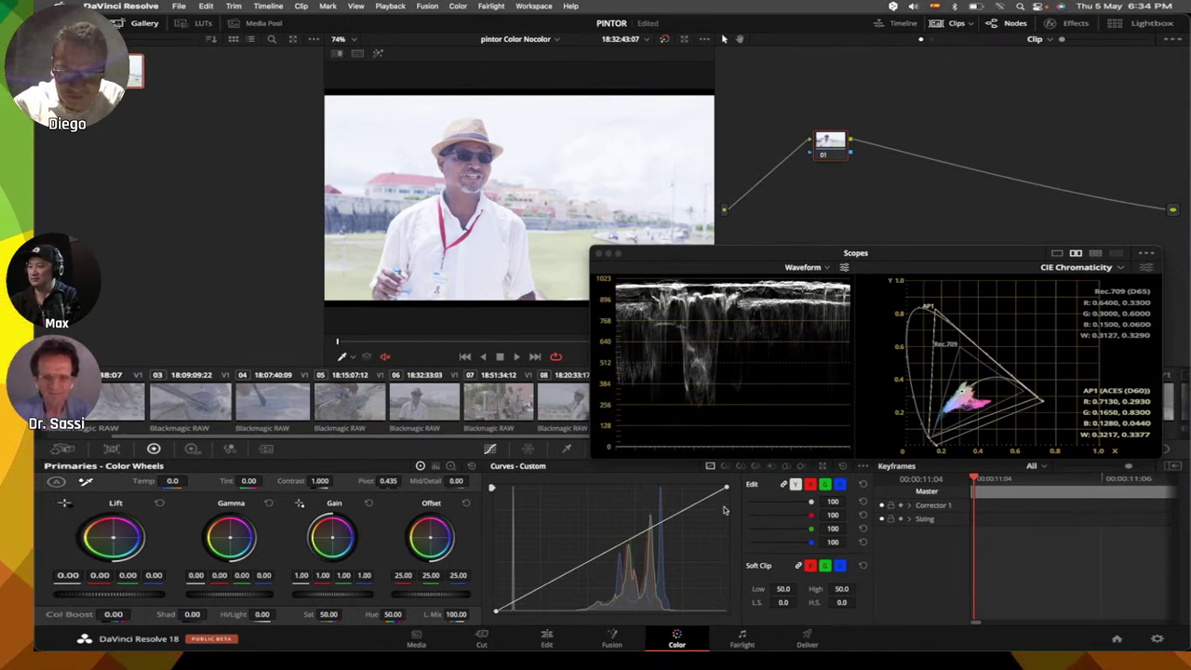
drag(727, 490, 726, 526)
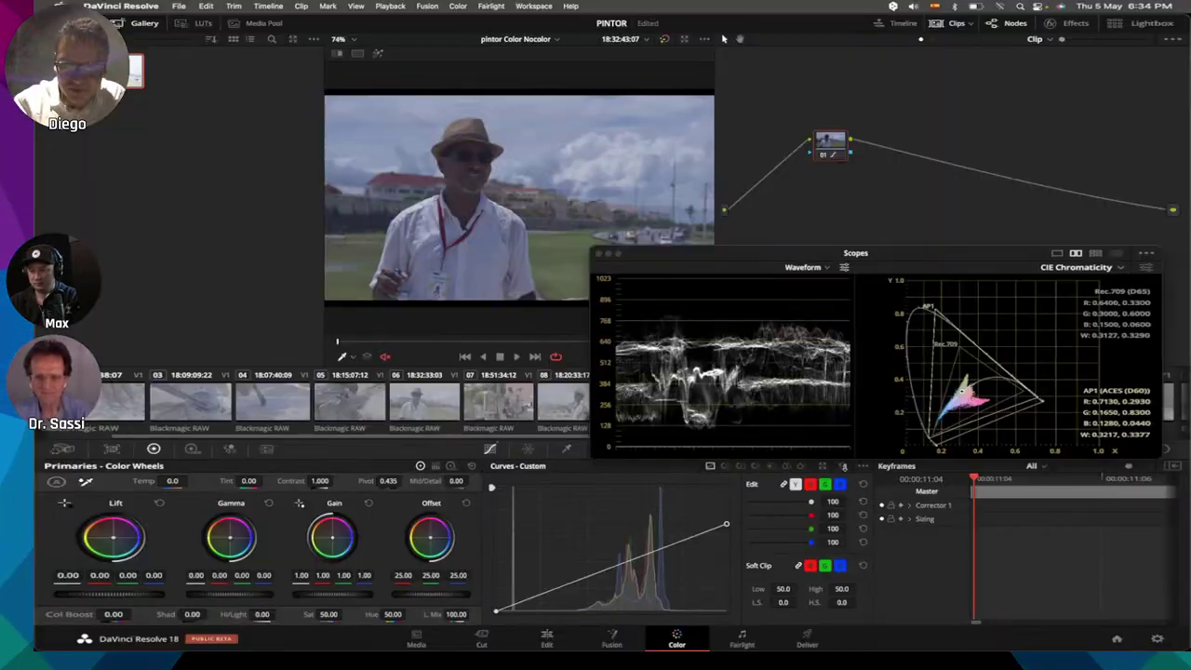
click(844, 467)
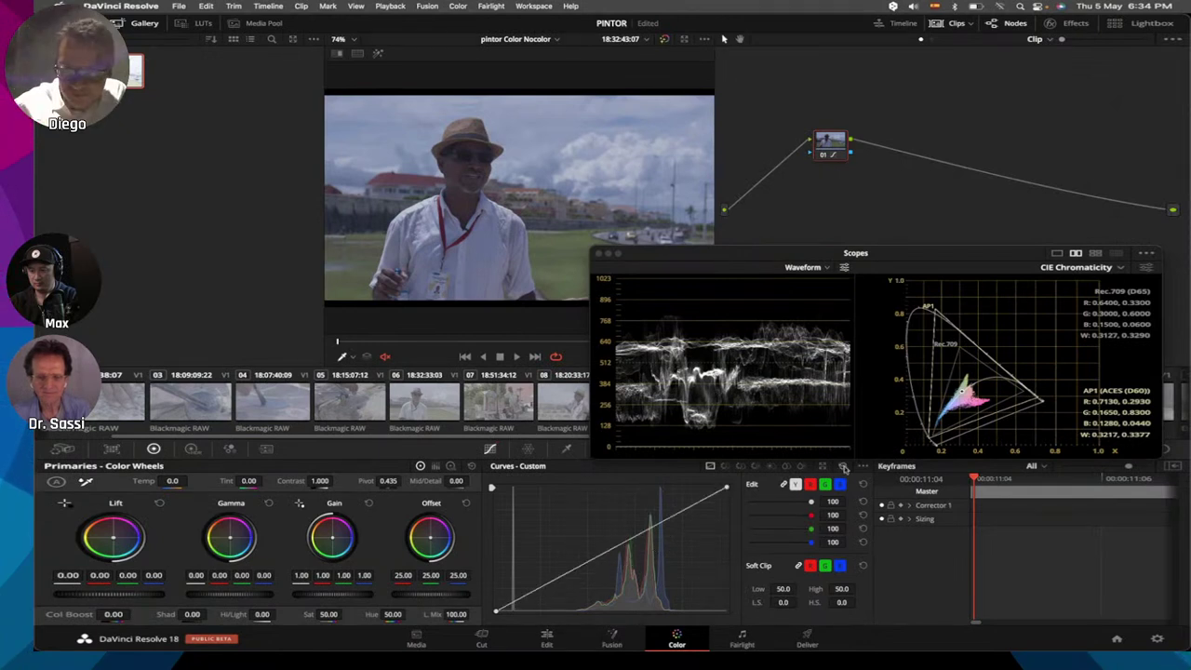
Step: Switch colour science to DaVinci YRGB Color Managed and try the HDR processing mode
click(1158, 640)
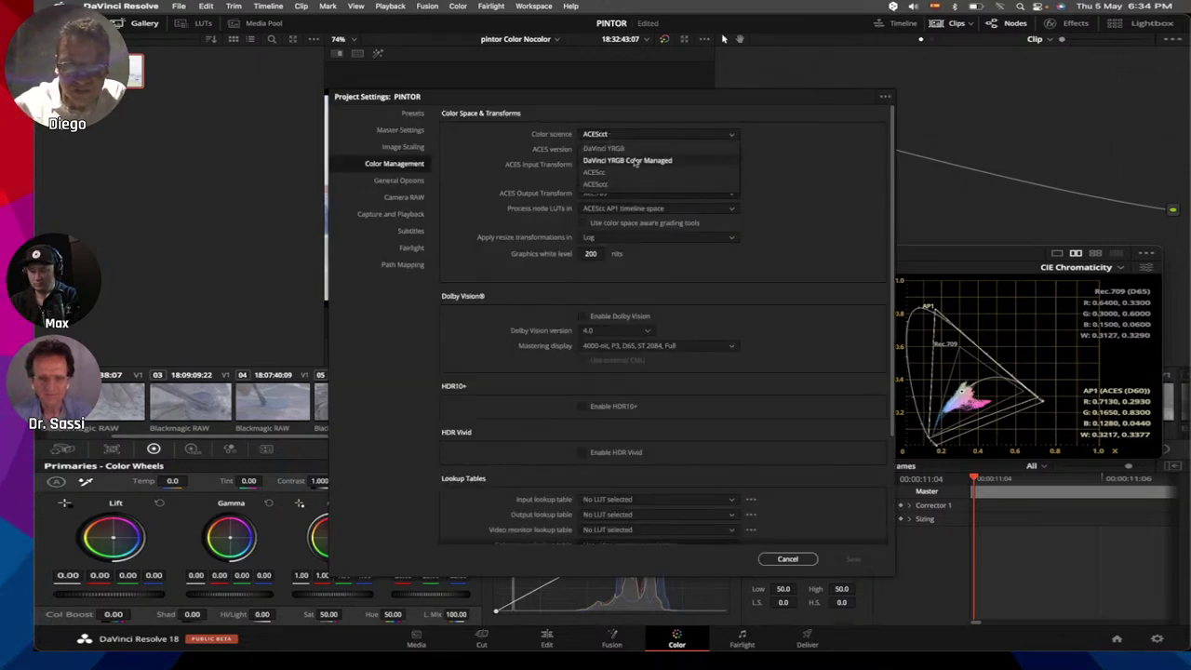
click(639, 161)
drag(686, 107, 380, 41)
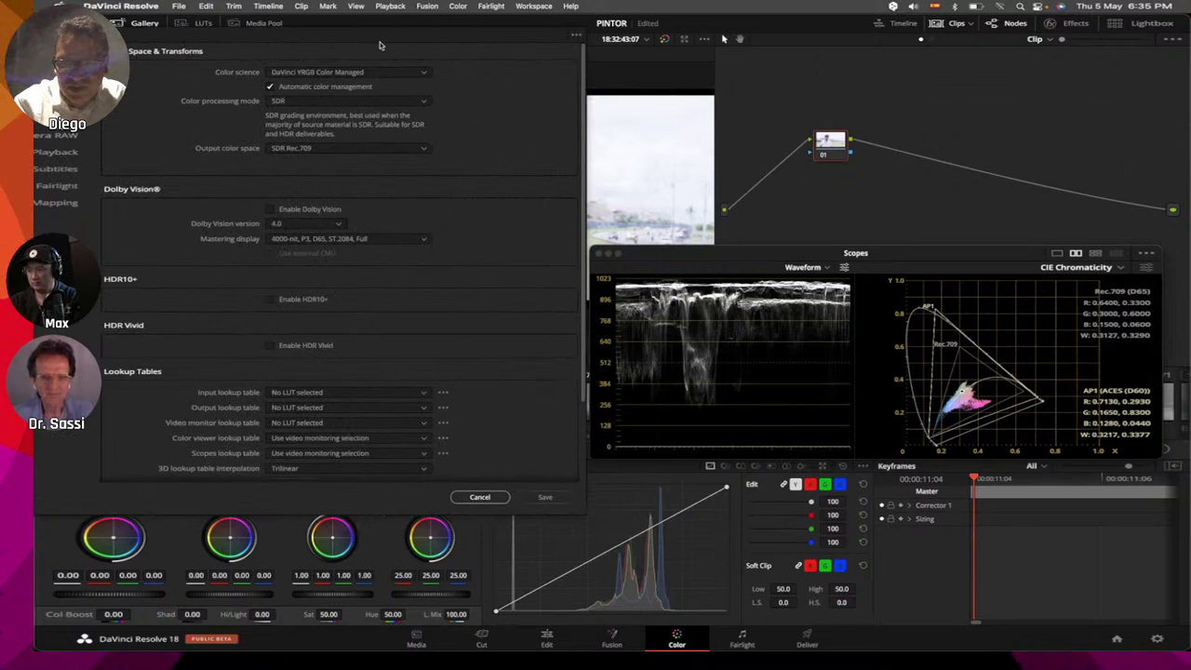
click(321, 88)
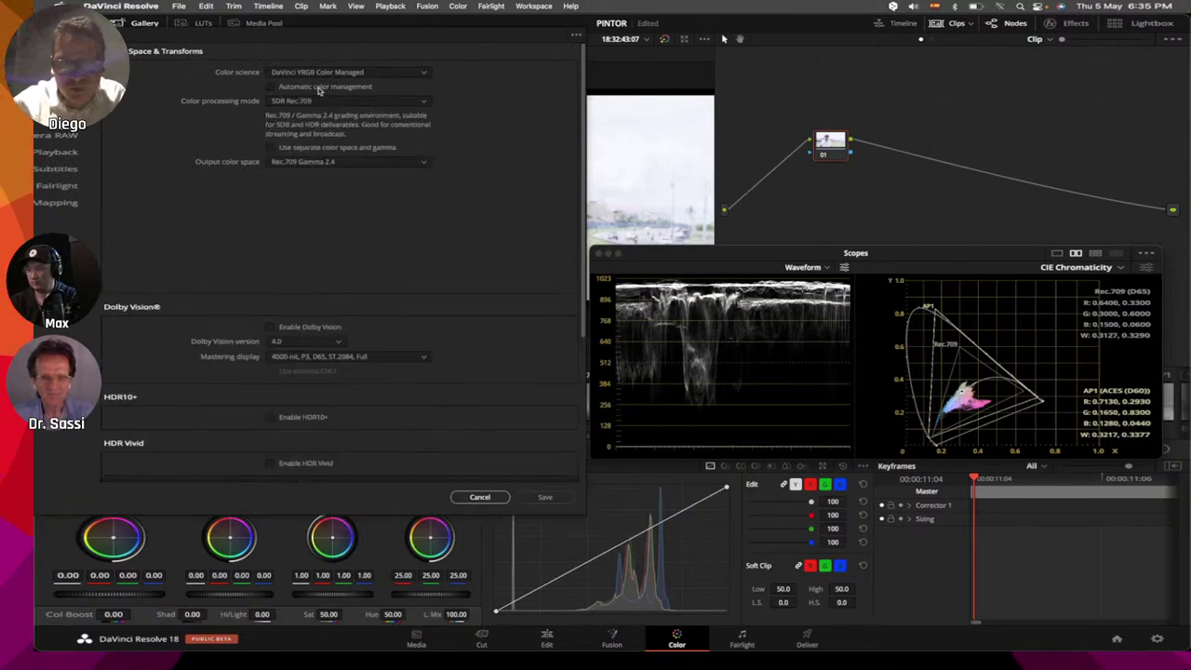
click(320, 88)
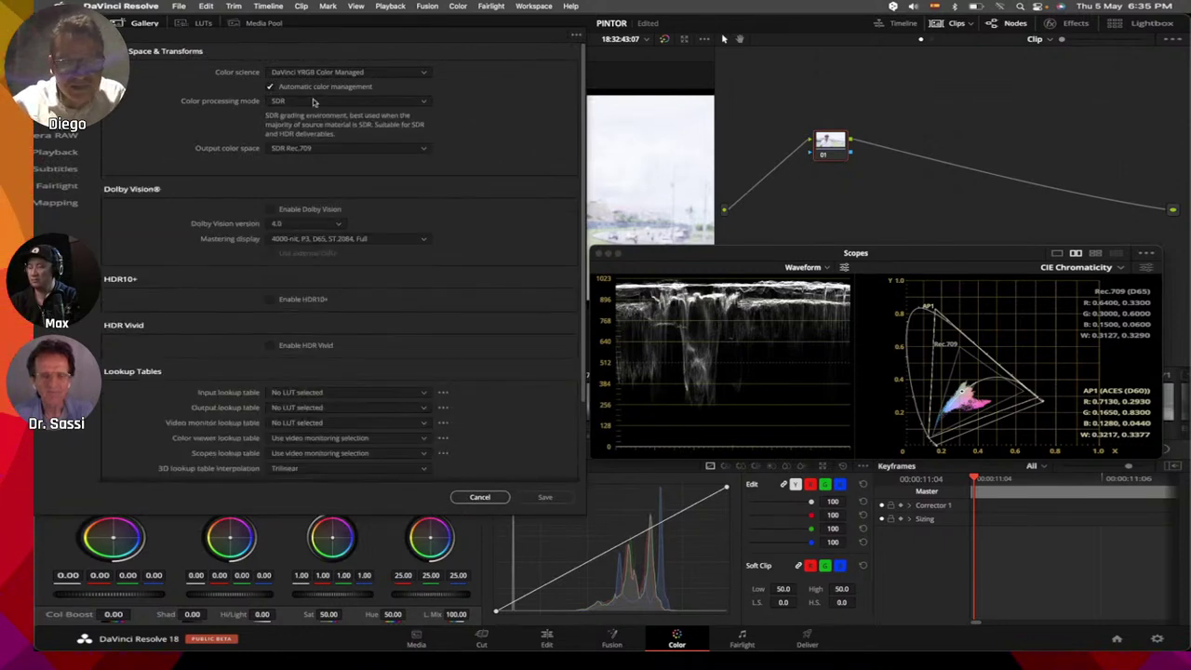
click(316, 100)
click(311, 128)
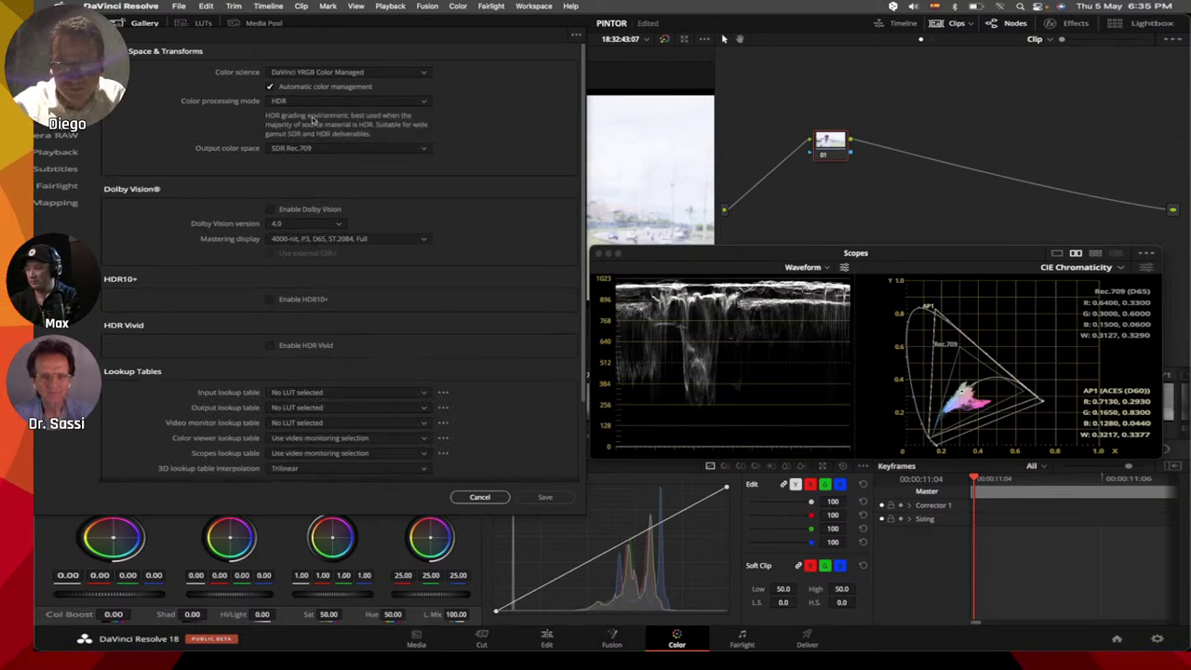
Step: Disable automatic colour management, choose HDR DaVinci Wide Gamut Intermediate, and save
click(314, 102)
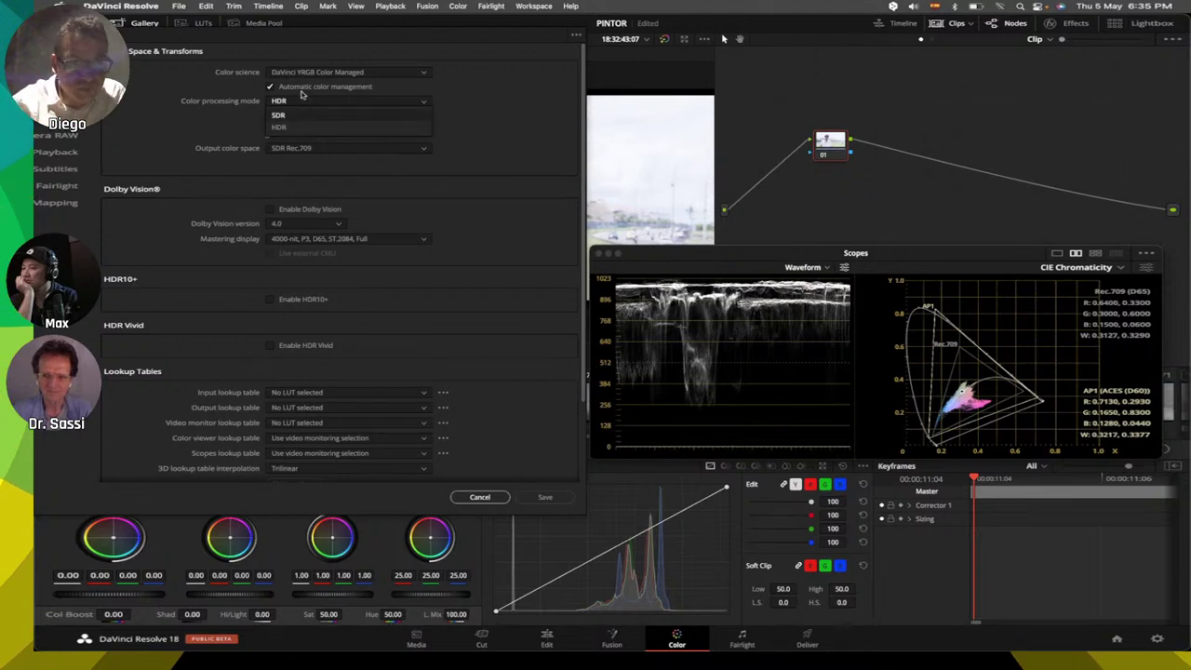
click(304, 89)
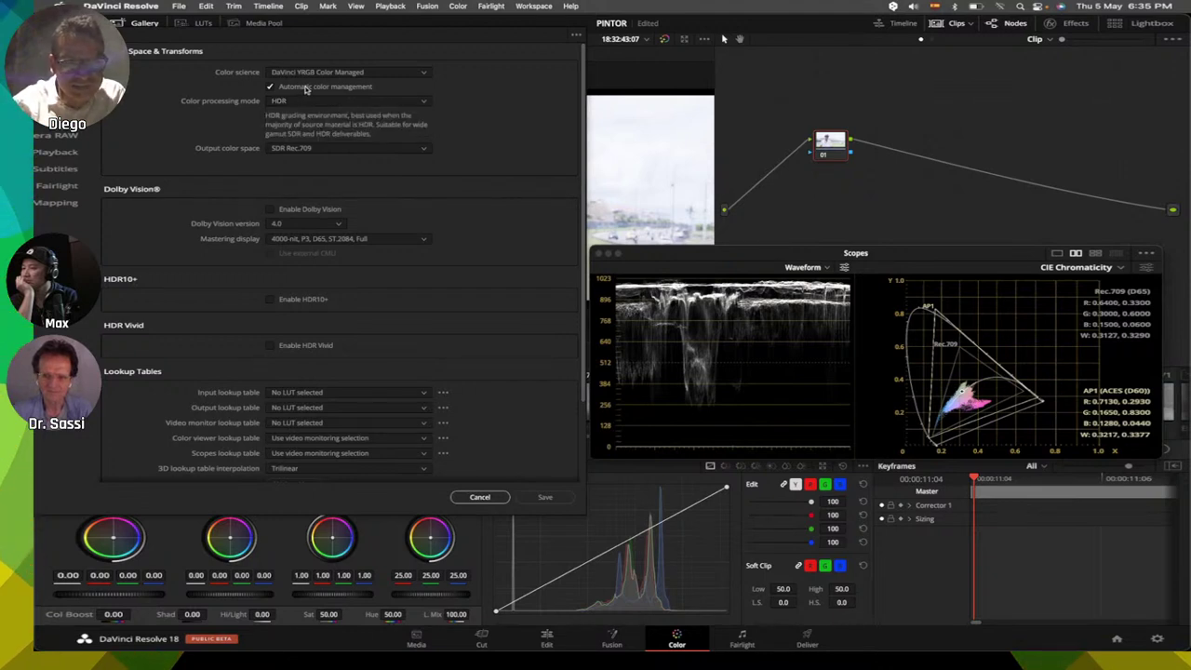
click(304, 90)
click(319, 101)
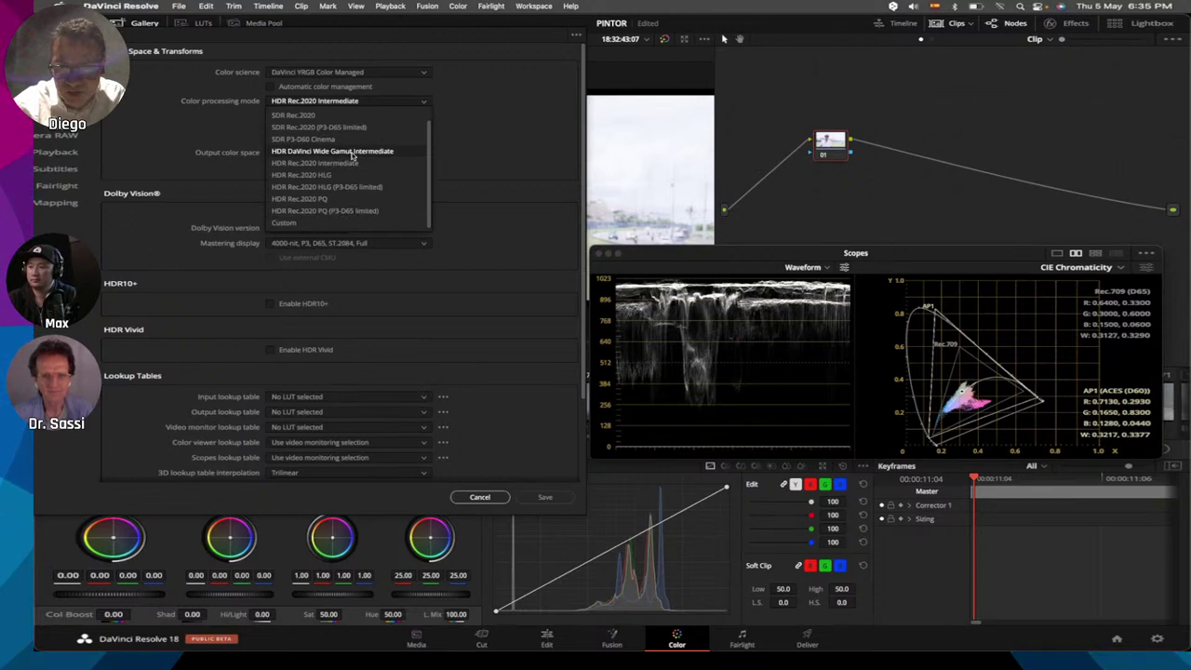
click(352, 153)
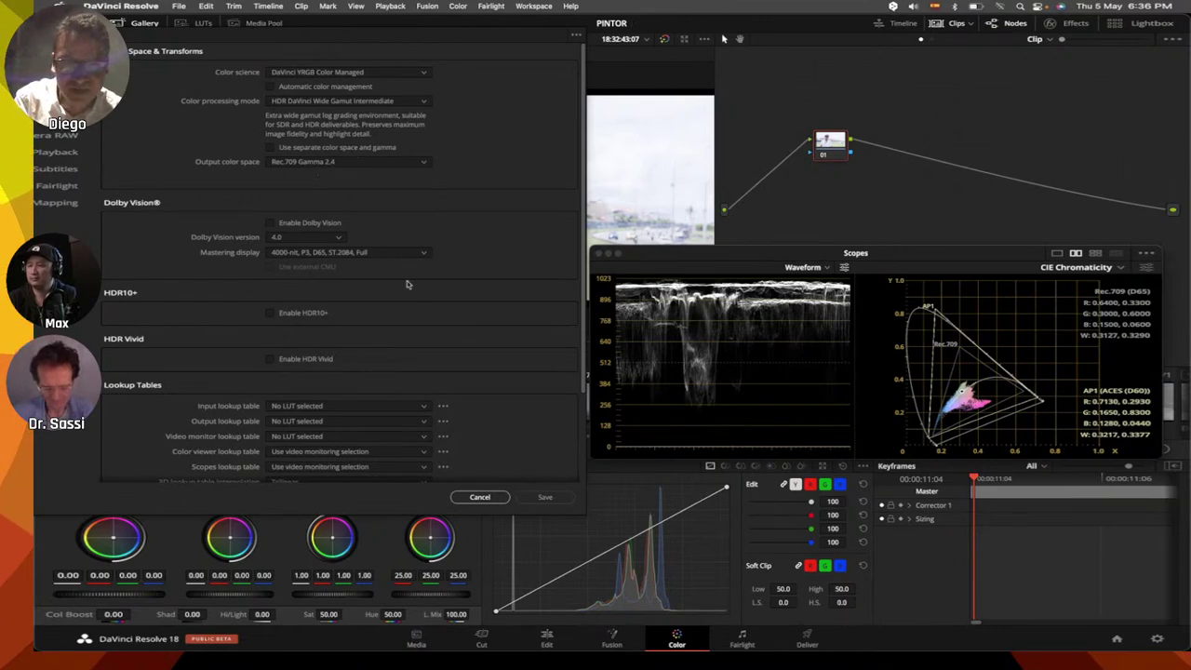
drag(526, 35, 325, 30)
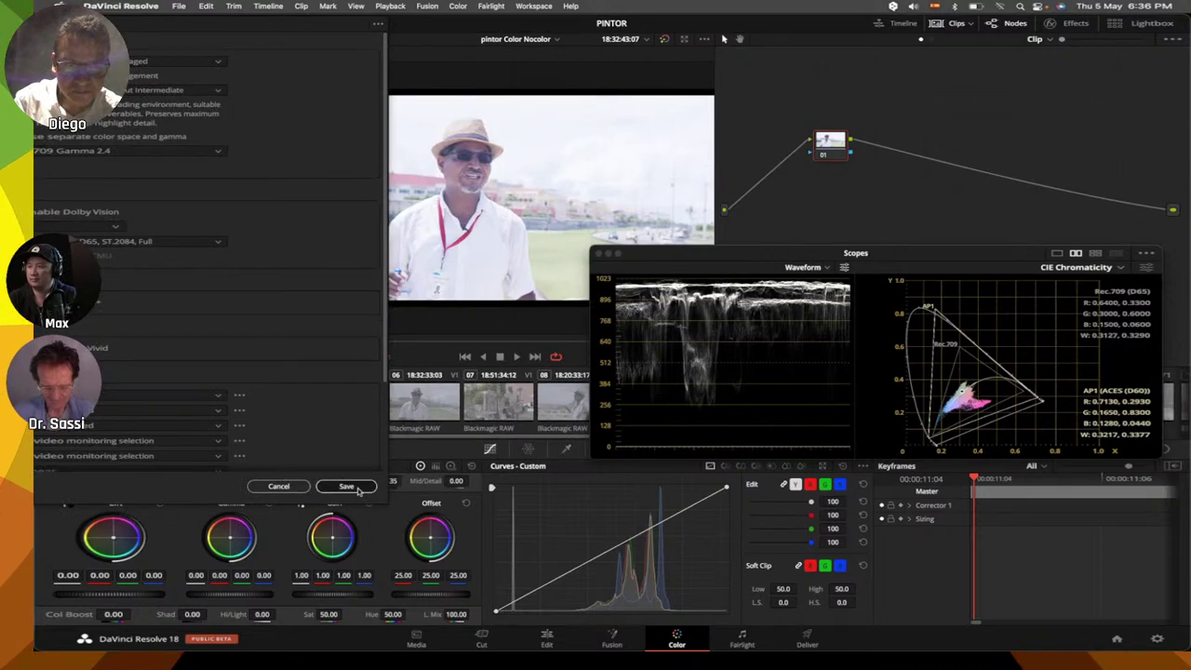
click(348, 487)
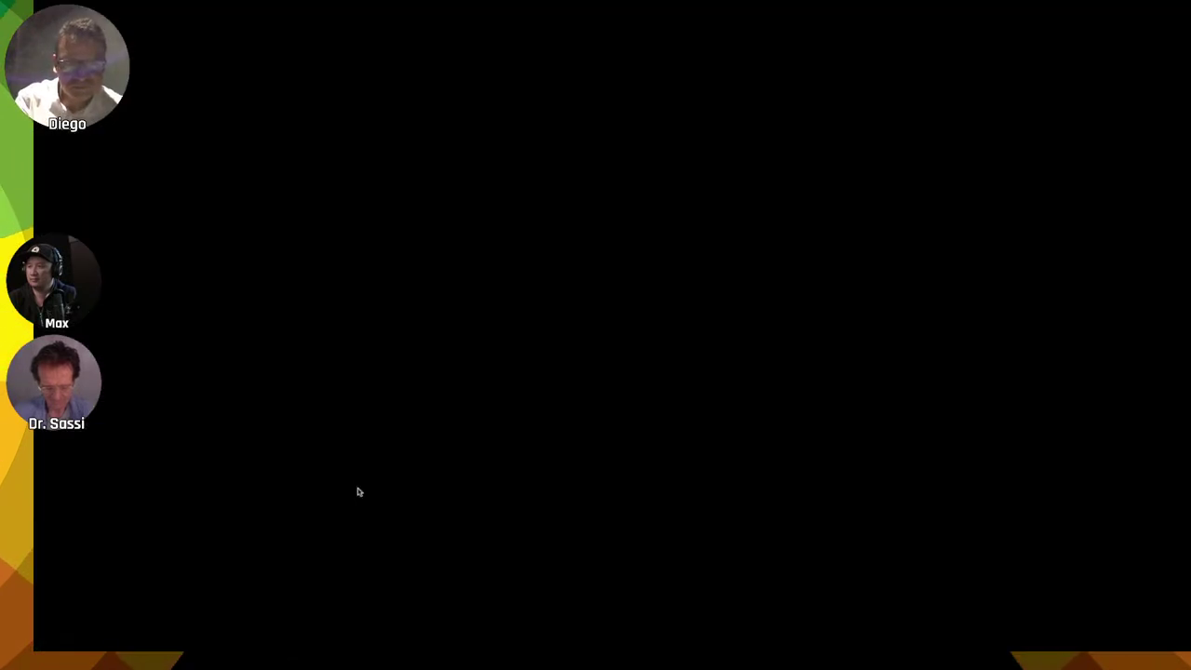
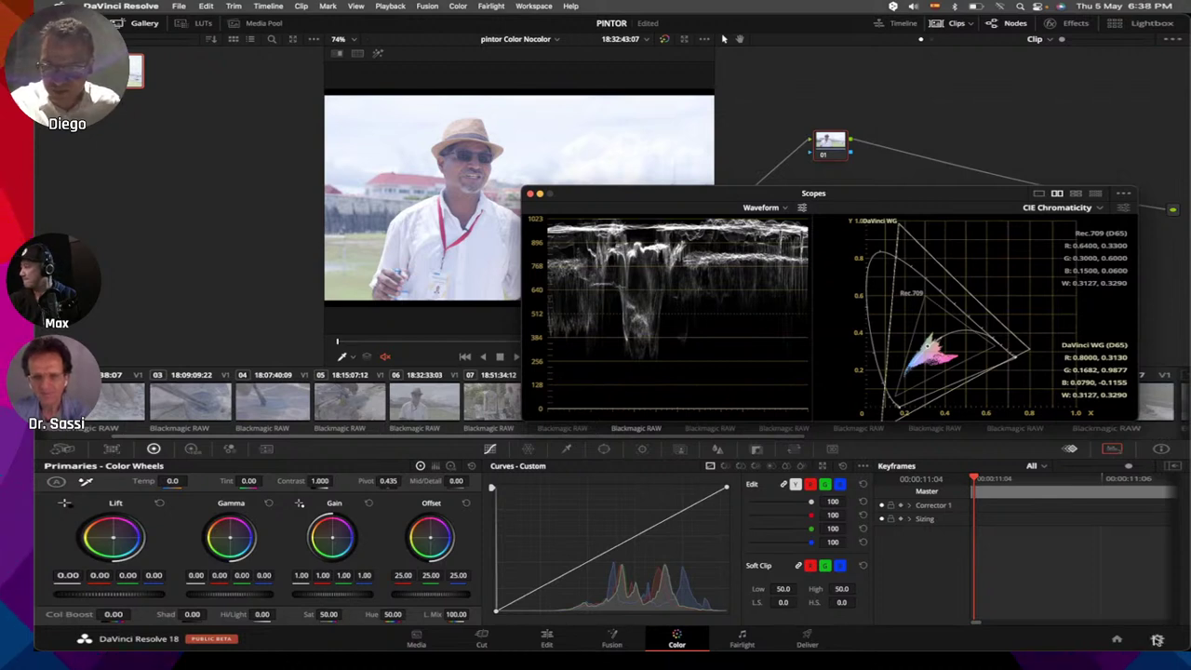
Step: Close Project Settings unchanged, save the PINTOR project, and nudge the scopes window down-right
click(1157, 640)
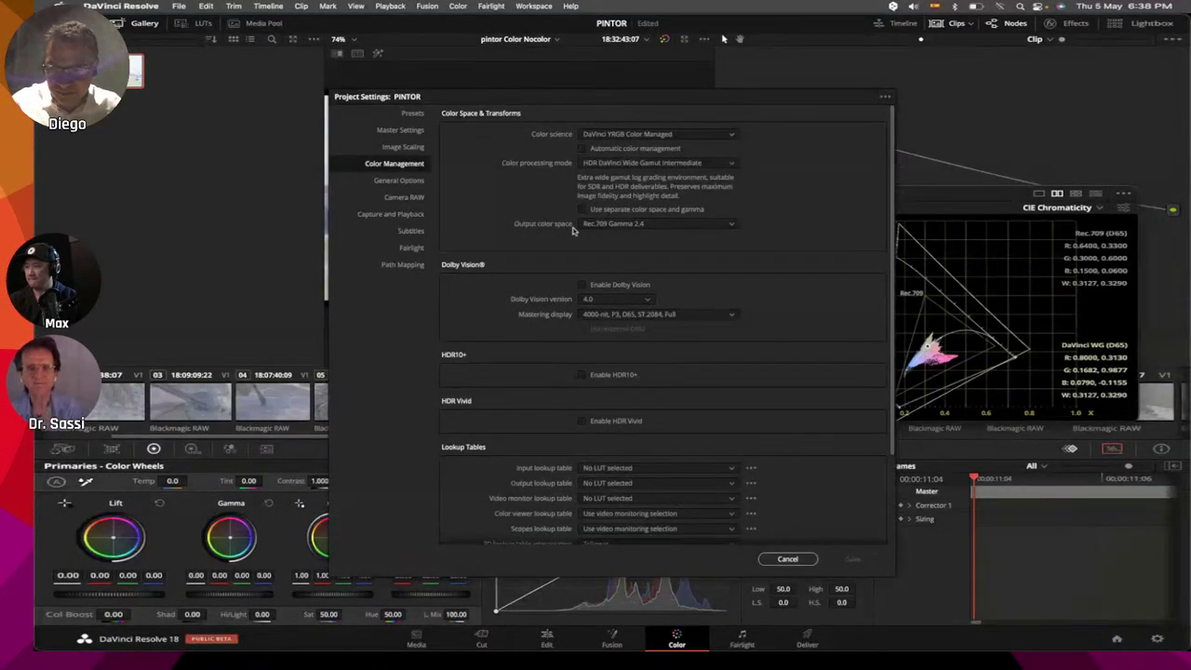
click(788, 560)
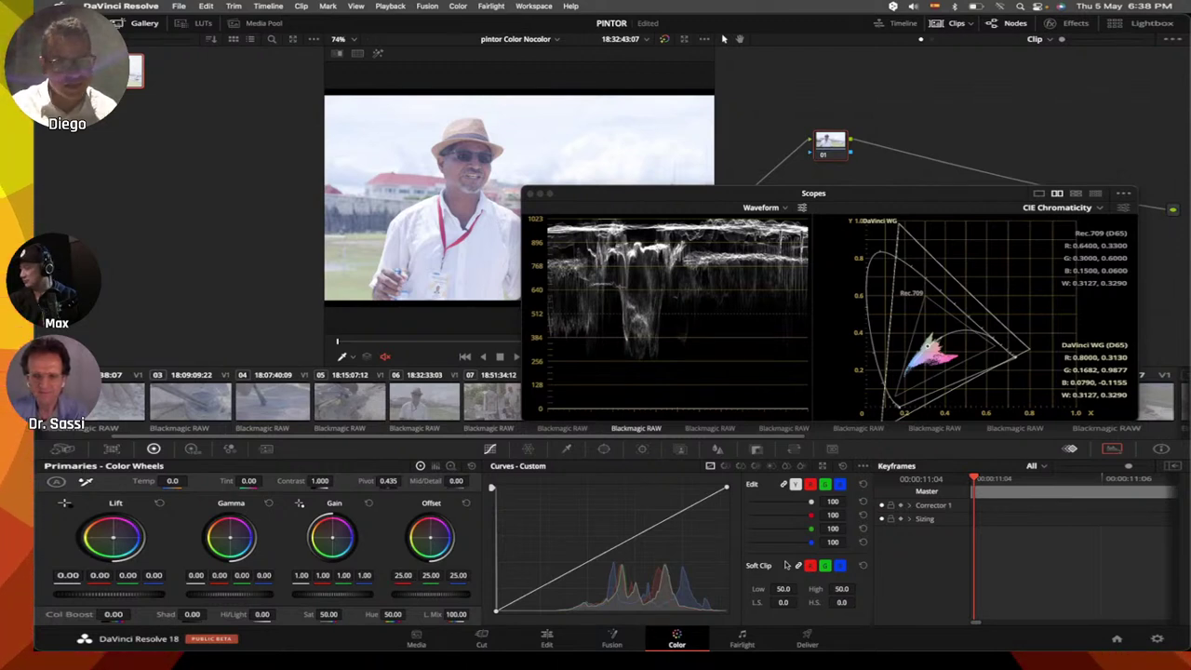
key(super+s)
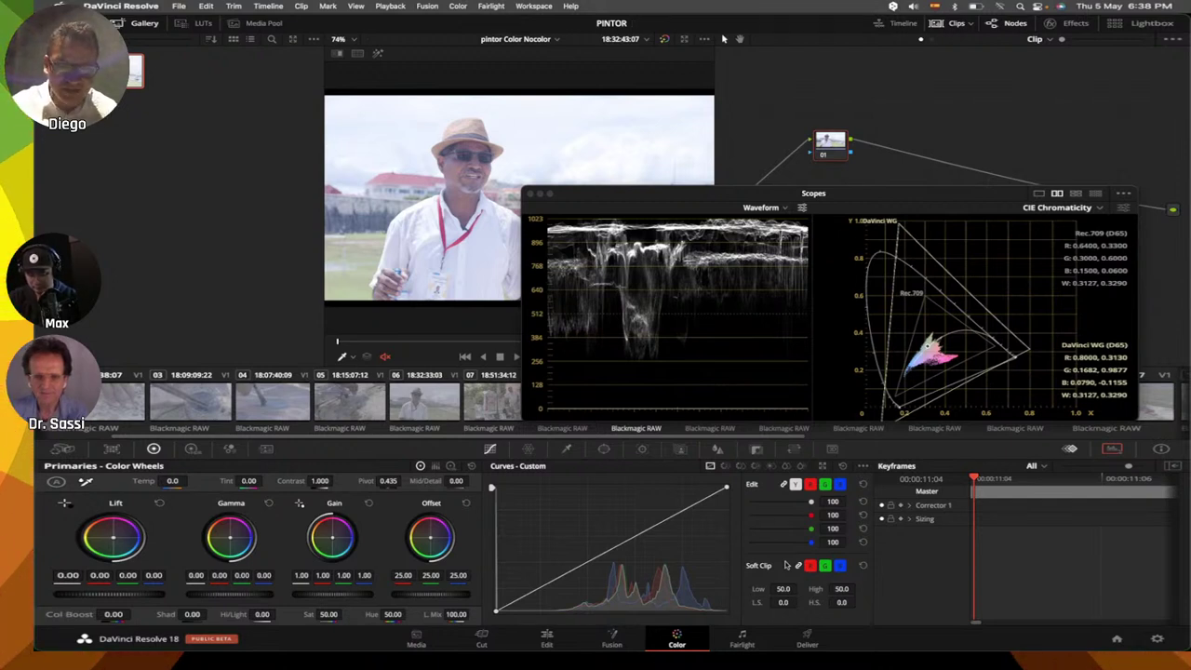
click(678, 196)
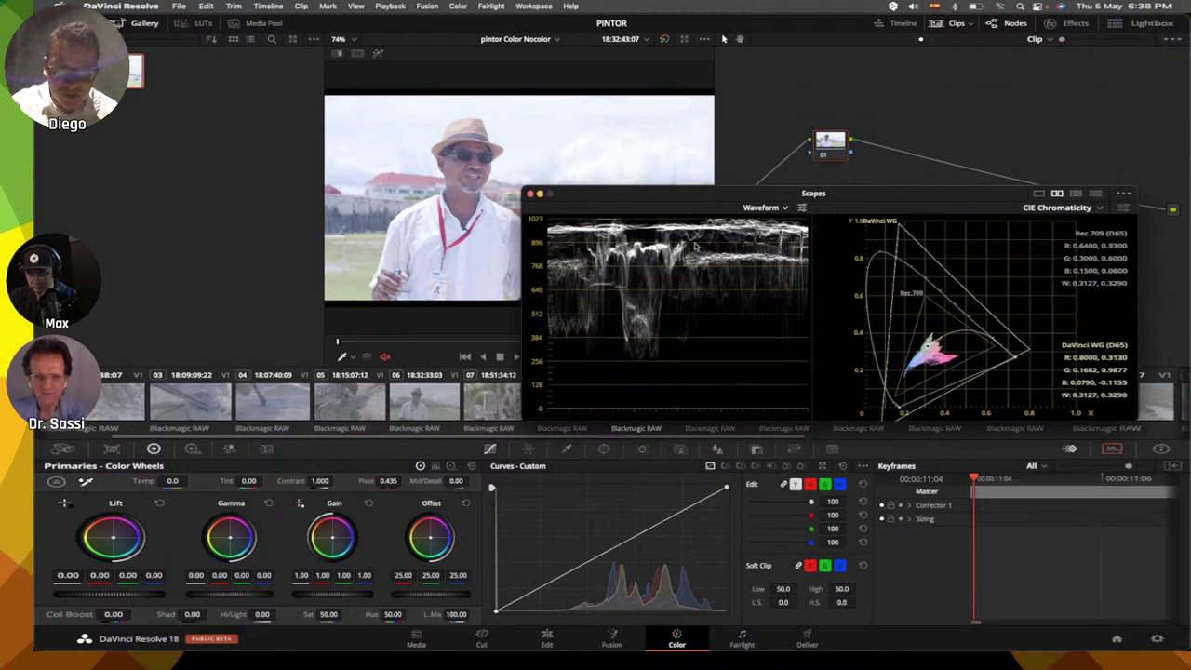
drag(693, 246, 705, 296)
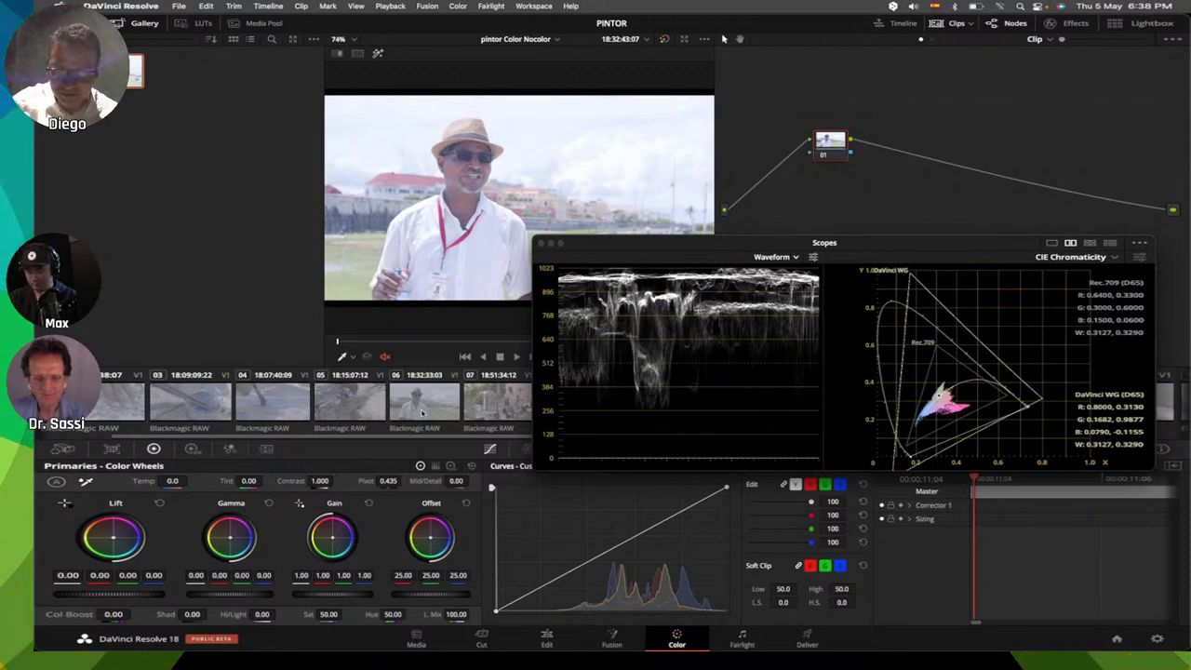
Step: Reset clip 06's Camera Raw decode settings, raising its ISO from 320 to 400
click(422, 413)
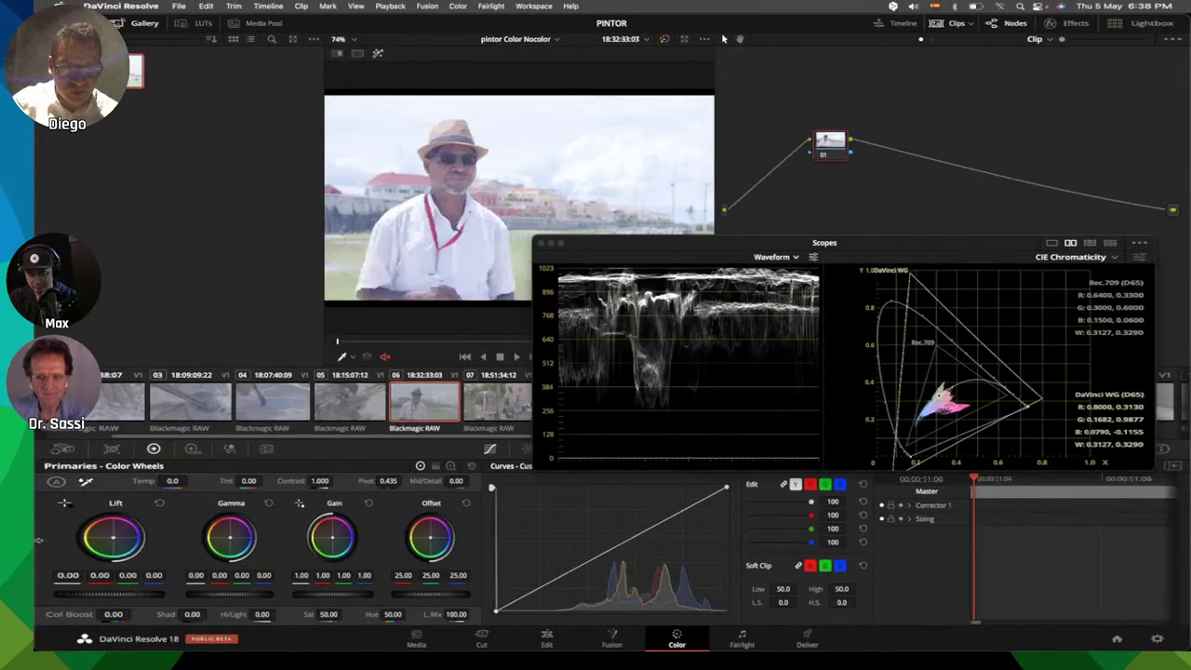
click(63, 448)
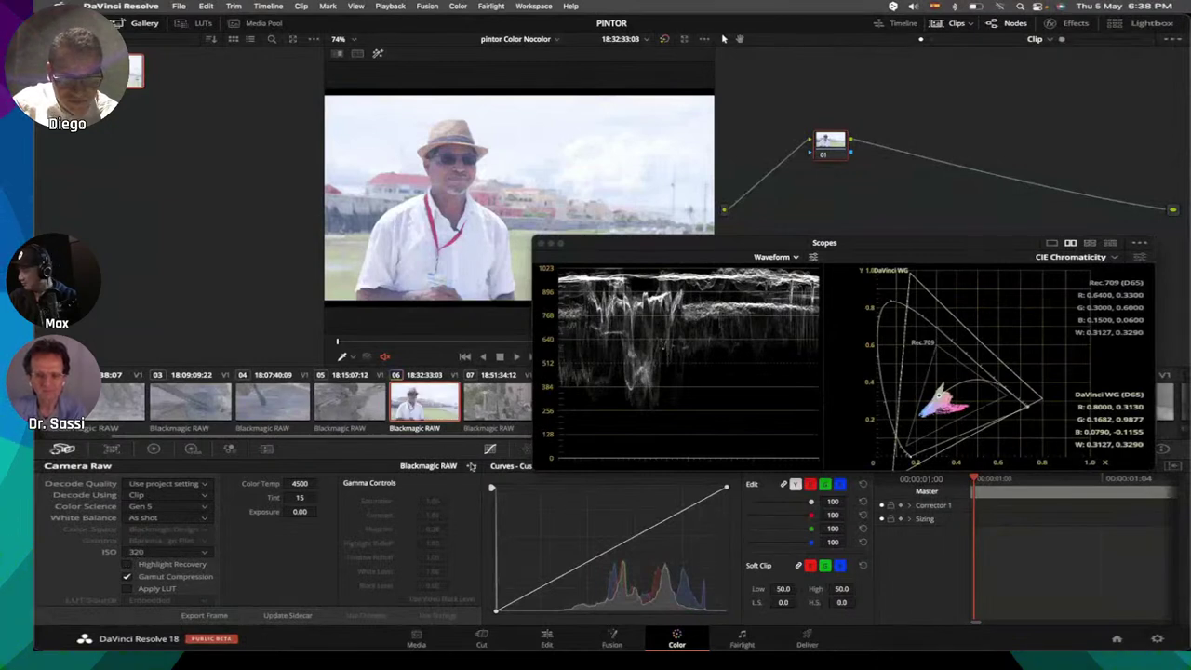
click(471, 465)
click(485, 480)
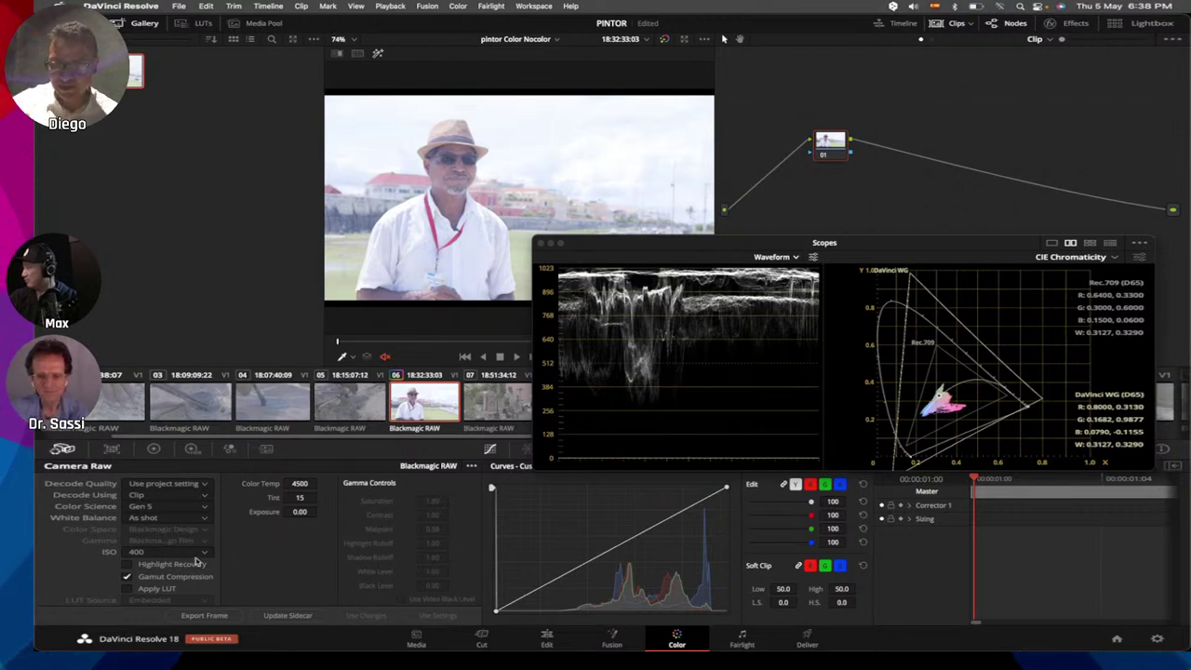
Step: In the project's Camera RAW settings, set Blackmagic RAW to decode using Project
click(1159, 640)
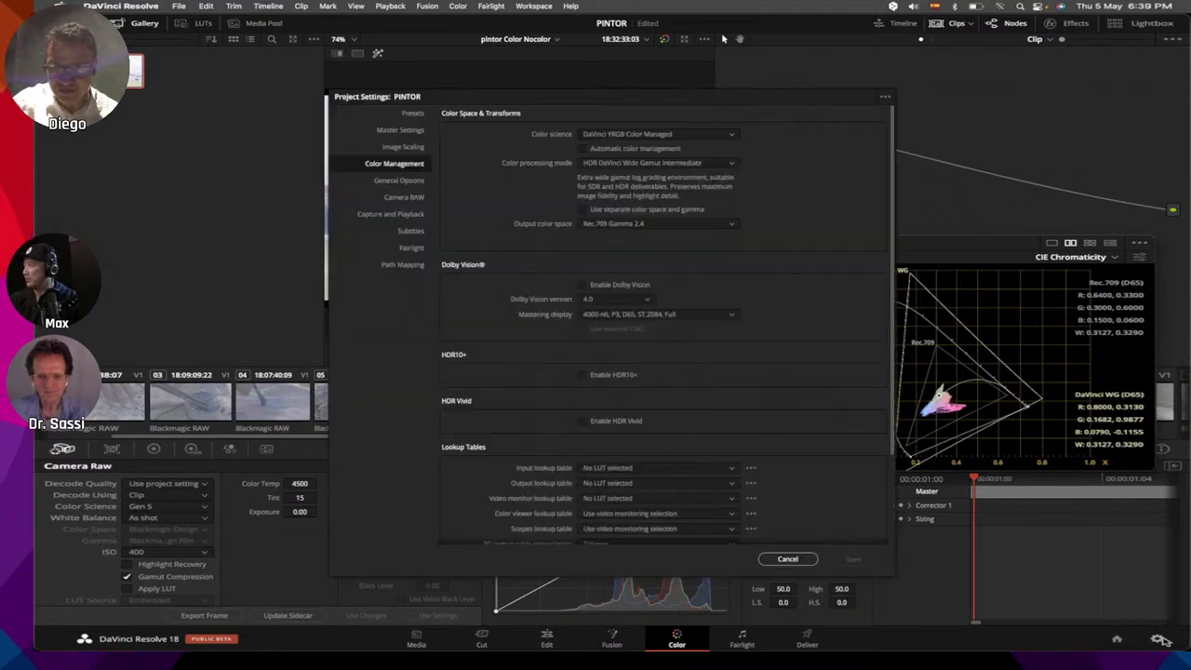
click(400, 198)
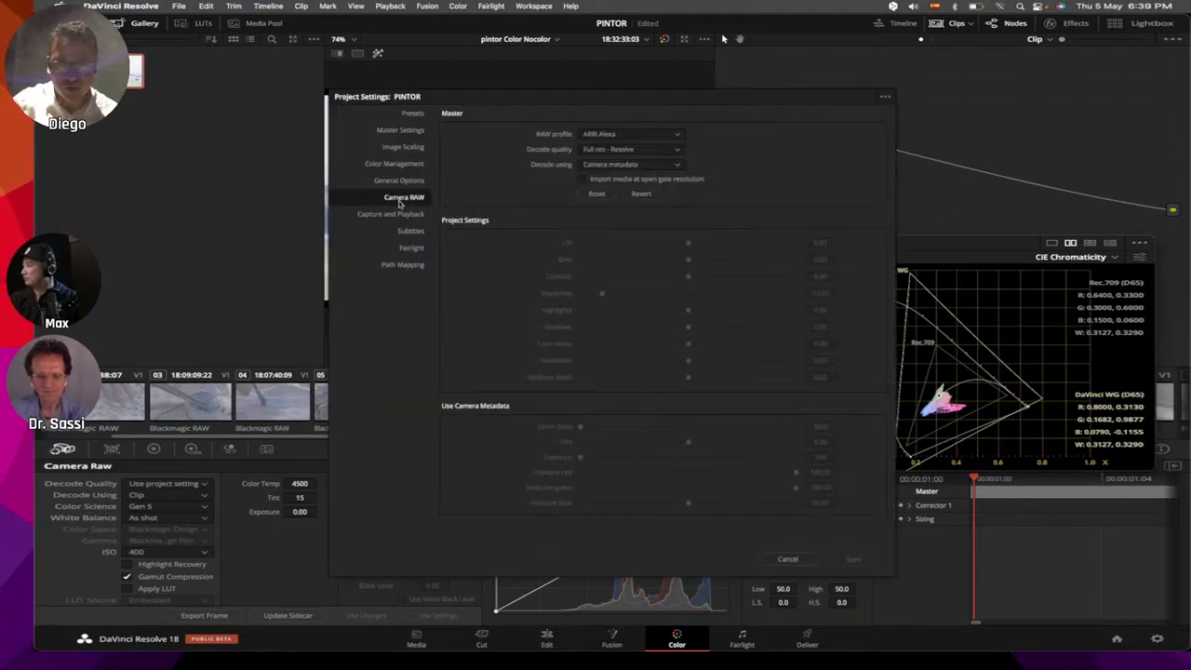
click(600, 134)
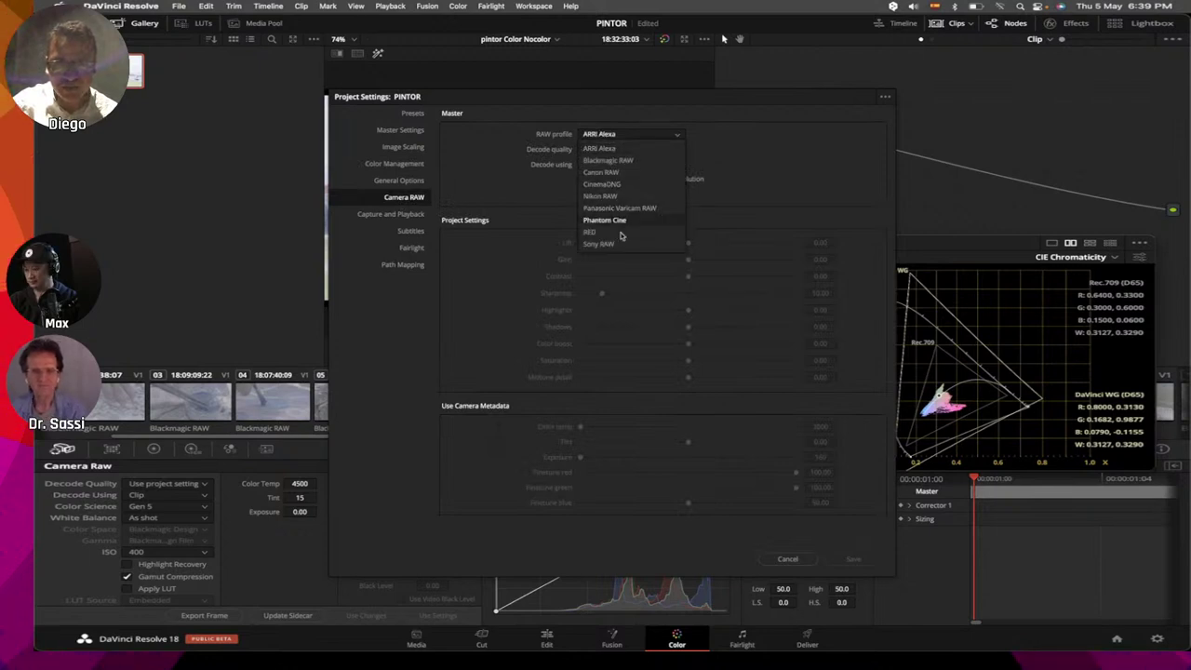
click(636, 161)
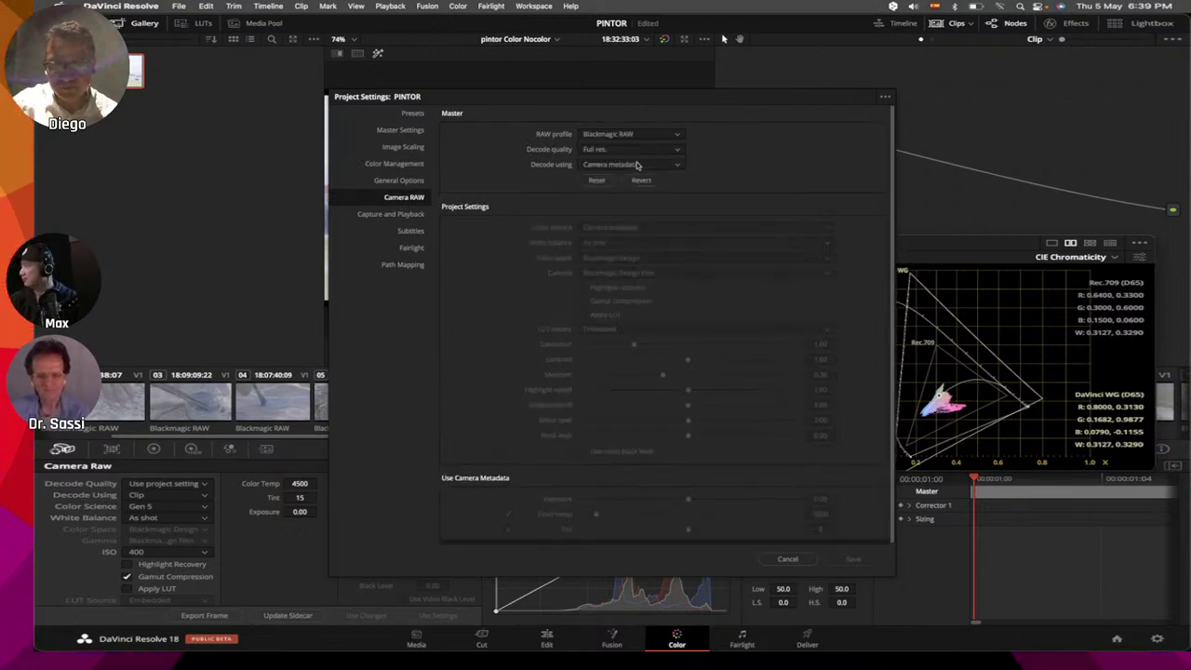
drag(642, 102, 380, 81)
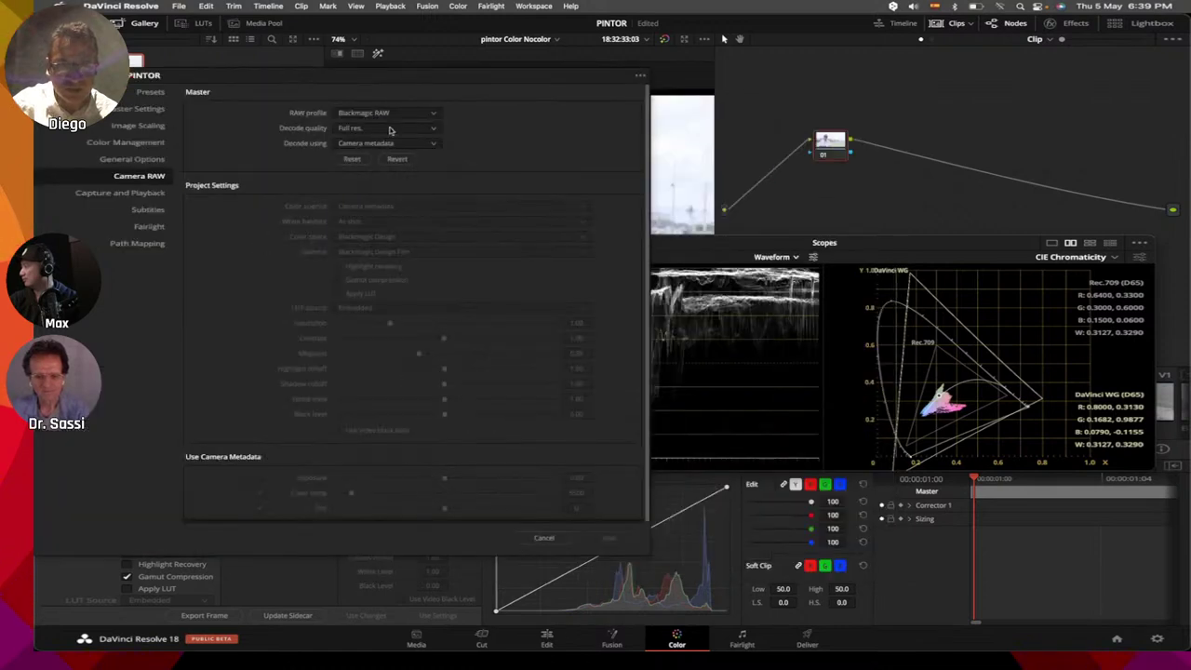
click(395, 145)
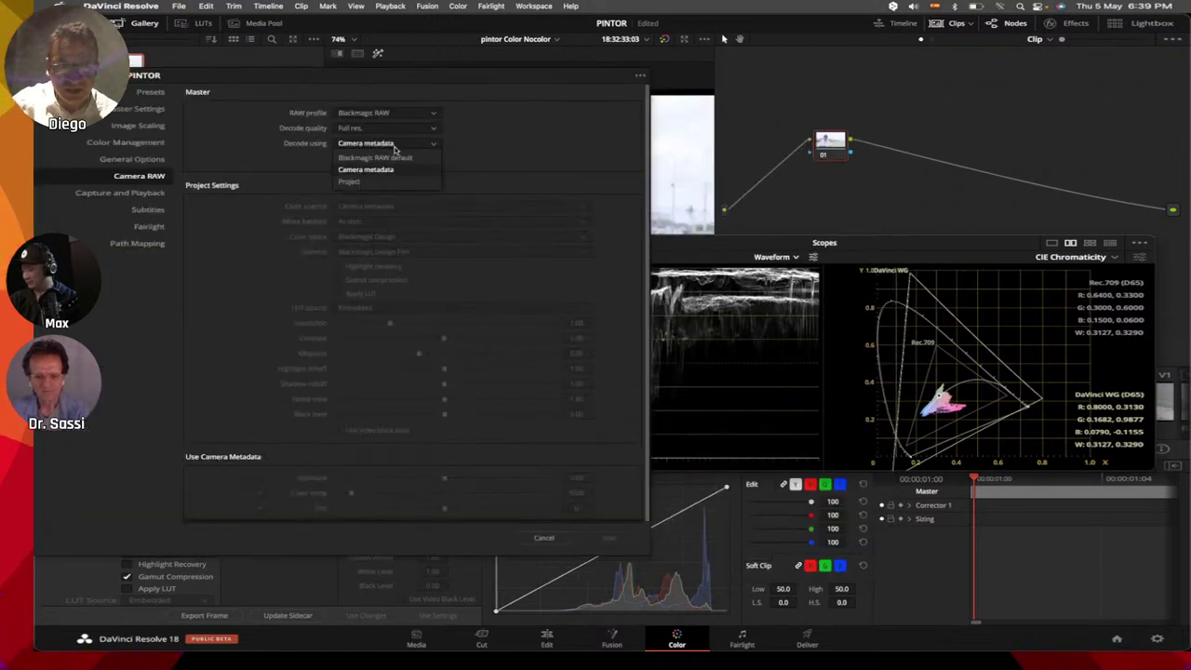
click(377, 181)
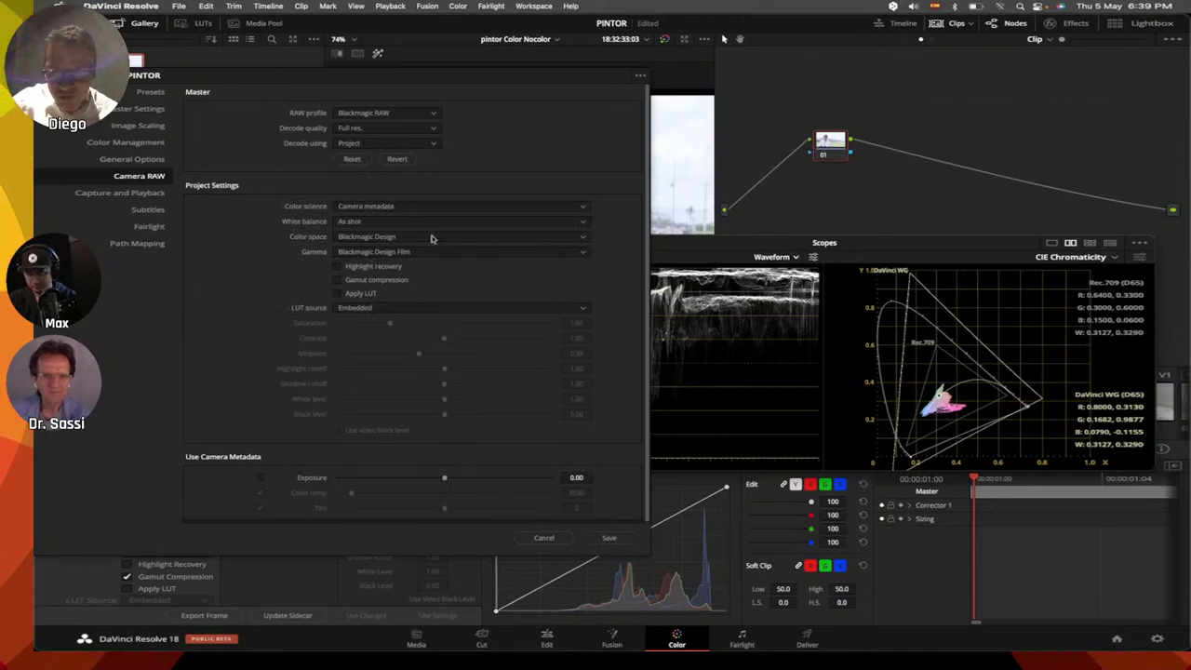
Step: Turn on highlight recovery, set exposure to -1.00 instead of metadata, and save
click(259, 478)
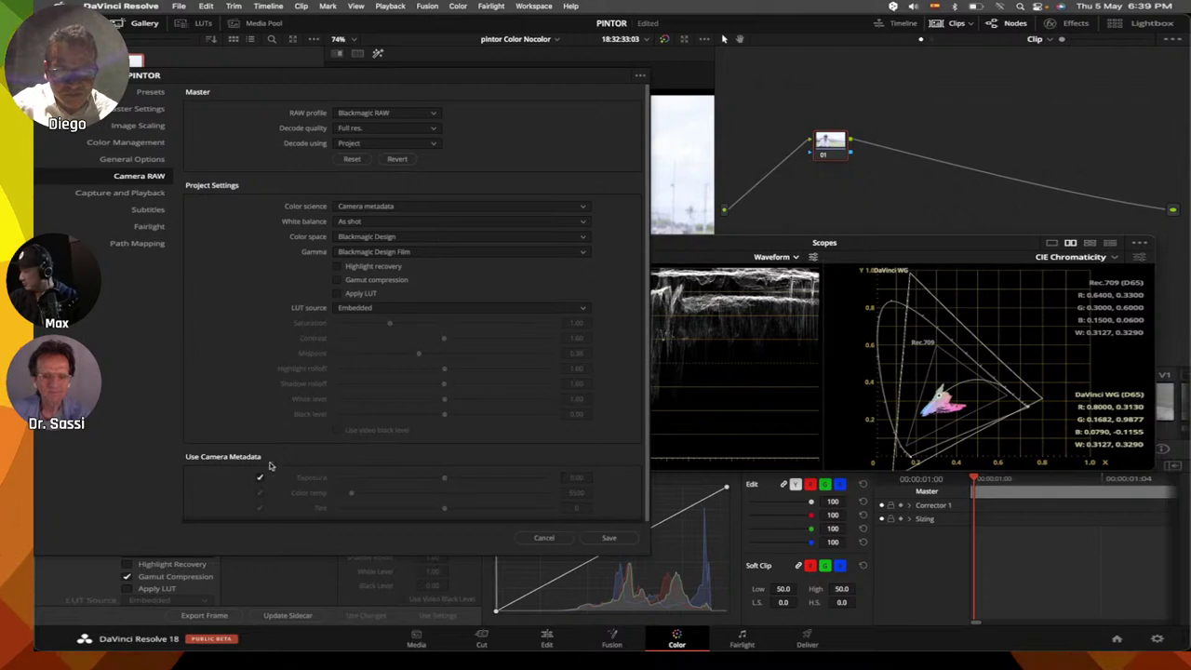
drag(530, 74, 390, 39)
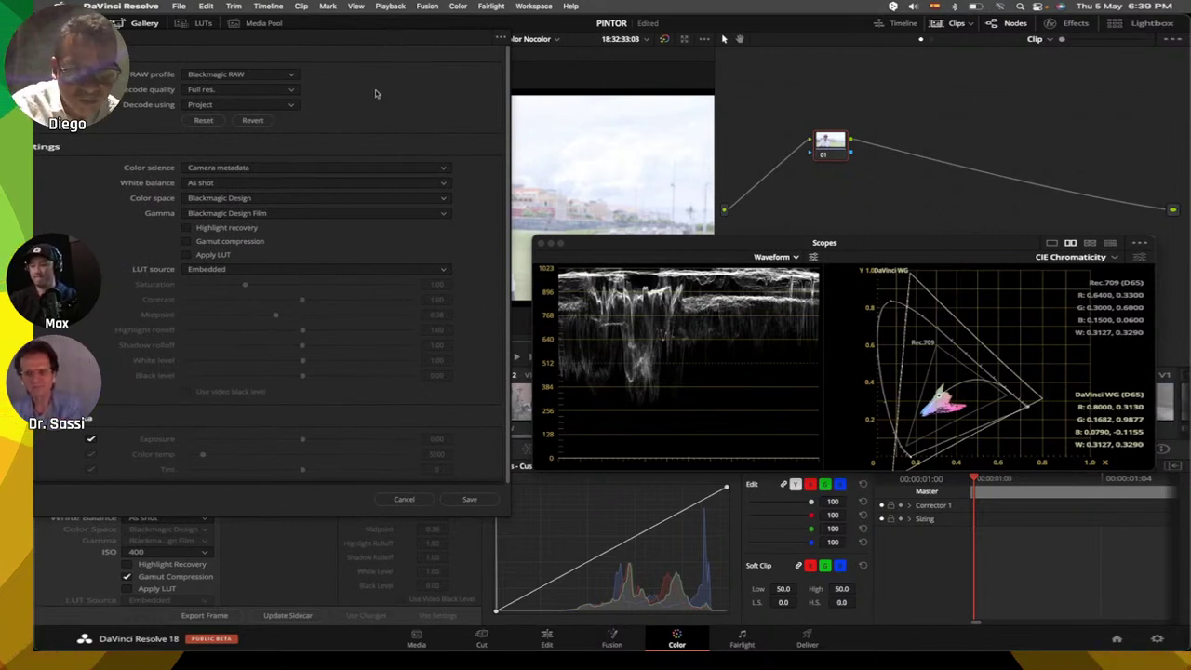
click(188, 229)
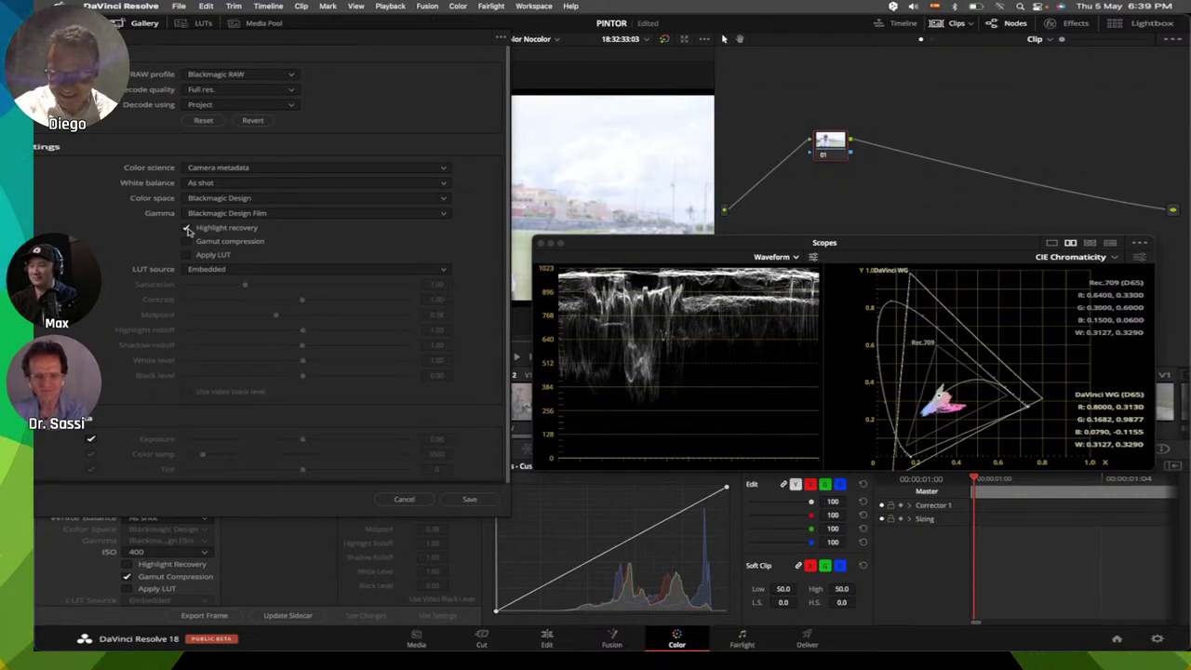
click(90, 439)
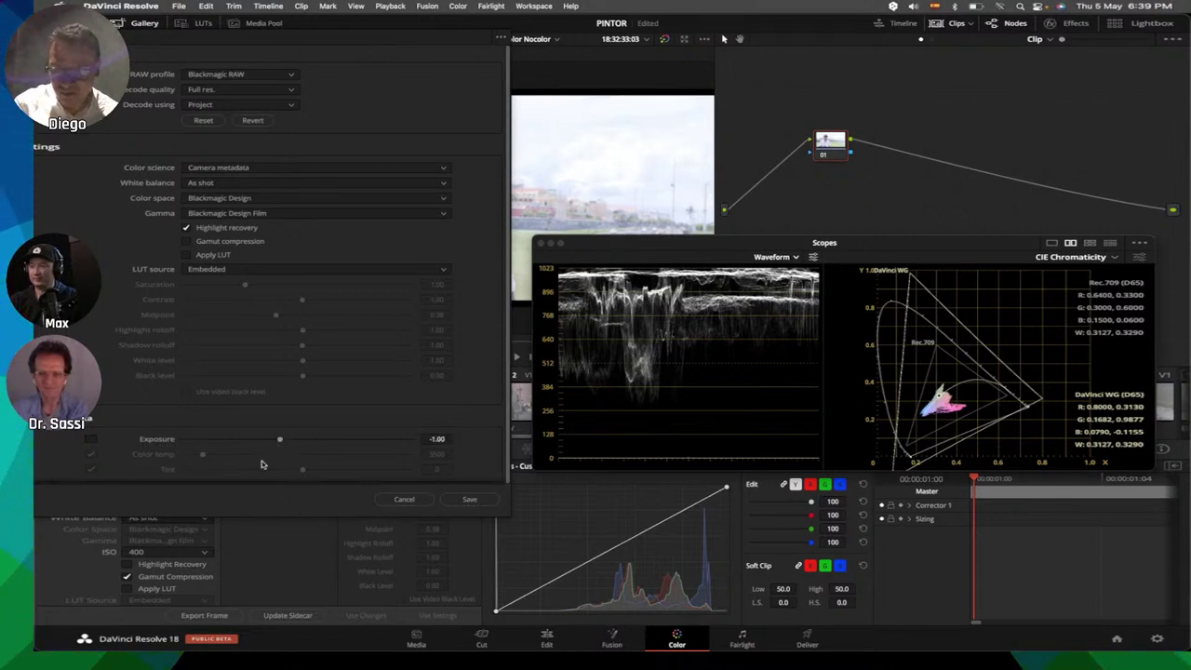
click(470, 499)
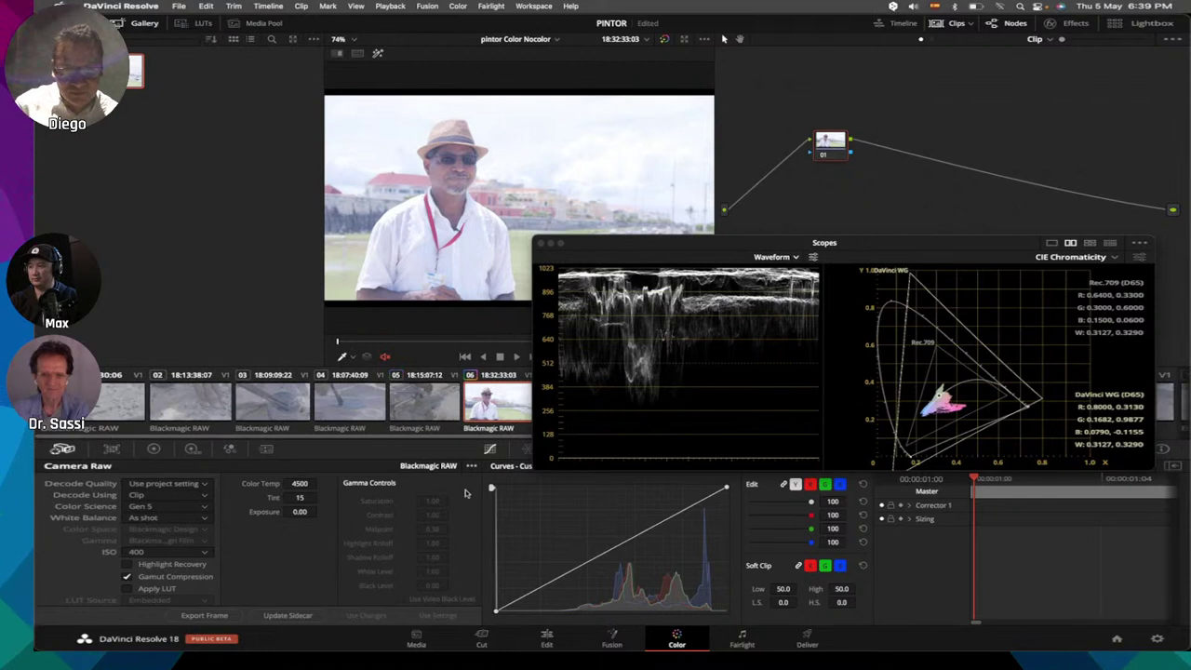
Step: Compare clips 05, 06 and 04, move the scopes lower right, then jump to clip 09
click(424, 400)
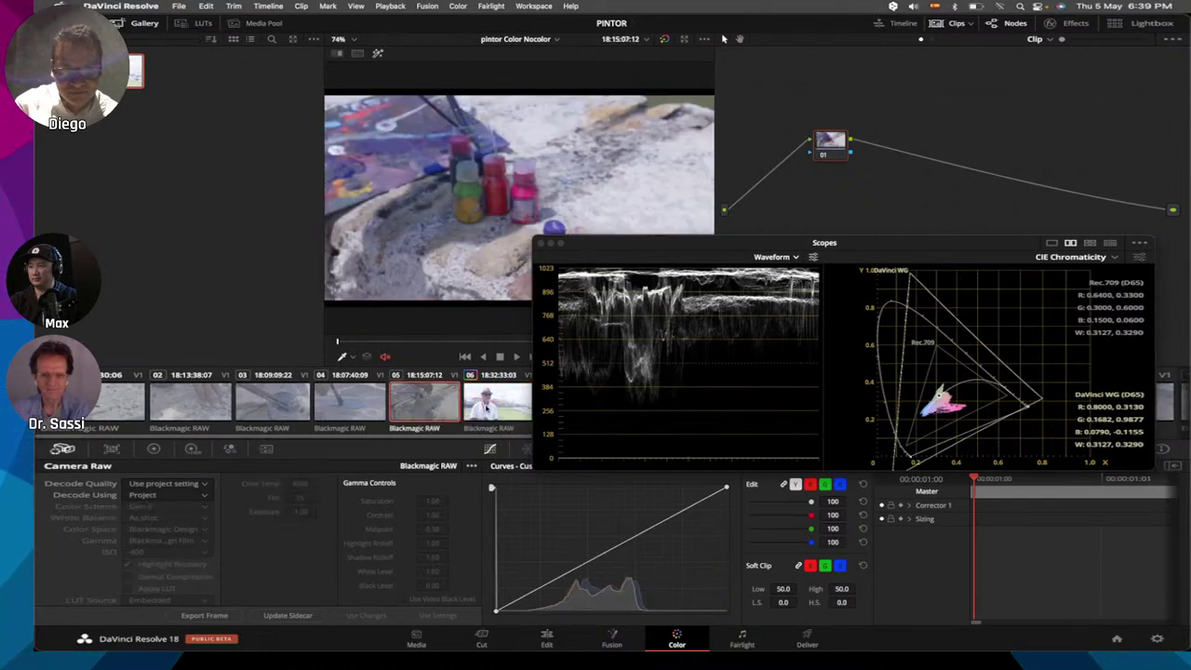
click(498, 401)
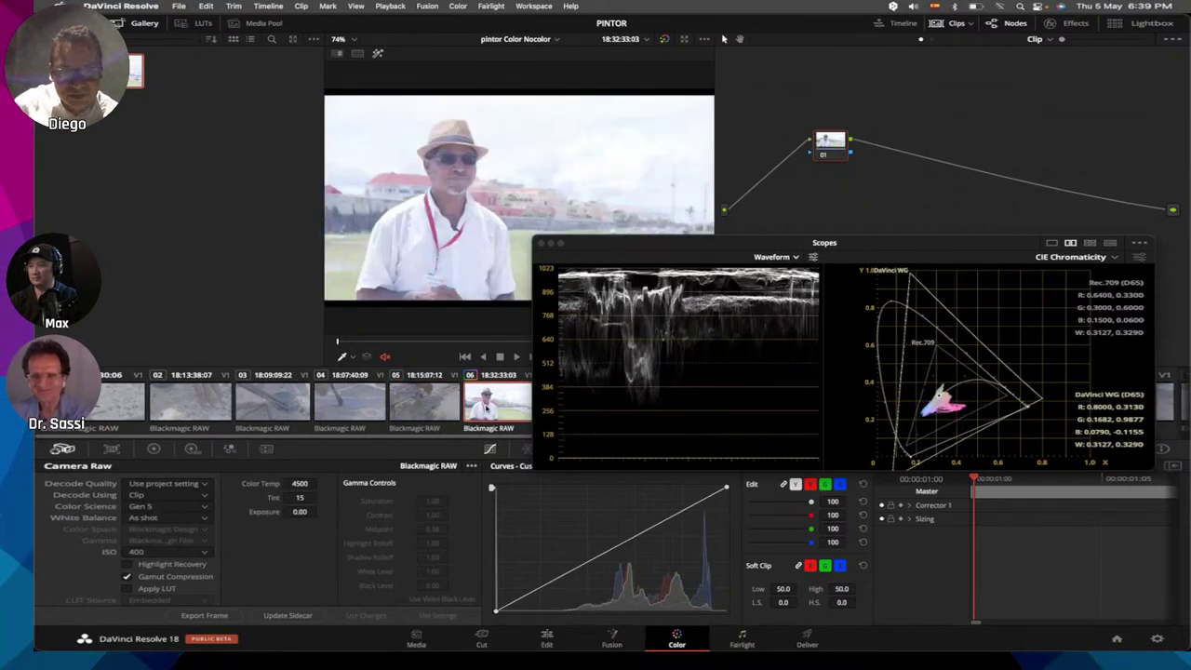
click(432, 405)
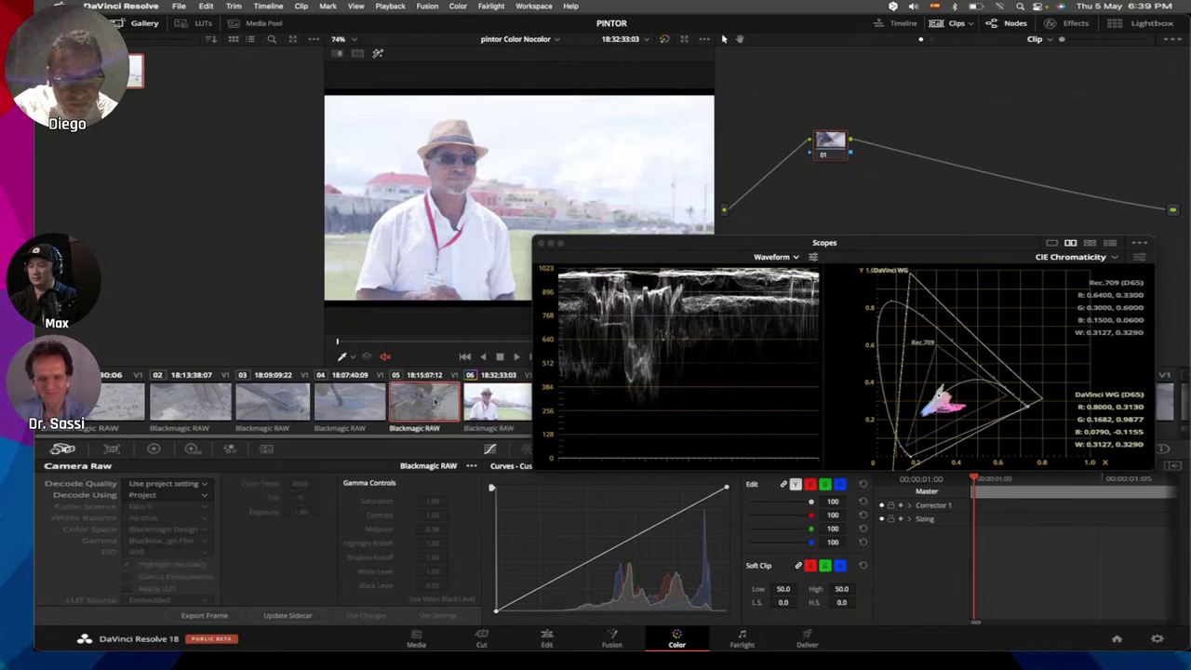
click(349, 402)
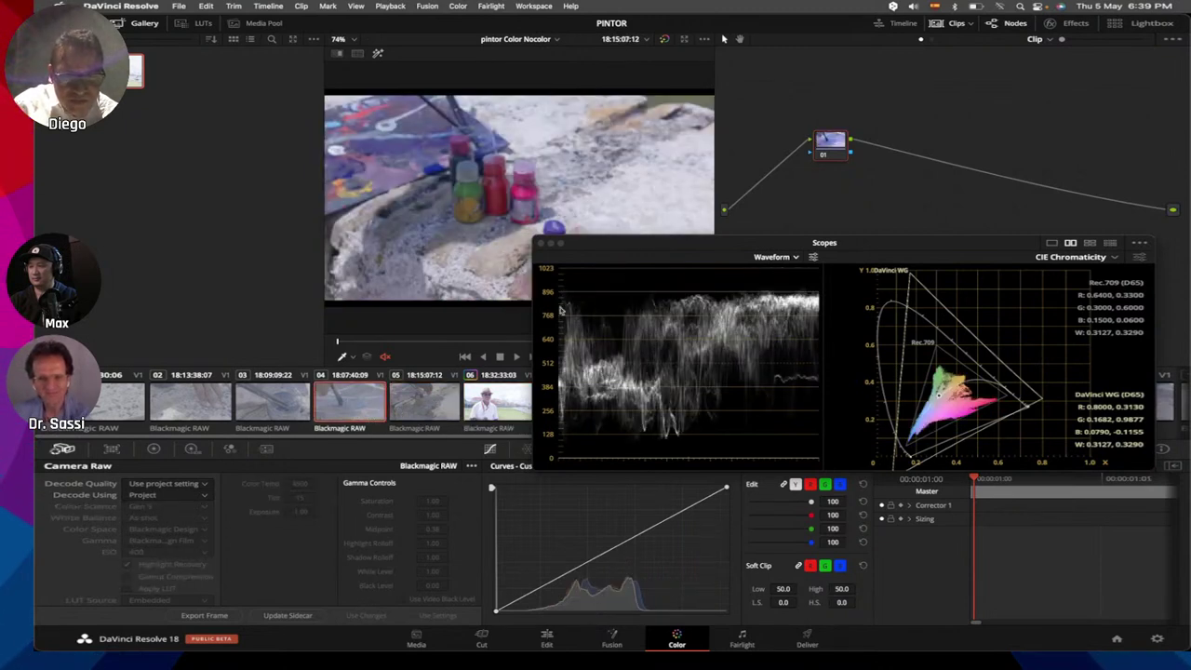
drag(741, 251, 953, 324)
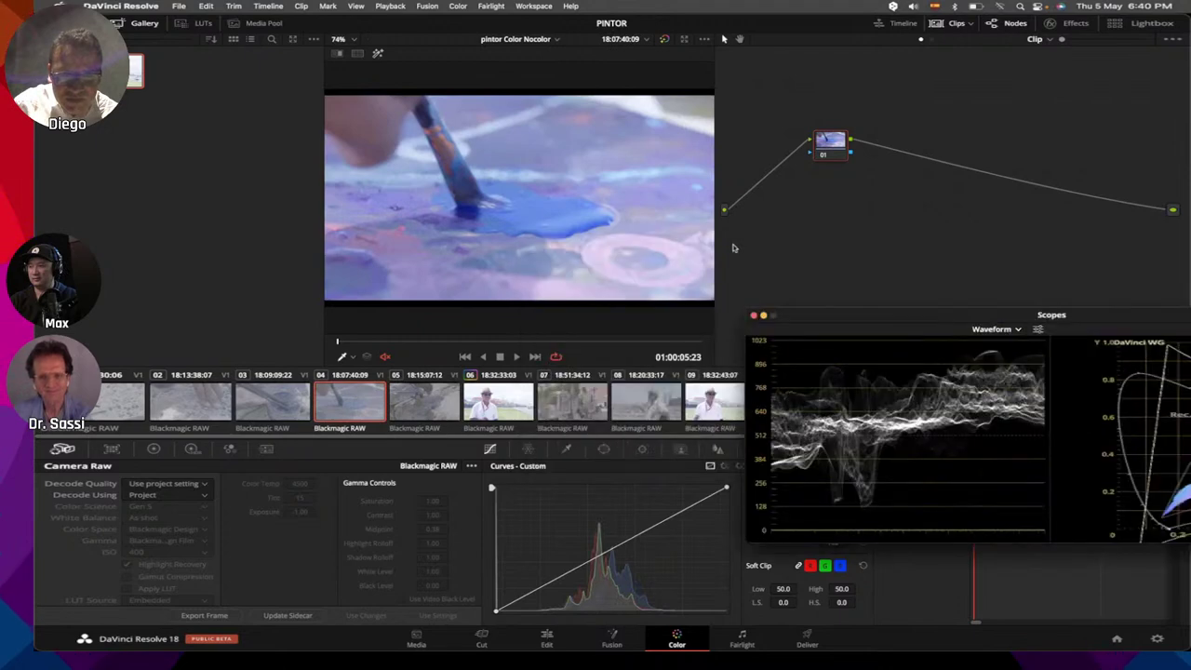
key(End)
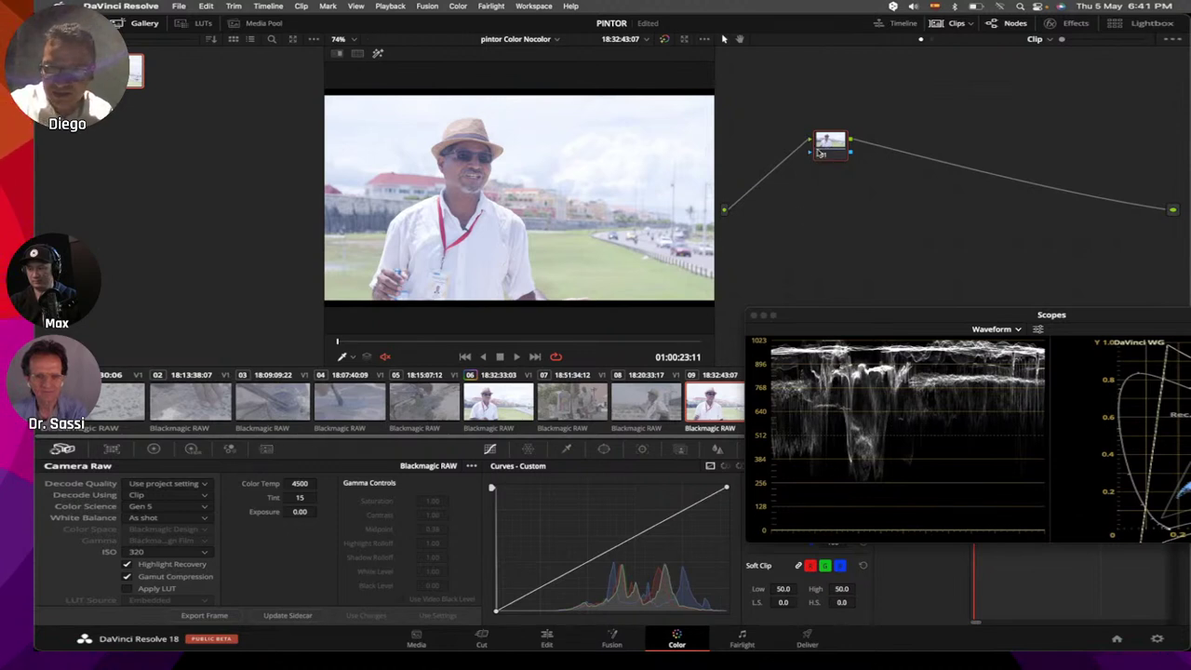
Step: Label clip 09's node 01 as LIGHT, then switch to clip 01
drag(826, 155, 771, 160)
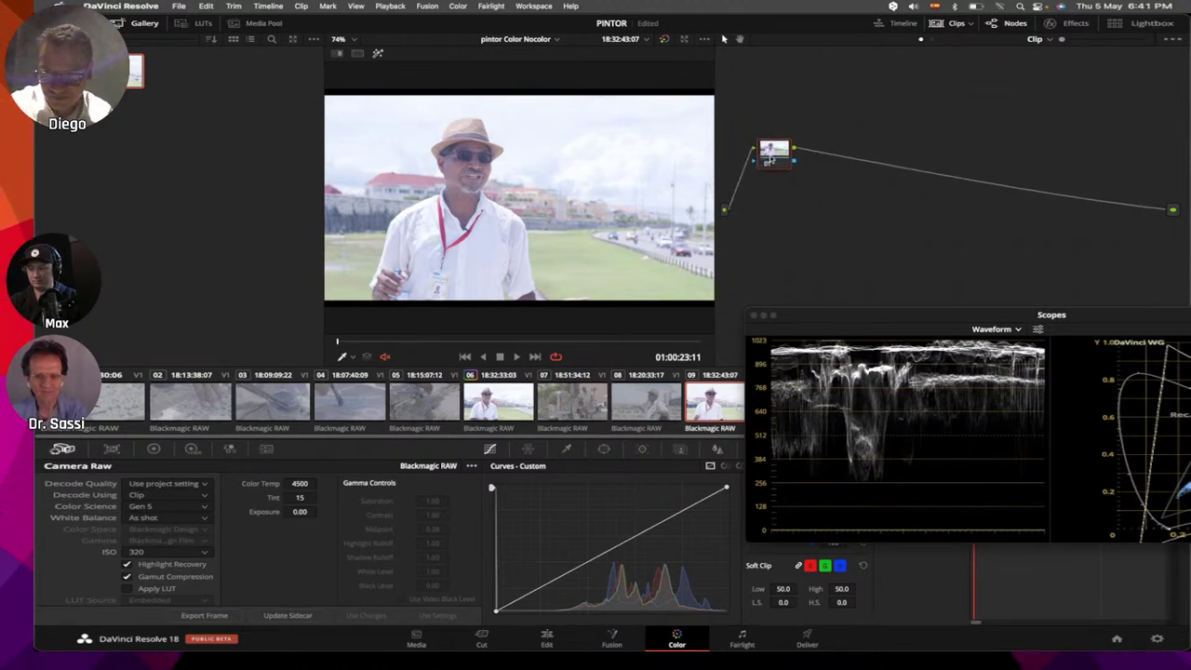
right_click(773, 160)
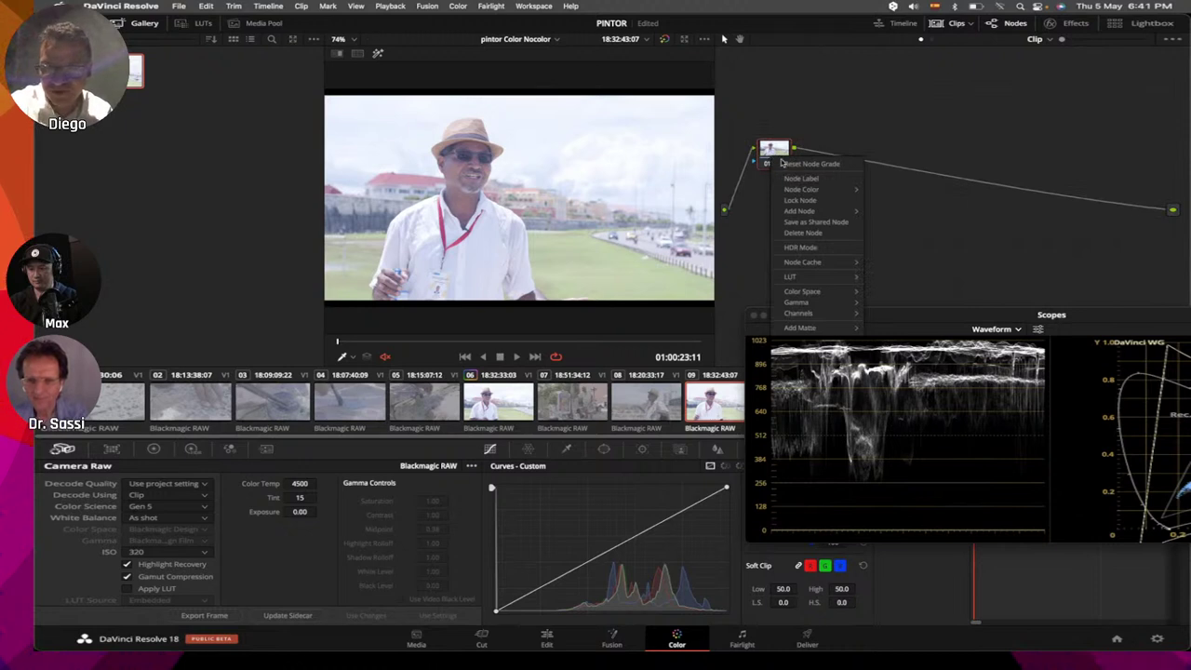
click(794, 178)
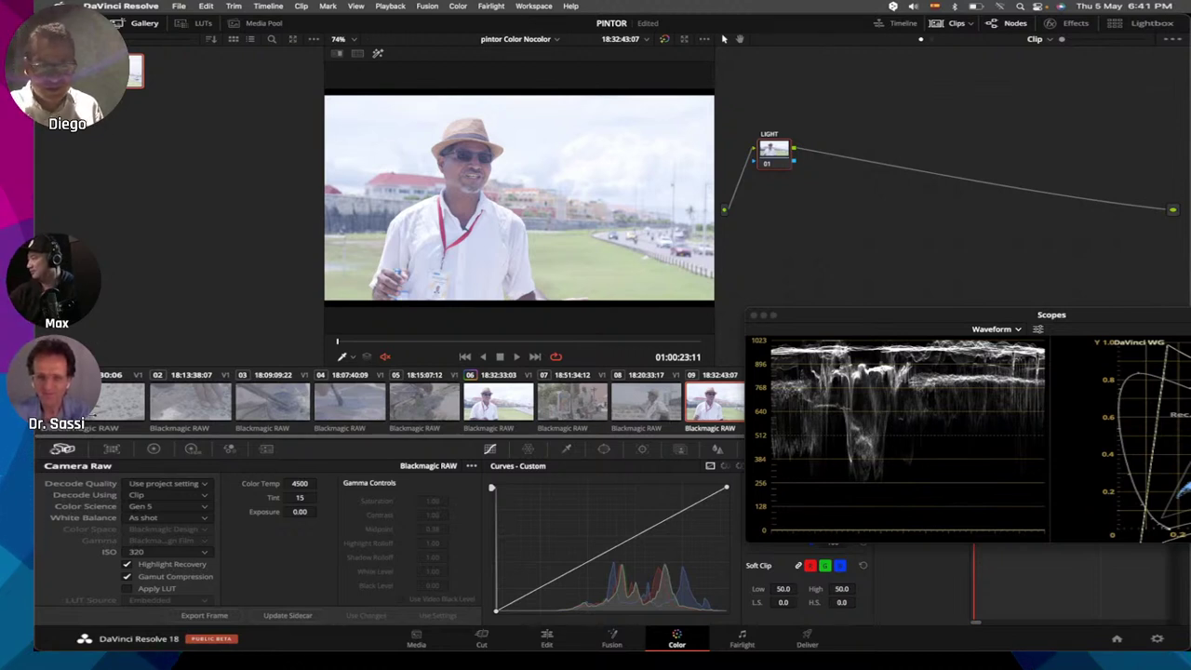
click(119, 405)
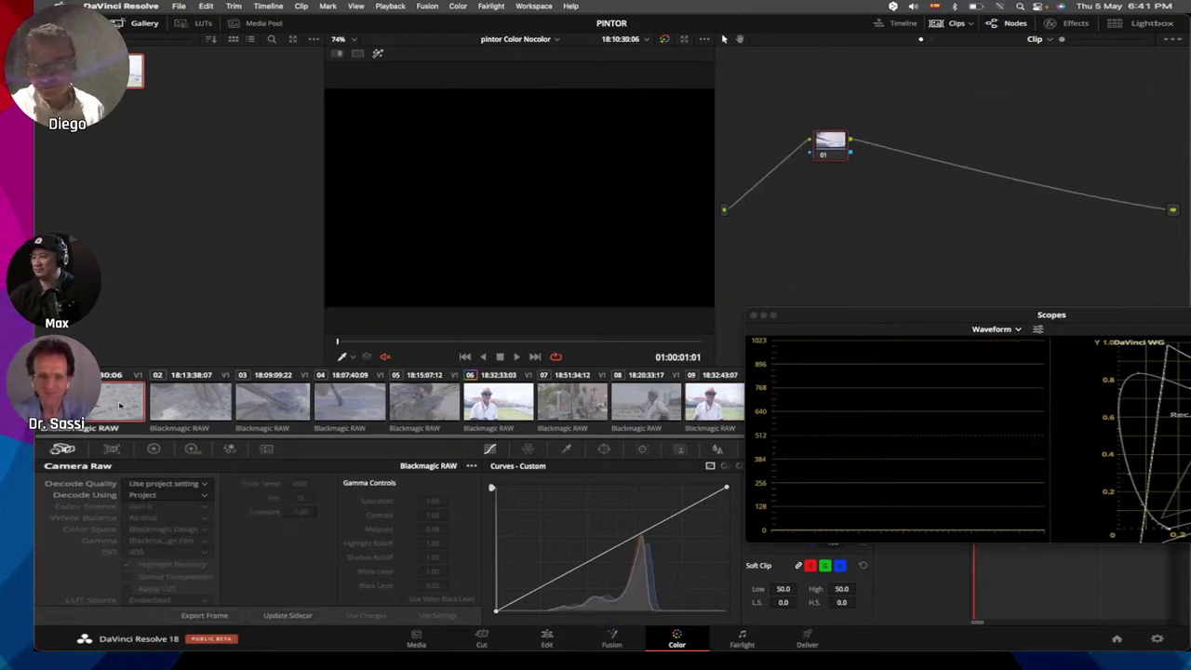
Step: Preview clips 04 and 07, then select interview clip 06
click(338, 402)
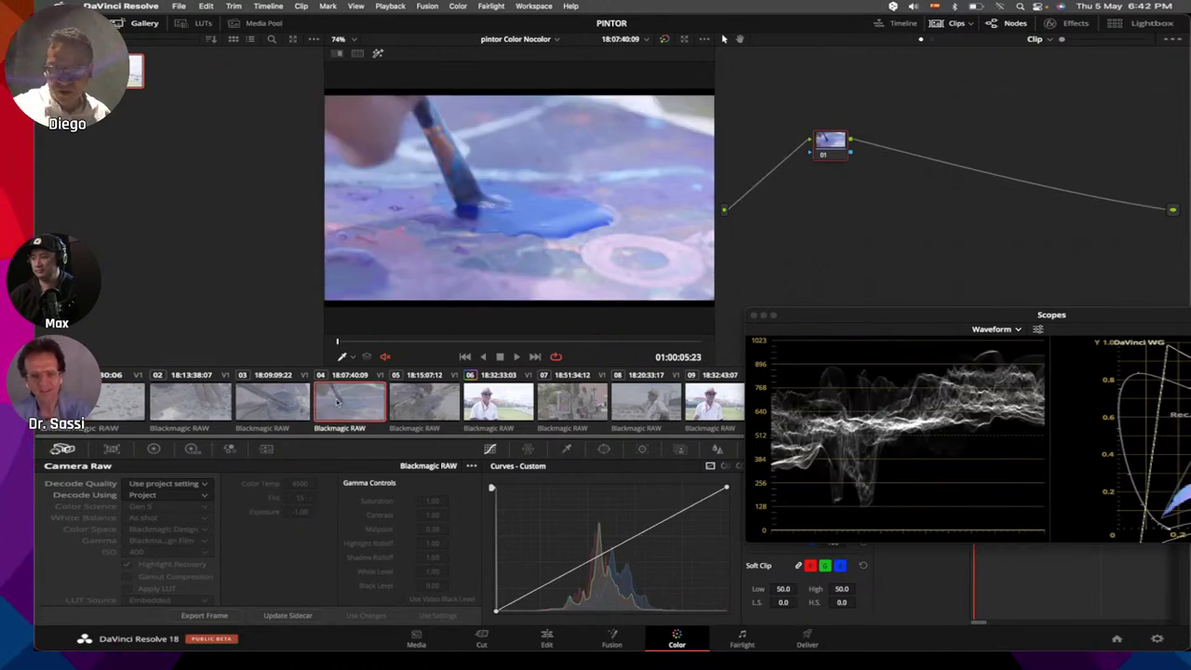
click(575, 398)
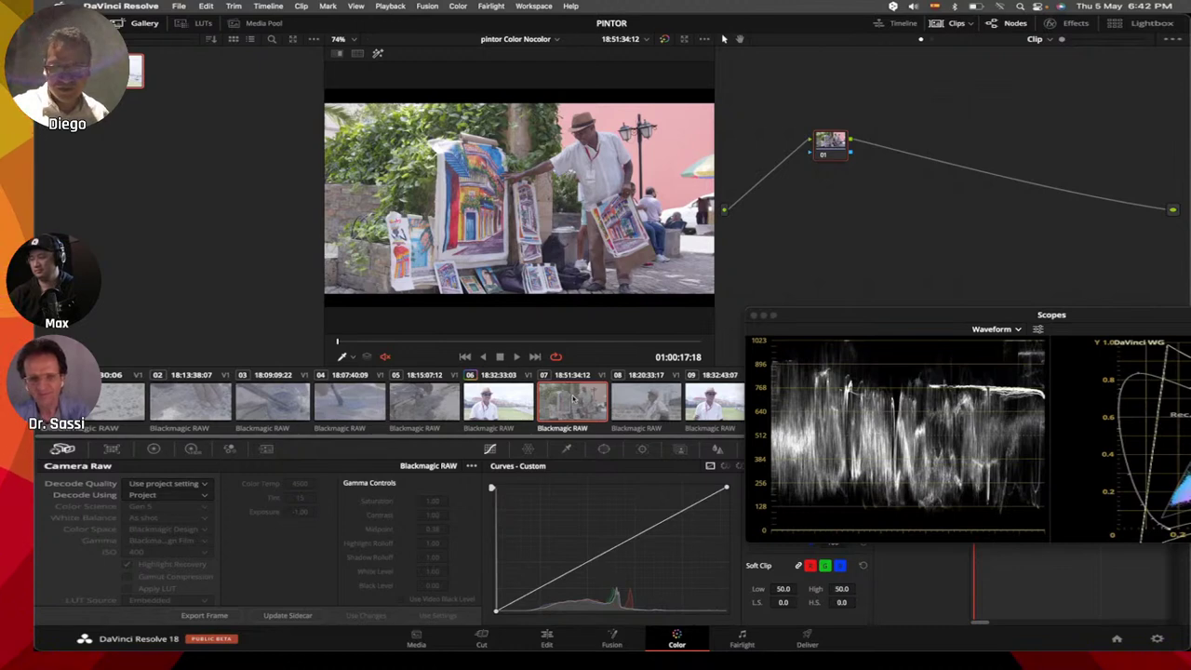
click(502, 400)
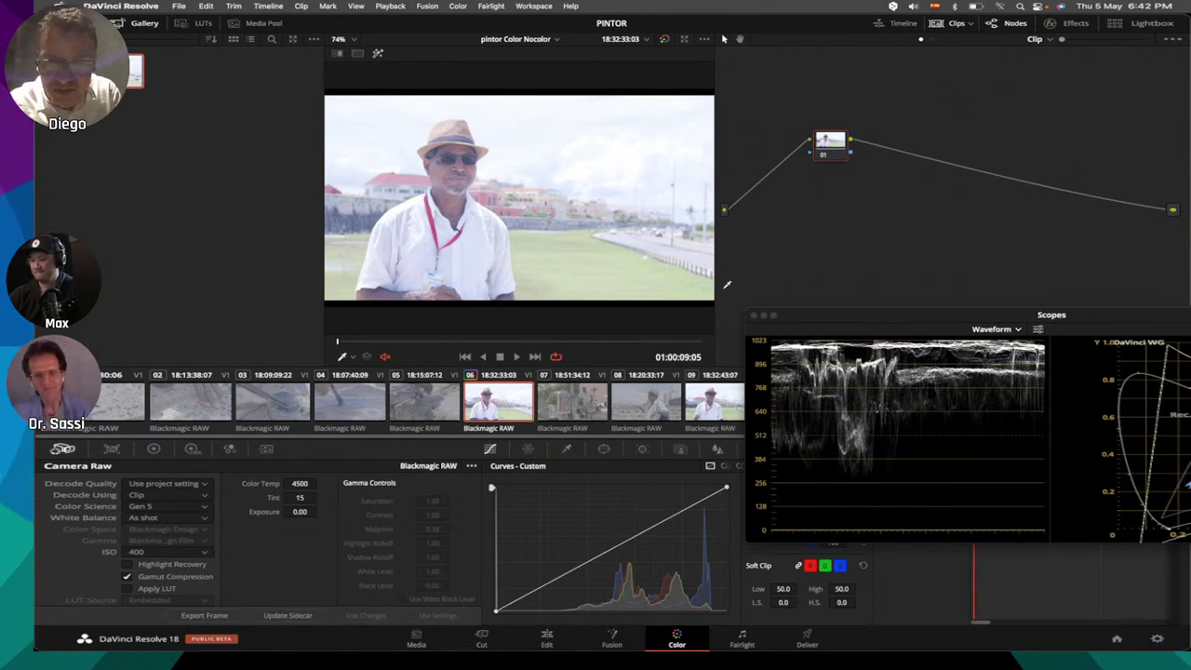
Step: Add serial nodes with Alt+S to clips 06, 07 and 08
key(alt+s)
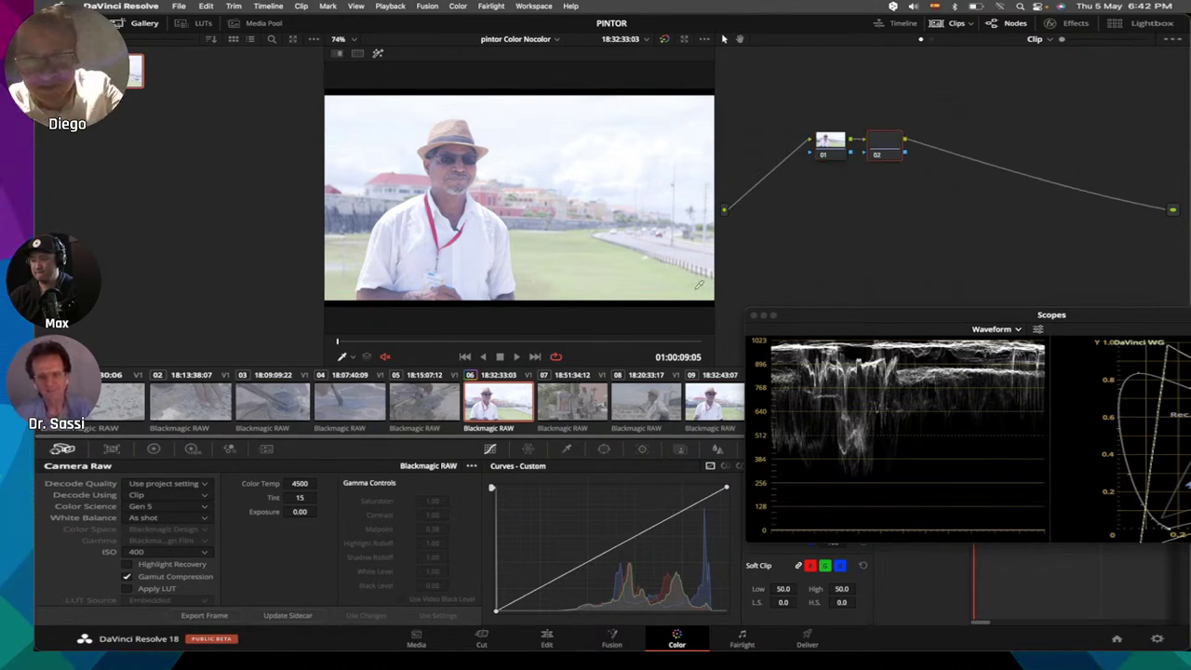
key(alt+s)
key(alt+s)
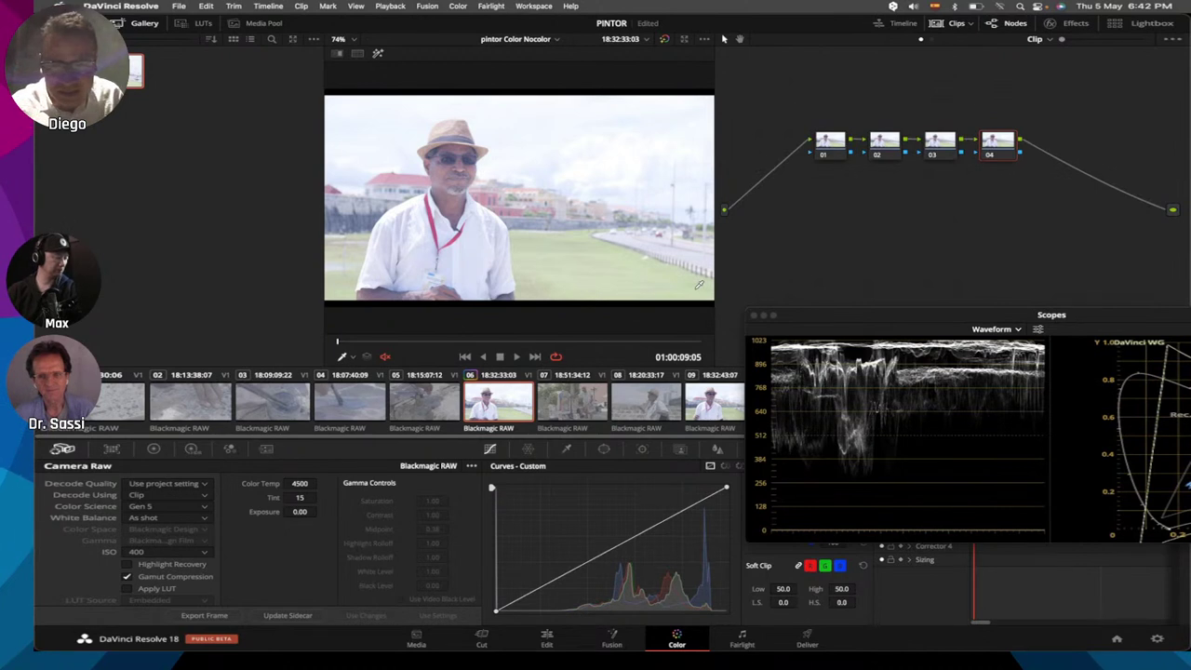
click(584, 407)
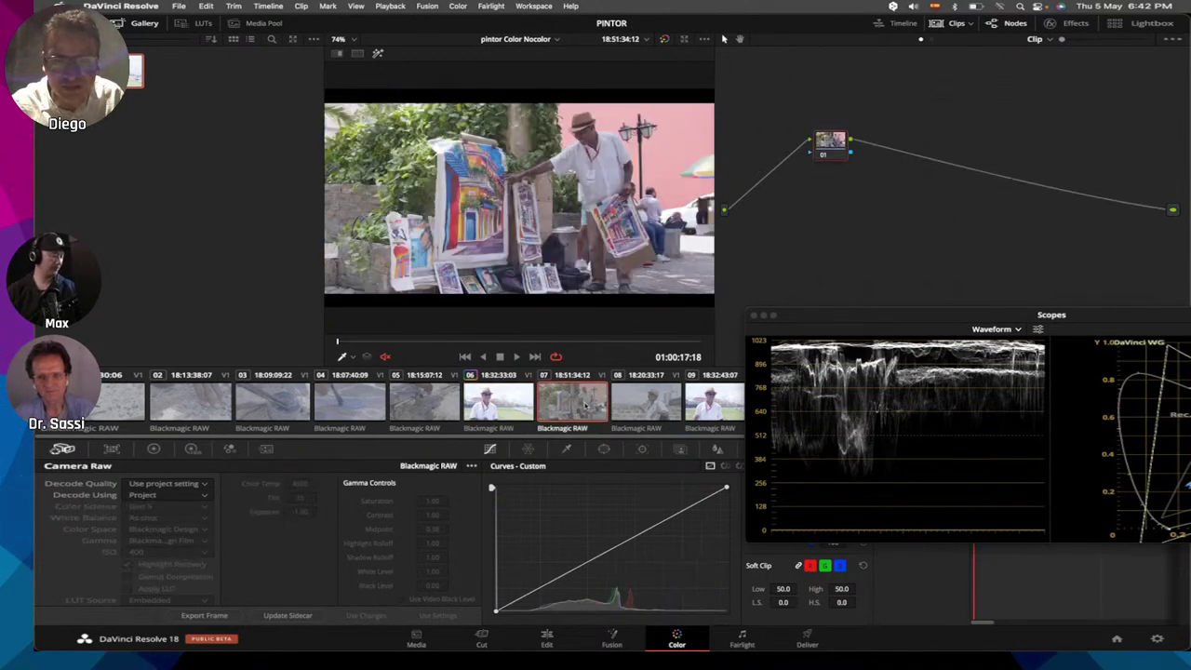
key(alt+s)
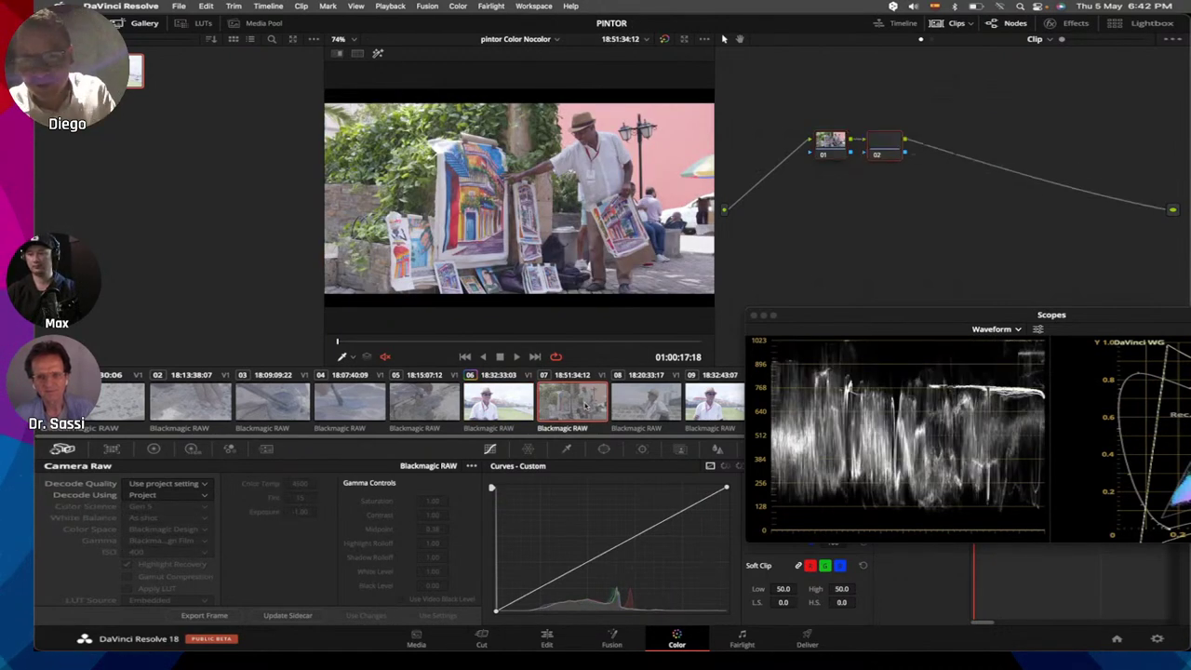
click(650, 409)
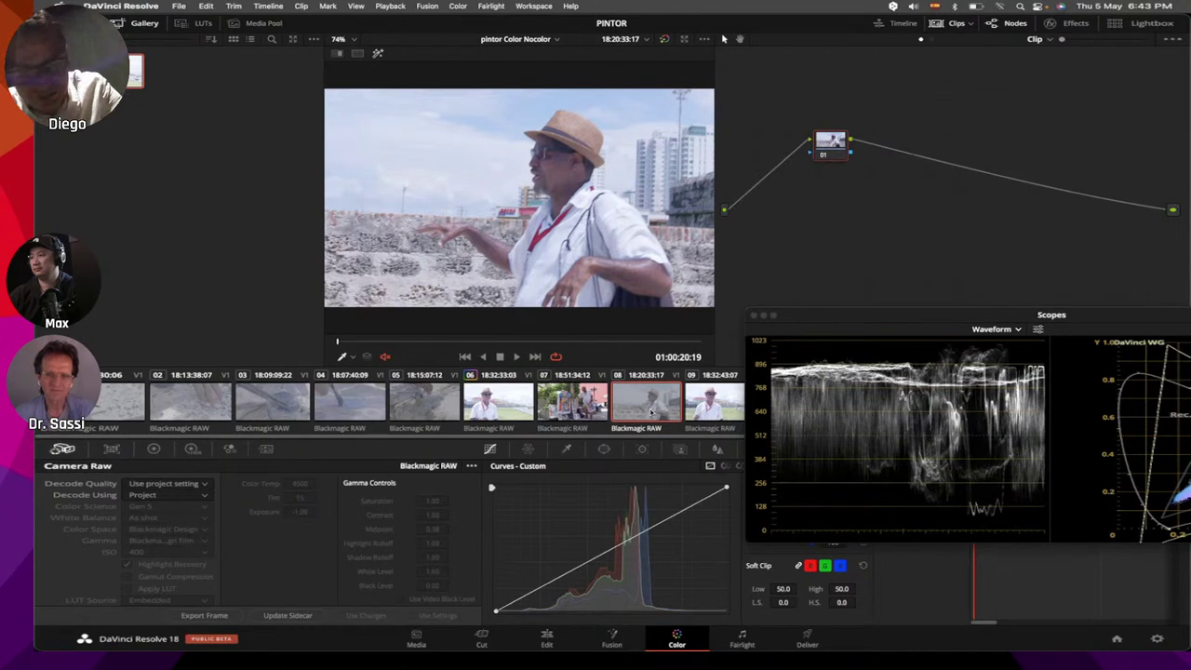
key(alt+s)
key(alt+s)
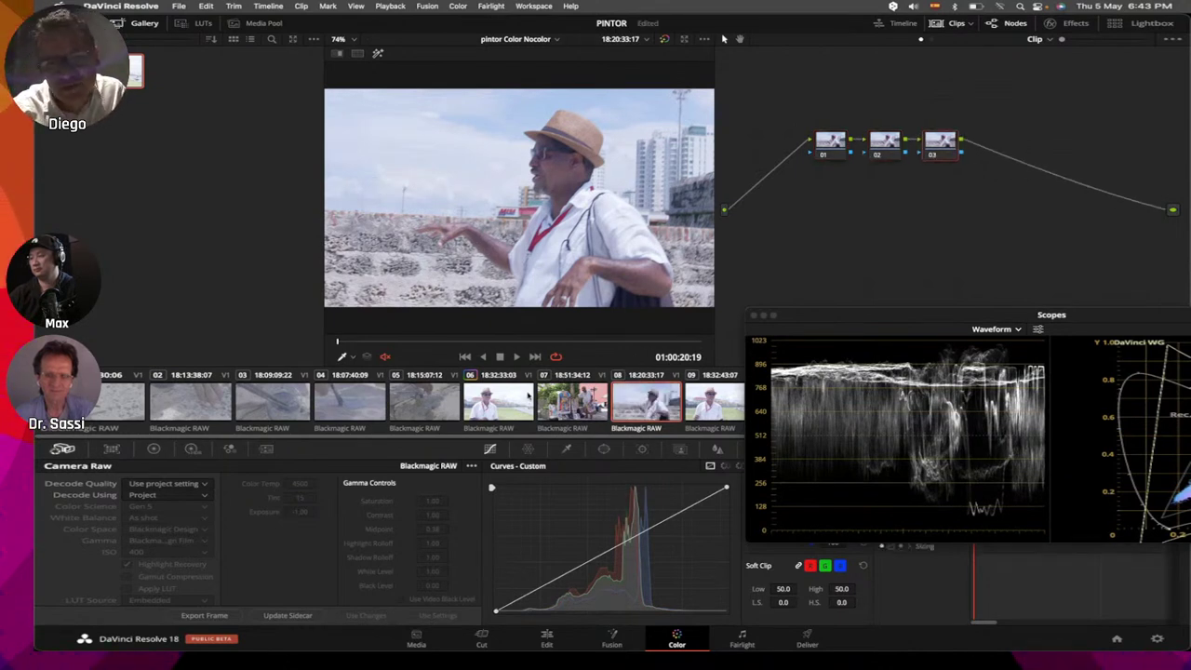
Step: Return to clip 06 and reset all its grades and nodes to a single node
click(528, 396)
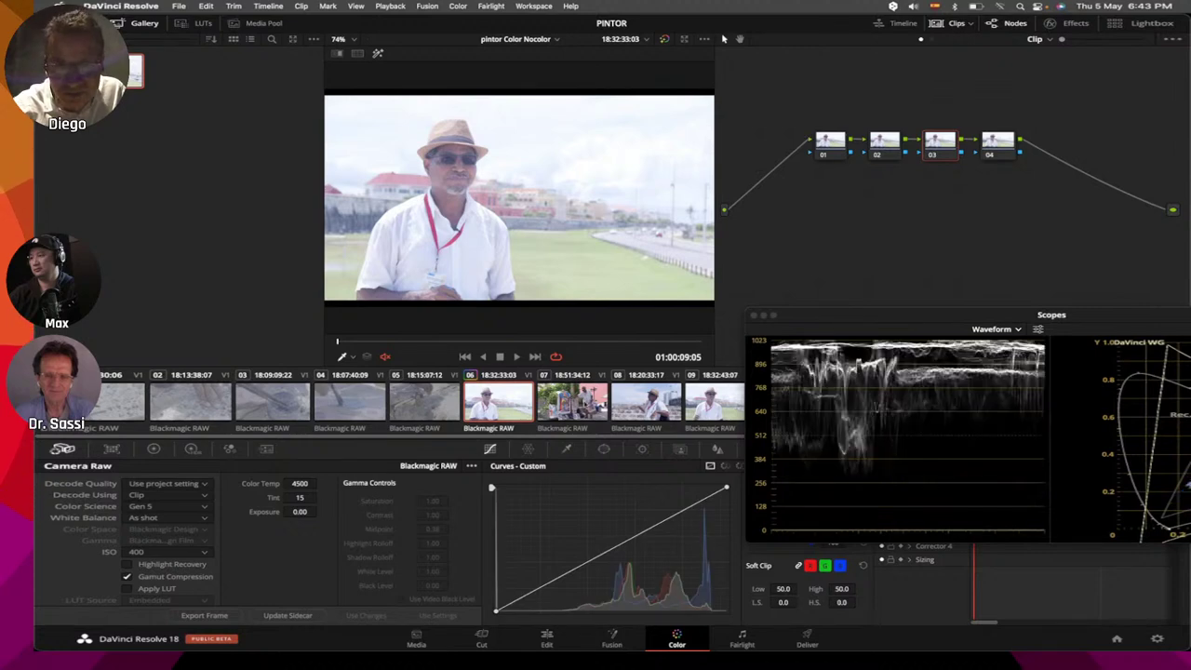
key(Down)
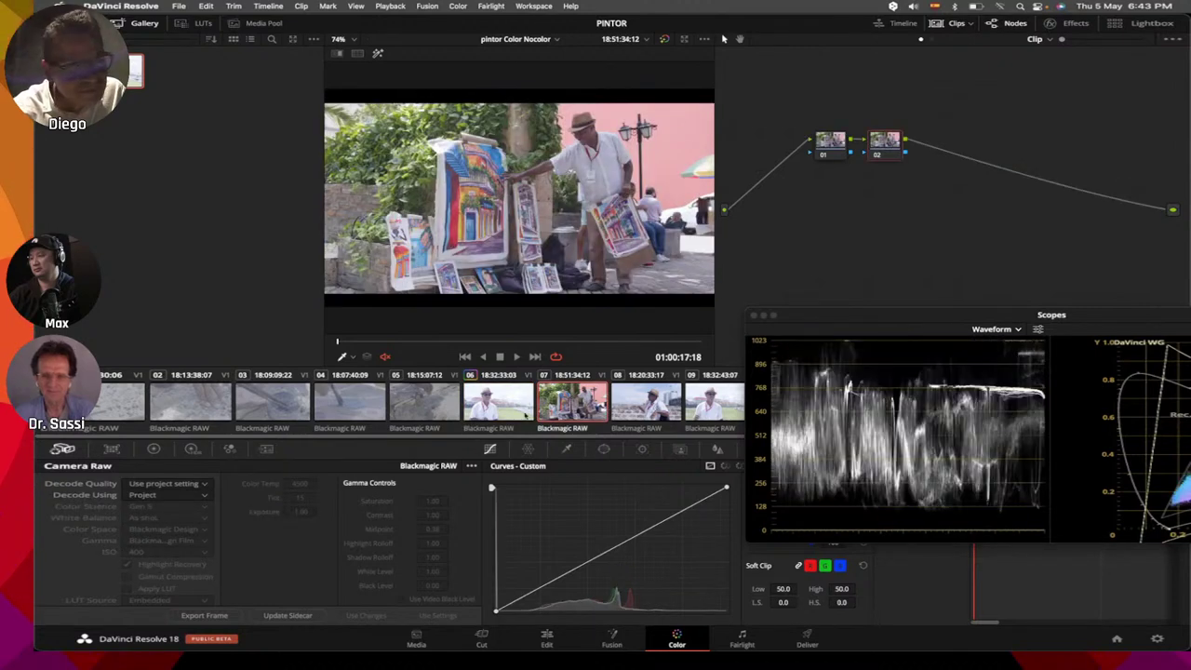
key(Down)
click(514, 409)
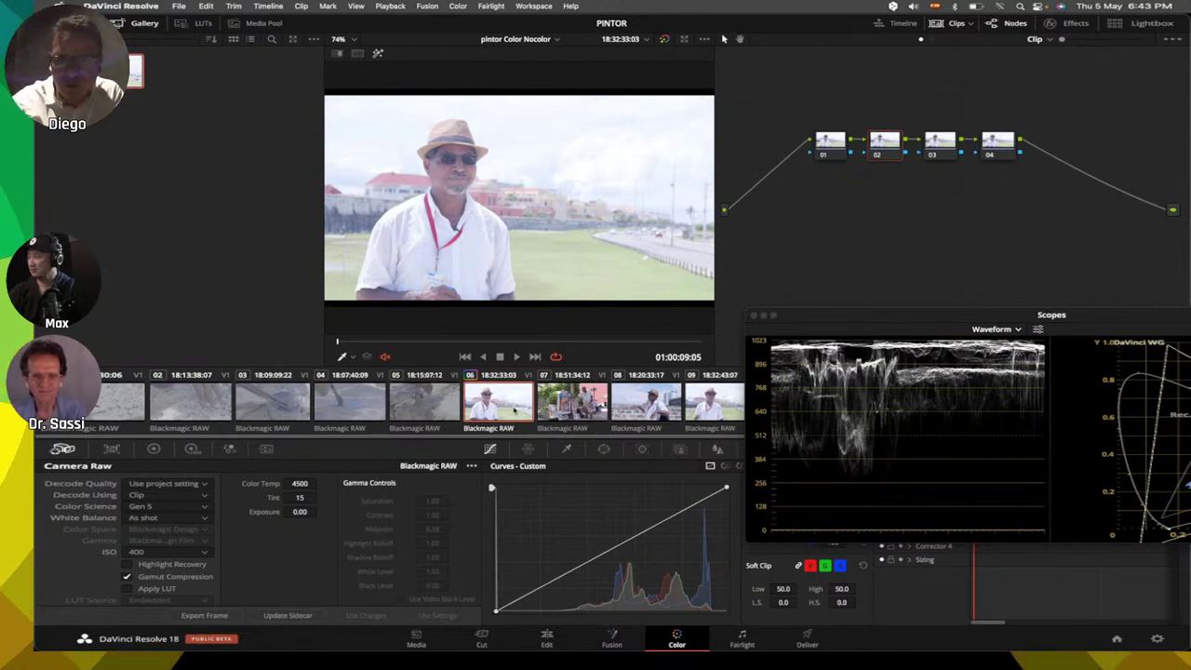
right_click(914, 232)
click(916, 232)
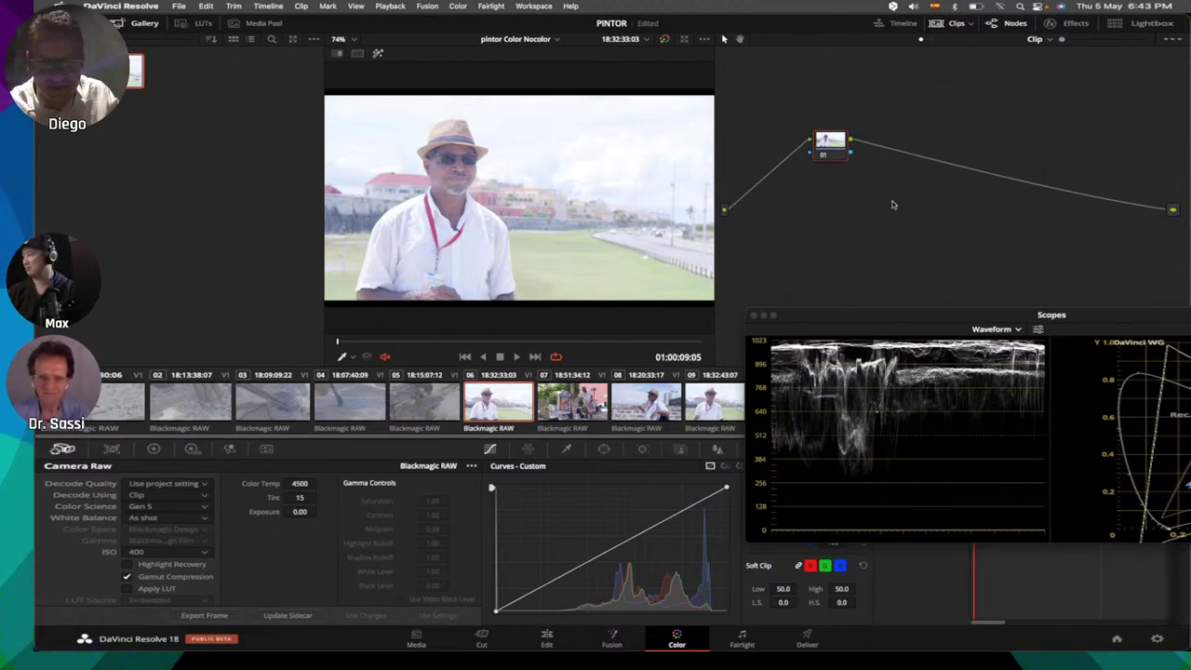
Step: Add a second serial node and label nodes 01 and 02 LIGHT and COLOR
key(alt+s)
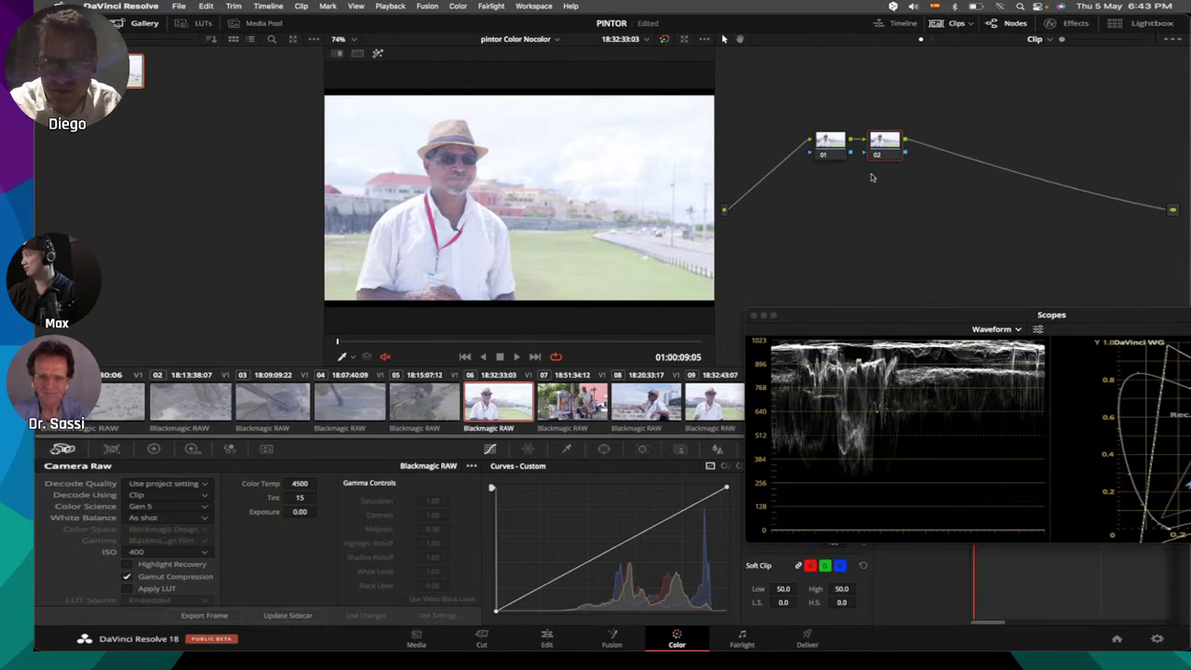
click(836, 147)
right_click(836, 147)
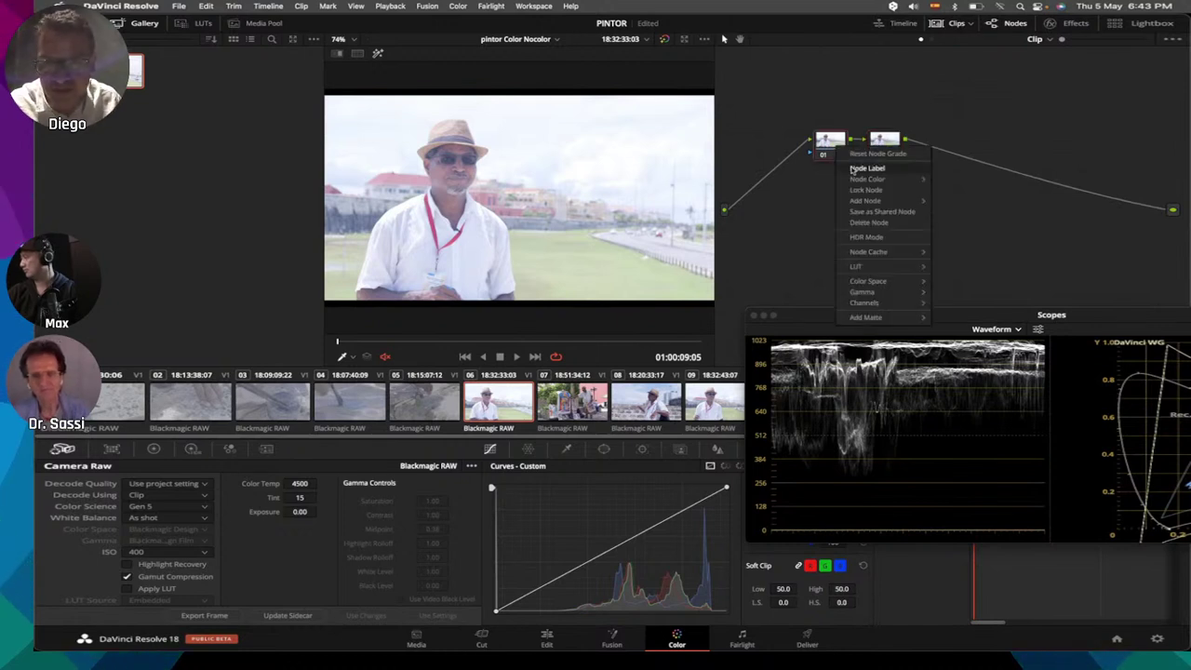
click(850, 170)
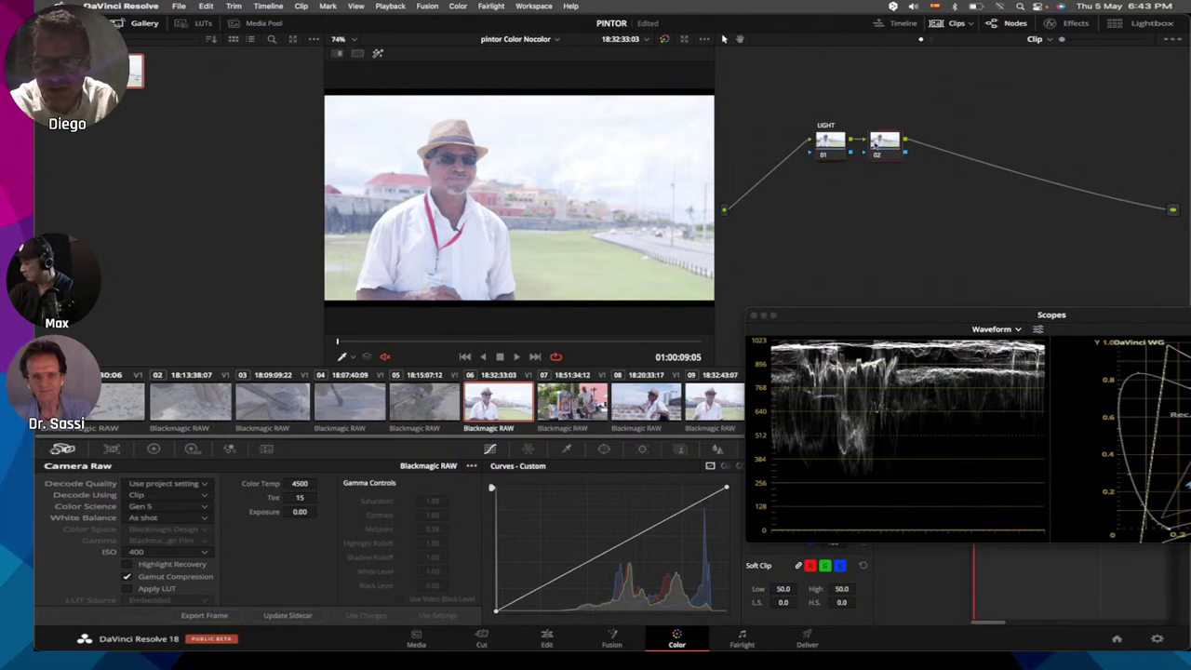
right_click(884, 147)
click(887, 166)
text(COLOR)
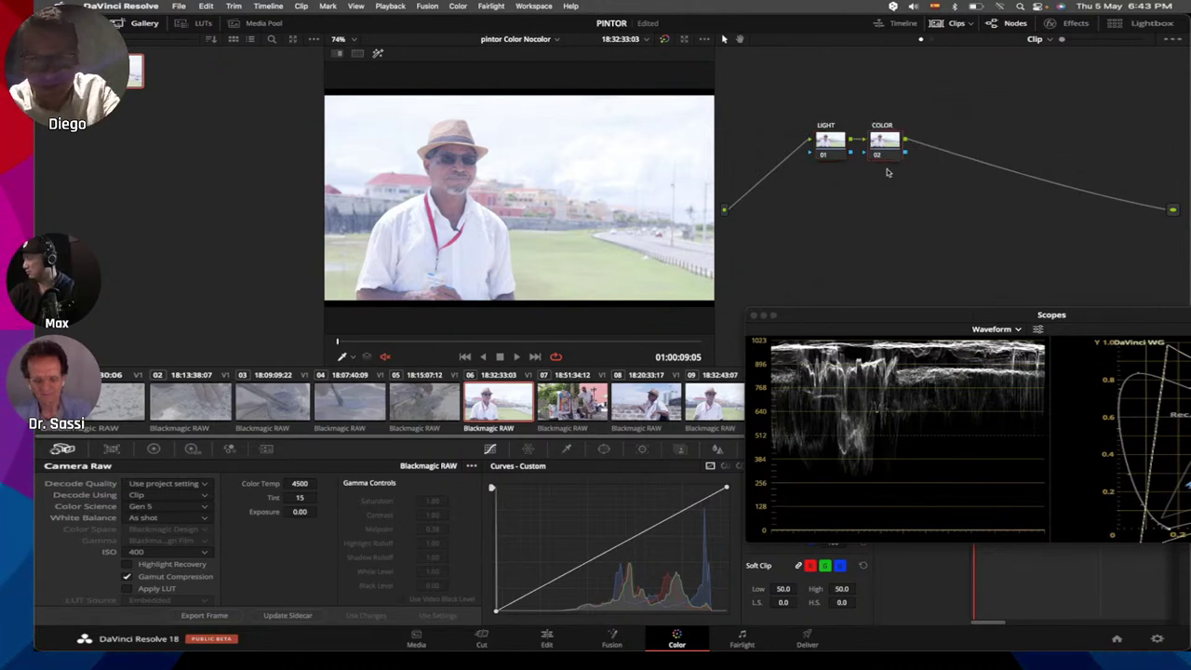
Step: Add serial nodes 03 and 04, labelled POP and LOOK
key(alt+s)
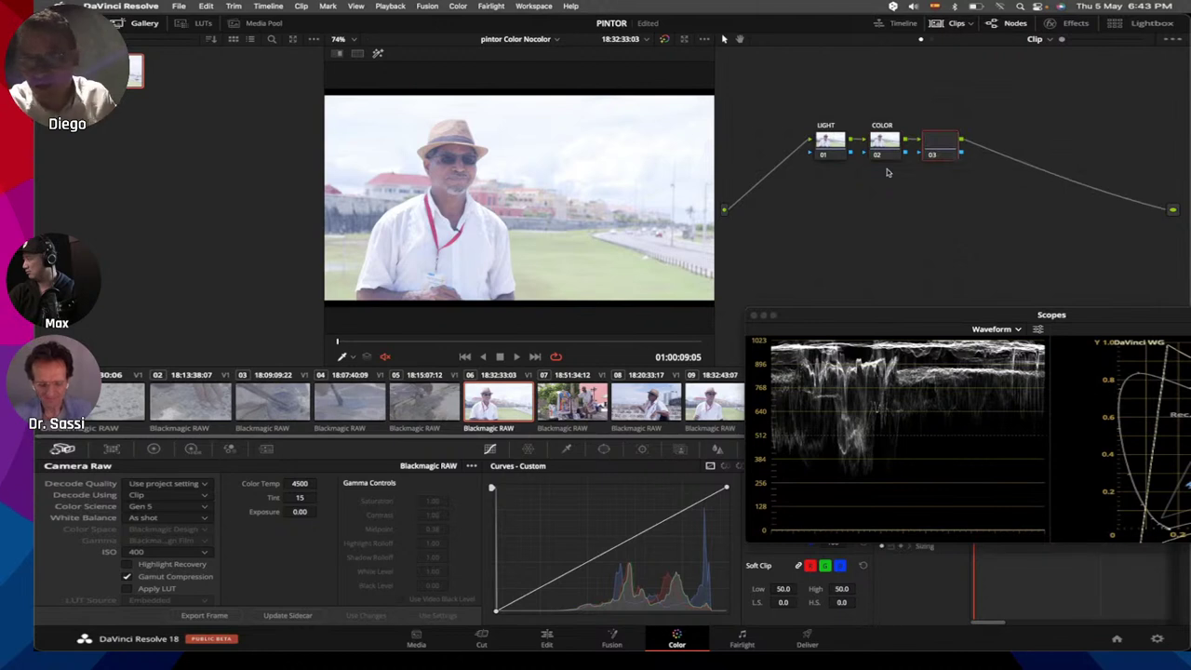
right_click(933, 154)
click(972, 174)
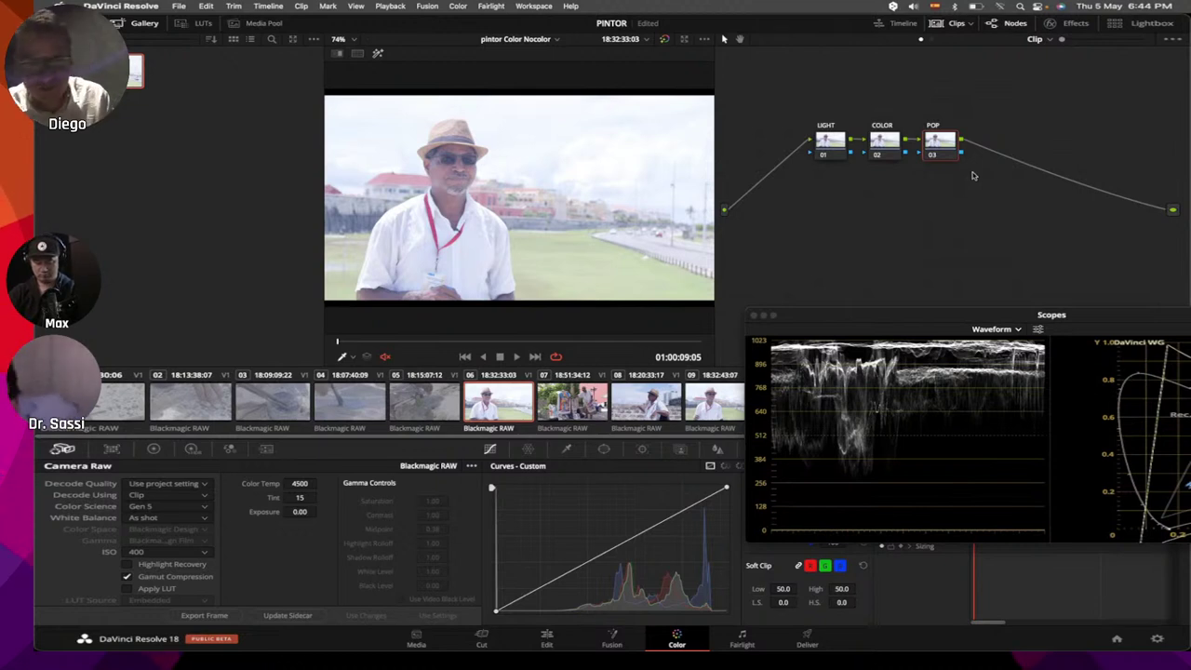
key(alt+s)
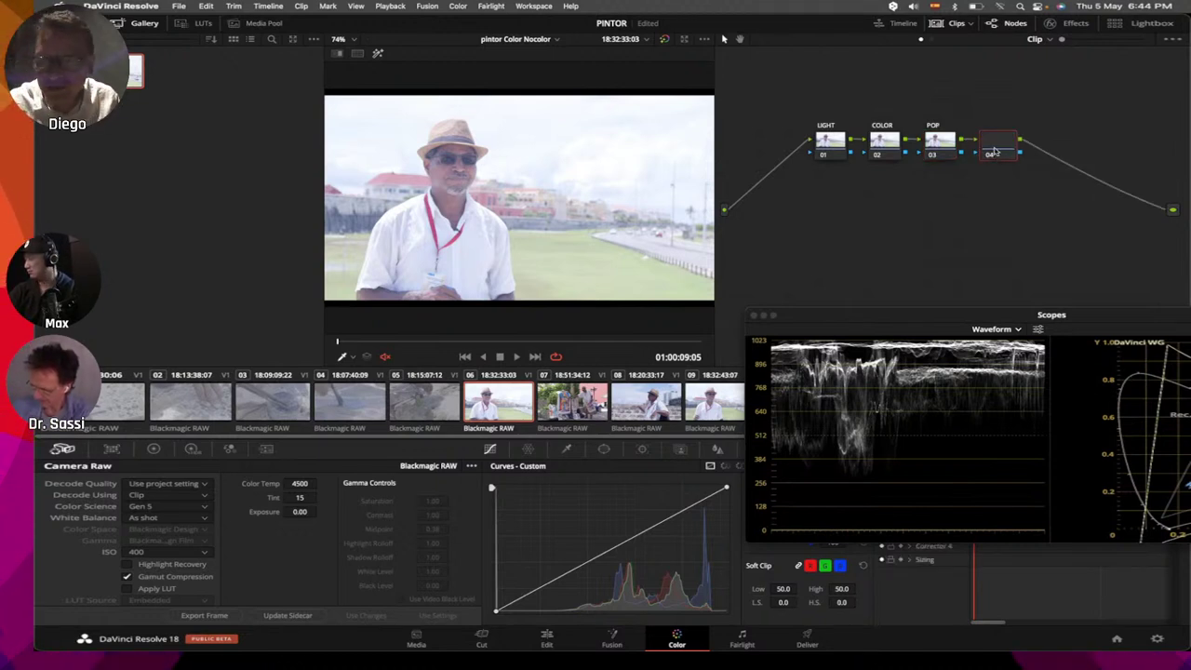
right_click(995, 152)
click(1012, 171)
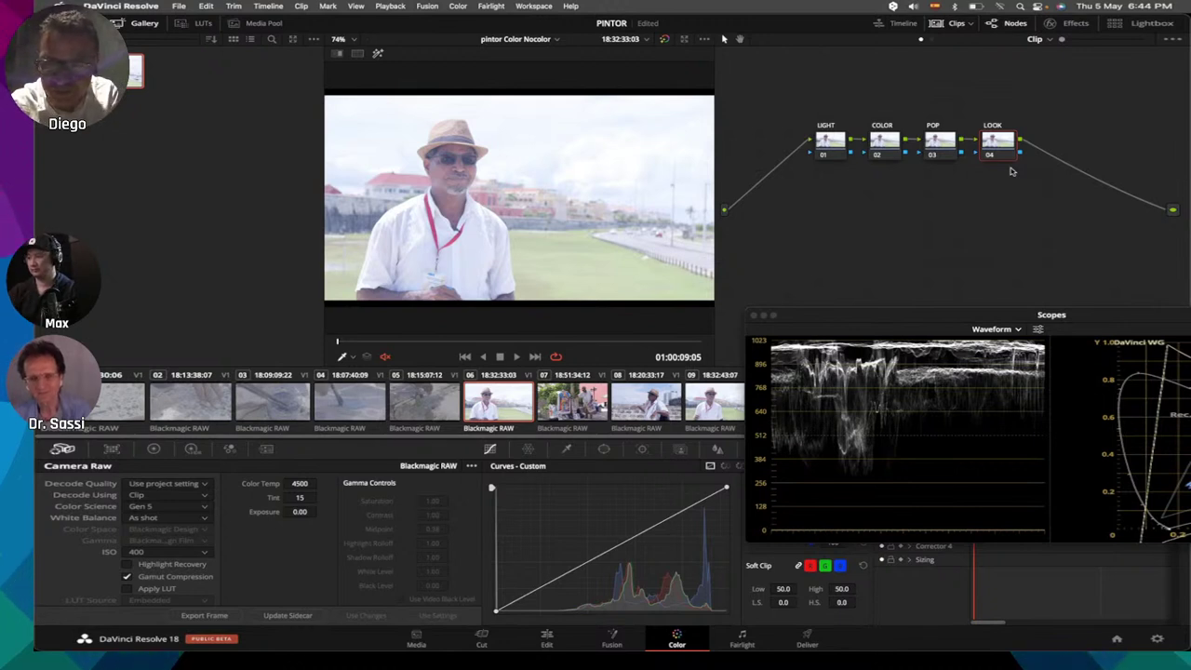
Step: Add three parallel nodes beside LOOK and label them SKIN, S1 and S2
key(alt+p)
key(alt+p)
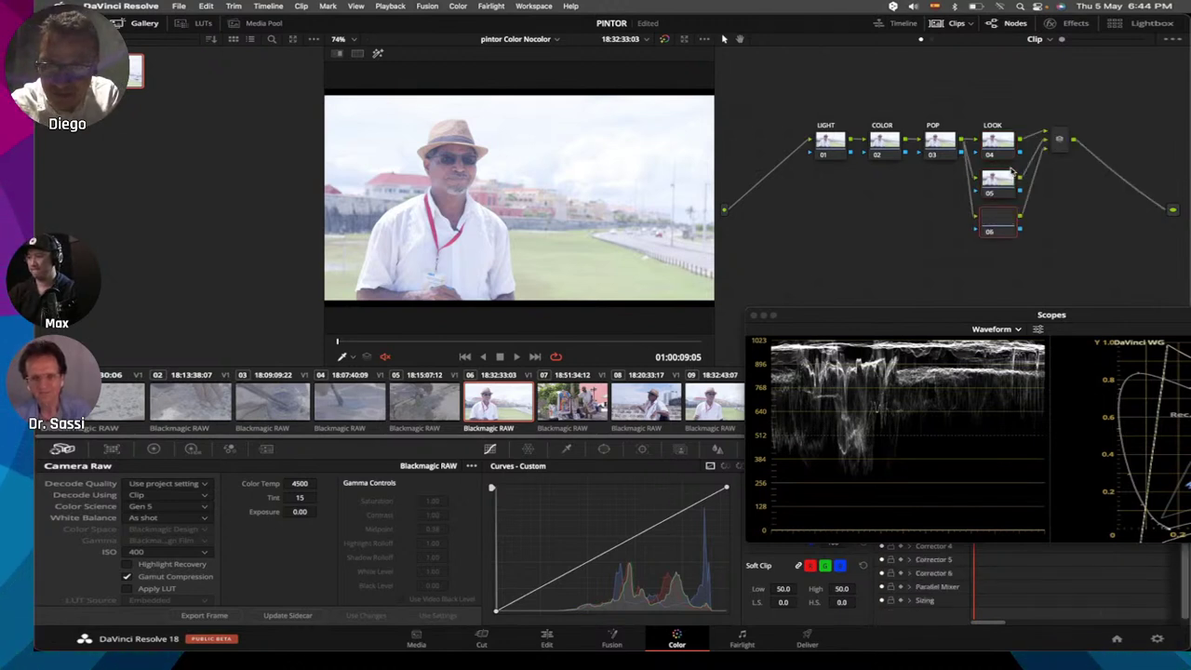
key(alt+p)
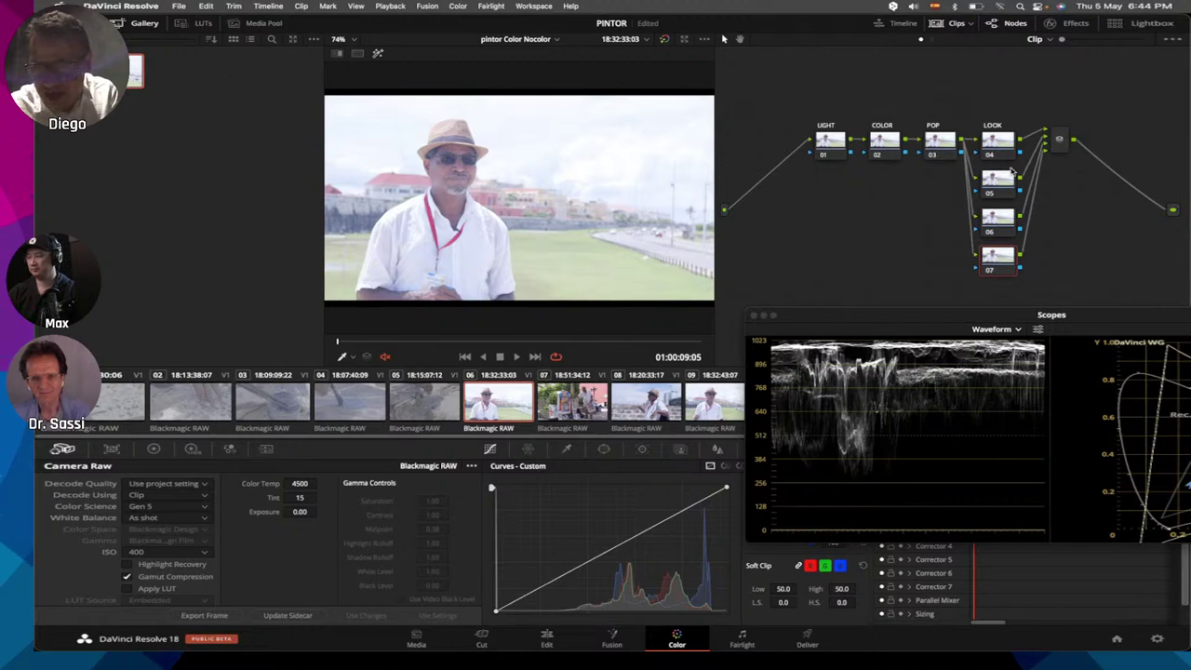
right_click(1006, 180)
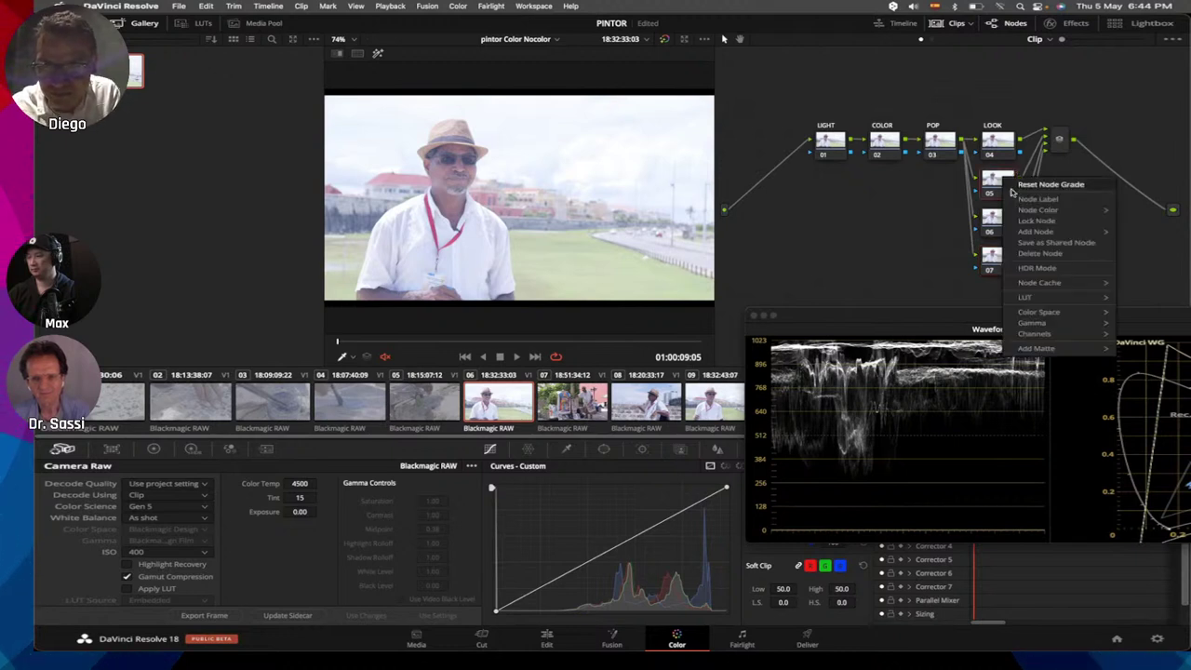
click(1016, 198)
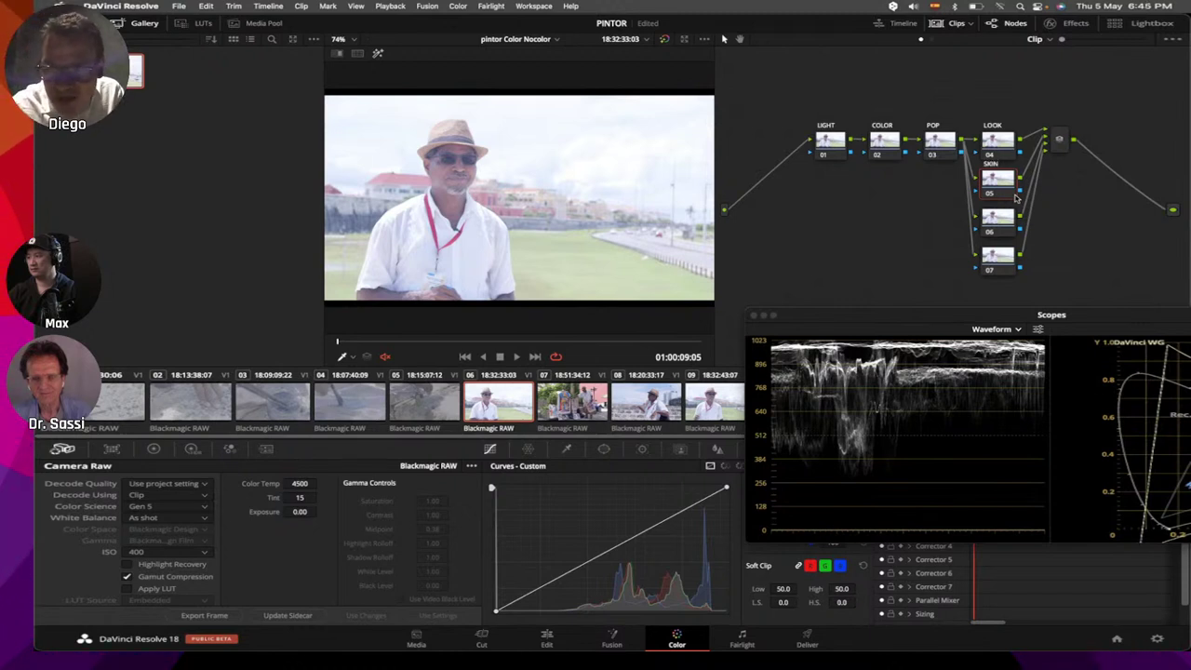
right_click(1001, 222)
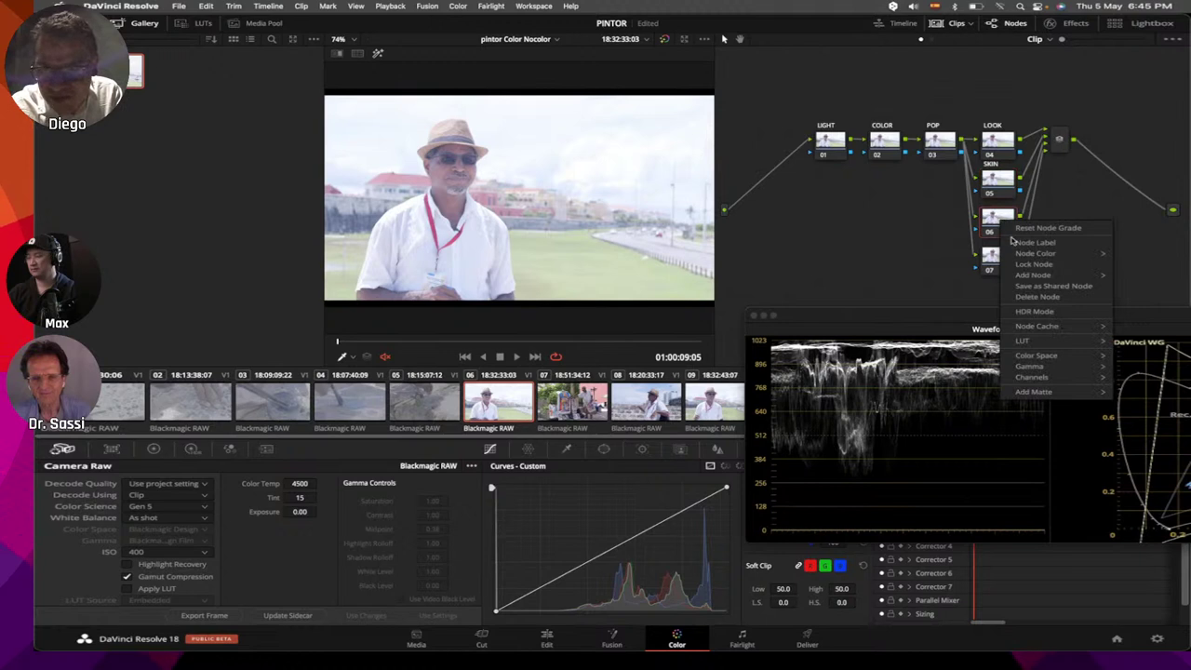
click(1016, 244)
text(S)
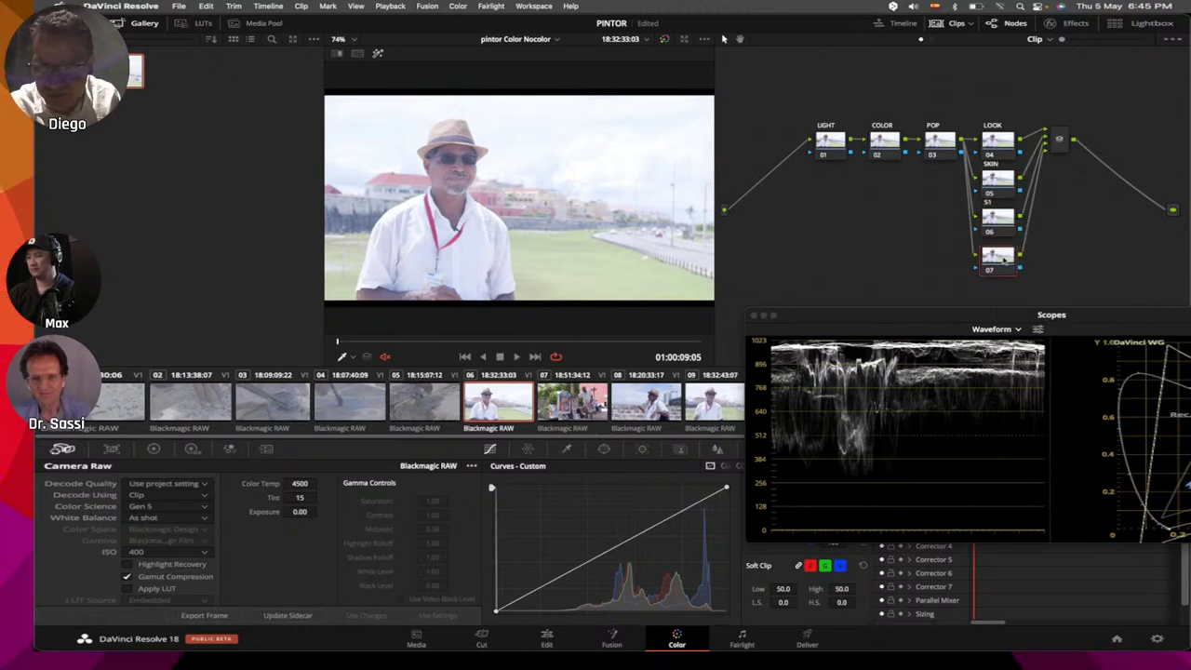
right_click(1003, 260)
click(1024, 279)
text(S2)
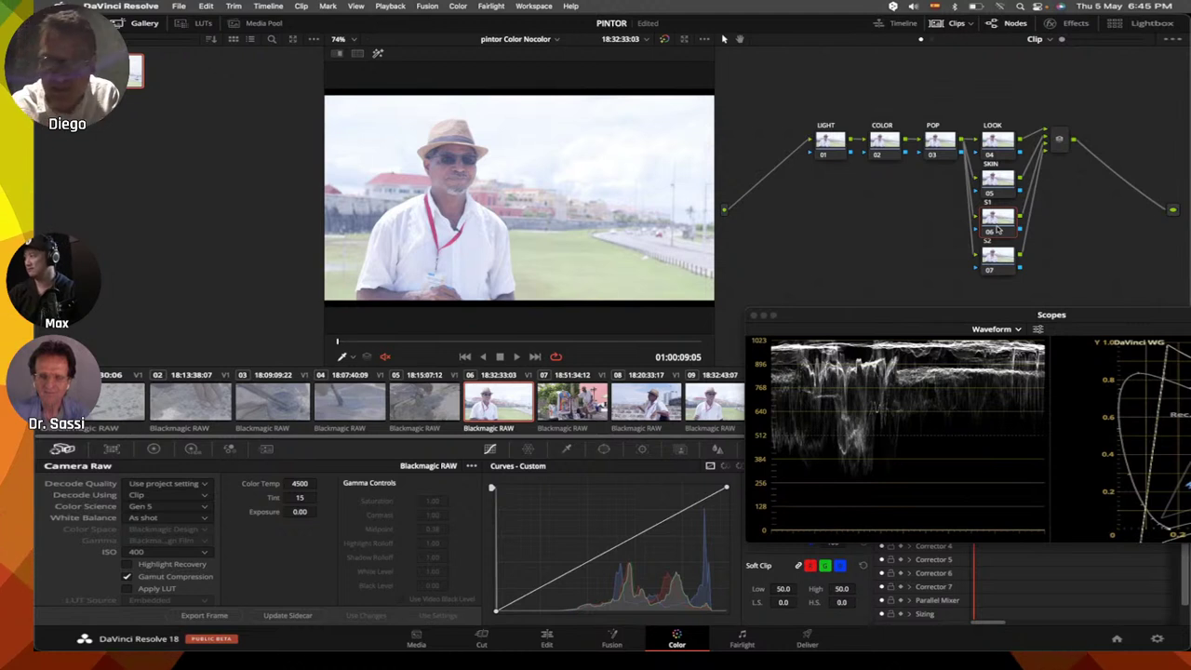
right_click(984, 101)
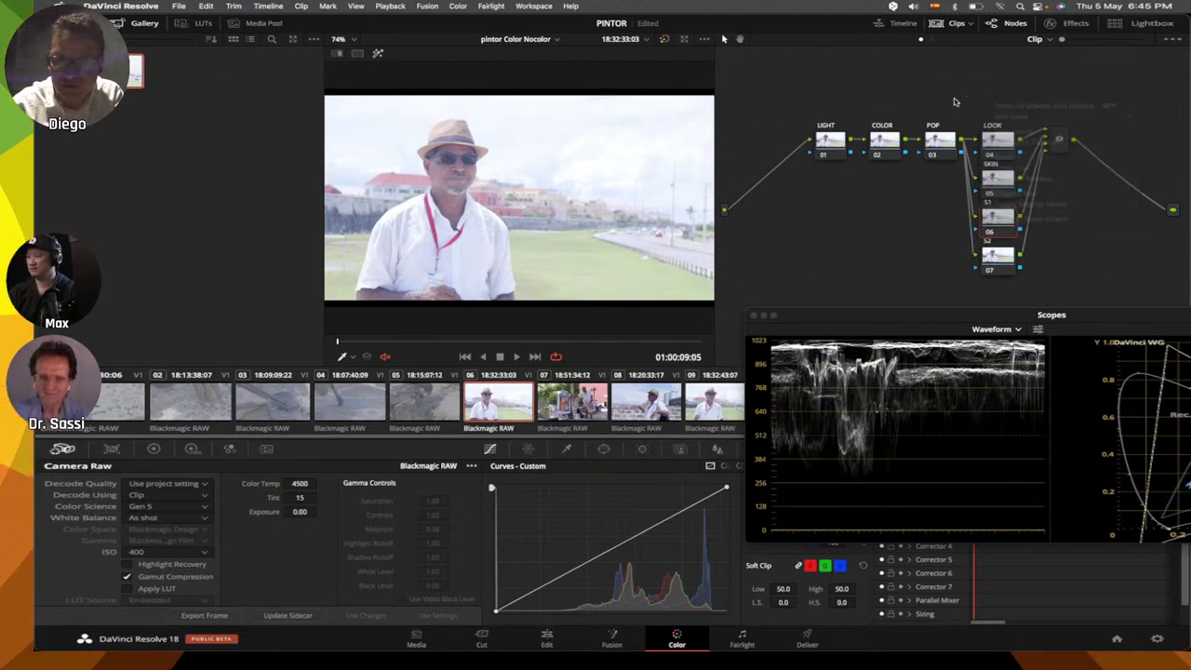
Step: Tidy the node graph, add serial node 09 after the parallel mixer, and label it CLEAN B
click(1031, 218)
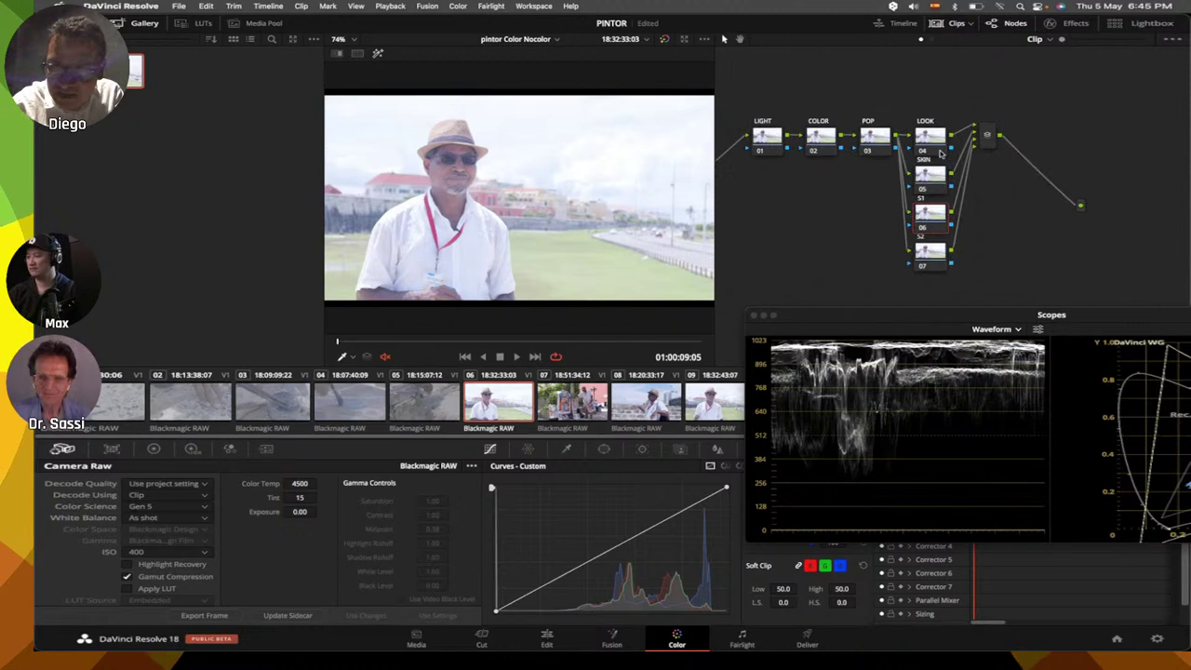
right_click(987, 134)
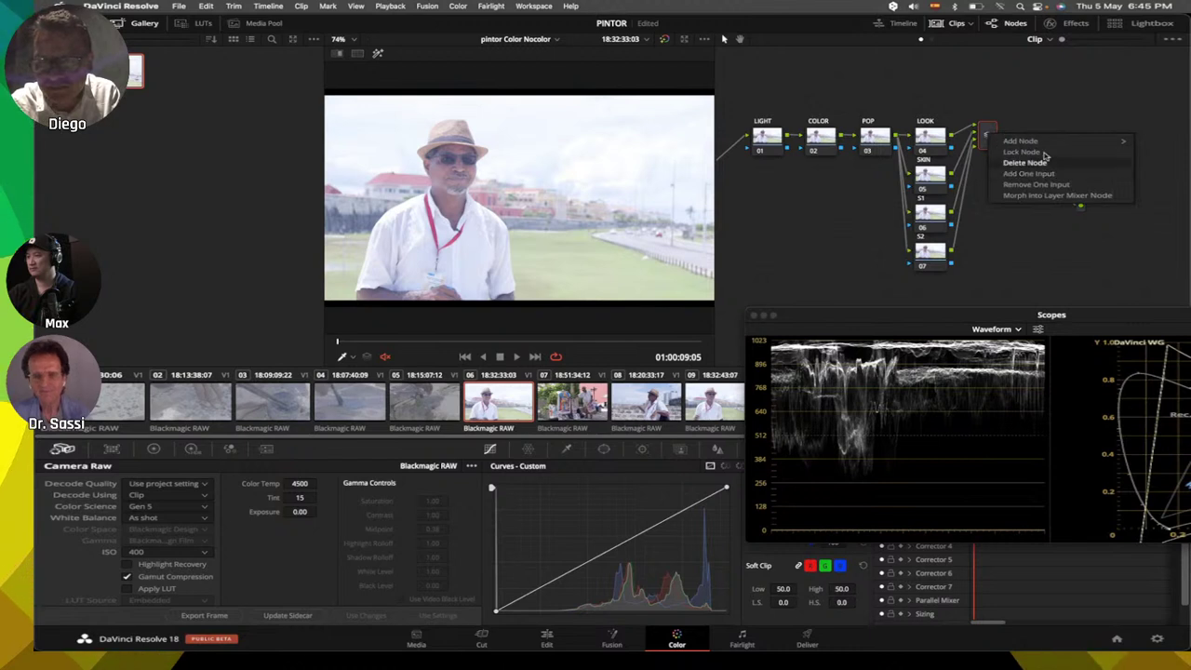
mouse_move(1048, 140)
click(976, 141)
right_click(1059, 146)
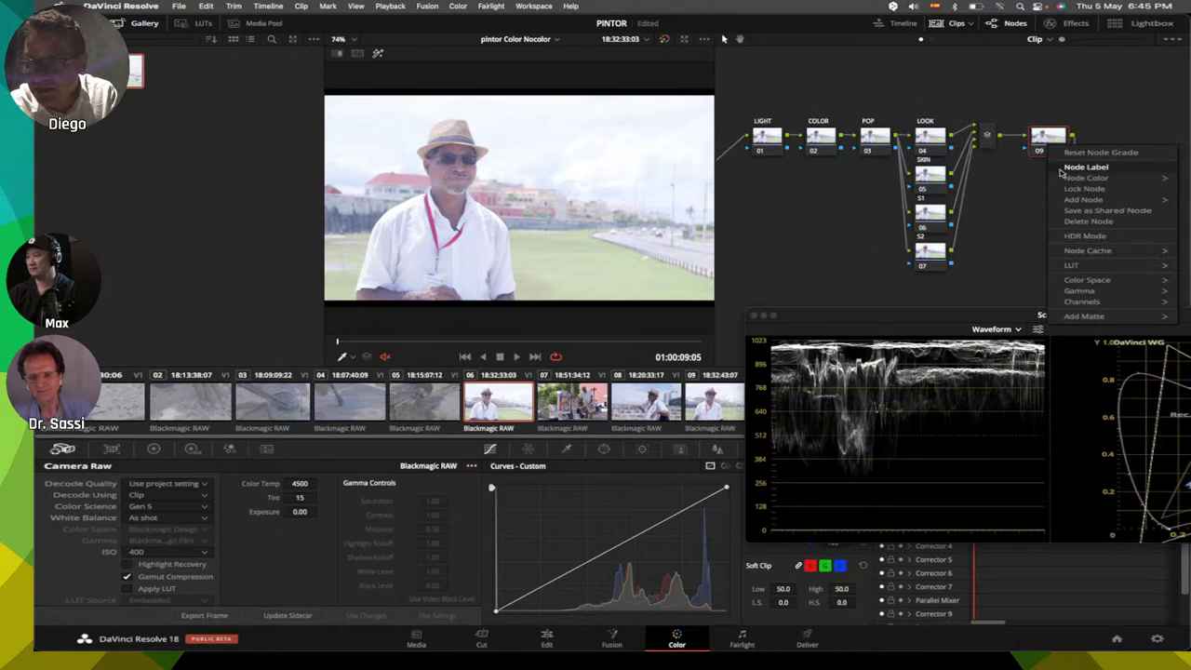
click(1061, 169)
text(CLEAN B)
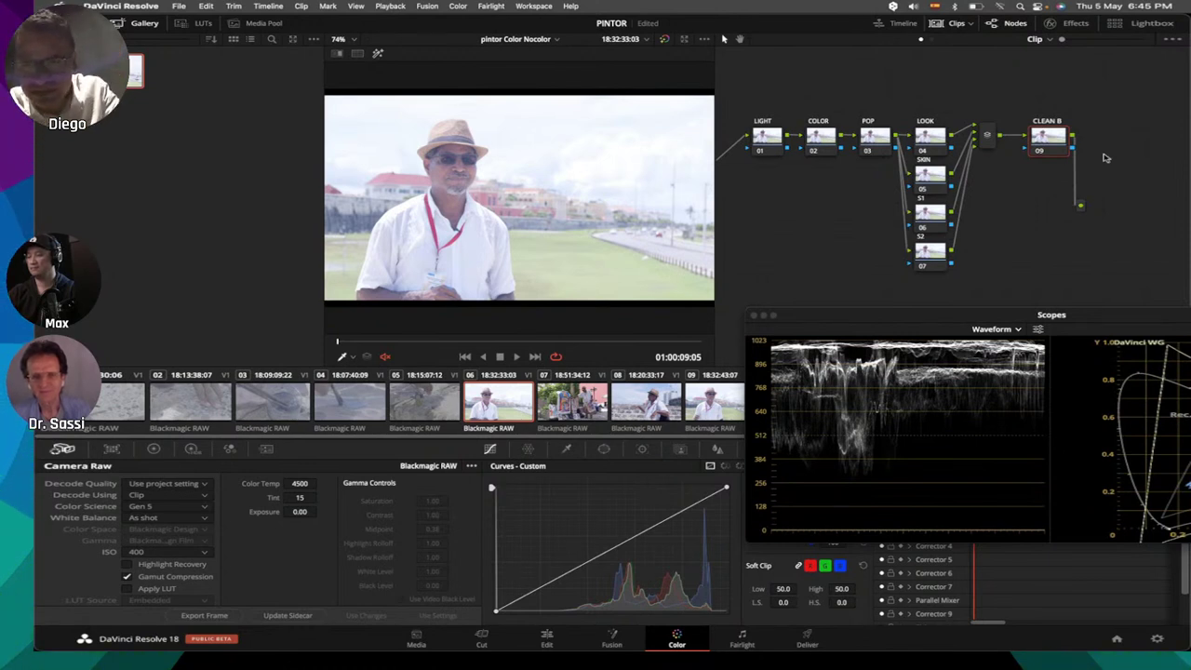
Step: Add serial node 10 labelled VIGNETTE, then create node 11 and place it below
key(alt+s)
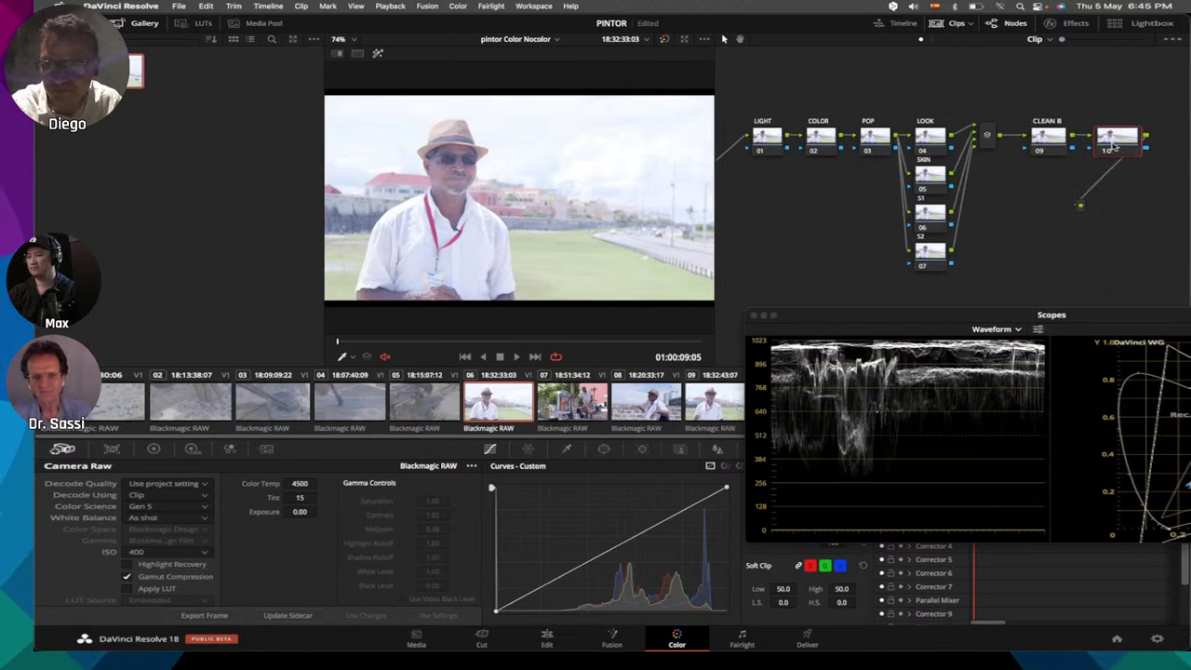
right_click(1114, 141)
click(1110, 164)
text(VIGNETTE)
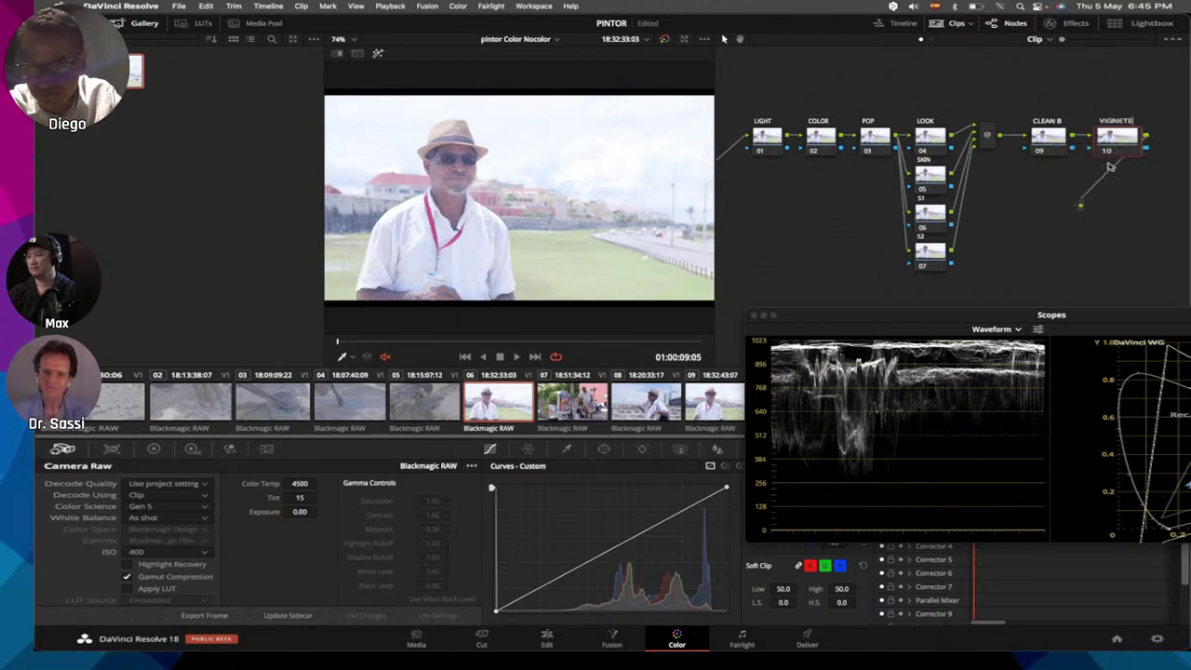
key(Return)
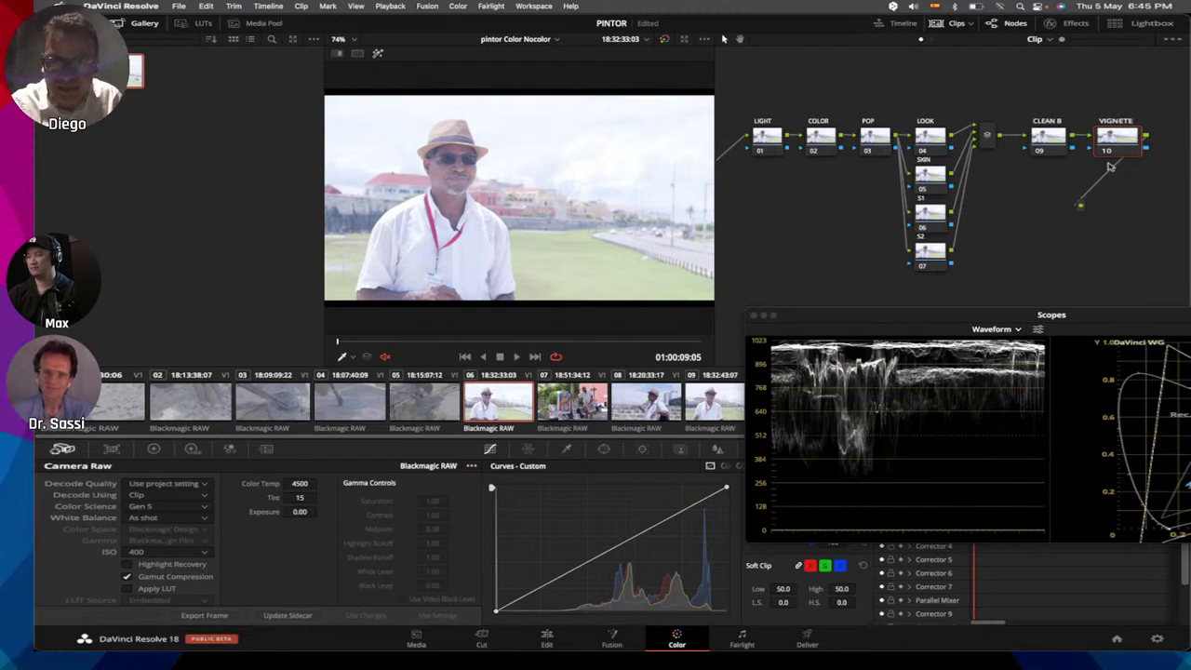
key(alt+o)
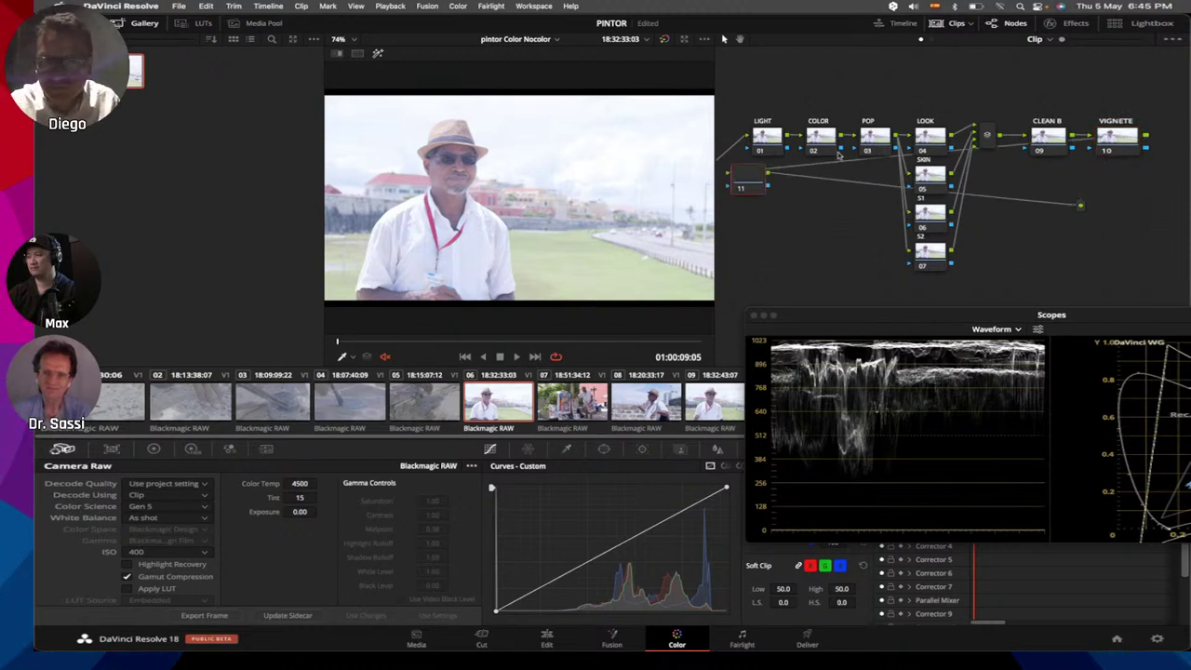
drag(747, 175, 1105, 187)
Step: Label node 11 'TRIM'
right_click(1105, 186)
click(1105, 210)
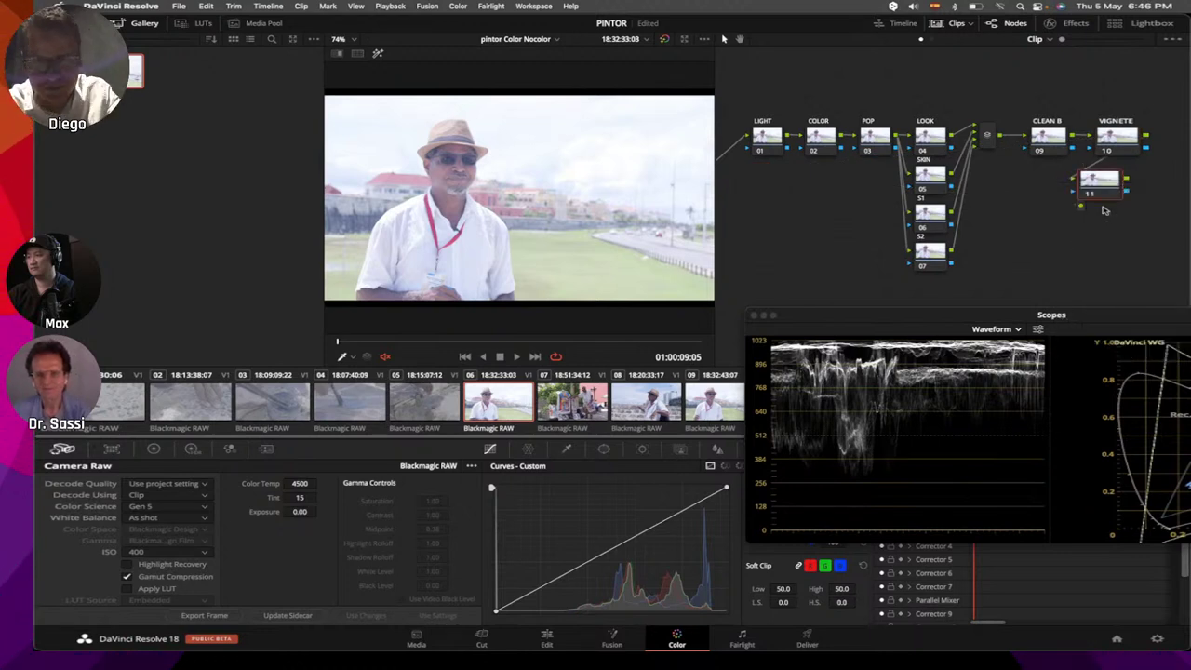
text(TRI)
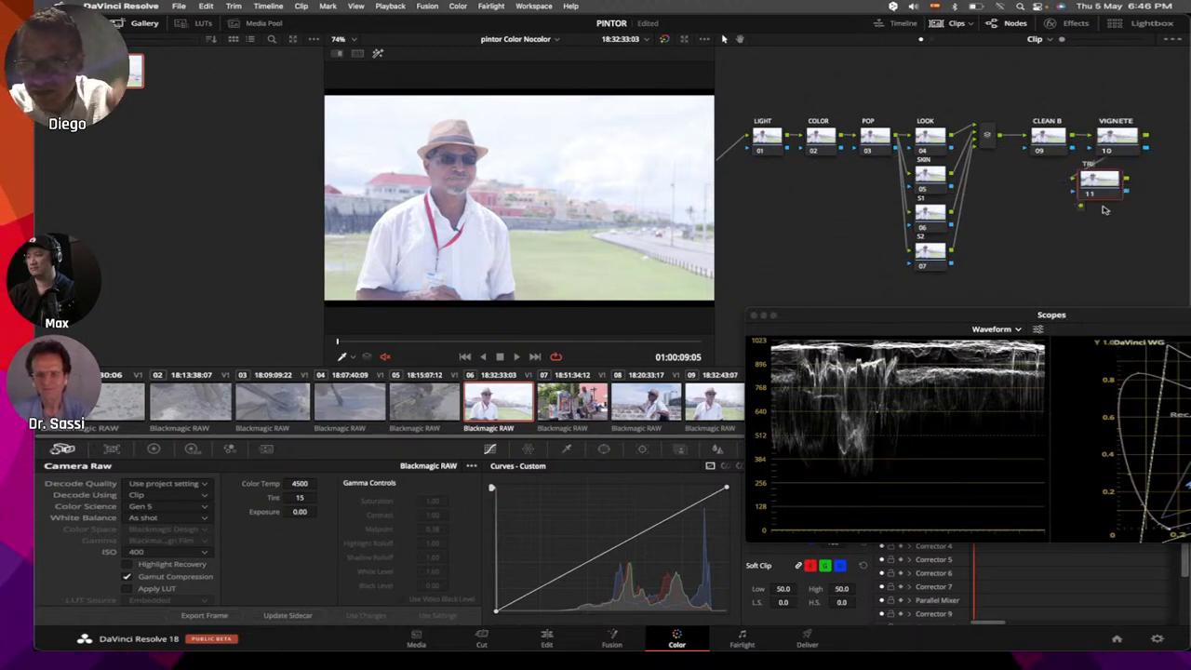
text(M)
key(Return)
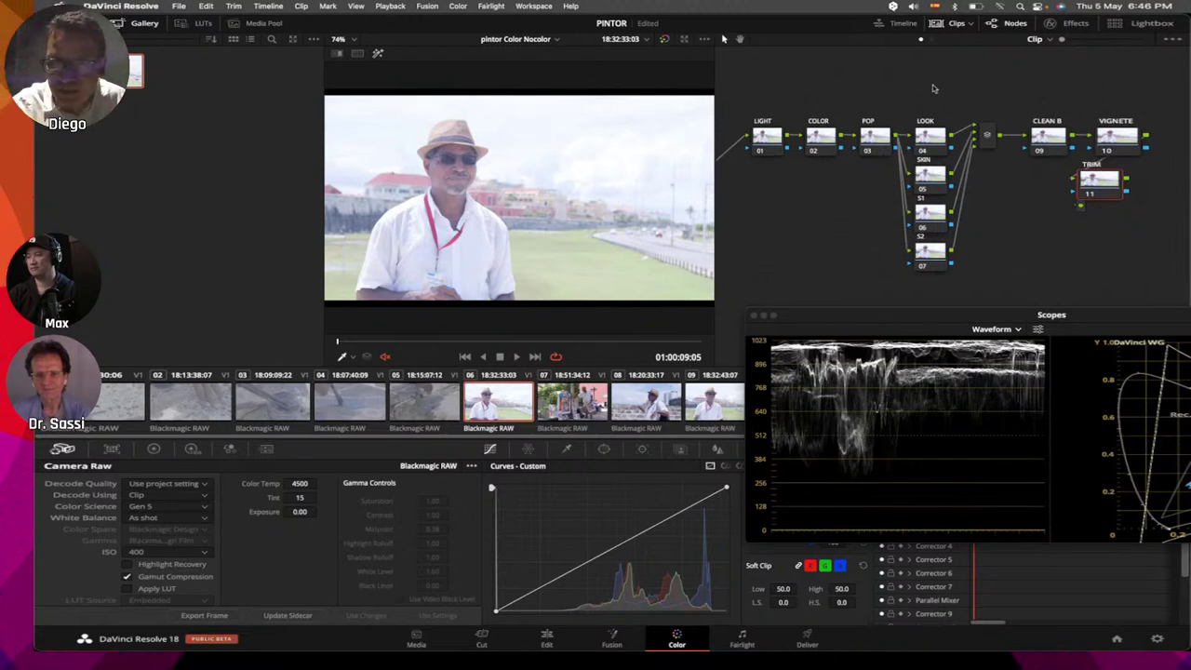
Step: Line up VIGNETTE and TRIM inline after CLEAN B and widen the node editor
scroll(964, 90, left, 3)
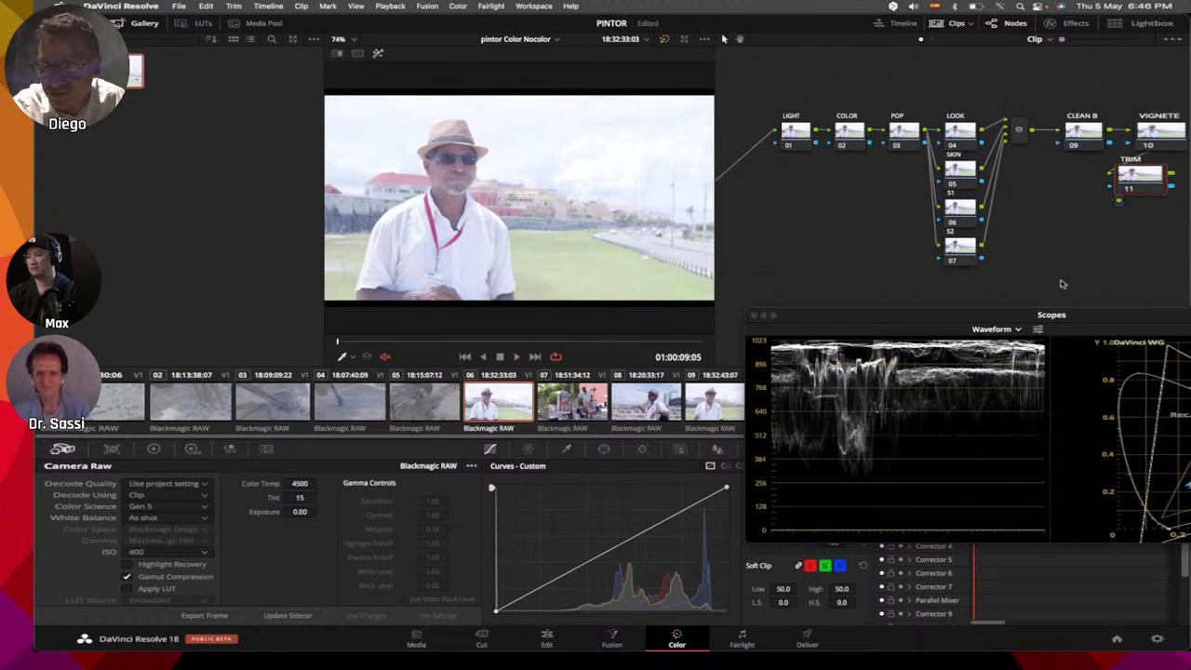
click(959, 135)
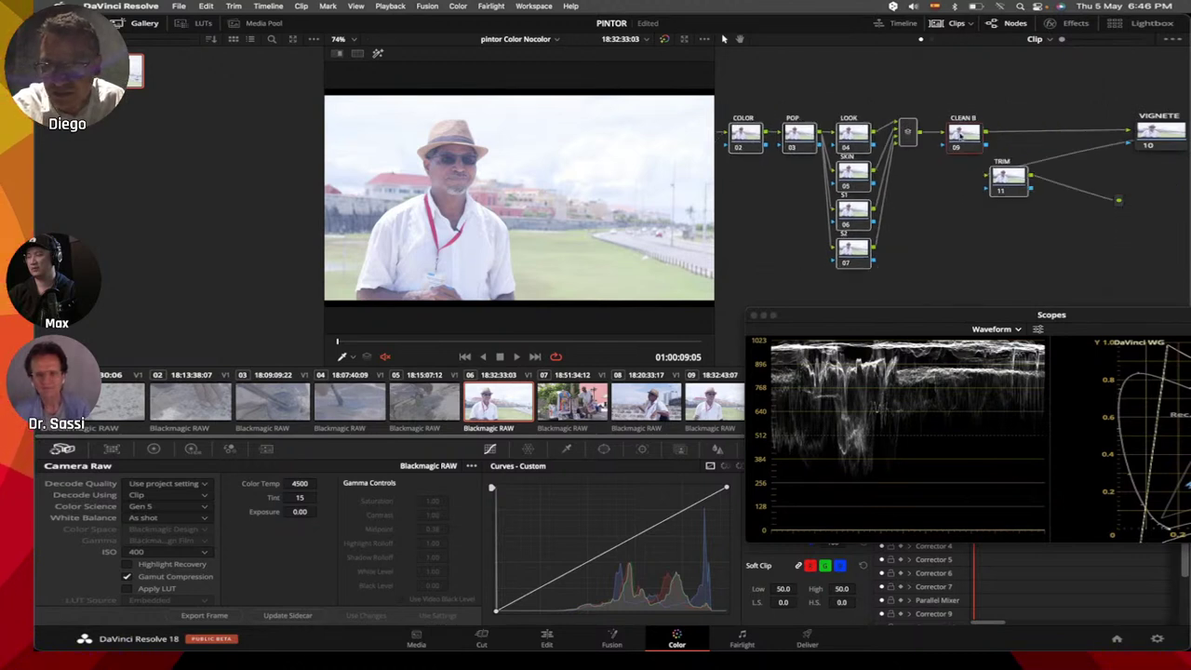
drag(1161, 130, 1057, 133)
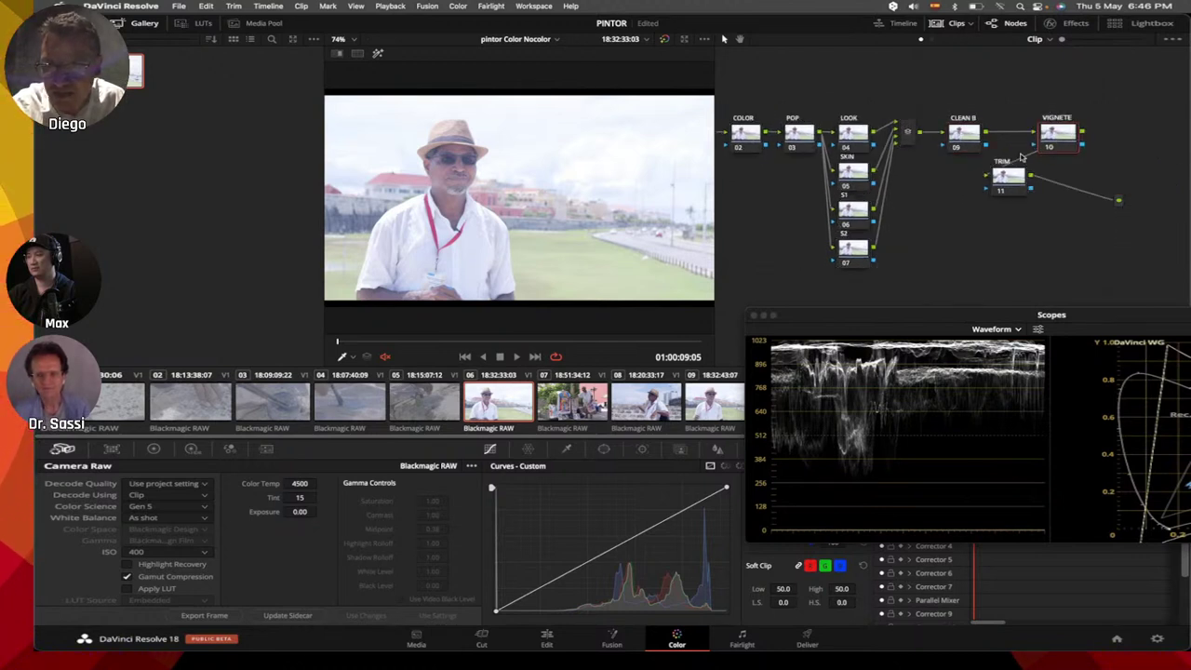
drag(1017, 182, 1131, 147)
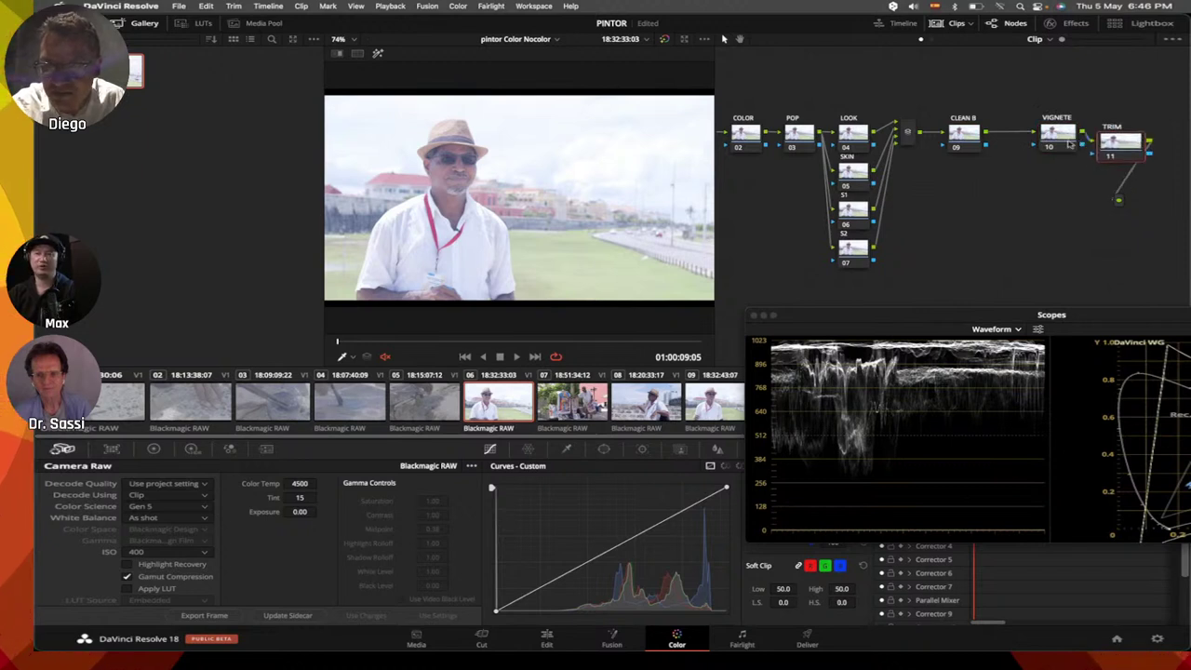
drag(1050, 146, 1036, 146)
drag(1112, 142, 1028, 131)
scroll(1028, 171, left, 2)
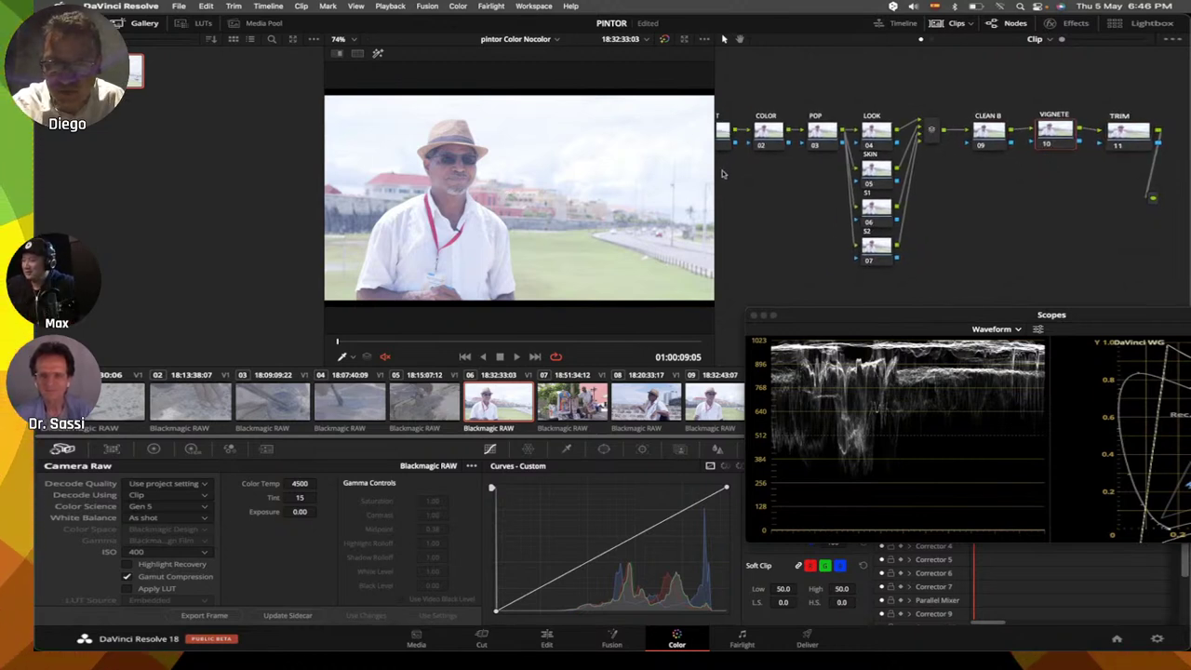
drag(715, 169, 693, 173)
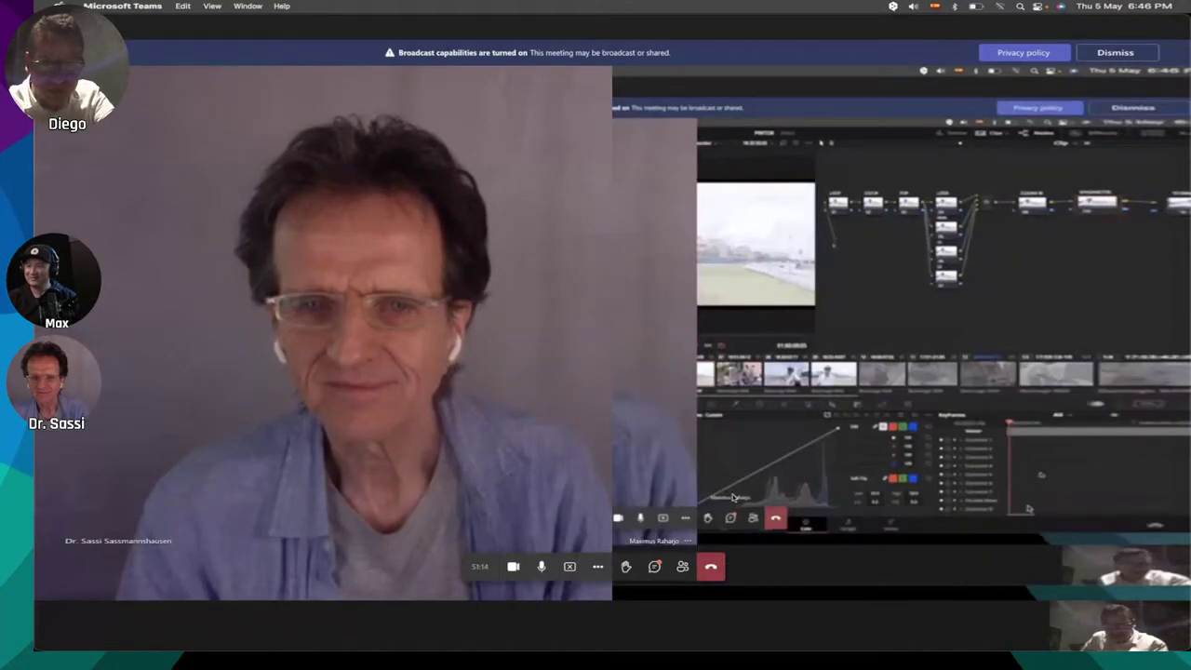
Step: Switch from Teams back to DaVinci Resolve with Cmd+Tab
key(super+Tab)
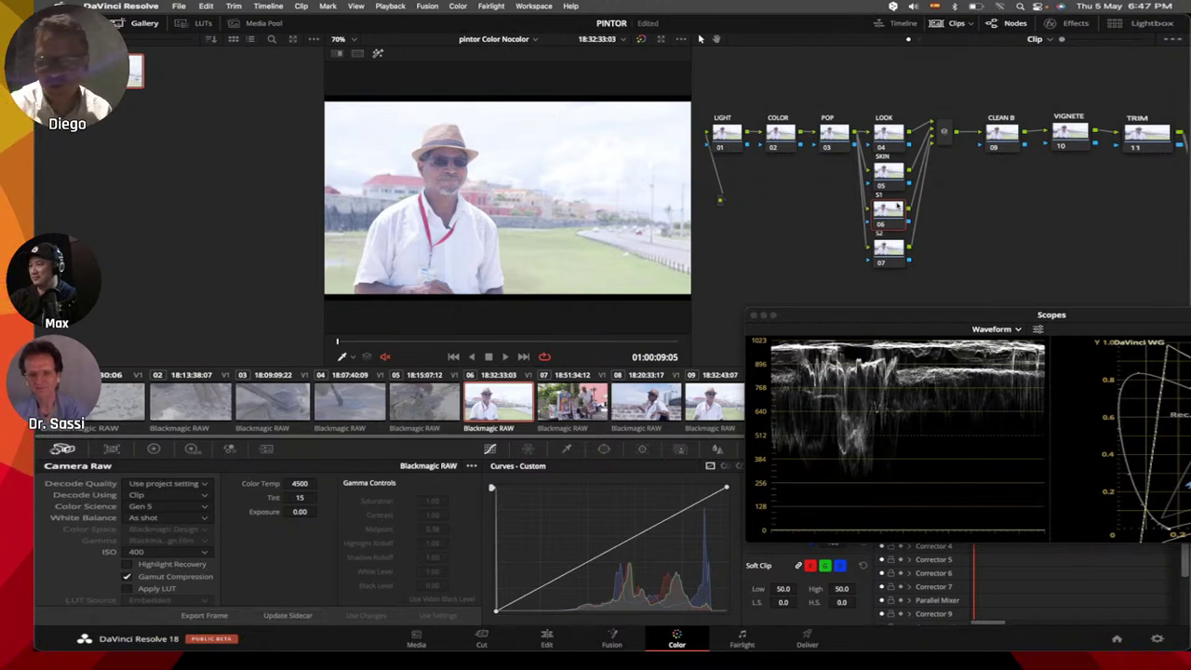
Step: Save the PINTOR project with Cmd+S
key(super+s)
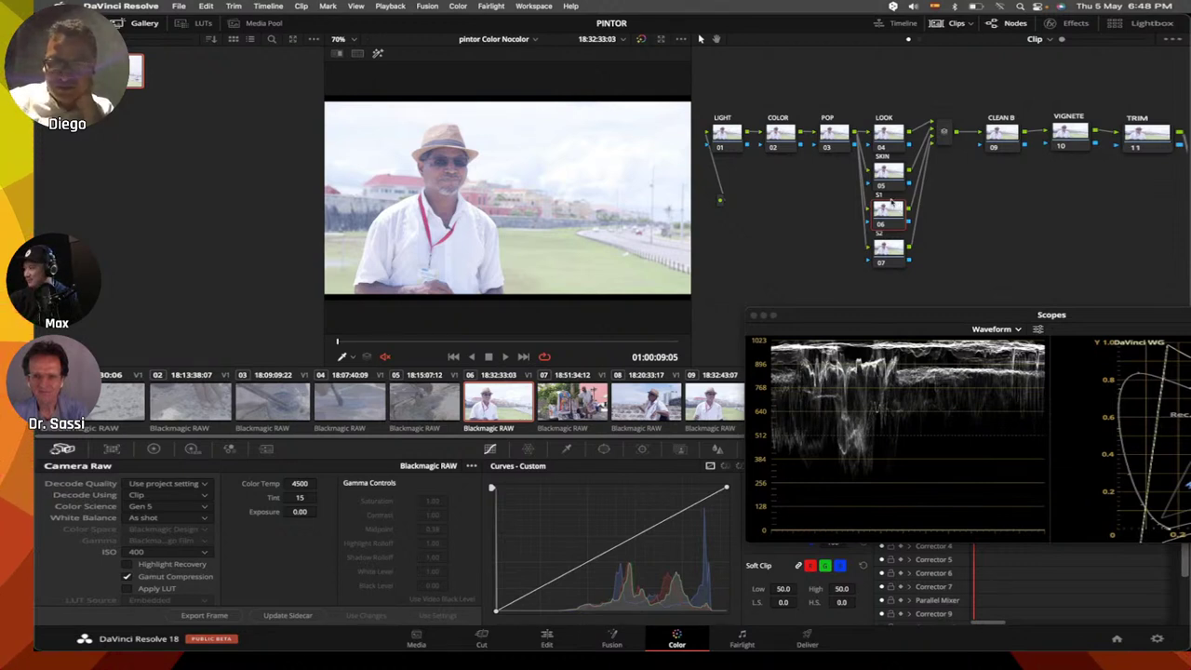
Step: Step through nodes 02 COLOR, 03 POP and 04 LOOK
click(782, 136)
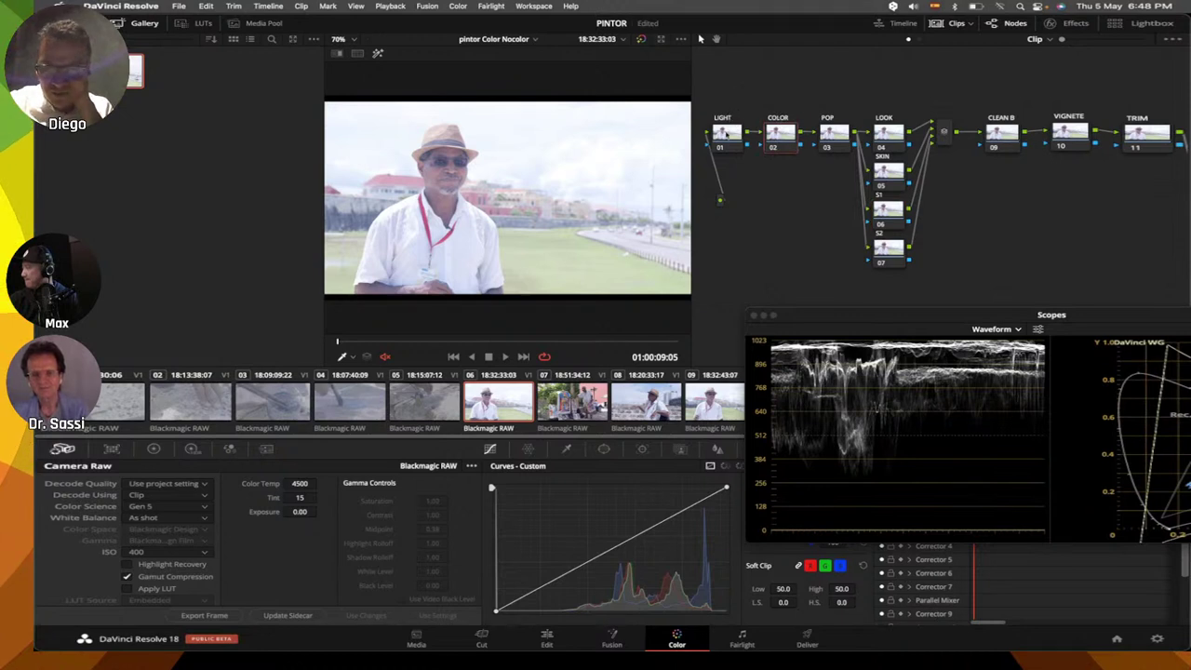
key(shift+apostrophe)
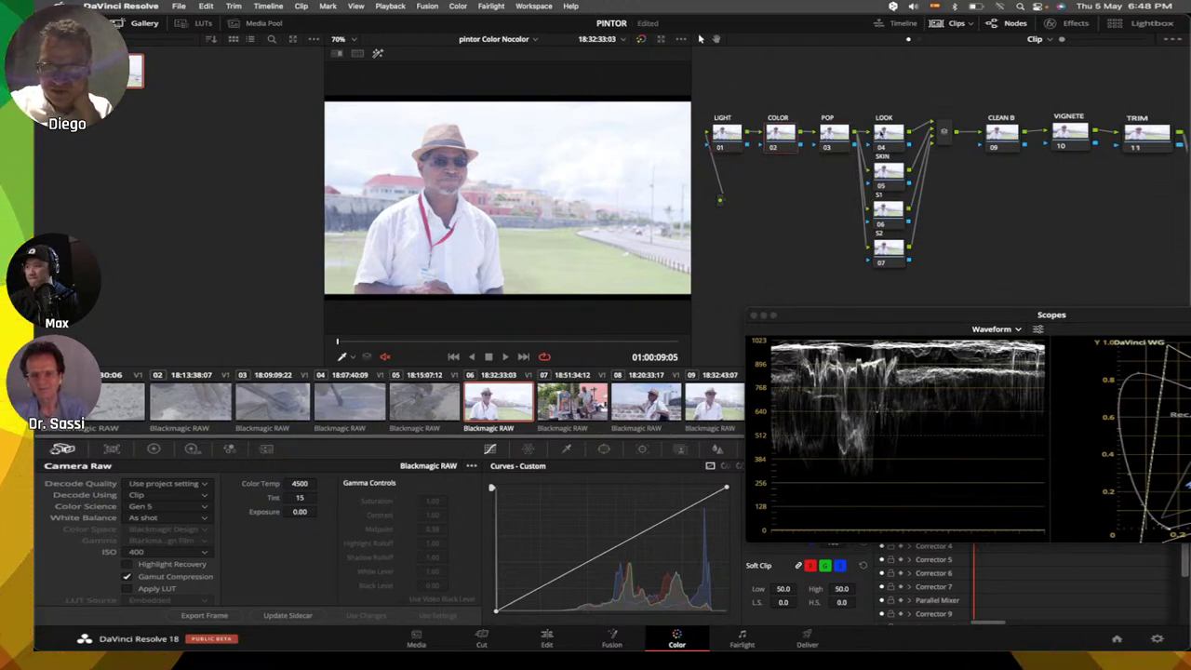
key(shift+apostrophe)
click(826, 133)
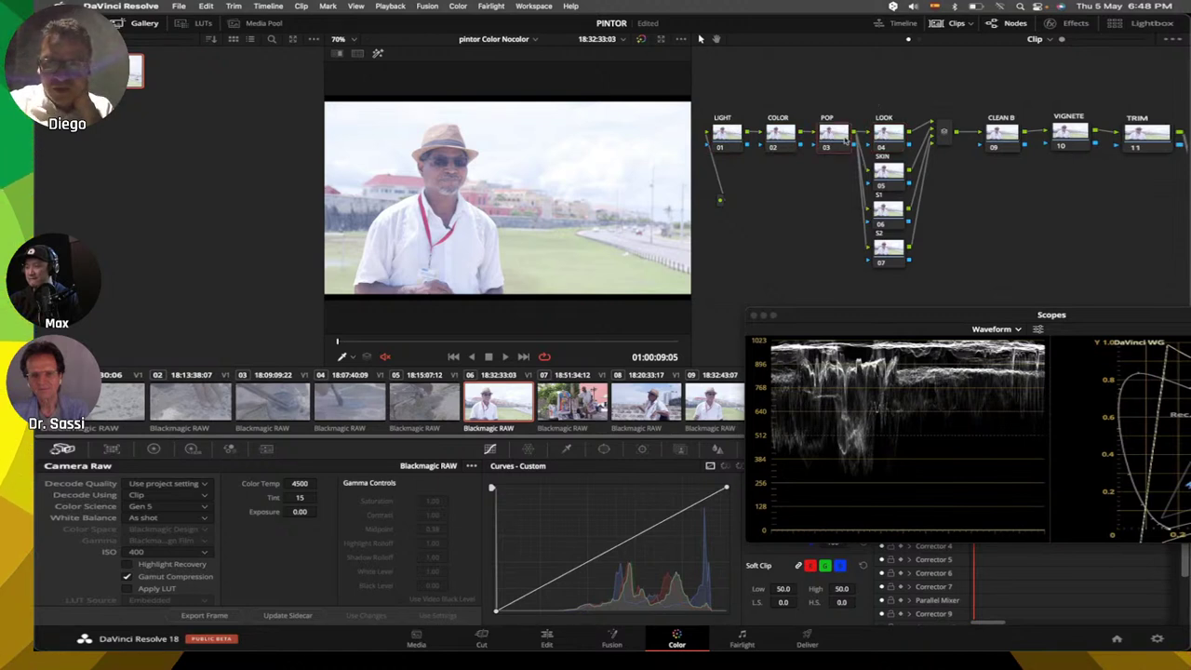
click(895, 140)
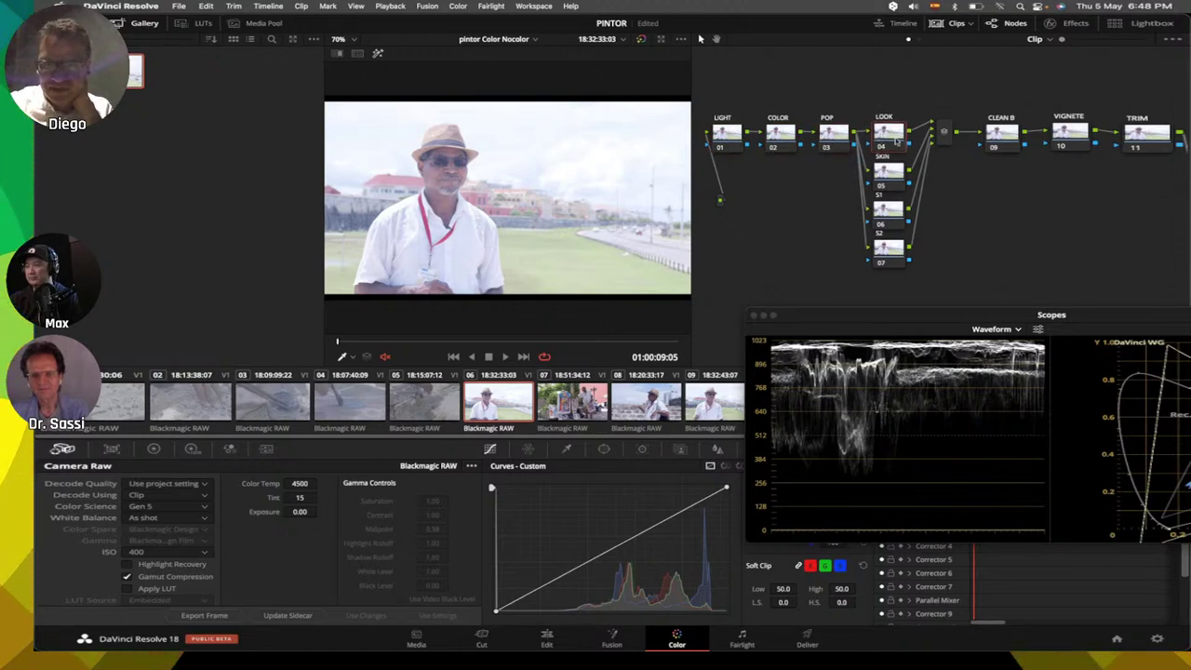
Step: Move the Parallel Mixer node up level with the main chain between LOOK and CLEAN B
drag(945, 132, 943, 201)
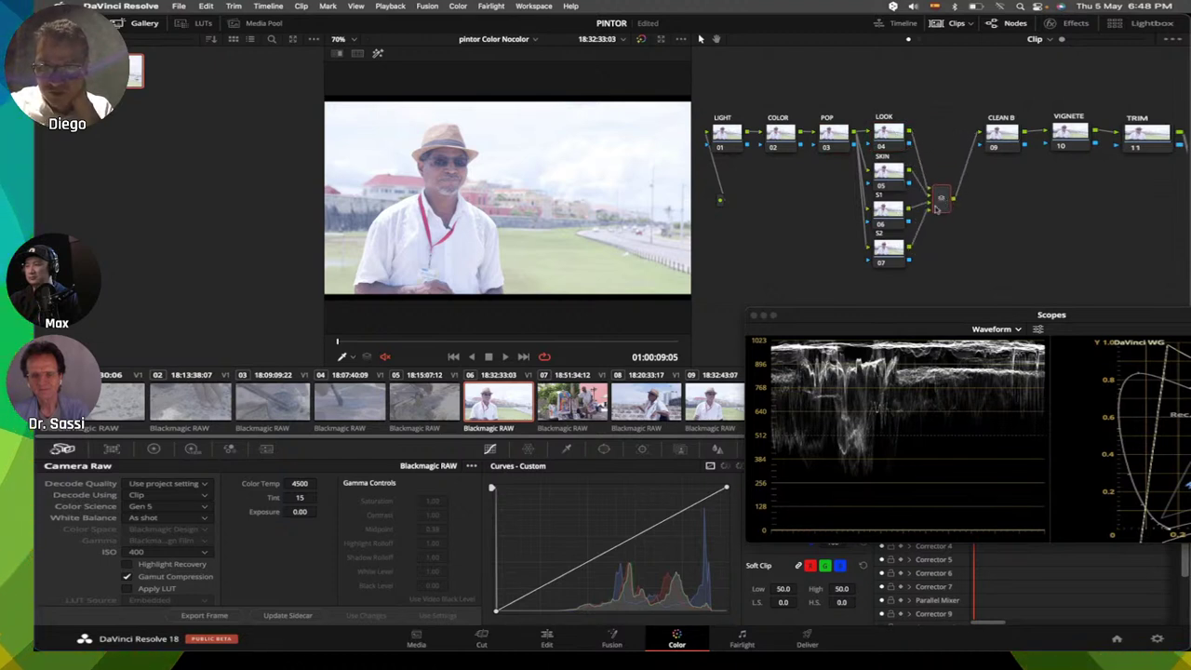
drag(942, 199, 946, 188)
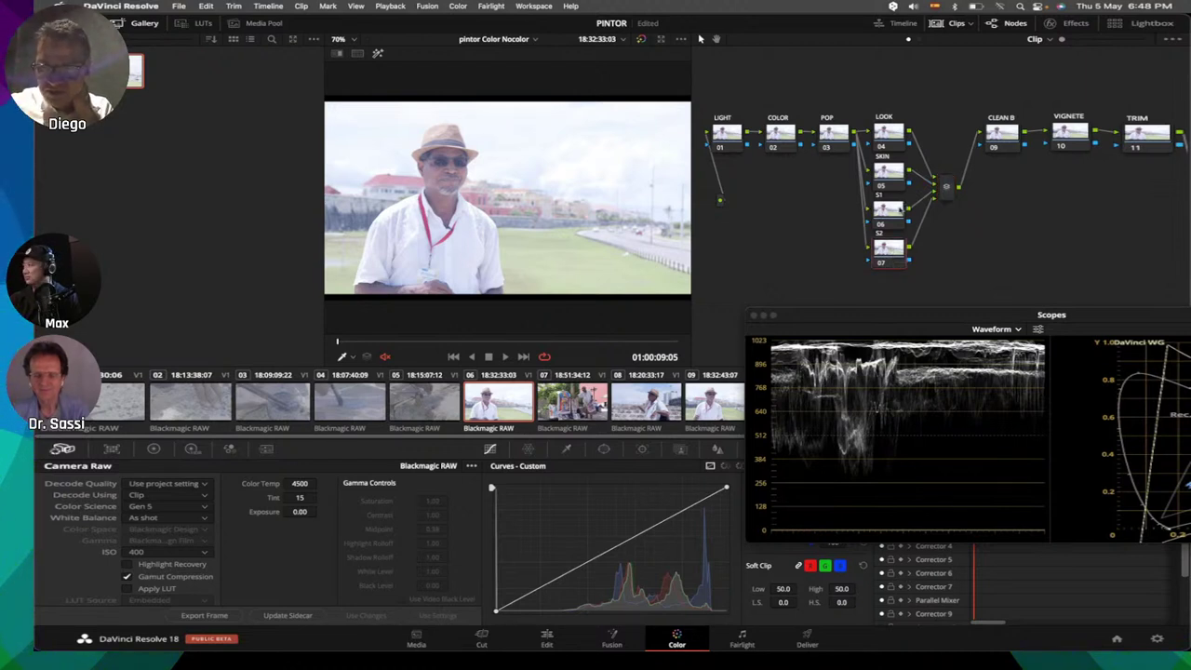
click(888, 172)
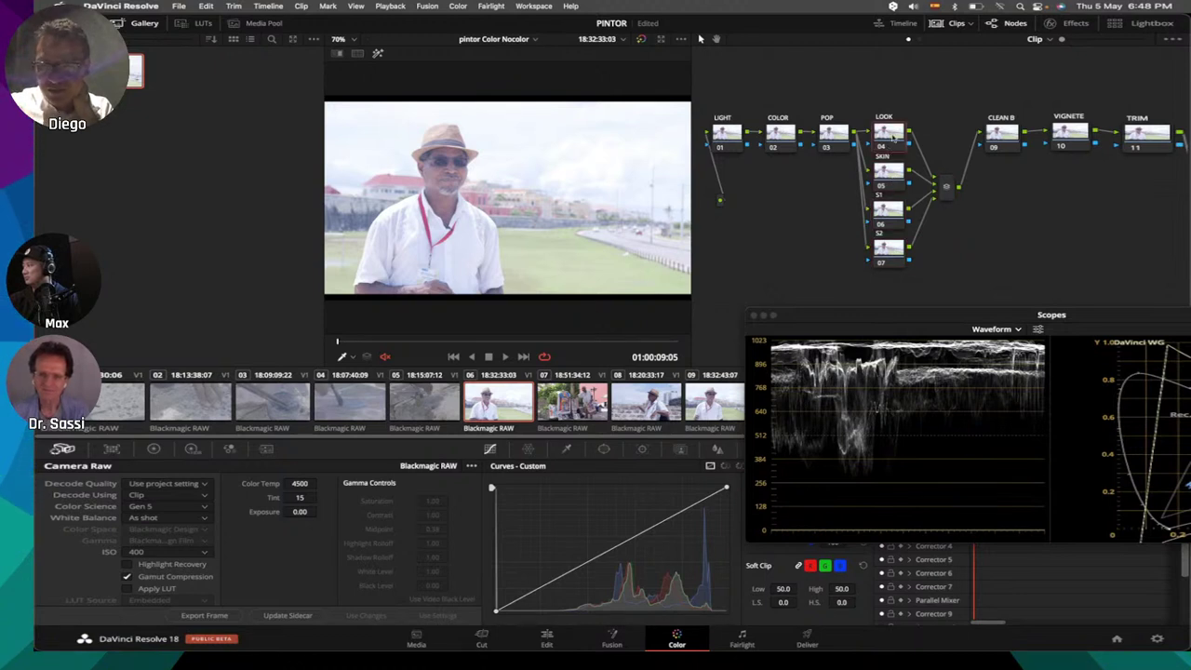
click(944, 193)
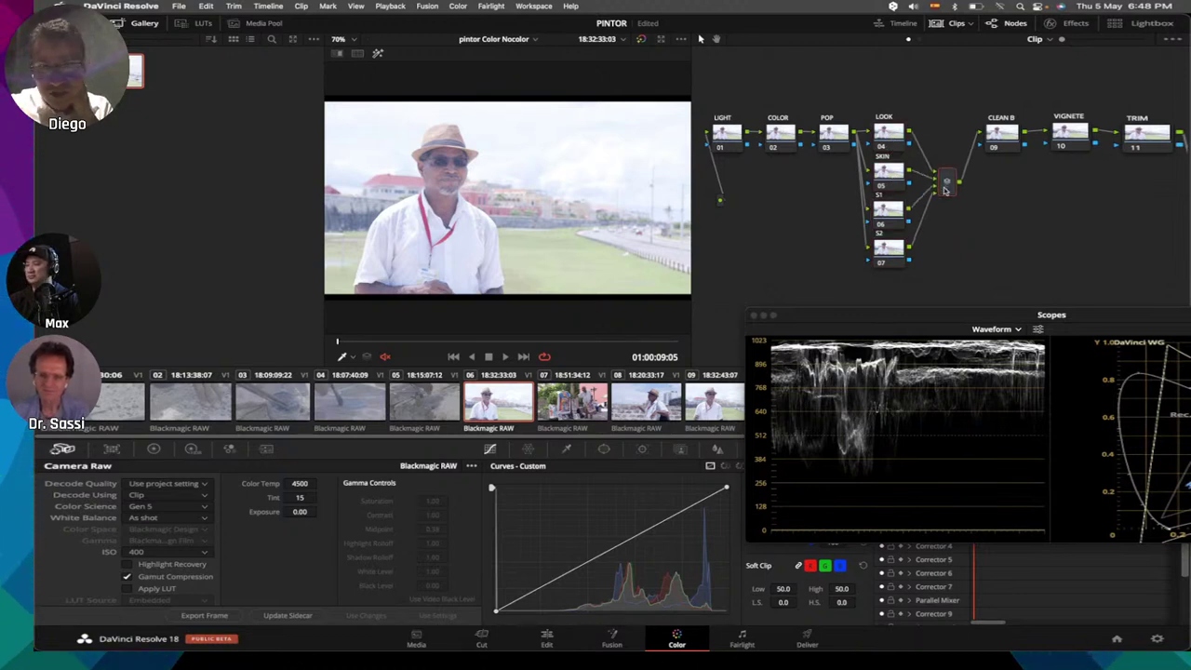
drag(942, 200, 941, 204)
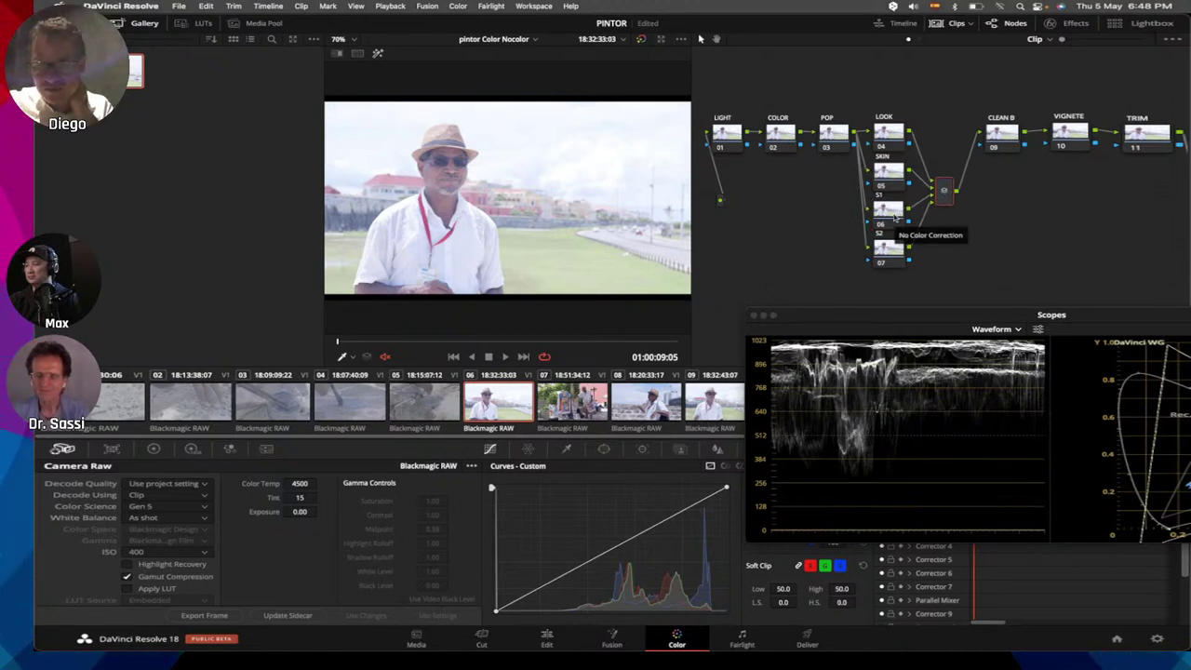
click(889, 256)
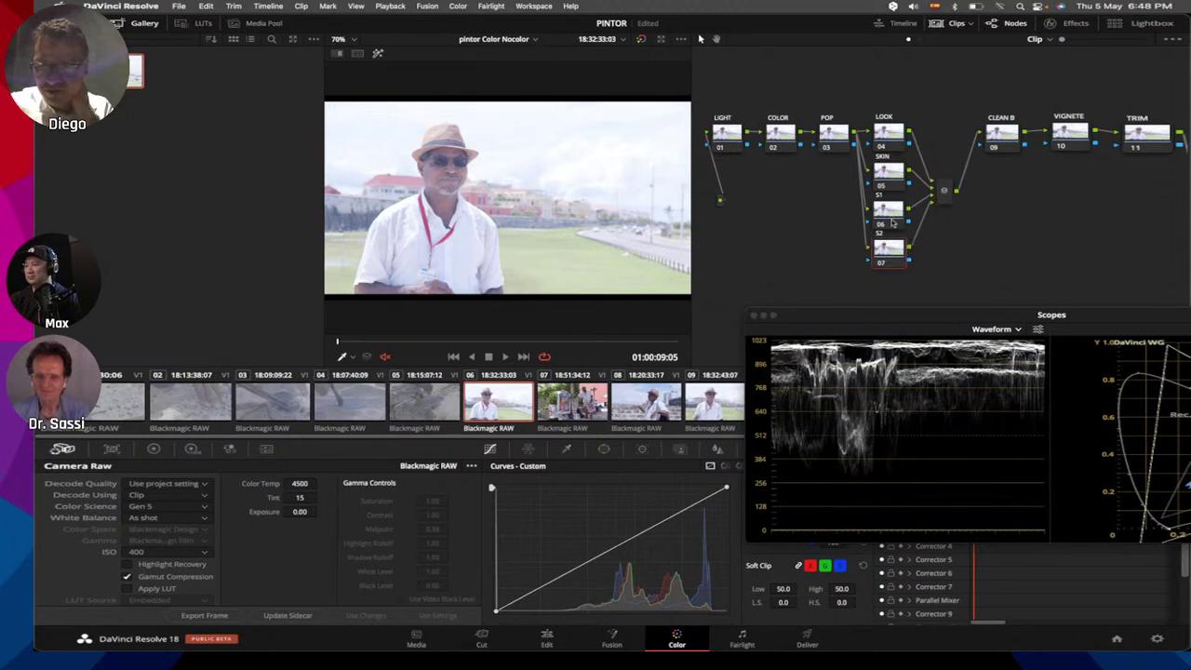
click(948, 186)
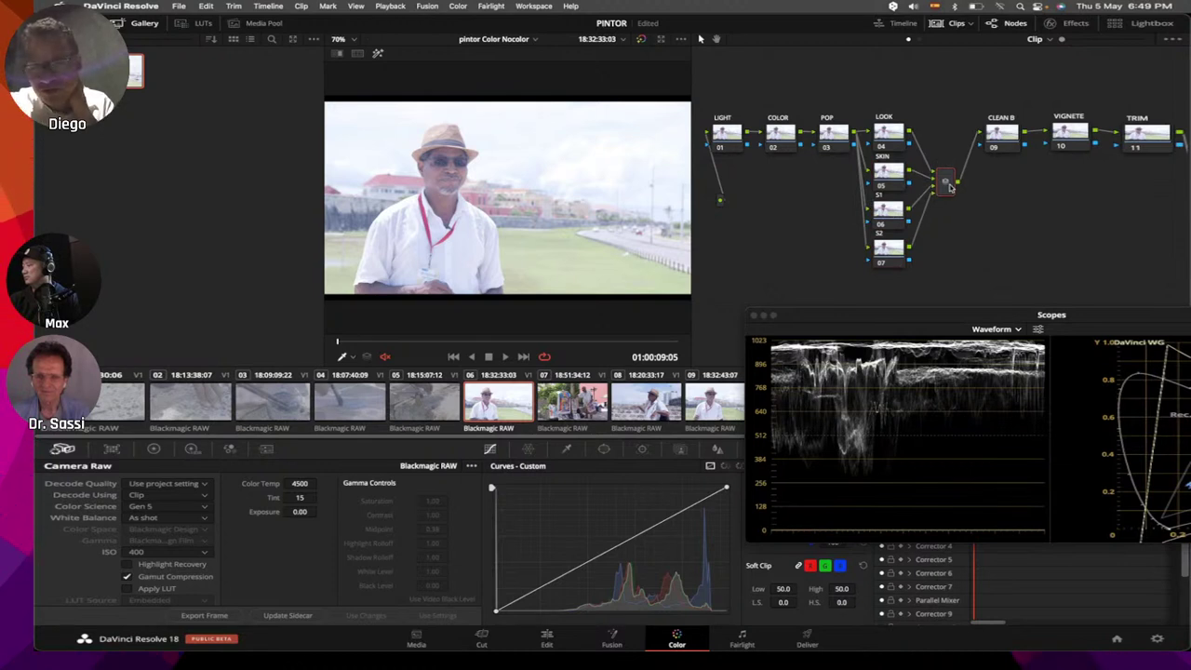
drag(950, 186, 951, 146)
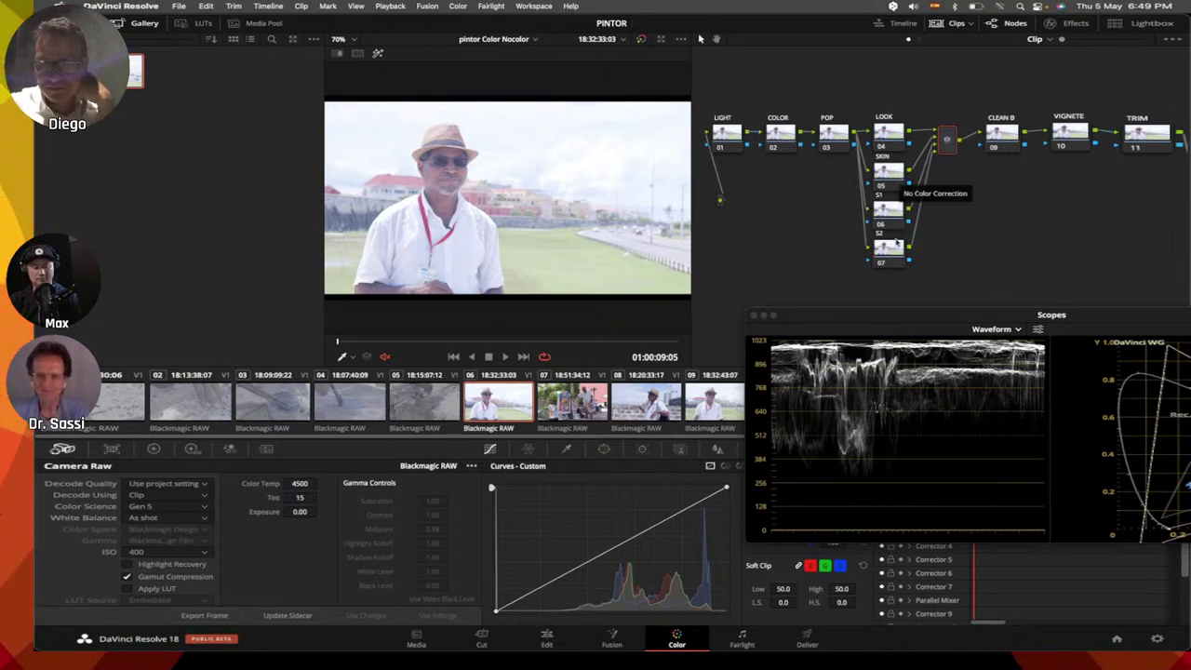
Step: Close the floating Scopes window so the Waveform docks in the bottom-right panel
double_click(892, 318)
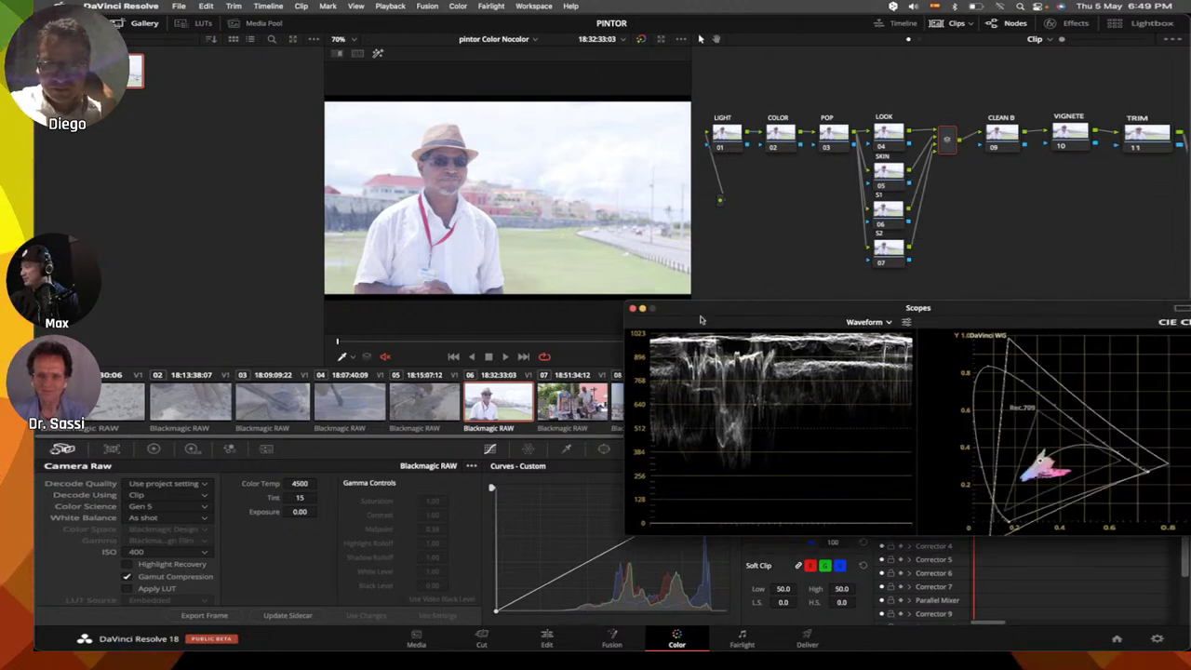
click(638, 309)
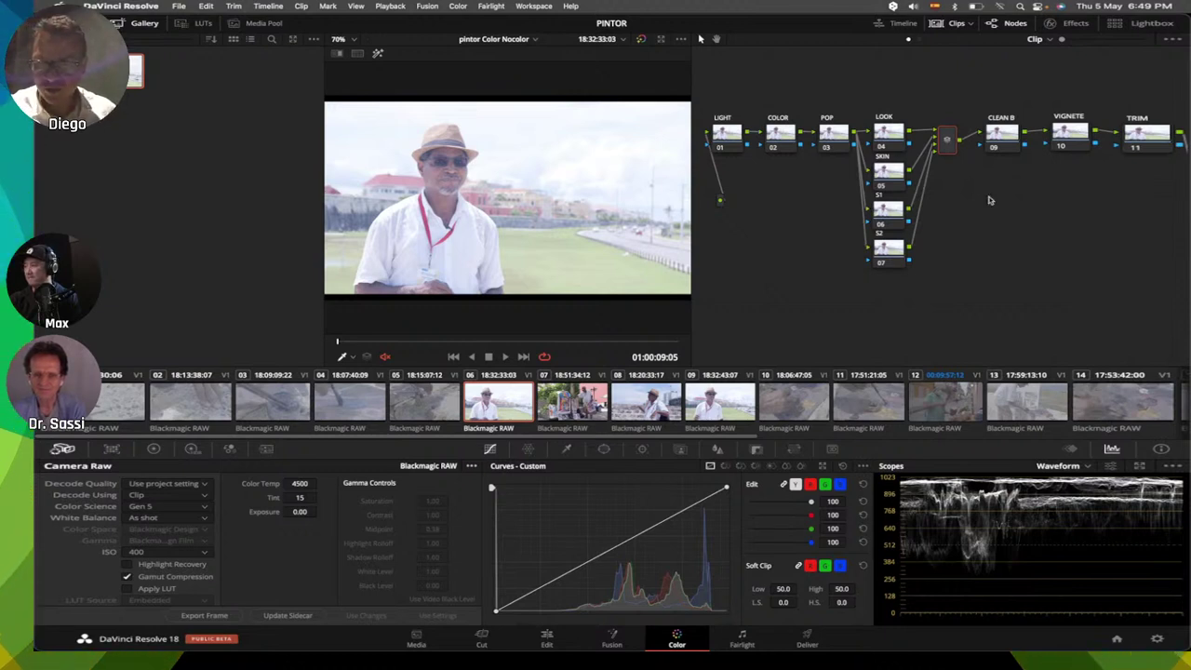
Step: Show the primary color wheels and switch the docked scope to RGB Parade
click(165, 448)
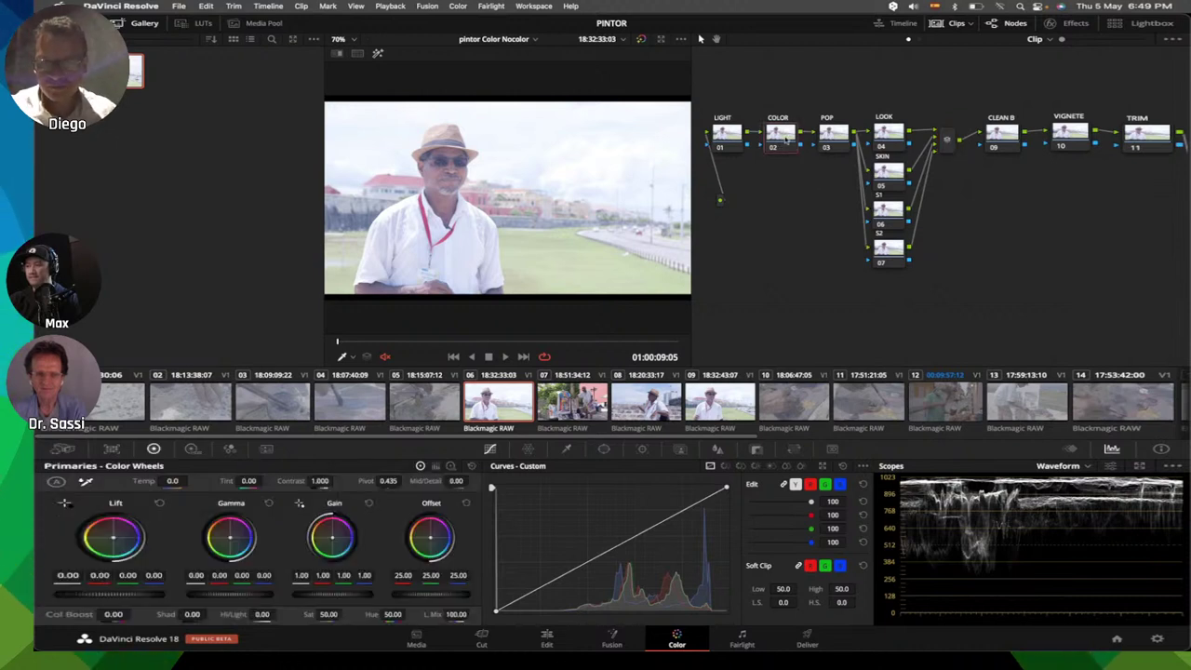
click(1072, 466)
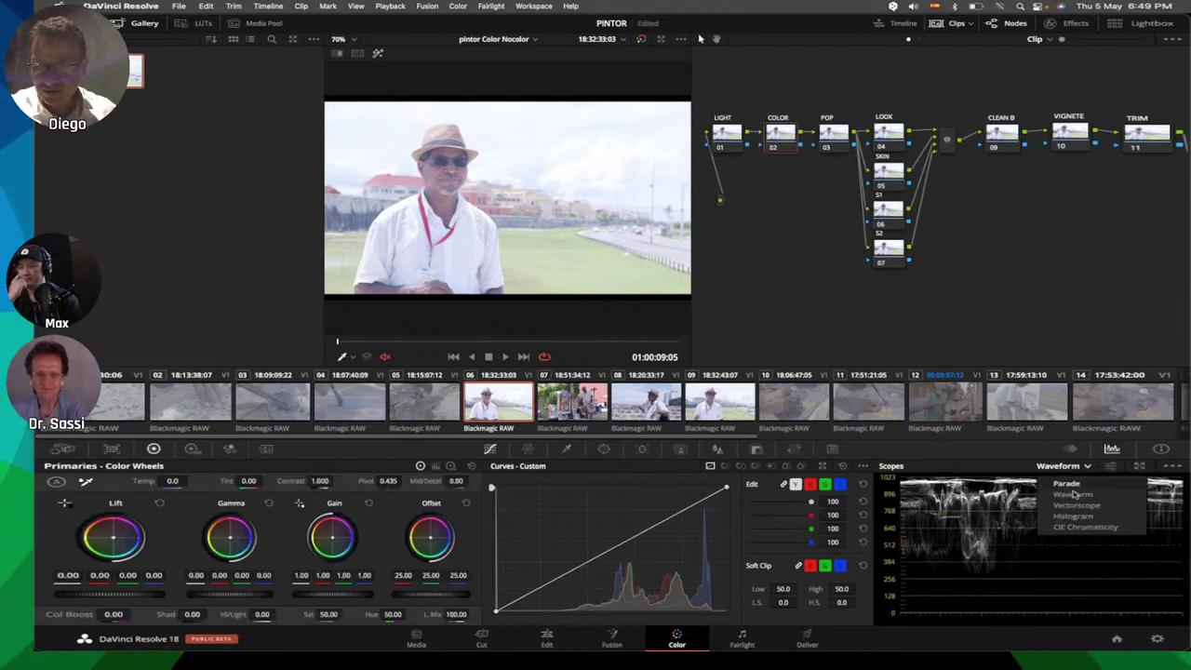
click(1080, 484)
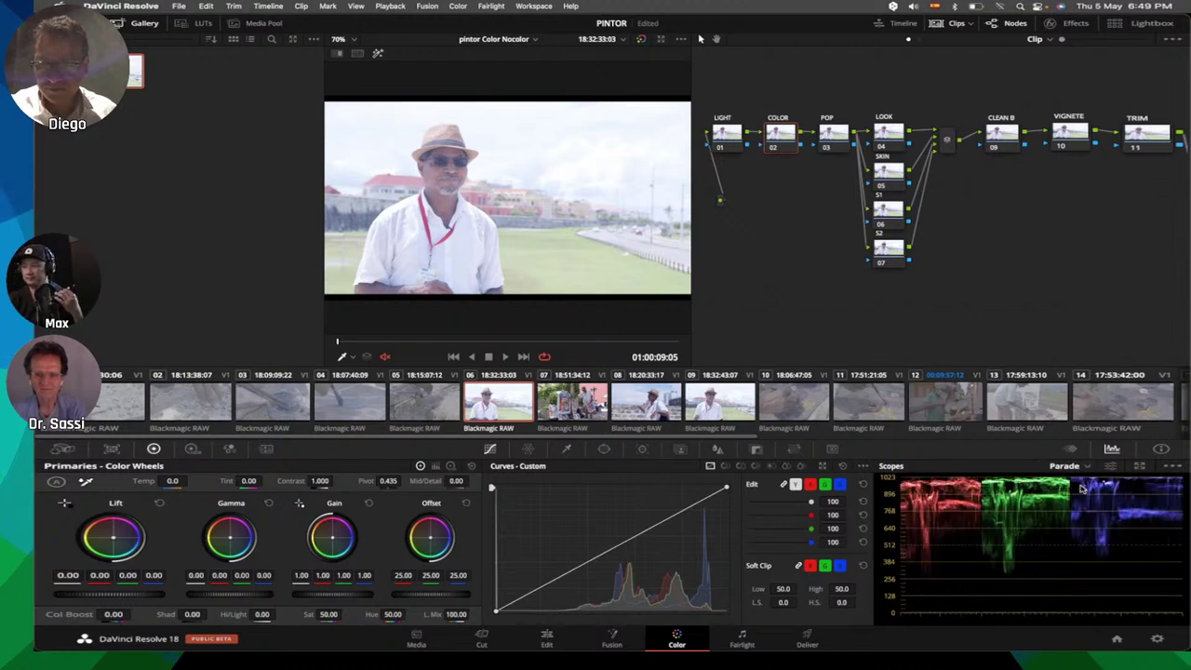
Step: Lower the LIGHT node's Offset to 6.85 to darken the washed-out clip
click(725, 137)
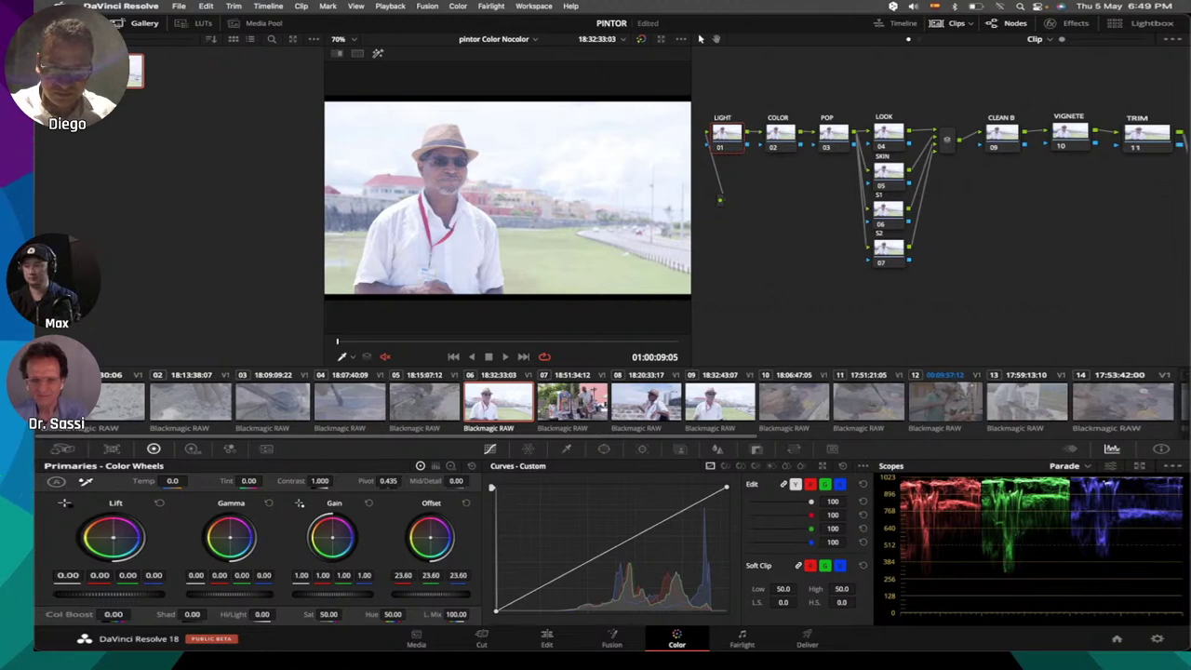
drag(437, 592, 402, 592)
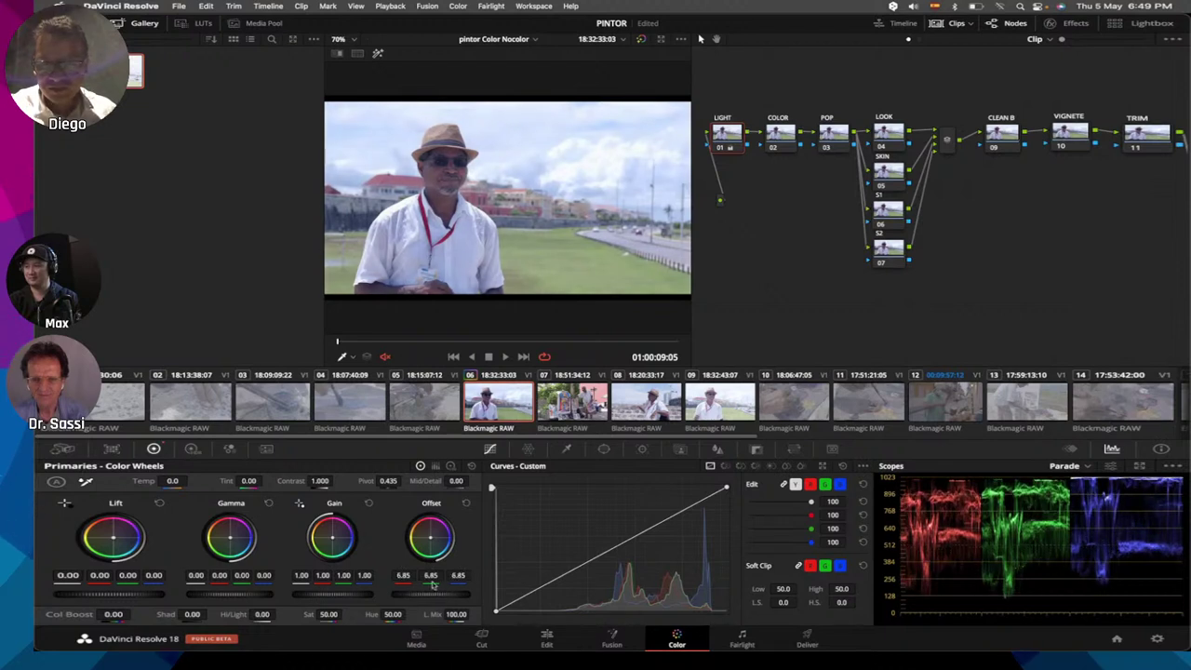
click(788, 140)
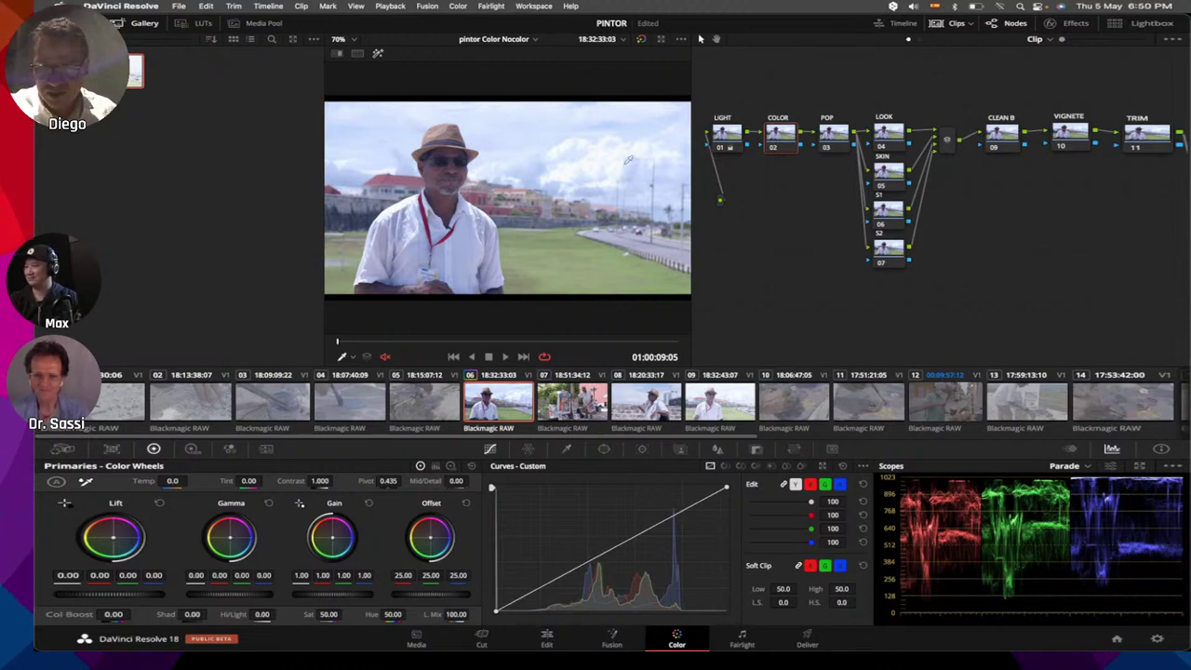
Step: Show Primaries as bars, push a blue Gain cast on COLOR, then reset Gain to 1.00
click(436, 467)
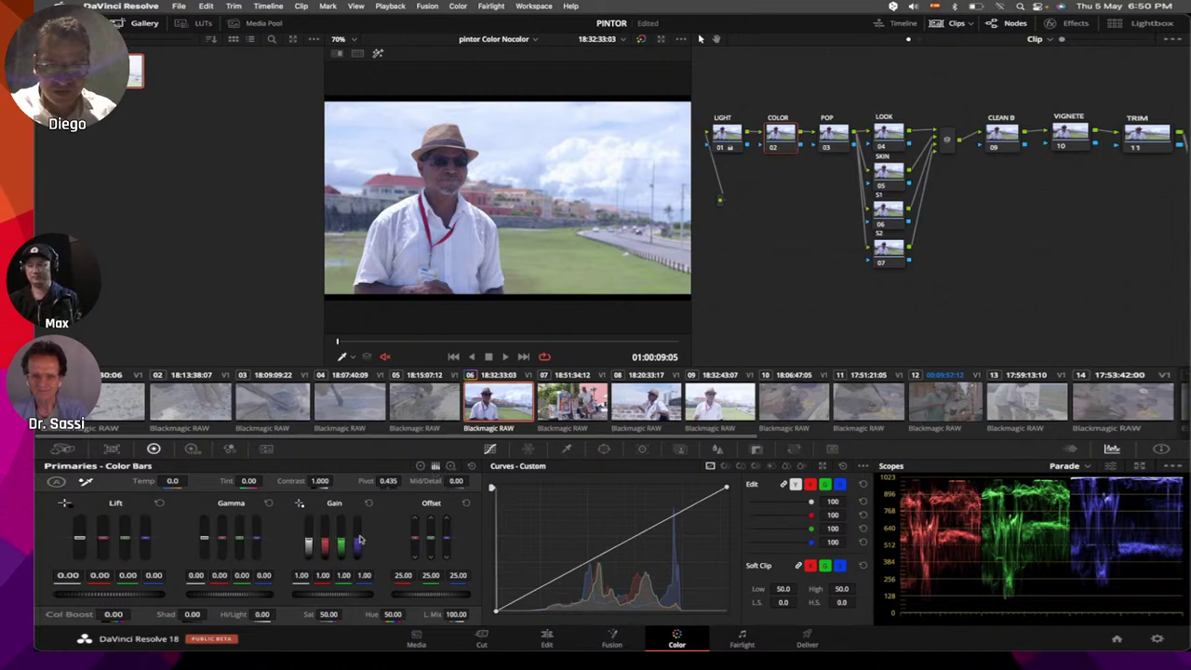
mouse_move(360, 540)
mouse_down()
mouse_move(360, 554)
mouse_move(360, 520)
mouse_move(356, 535)
mouse_up()
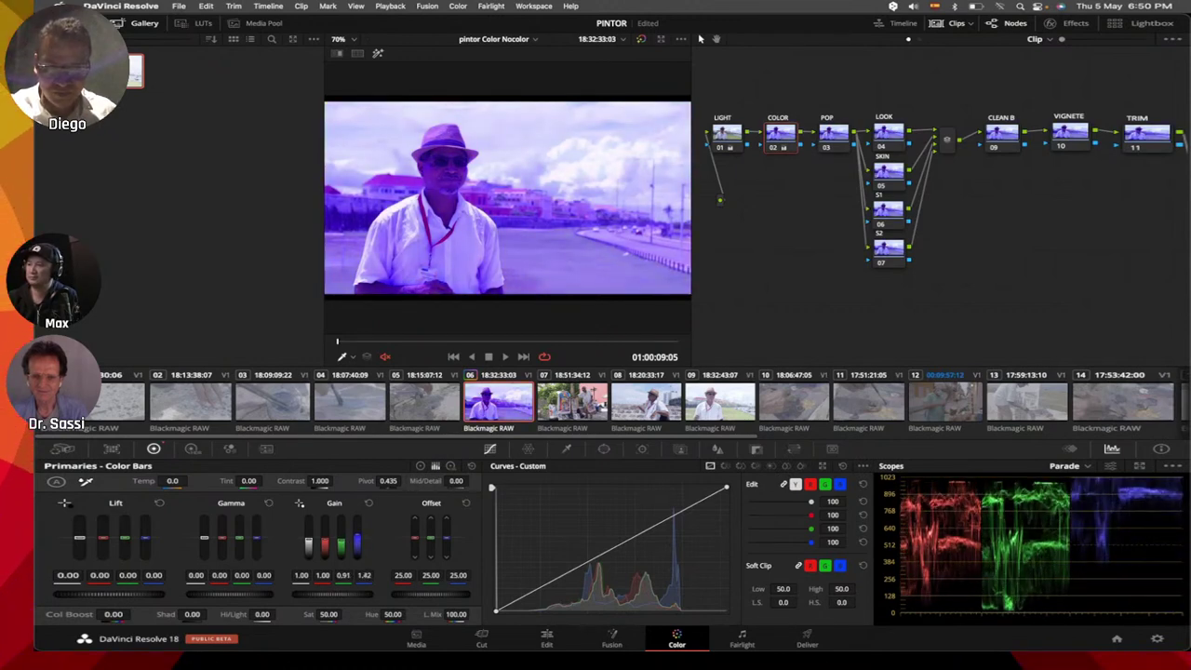
click(370, 504)
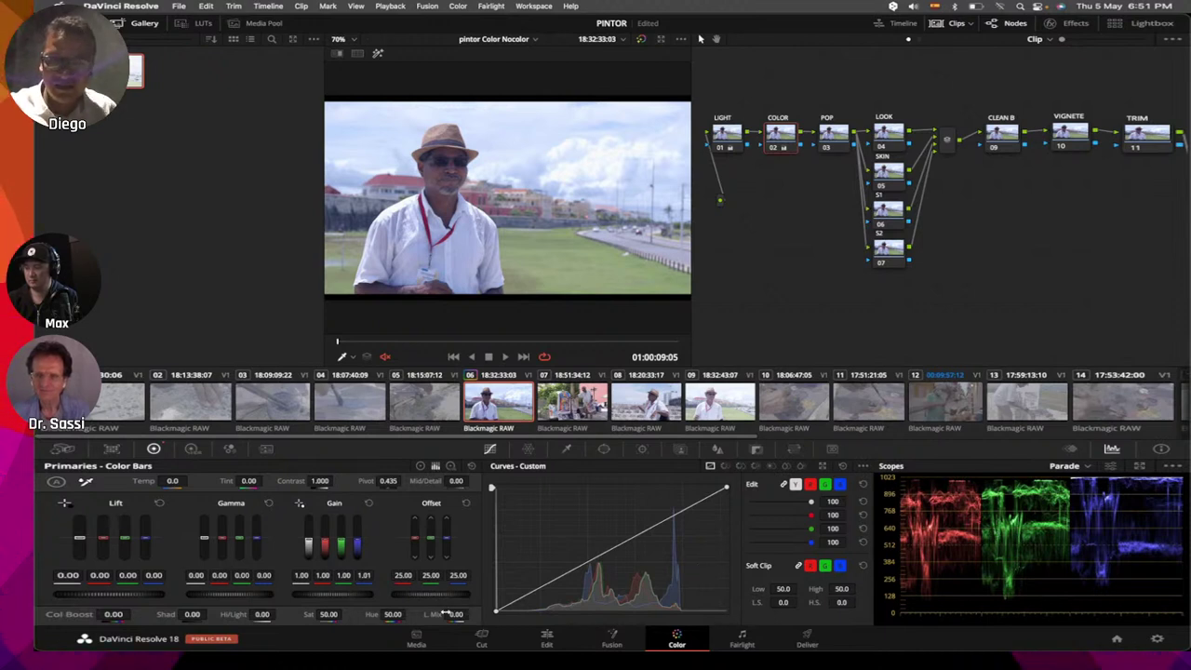
click(1081, 137)
scroll(493, 231, down, 1)
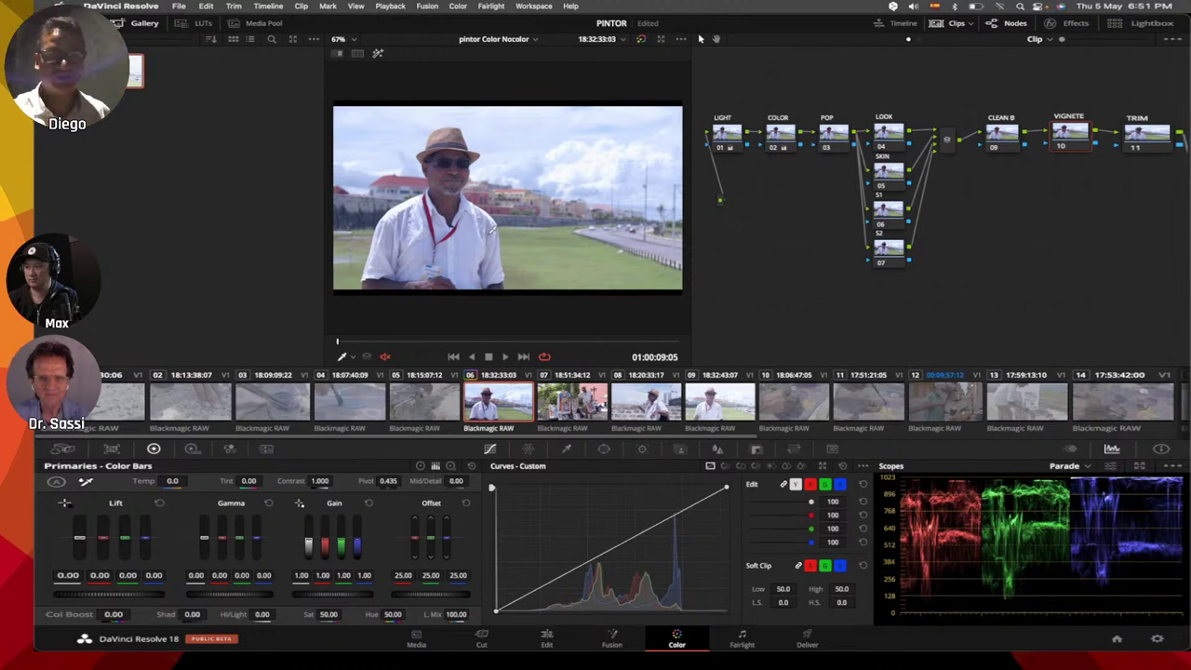
Step: Add a wide, soft elliptical circle window to the VIGNETTE node, checking it as a highlight matte
click(603, 450)
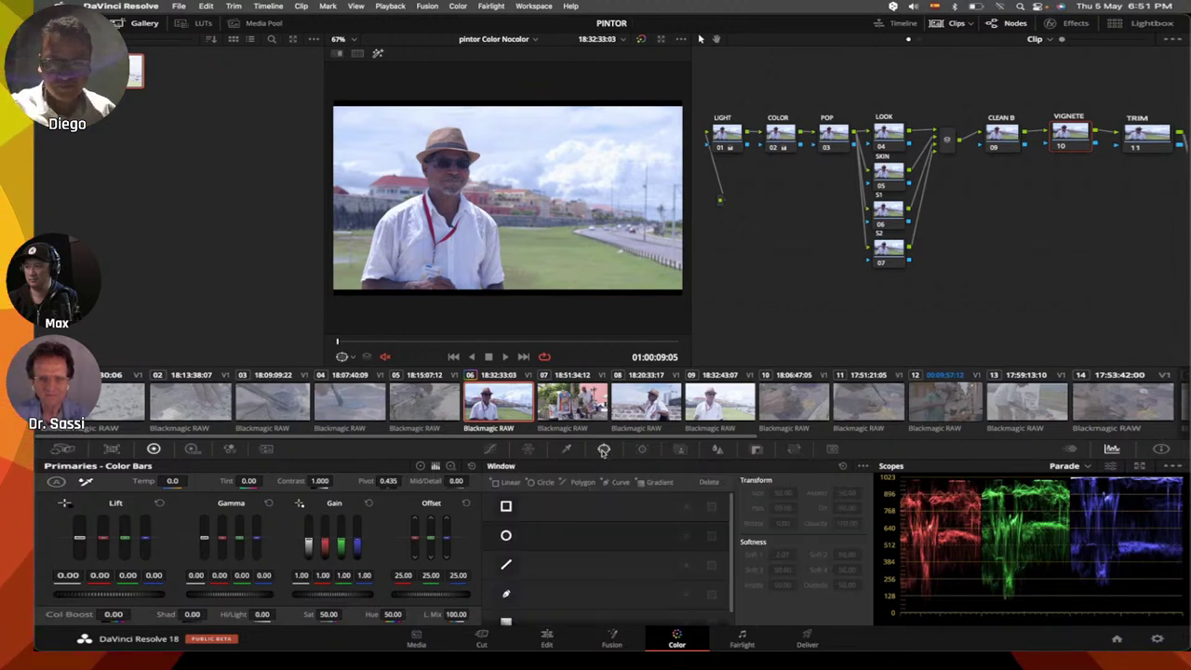
click(505, 535)
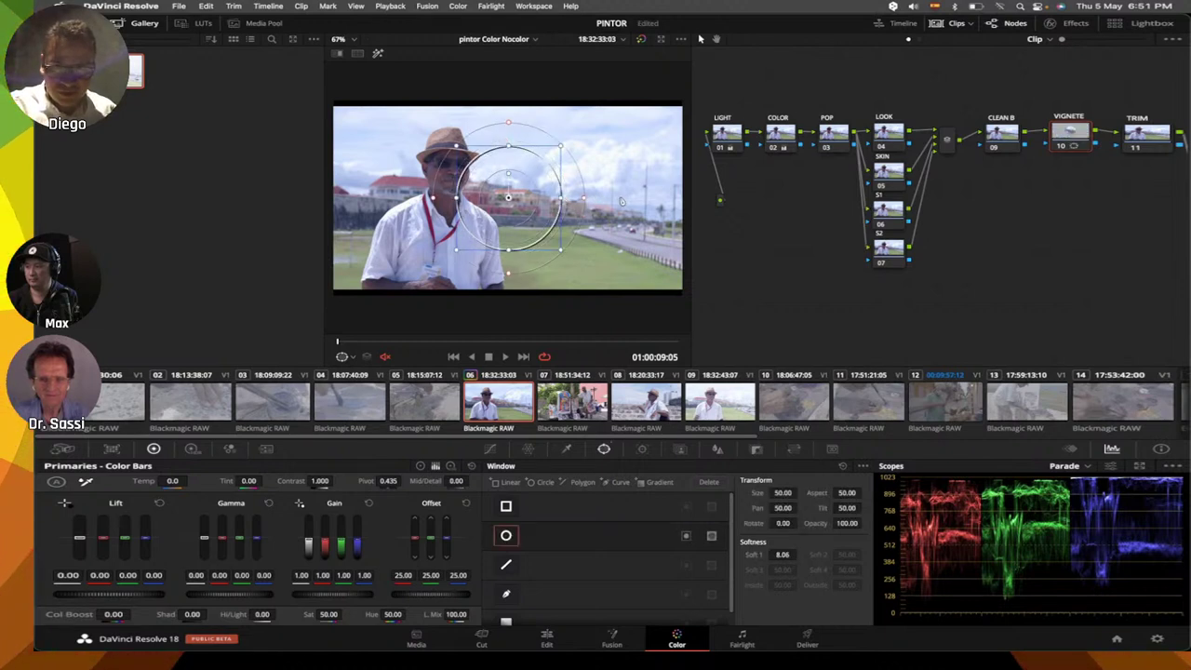
drag(508, 123, 508, 94)
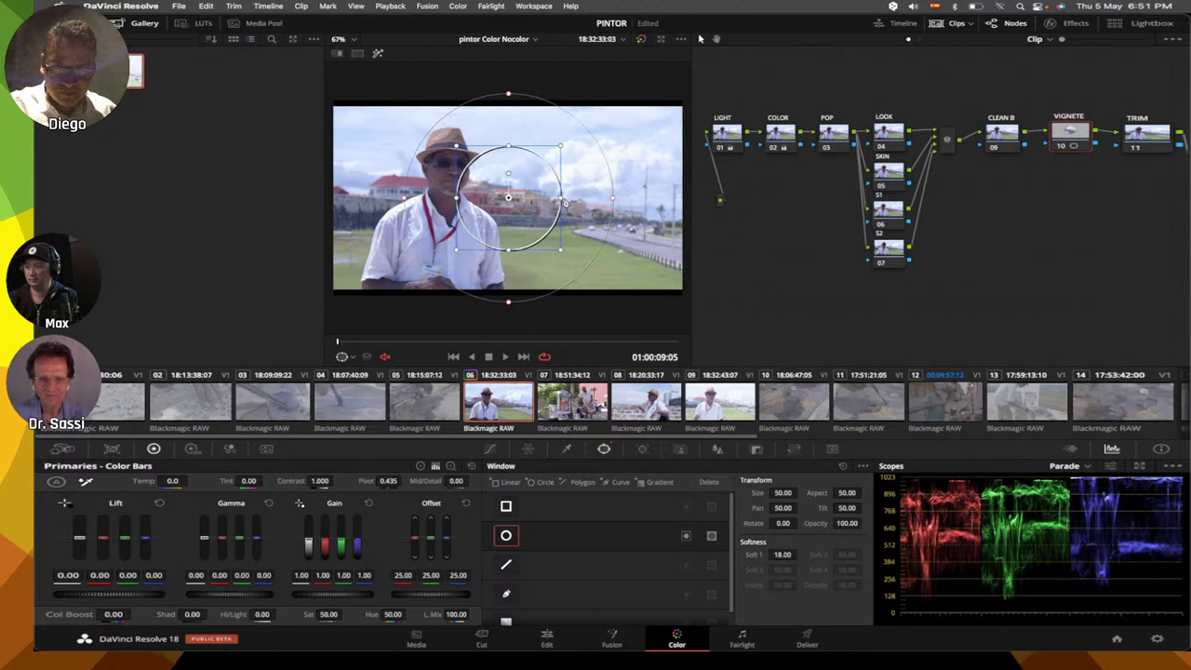
drag(566, 202, 639, 202)
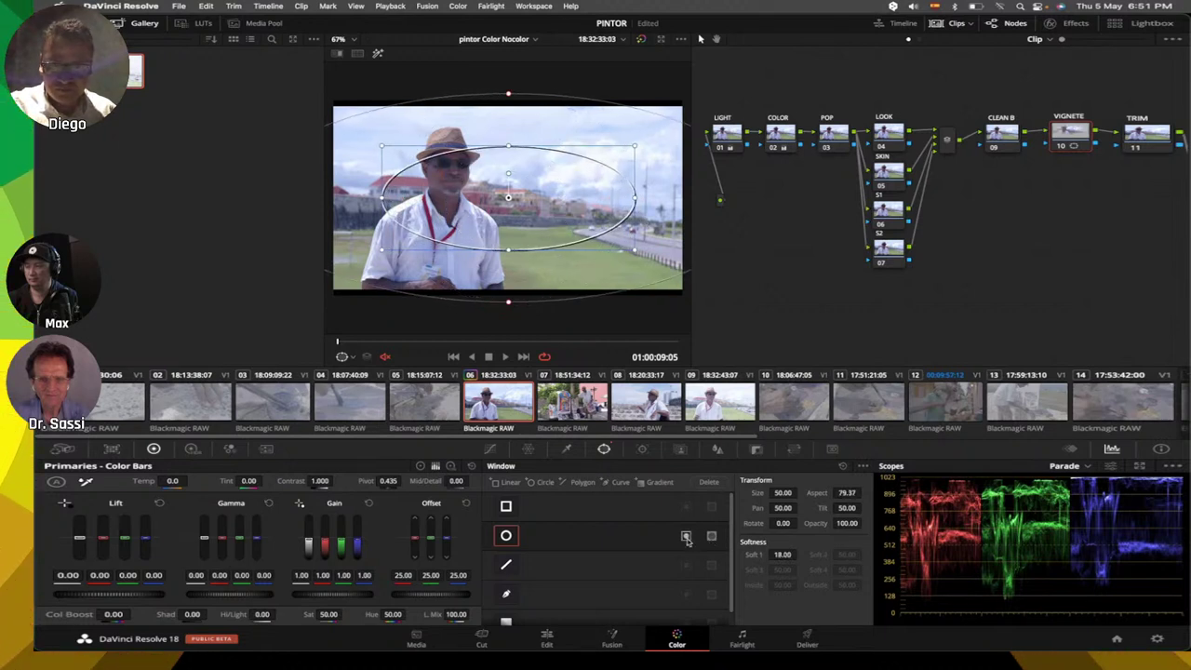
click(377, 56)
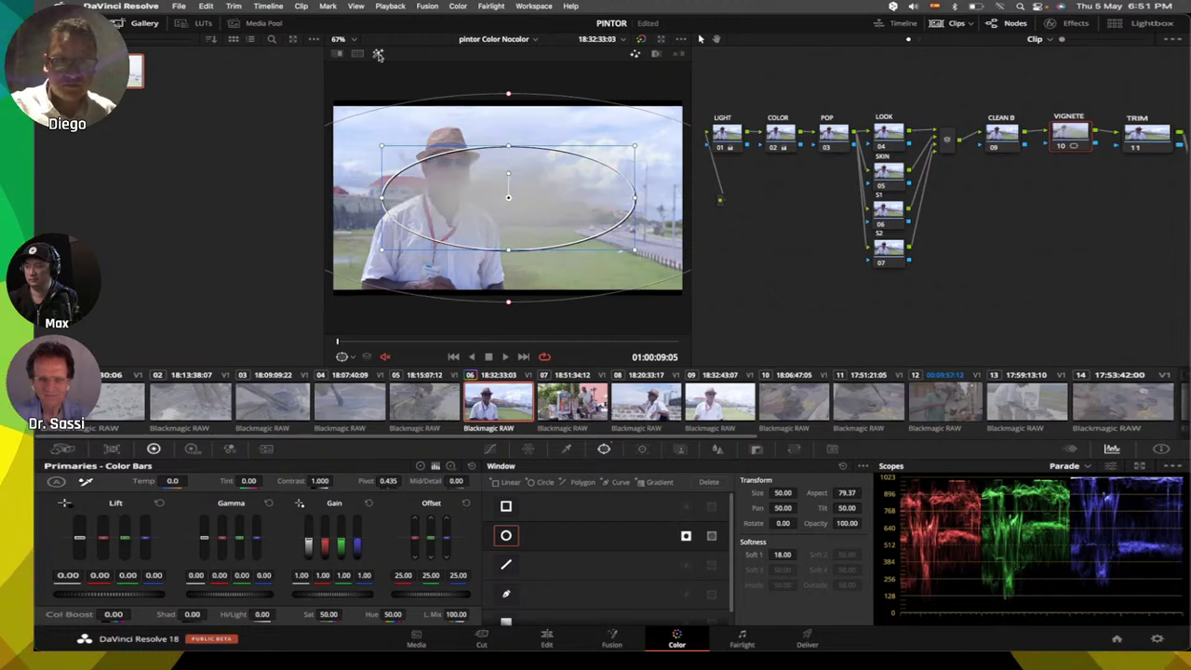
click(655, 56)
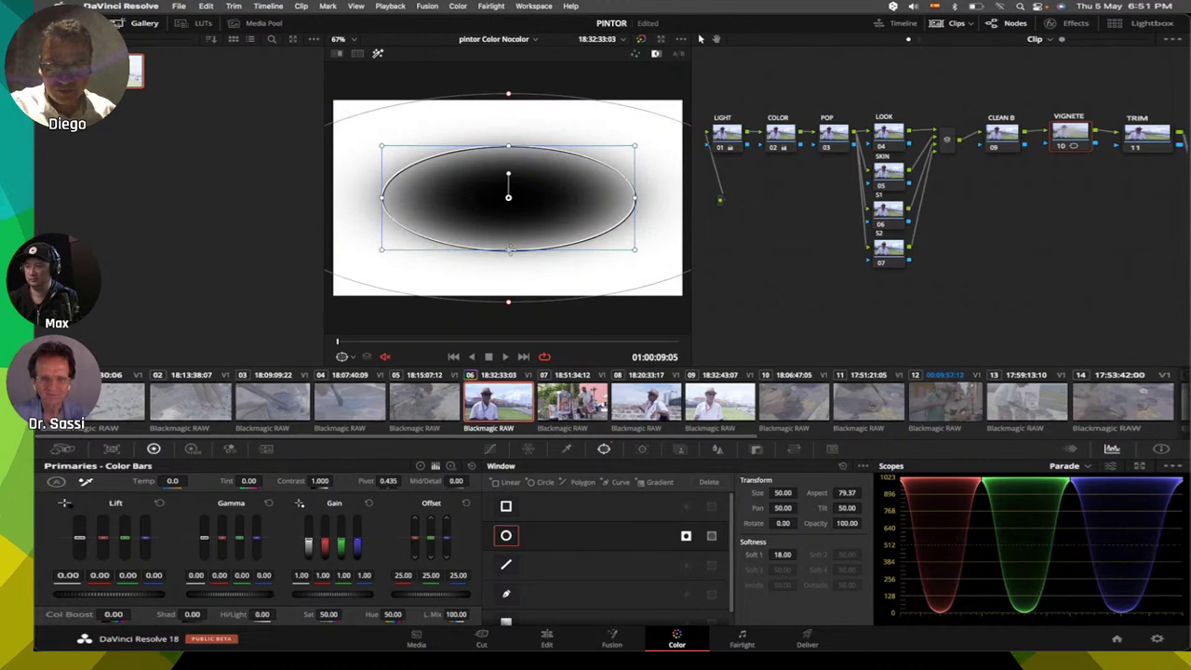
drag(508, 254, 509, 259)
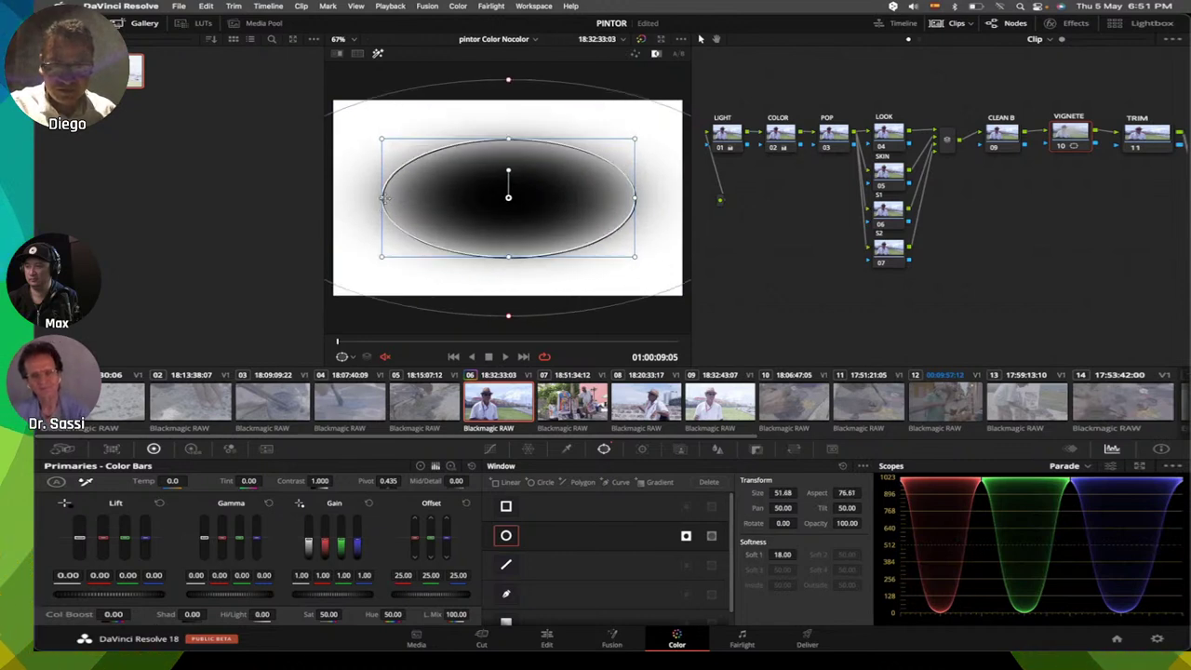
drag(382, 197, 366, 197)
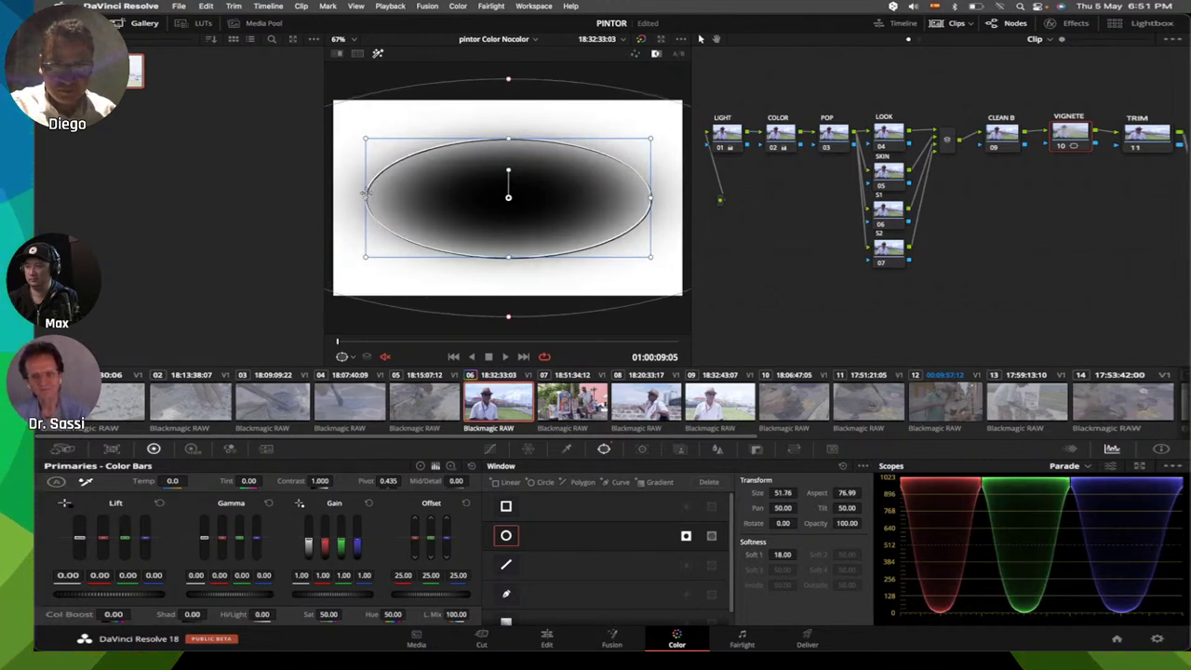
click(378, 54)
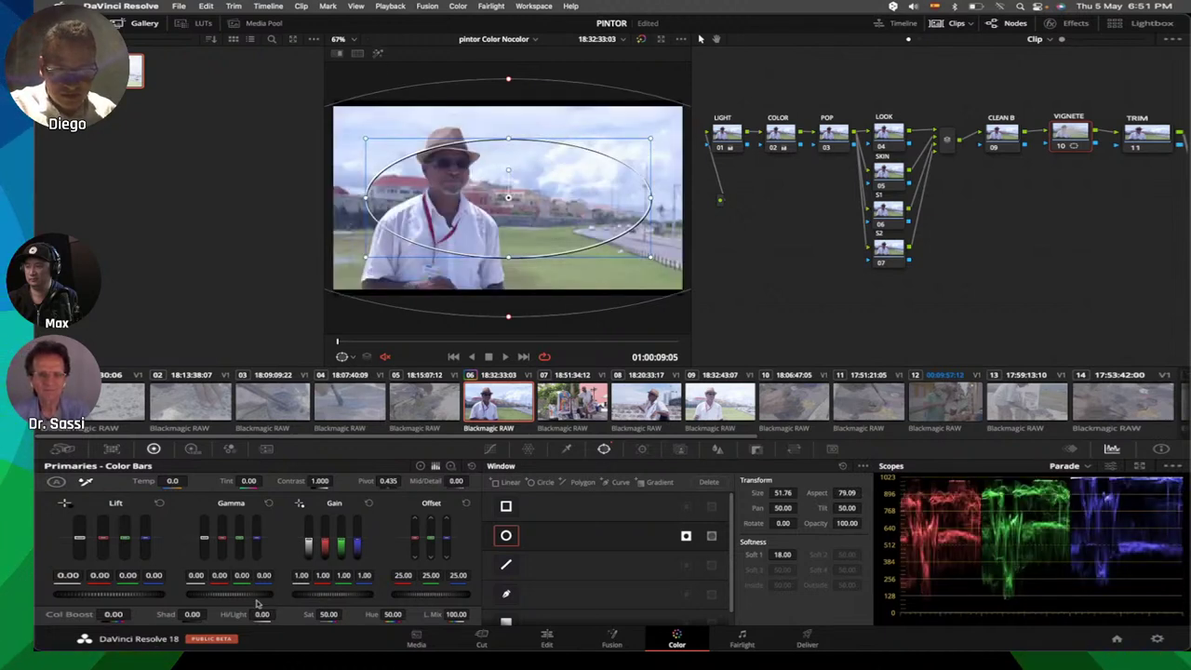
Step: Lower the master Gamma to -0.05 and Gain to 0.96
drag(256, 601, 244, 600)
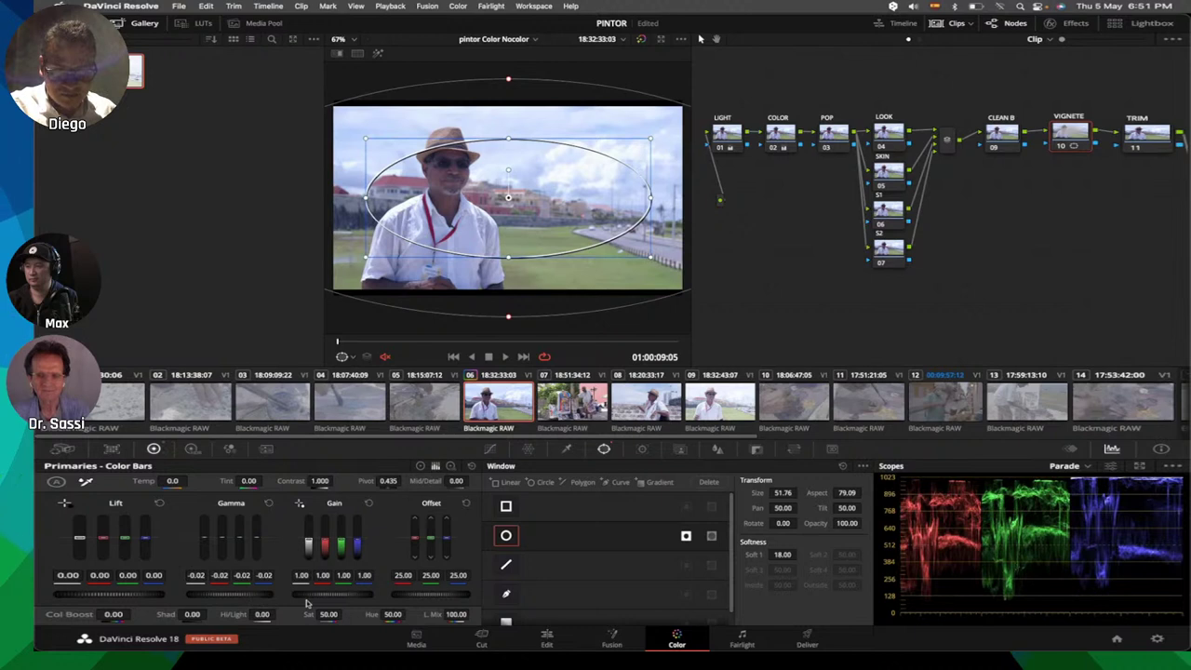
drag(358, 597, 346, 598)
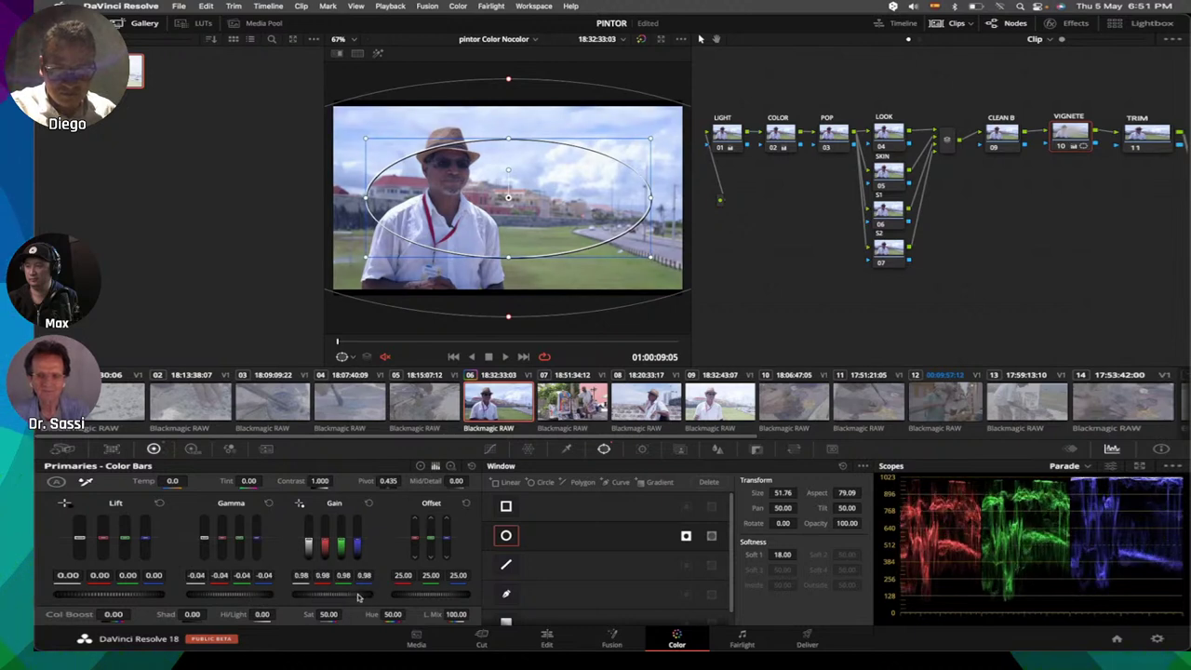
drag(214, 603, 211, 603)
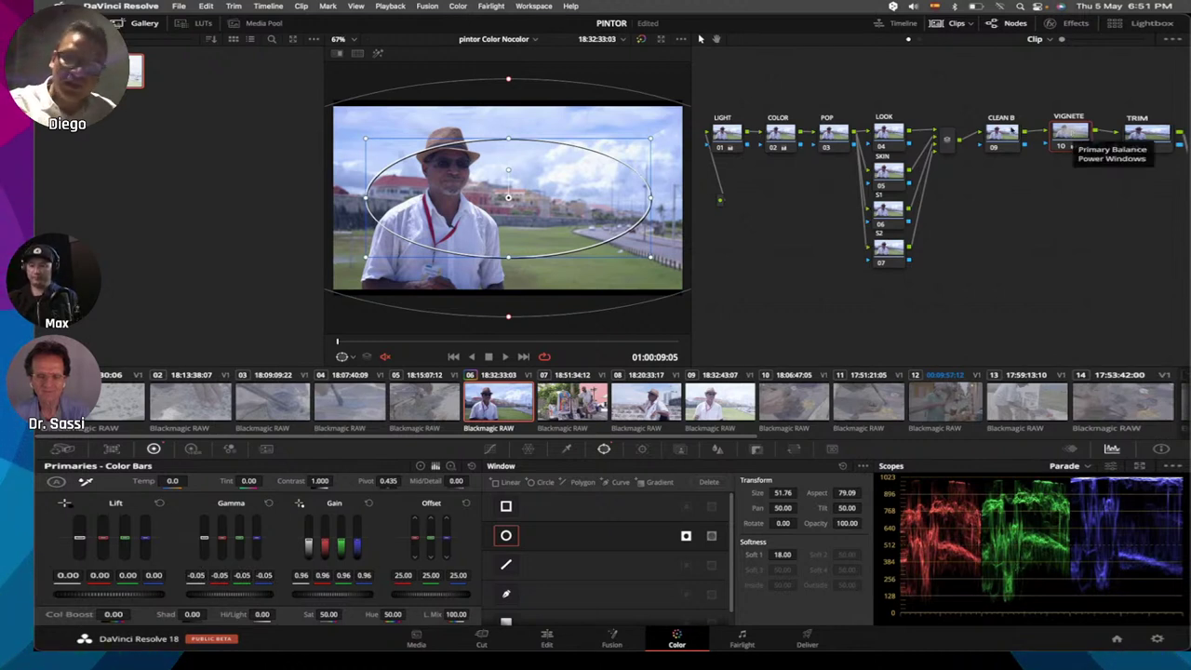
right_click(548, 171)
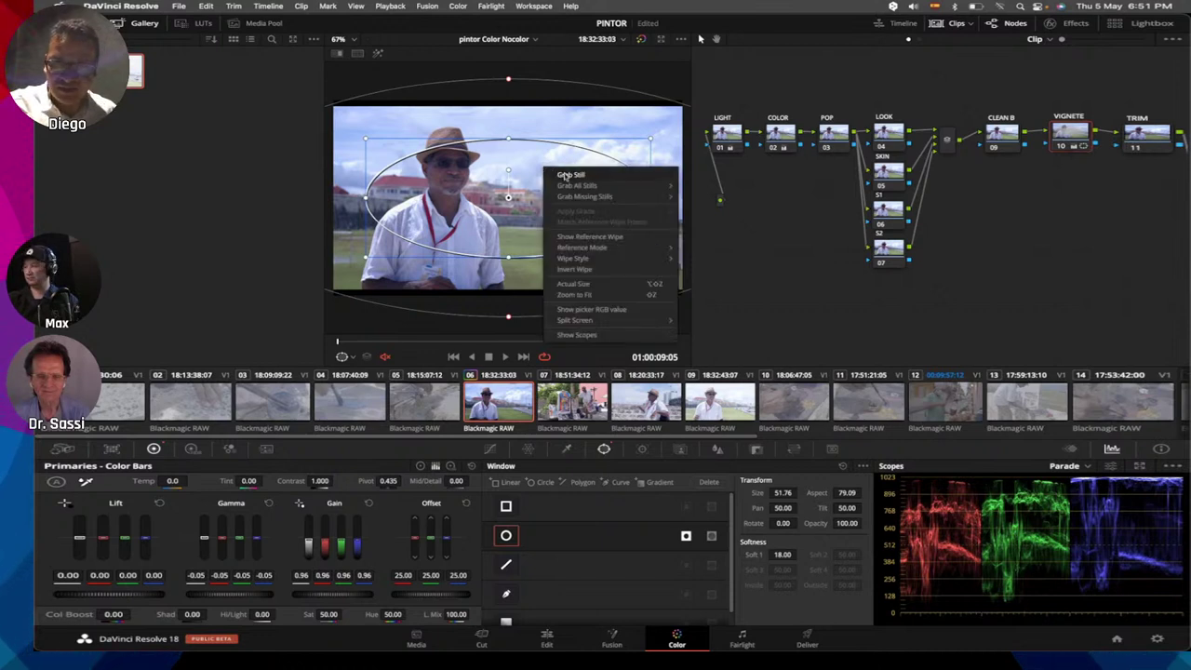
click(565, 175)
click(215, 85)
key(Delete)
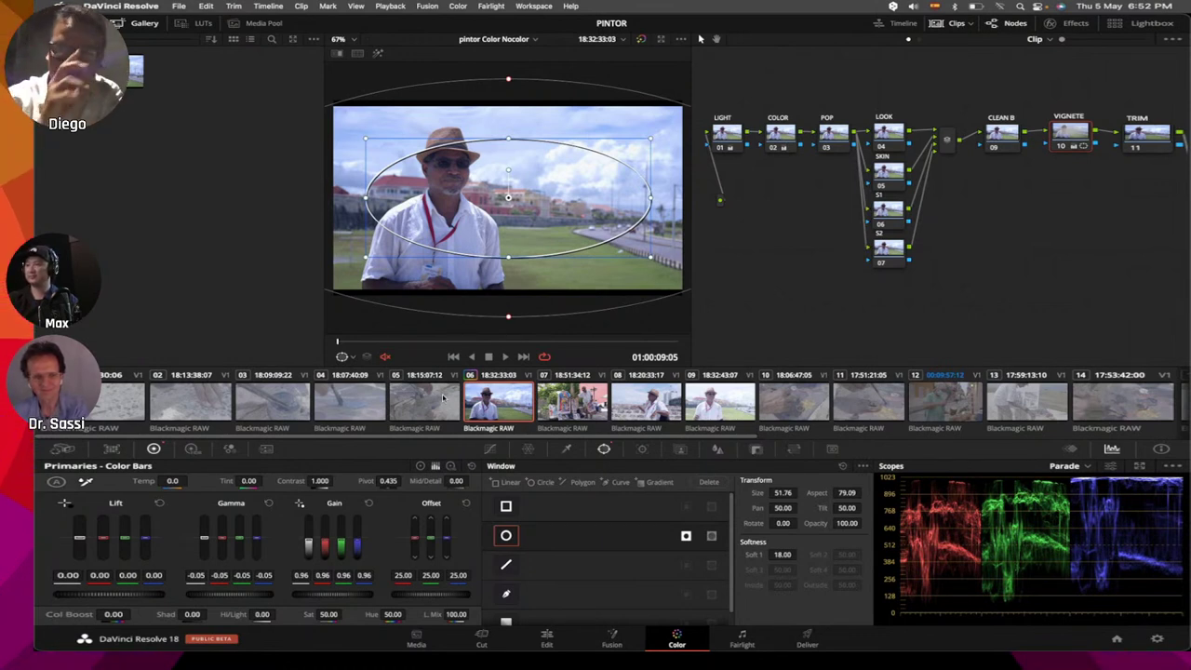
click(579, 409)
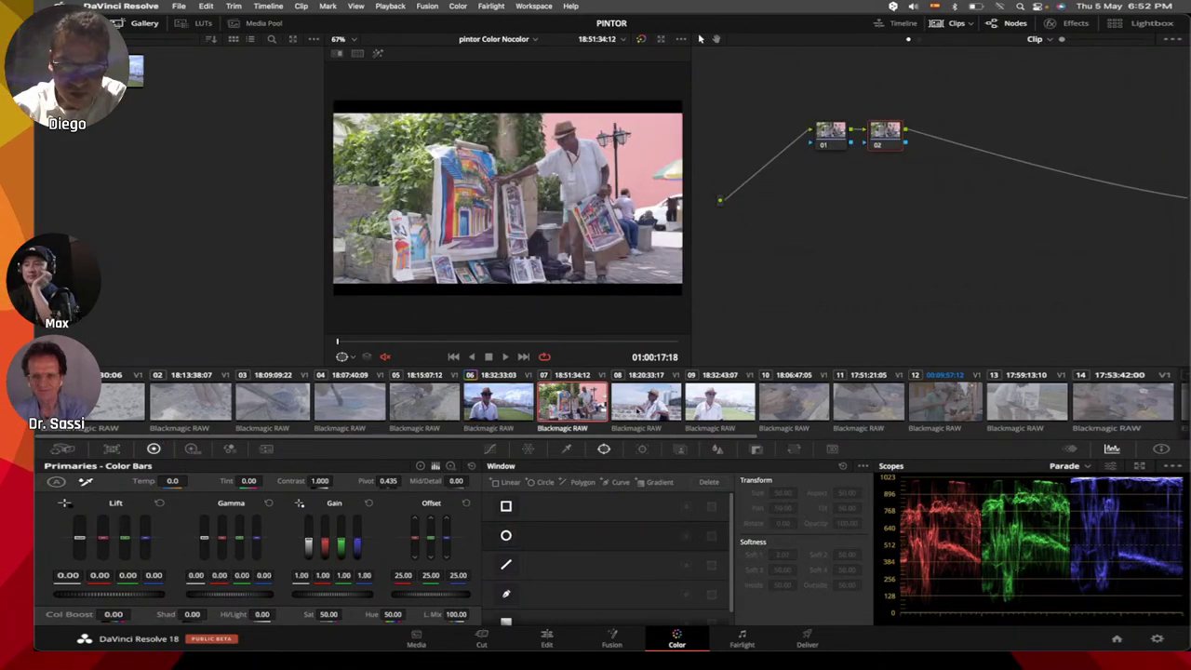
click(647, 402)
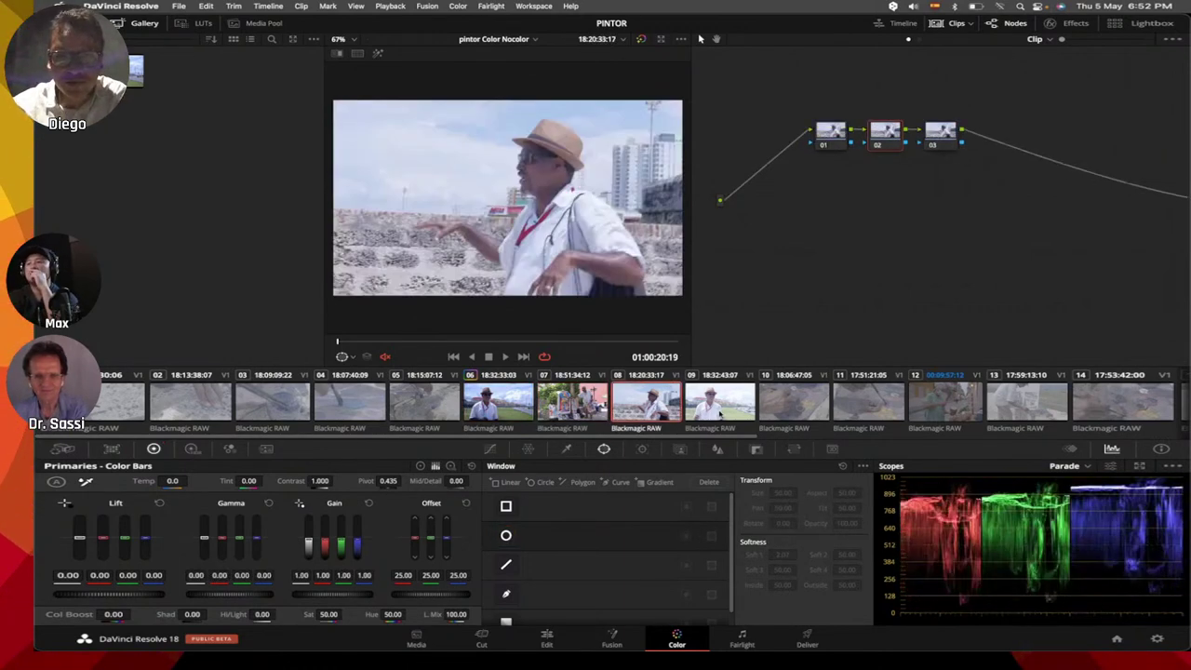
click(719, 409)
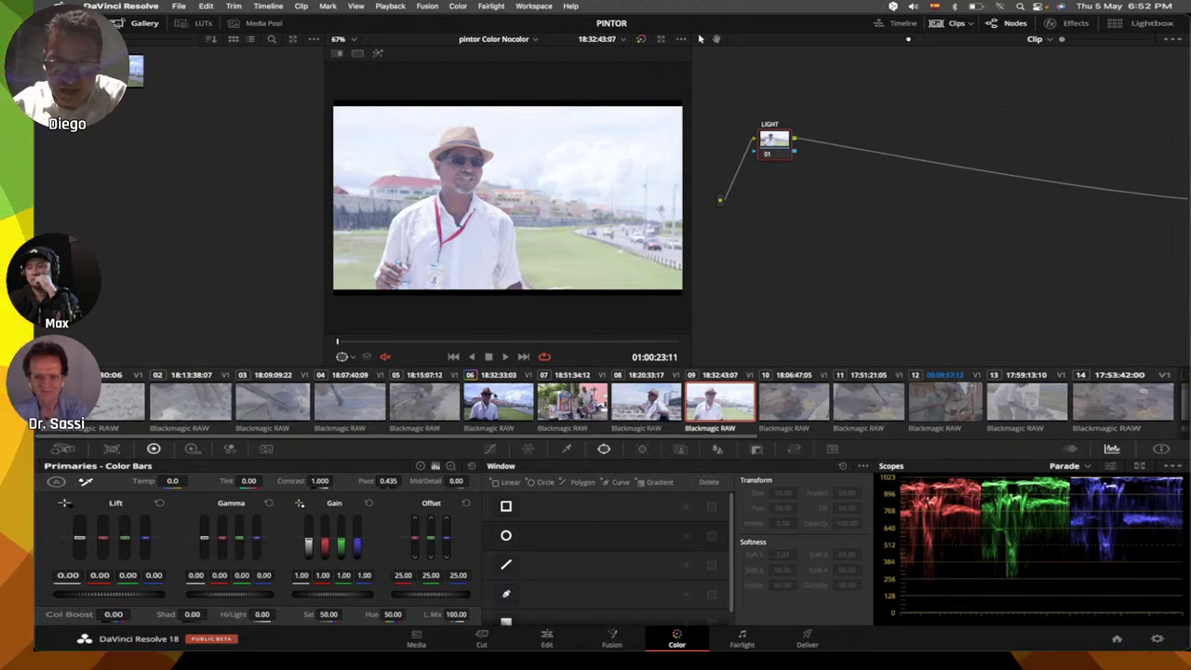
click(498, 400)
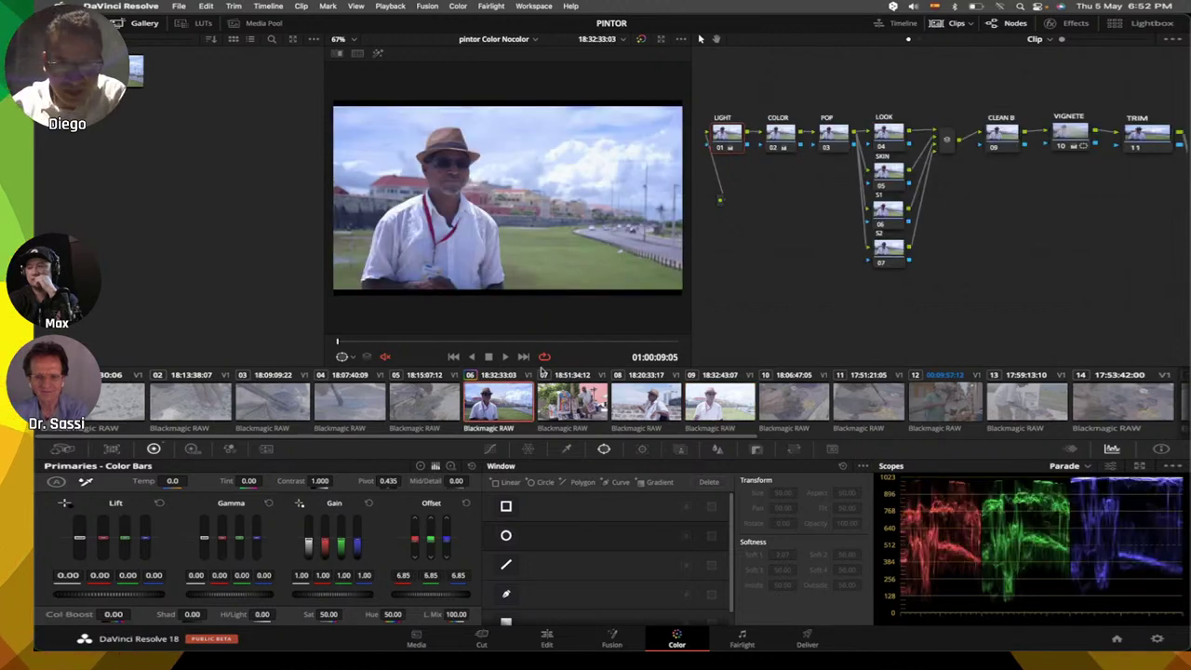
Step: Show clip names and set Timeline Thumbnail Mode to Source (C Mode)
click(513, 430)
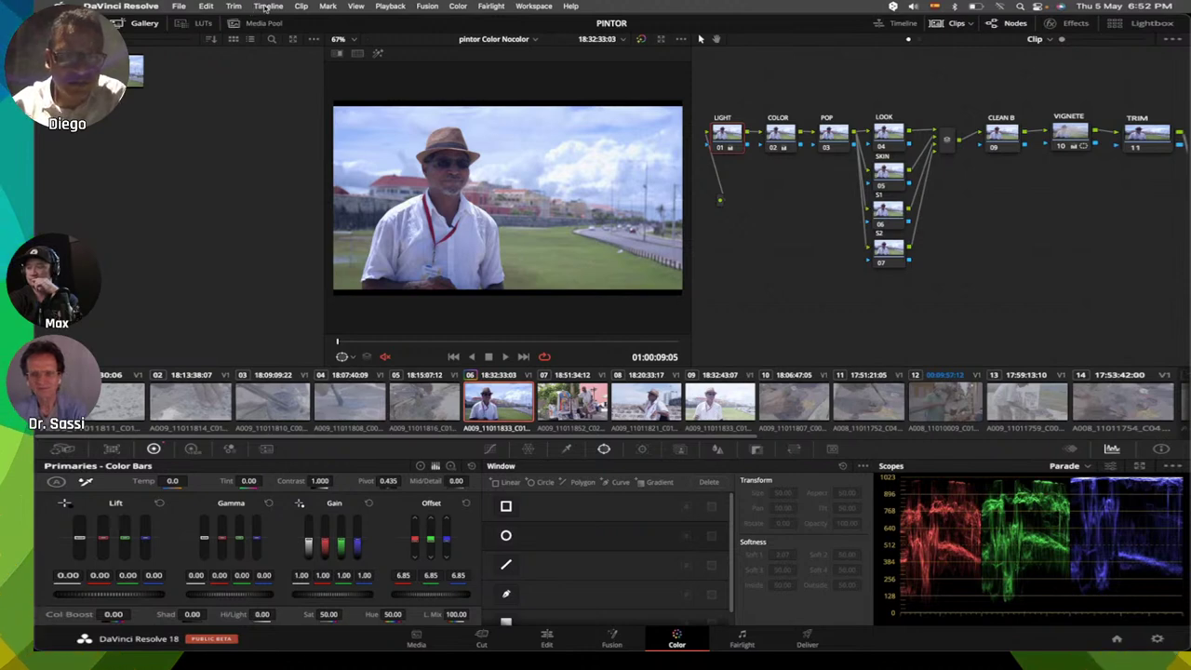
click(357, 6)
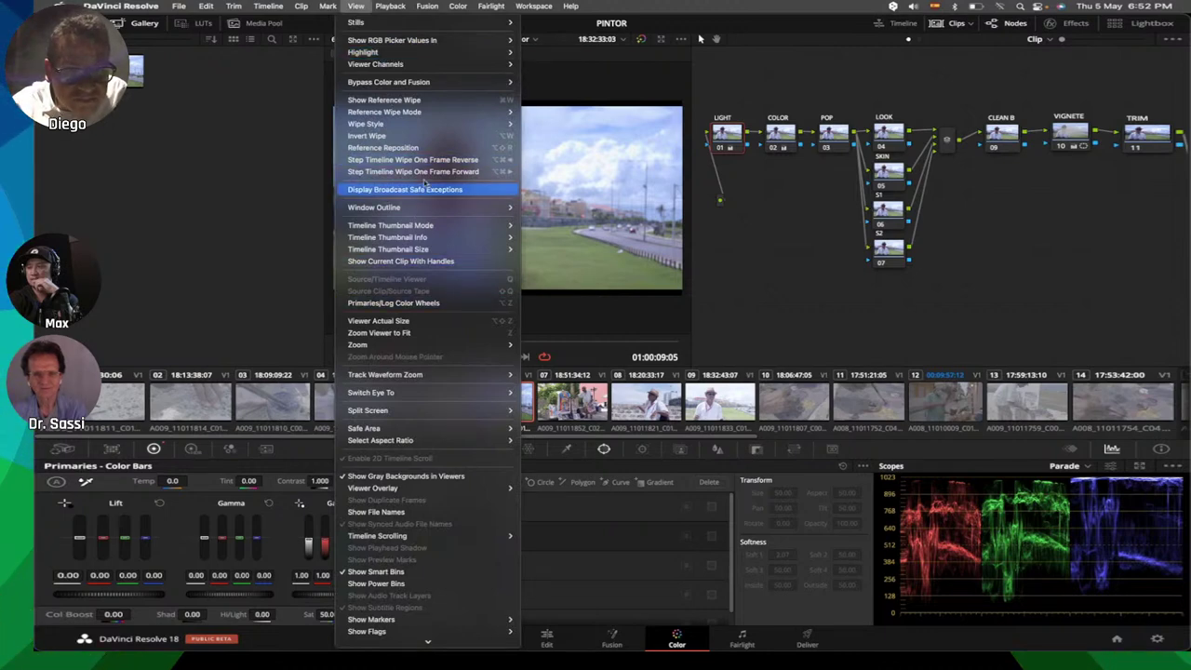
mouse_move(264, 6)
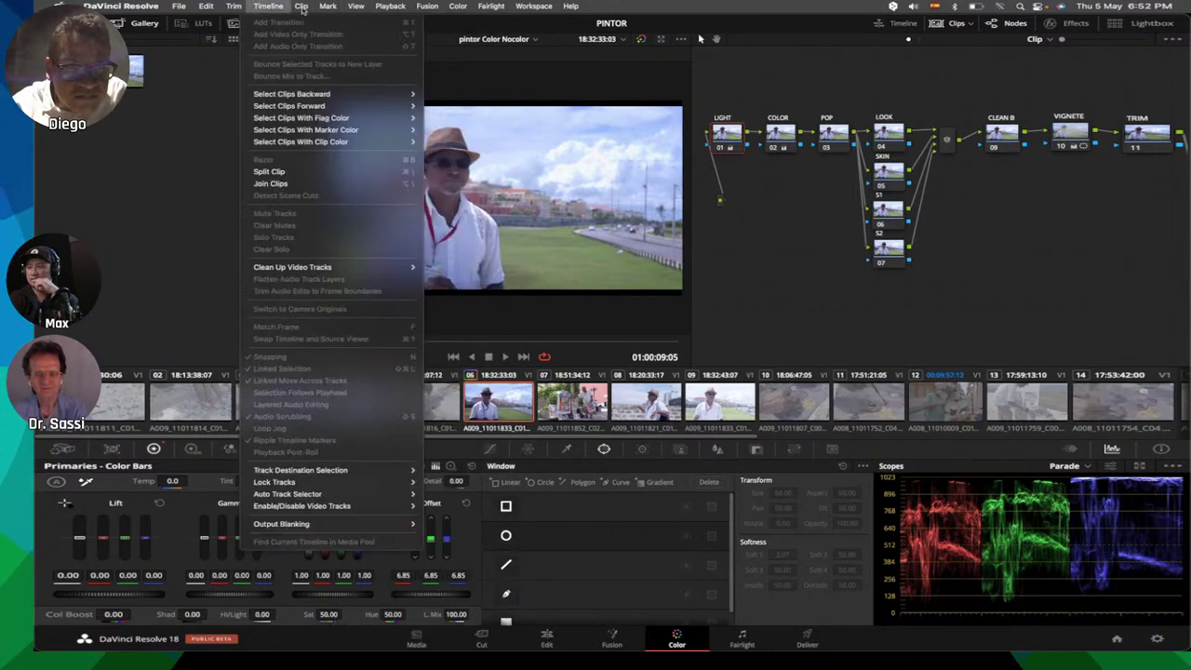
mouse_move(360, 7)
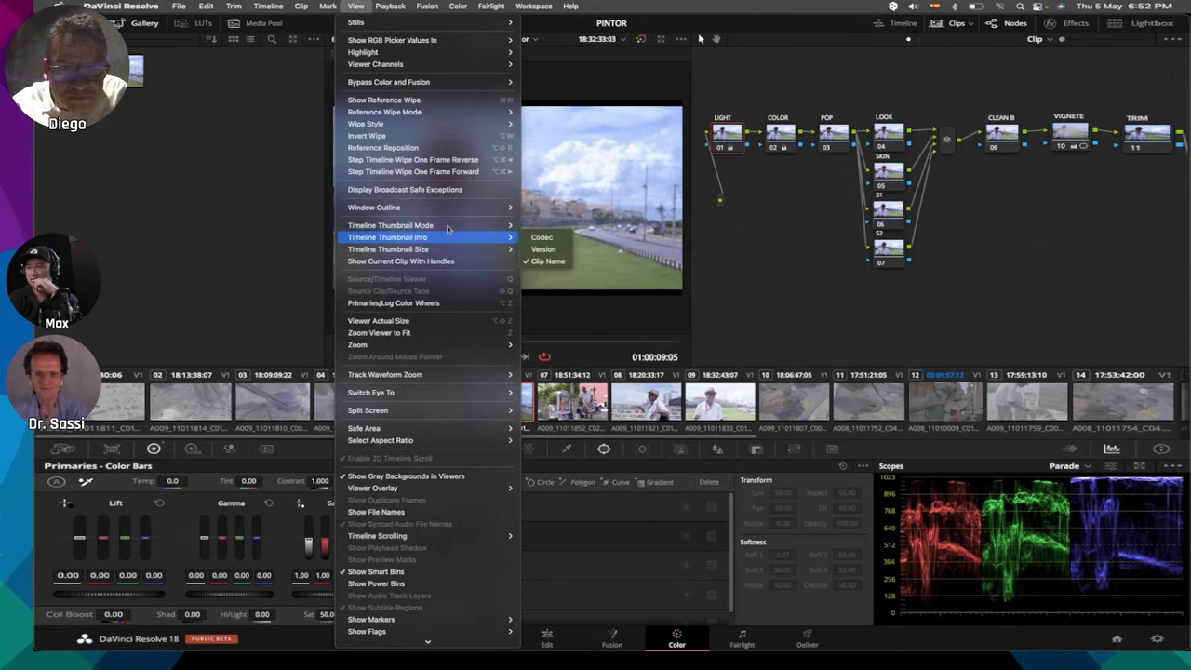
mouse_move(448, 228)
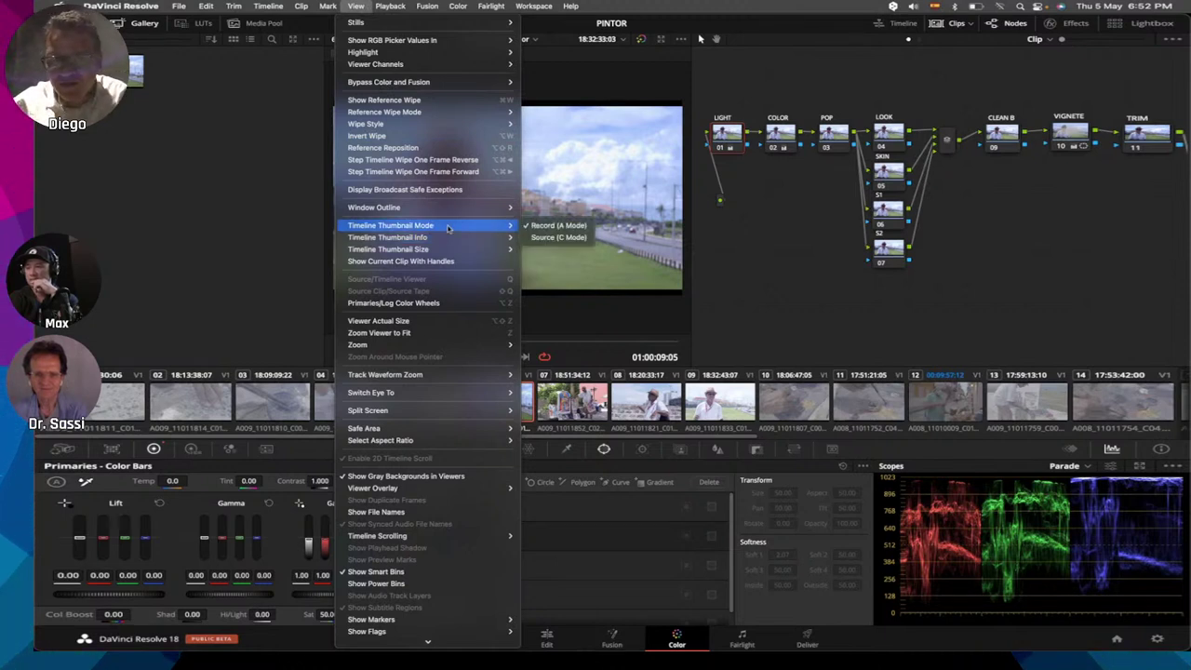
click(567, 238)
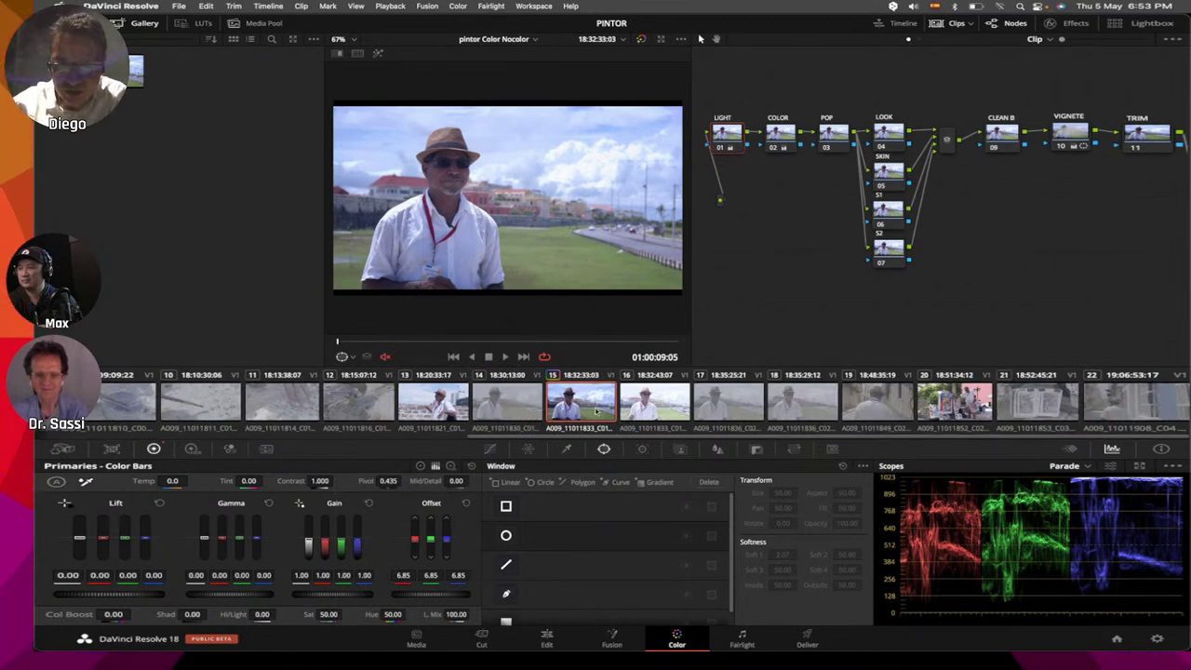
Step: Browse through the clips, checking clips 15 and 04, and stop on painter clip 05
key(Down)
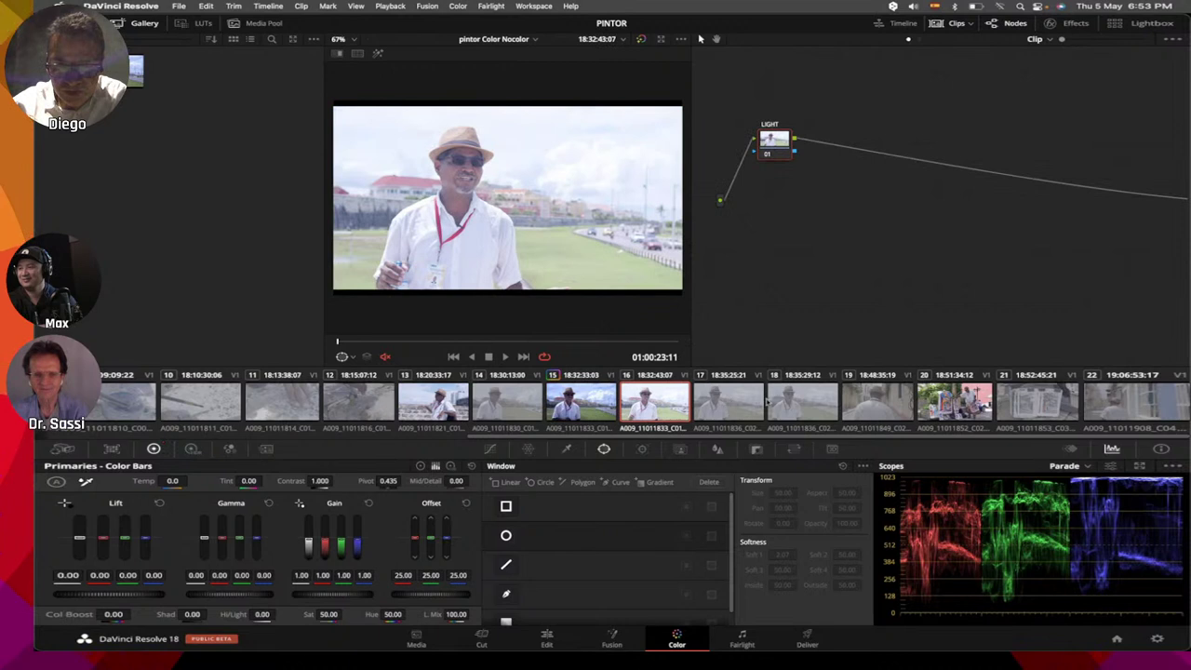
key(Down)
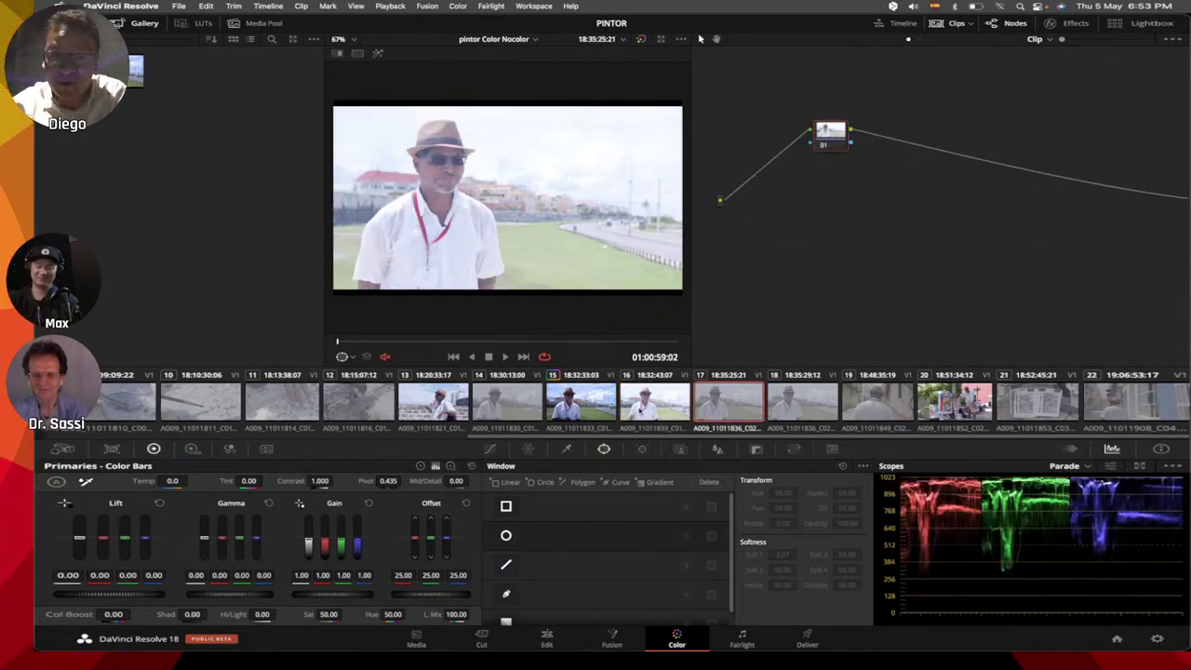
key(Down)
click(586, 410)
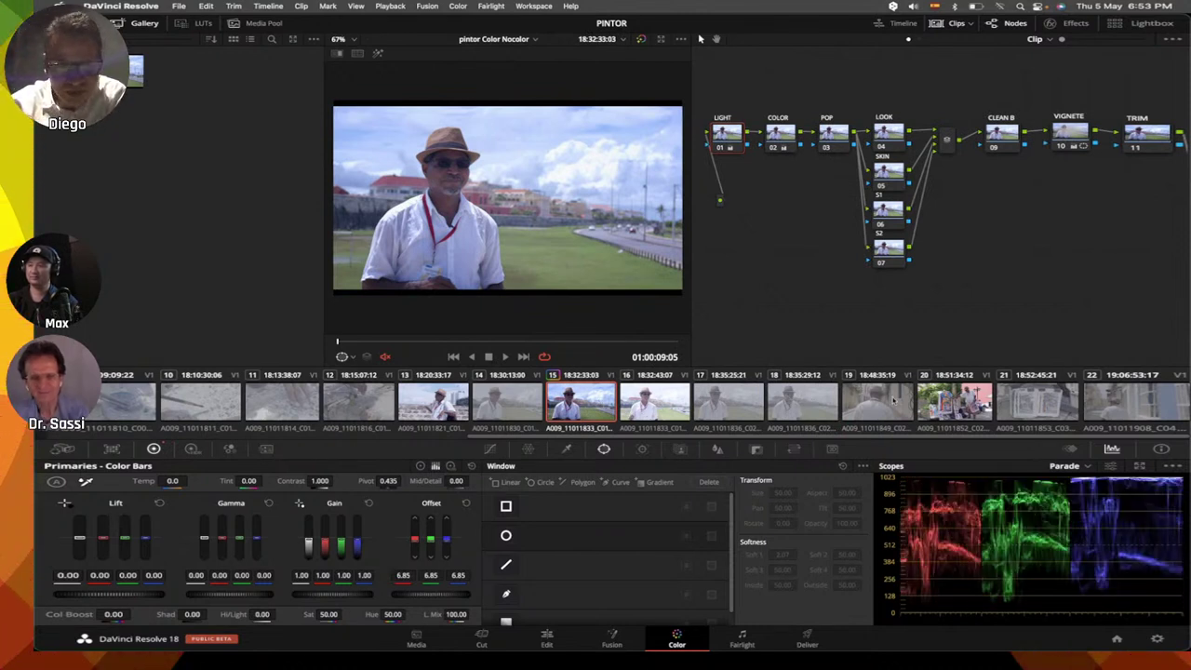
scroll(889, 403, left, 3)
scroll(889, 403, right, 3)
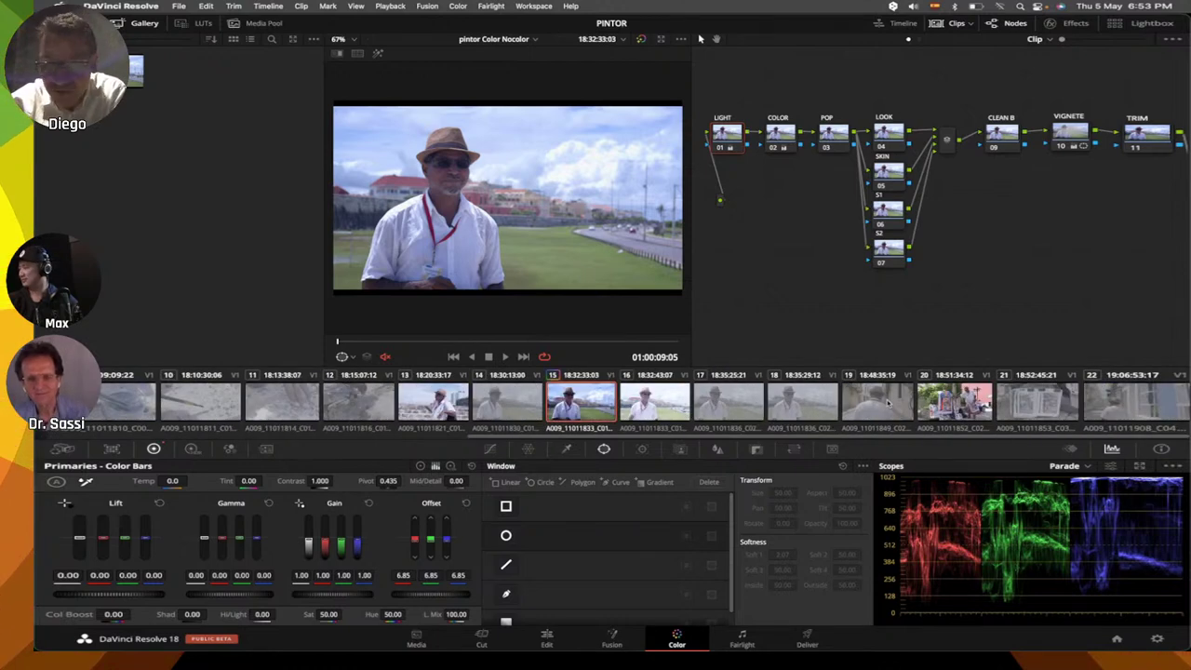
scroll(884, 407, left, 6)
scroll(875, 415, left, 4)
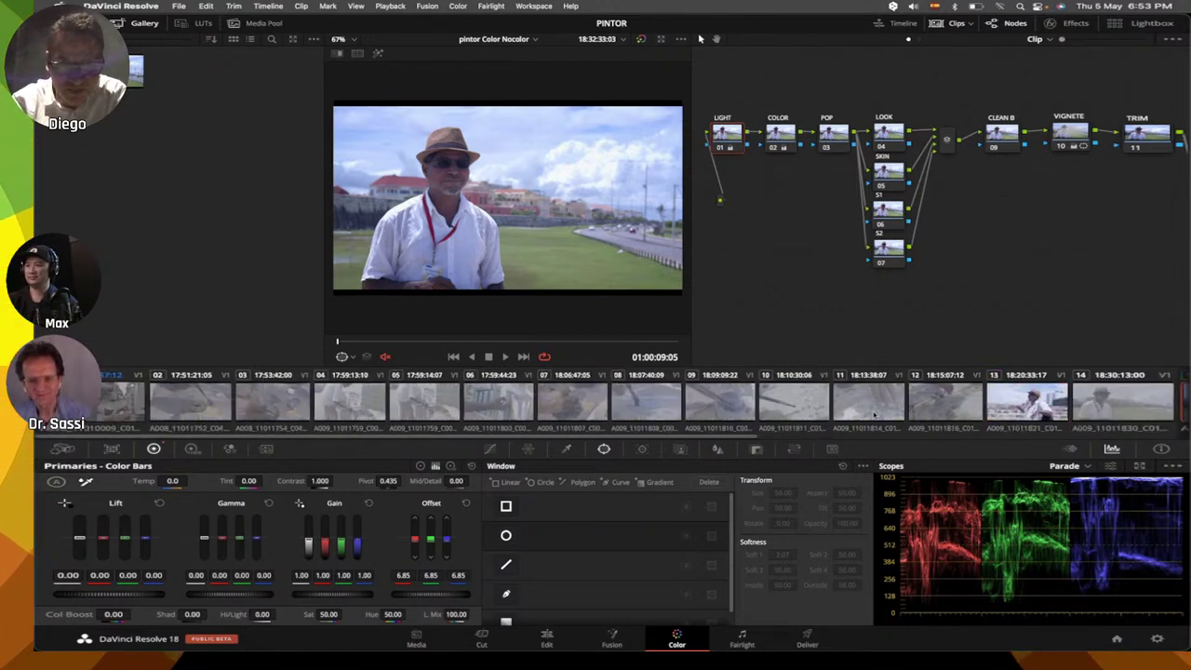
click(359, 403)
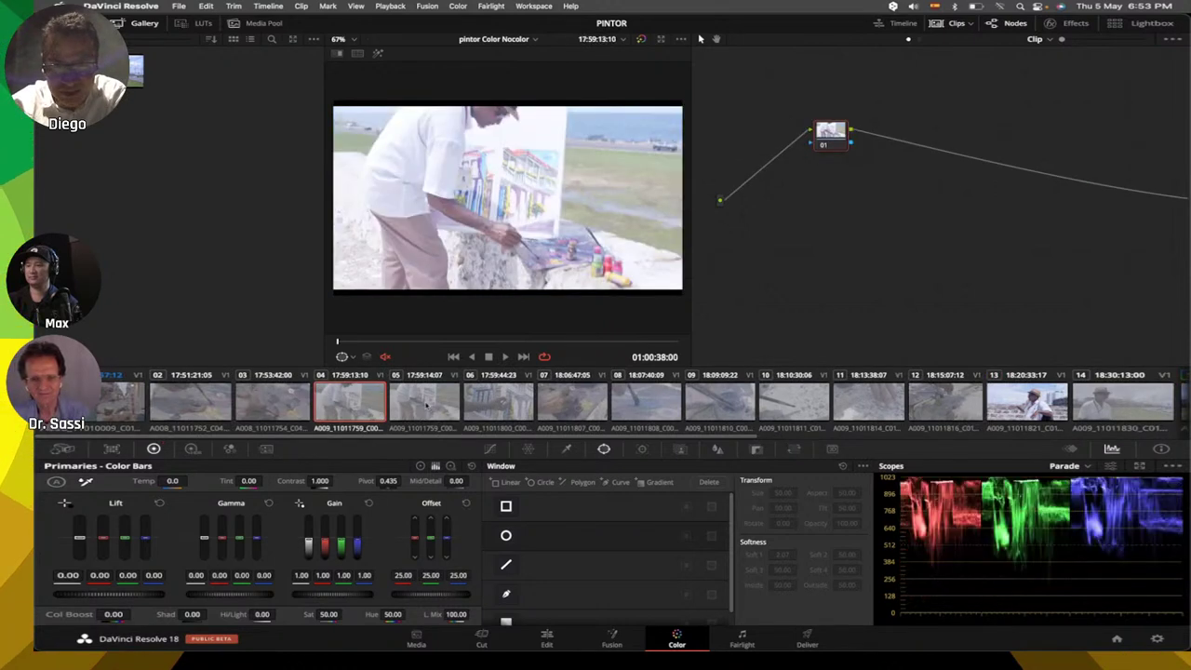
click(420, 403)
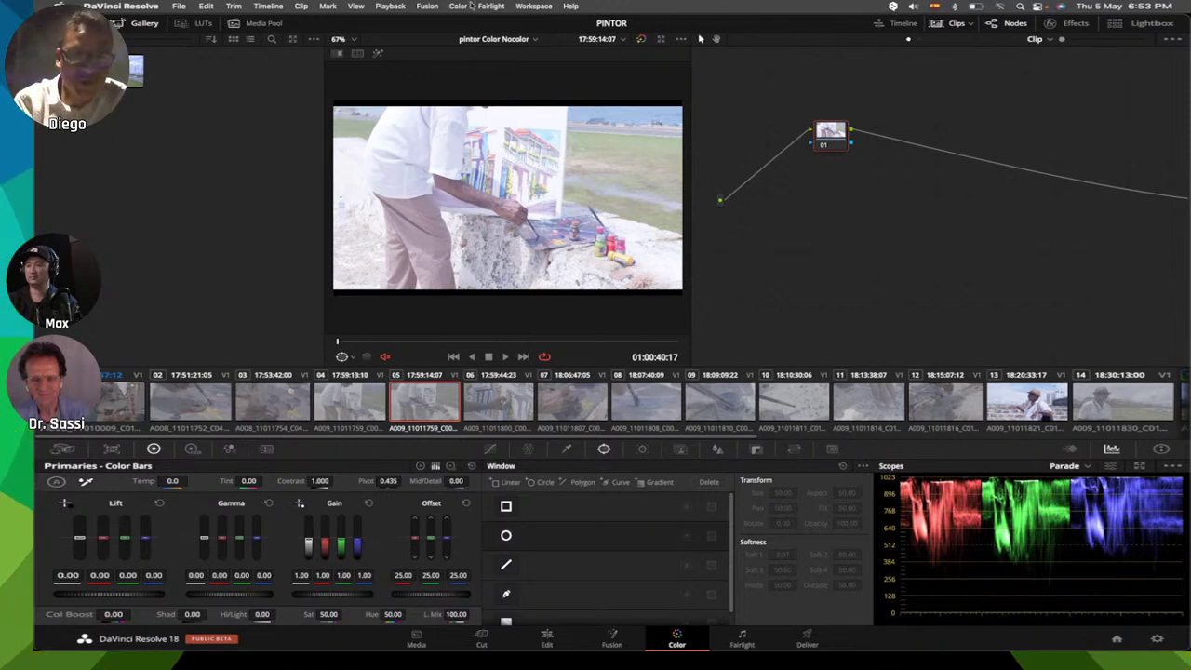
click(356, 5)
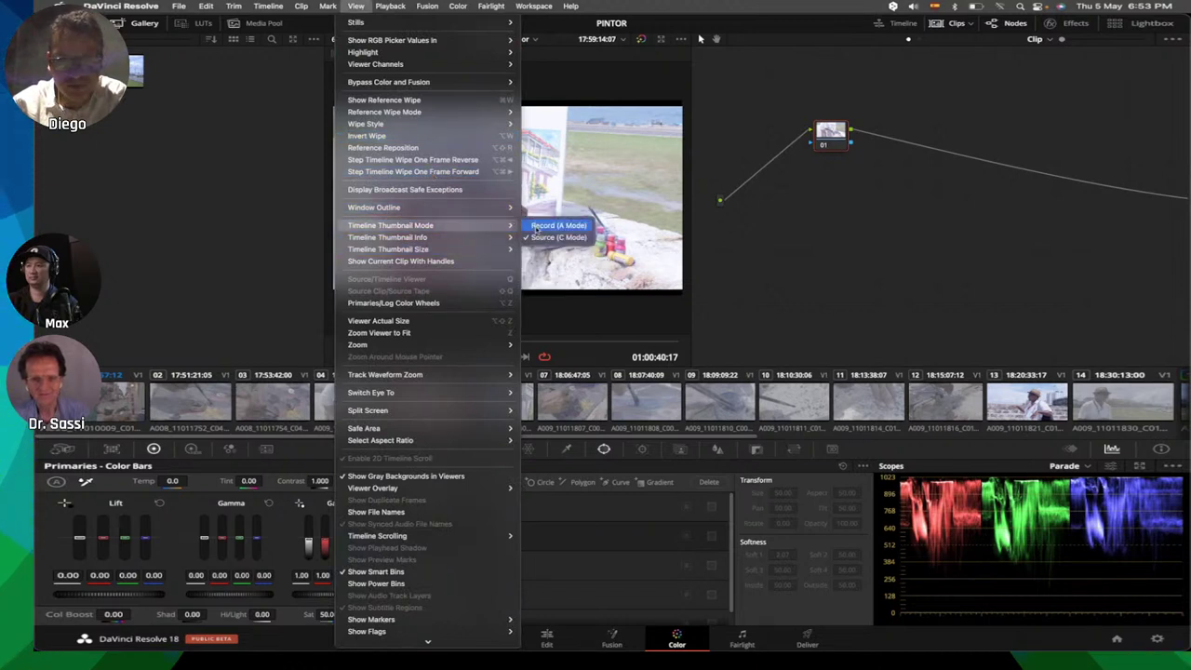
Step: Set Timeline Thumbnail Mode to Record (A Mode) and select graded interview clip 06
click(536, 226)
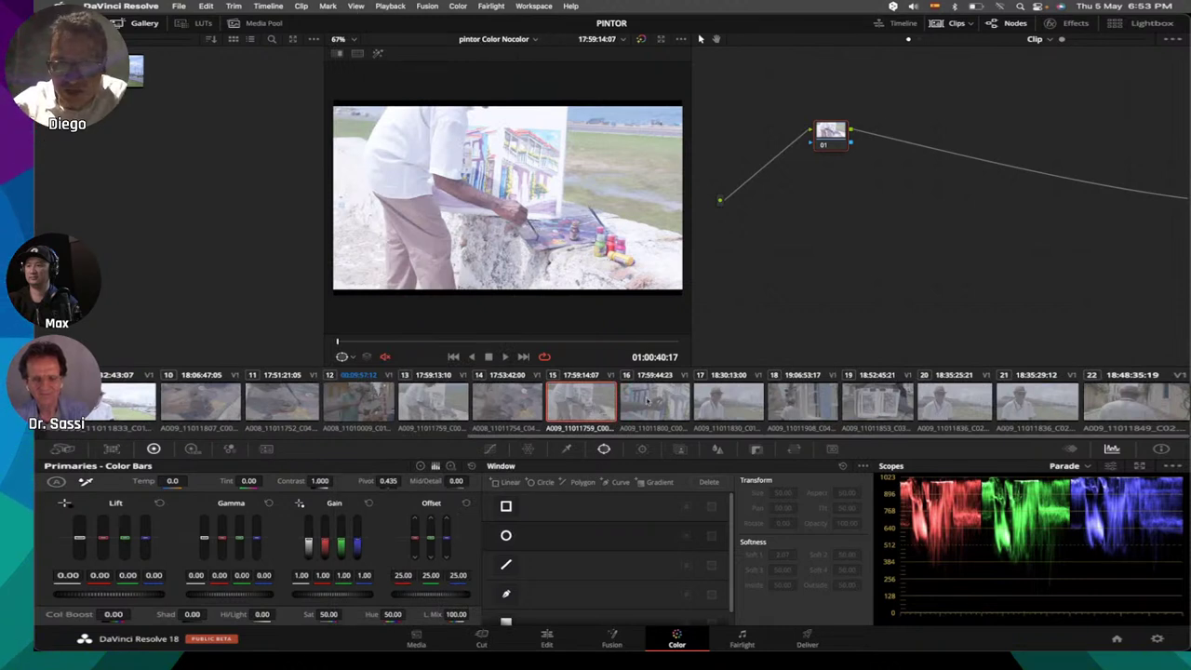
scroll(669, 402, up, 5)
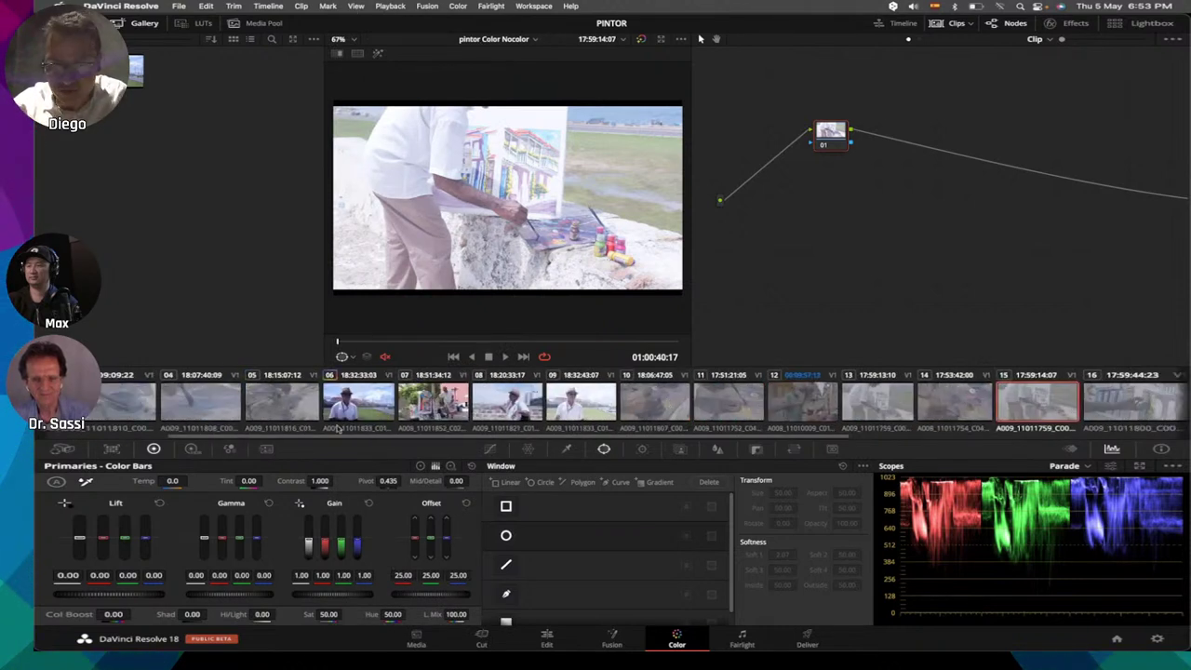
click(352, 409)
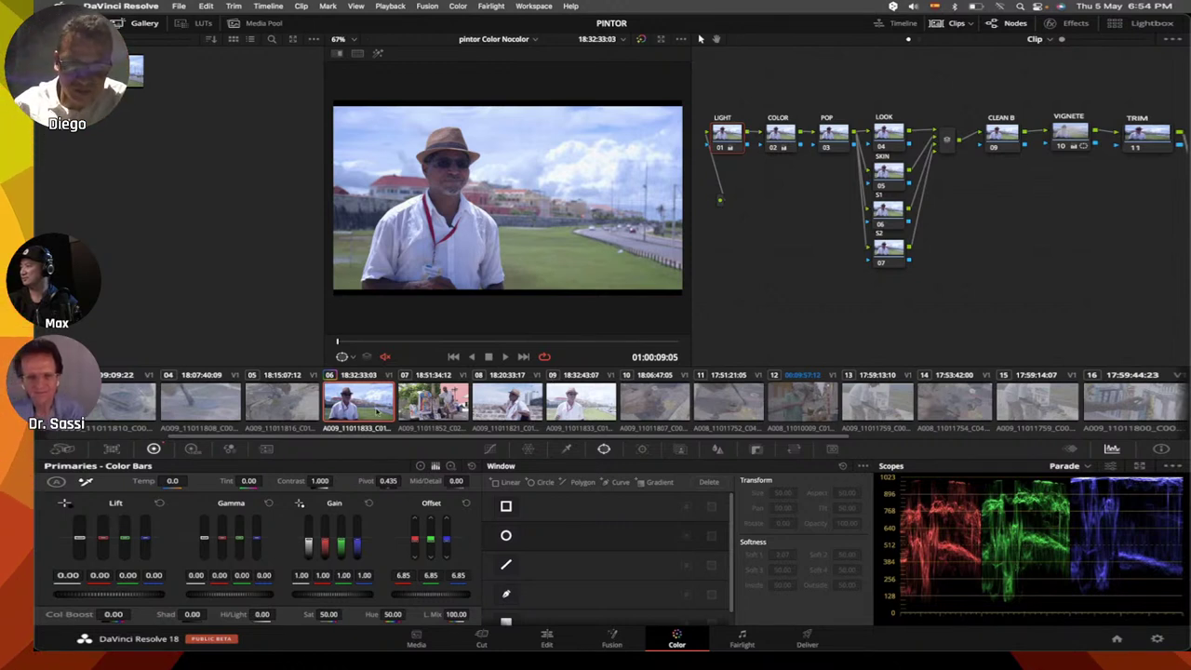
Step: Switch clip 06 to Use Remote Grades and reset its offset back to 25
right_click(431, 400)
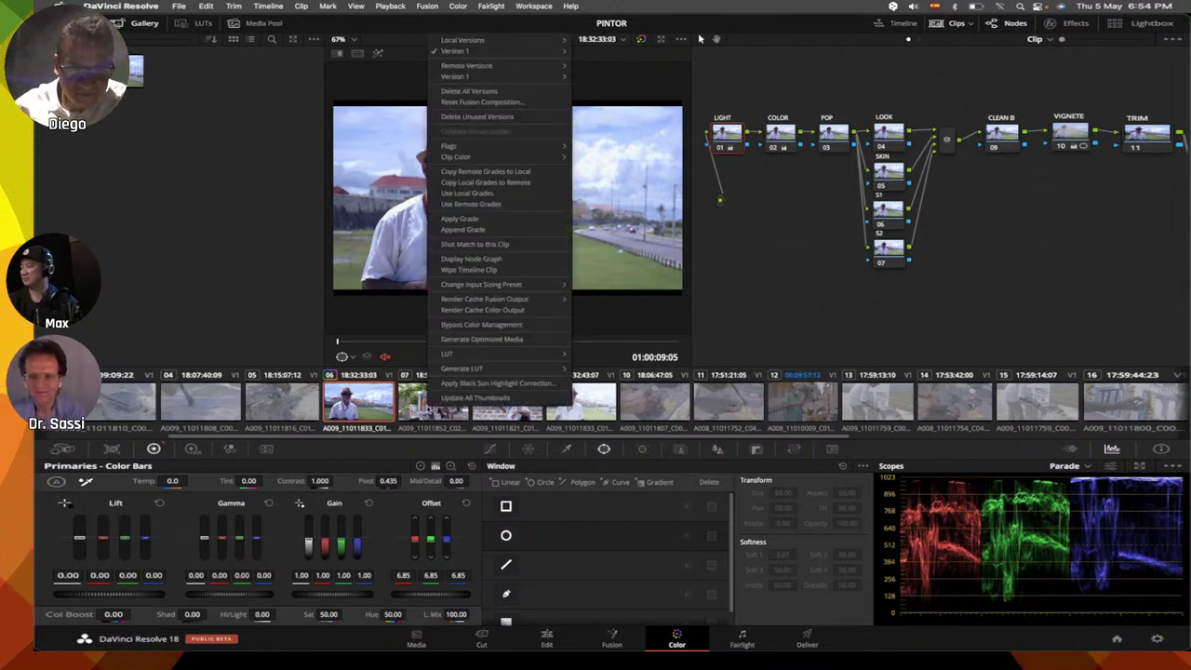
click(504, 206)
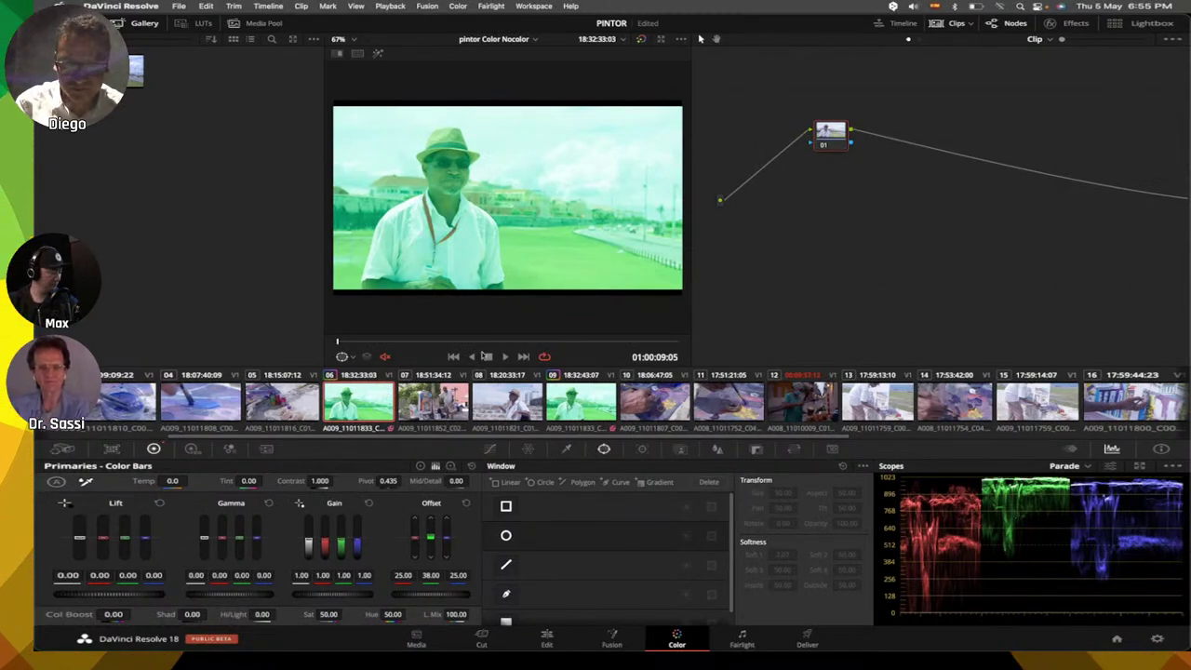
click(472, 468)
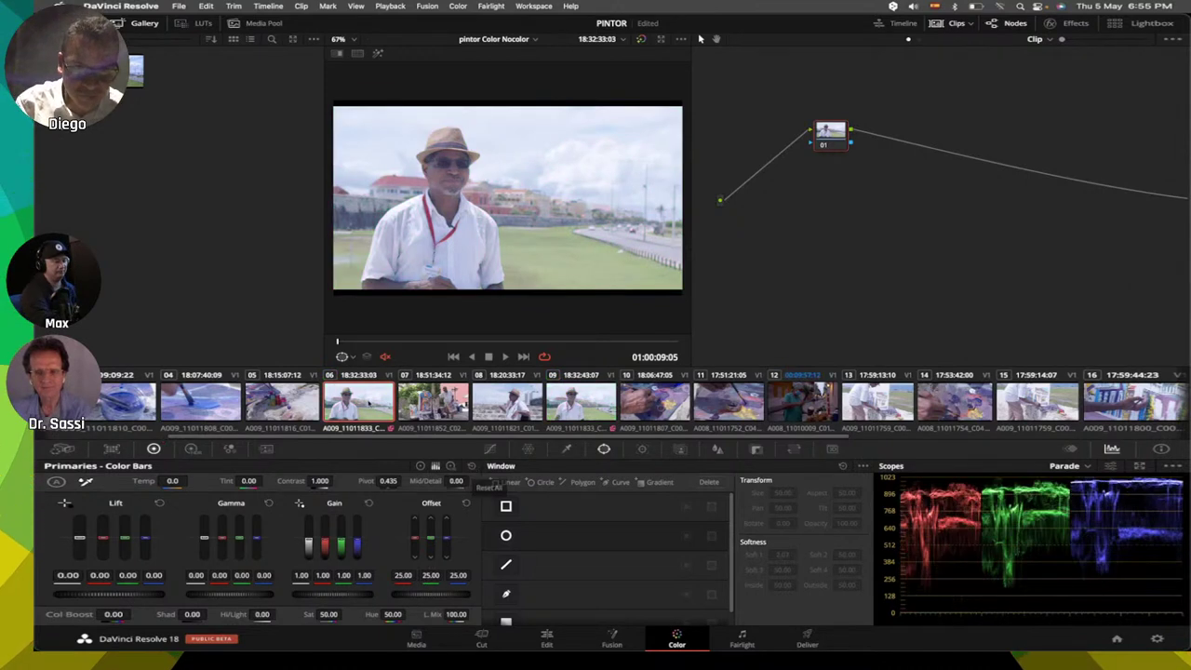
Step: Restore clip 06's local grade, then compare it with clip 09 and return
right_click(362, 402)
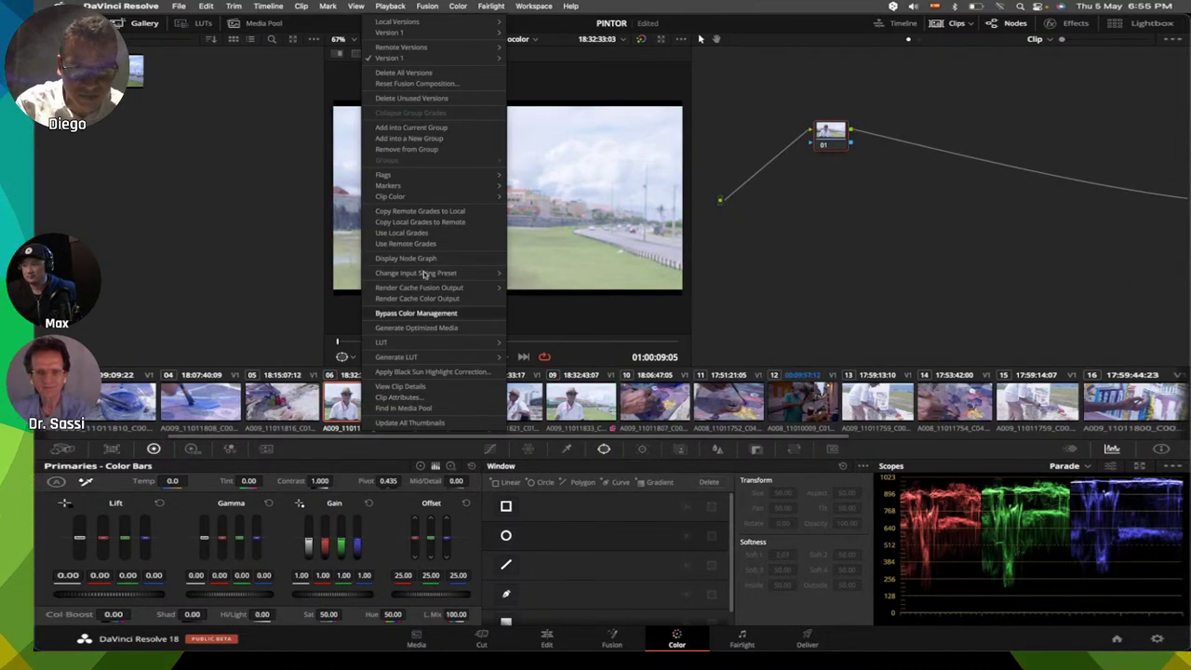
click(438, 234)
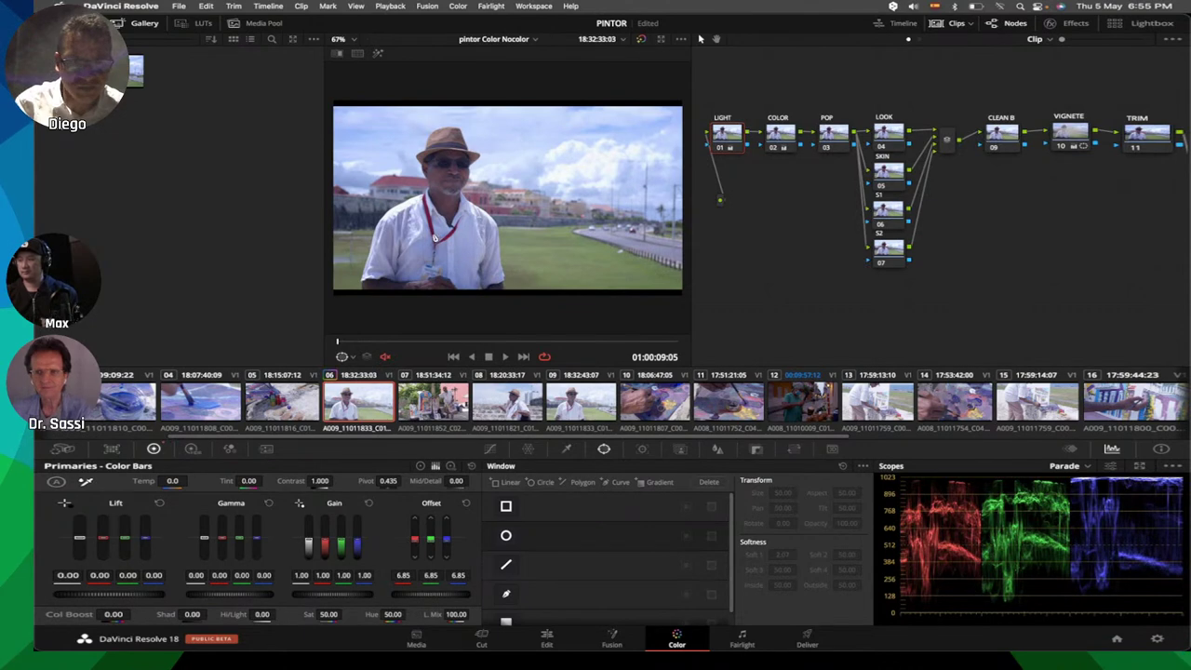
scroll(308, 409, up, 3)
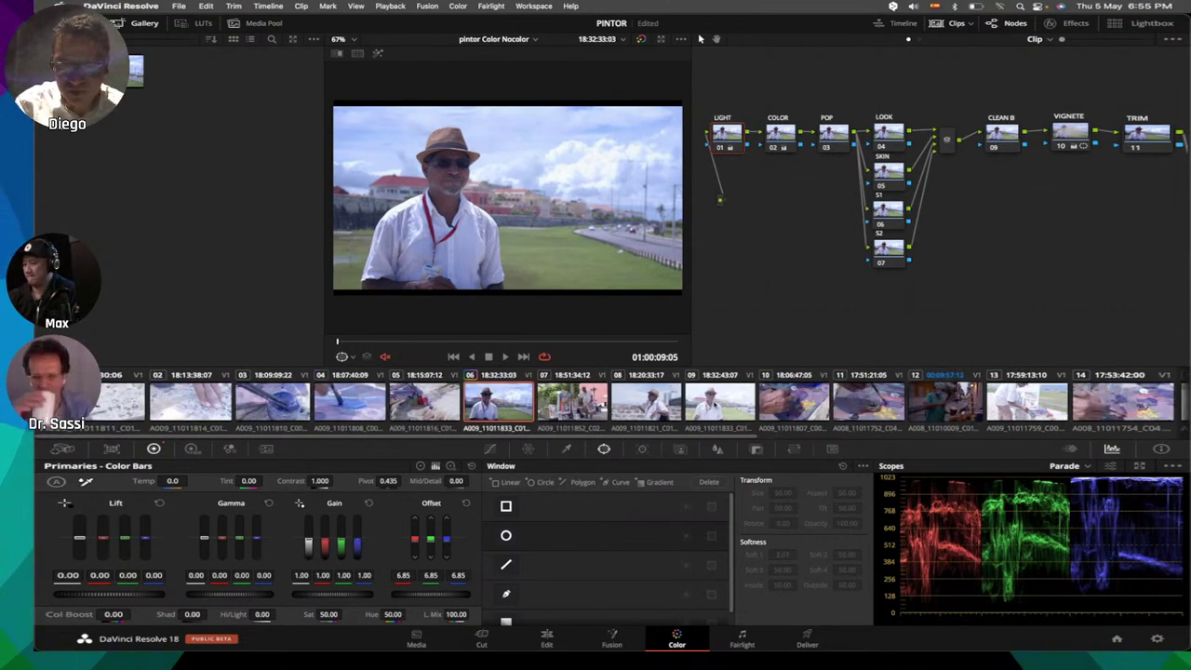
click(719, 402)
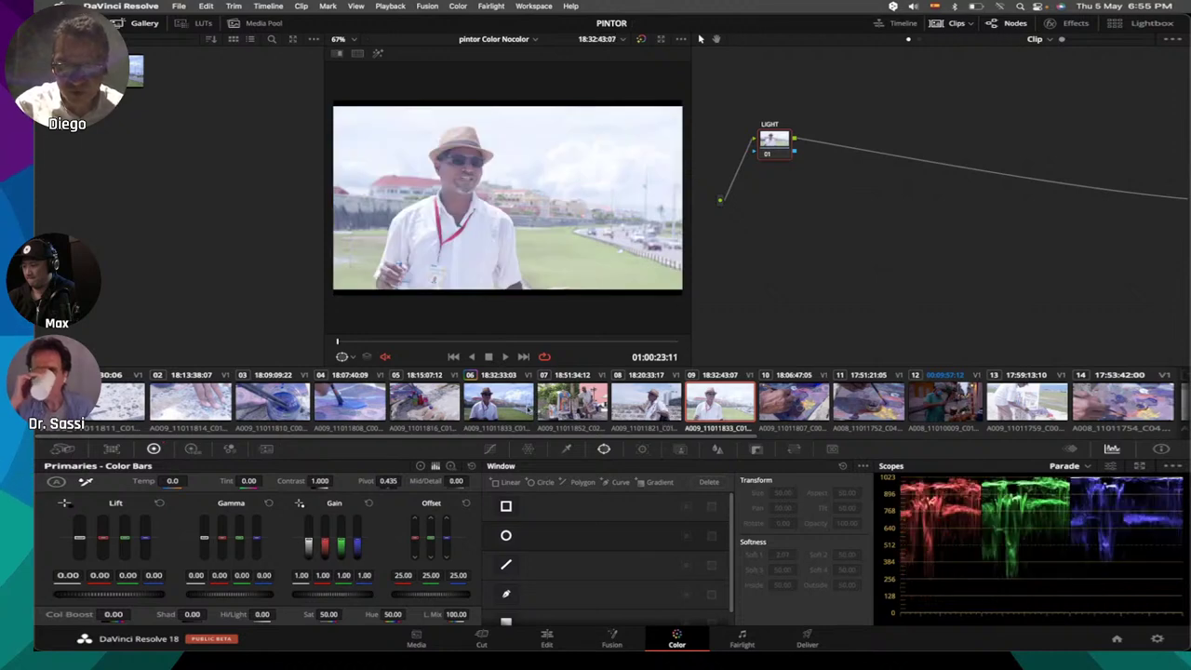
click(498, 402)
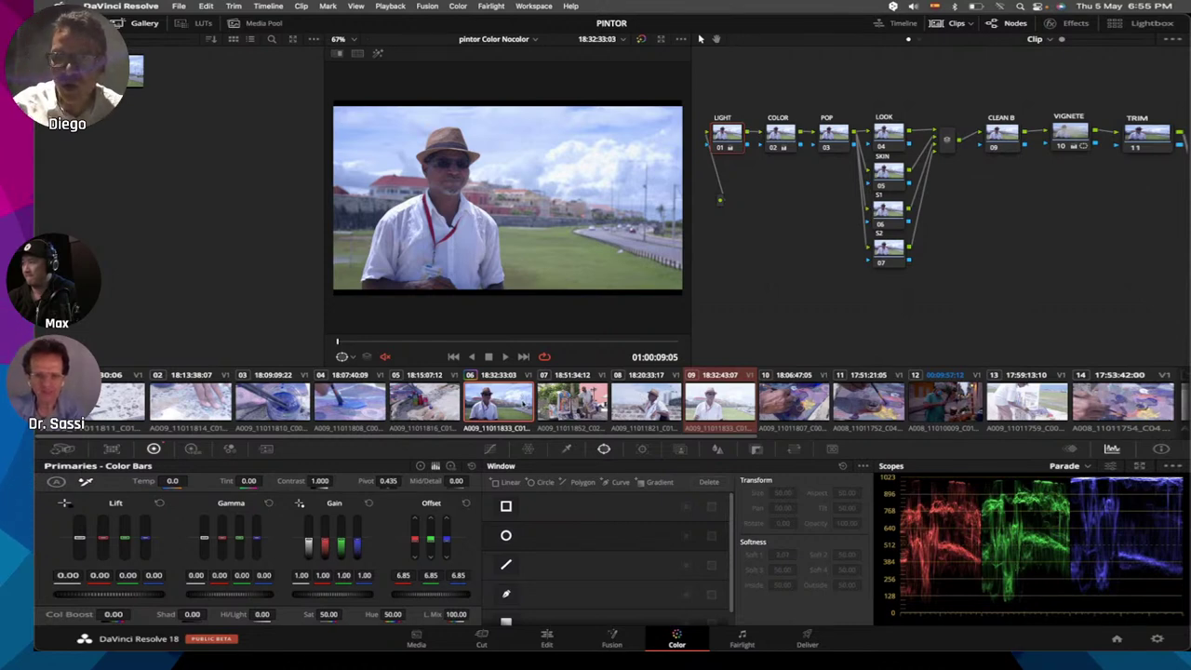
Step: Add three more interview clips to the selection in the lightbox grid
click(1151, 24)
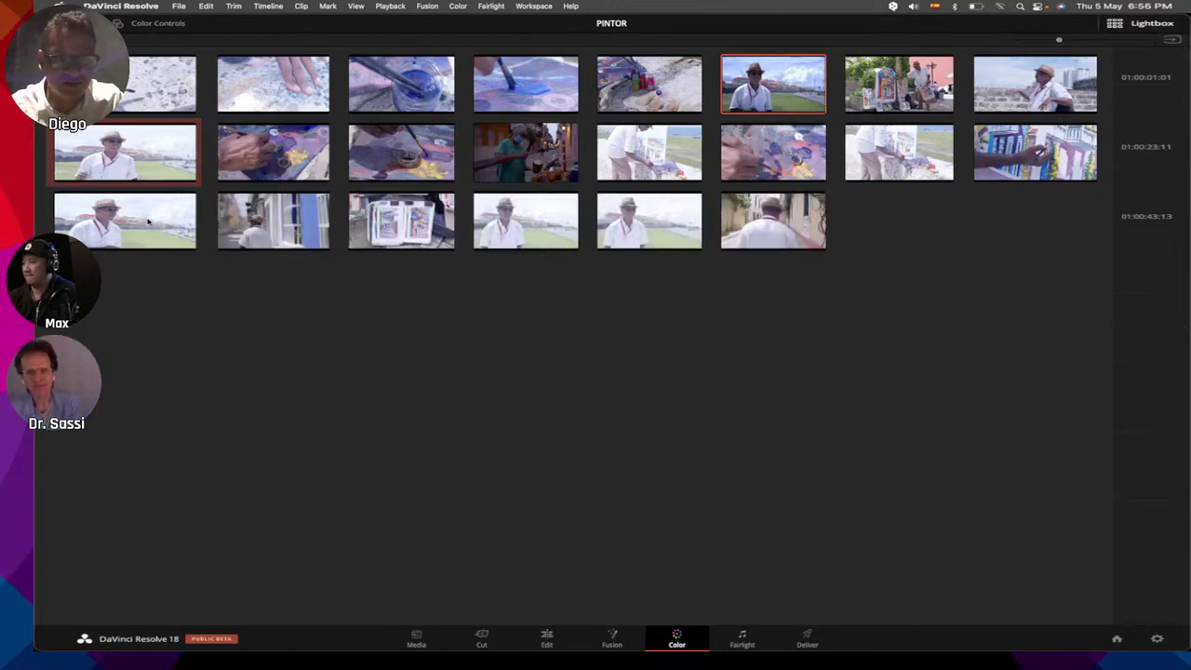
super+click(533, 234)
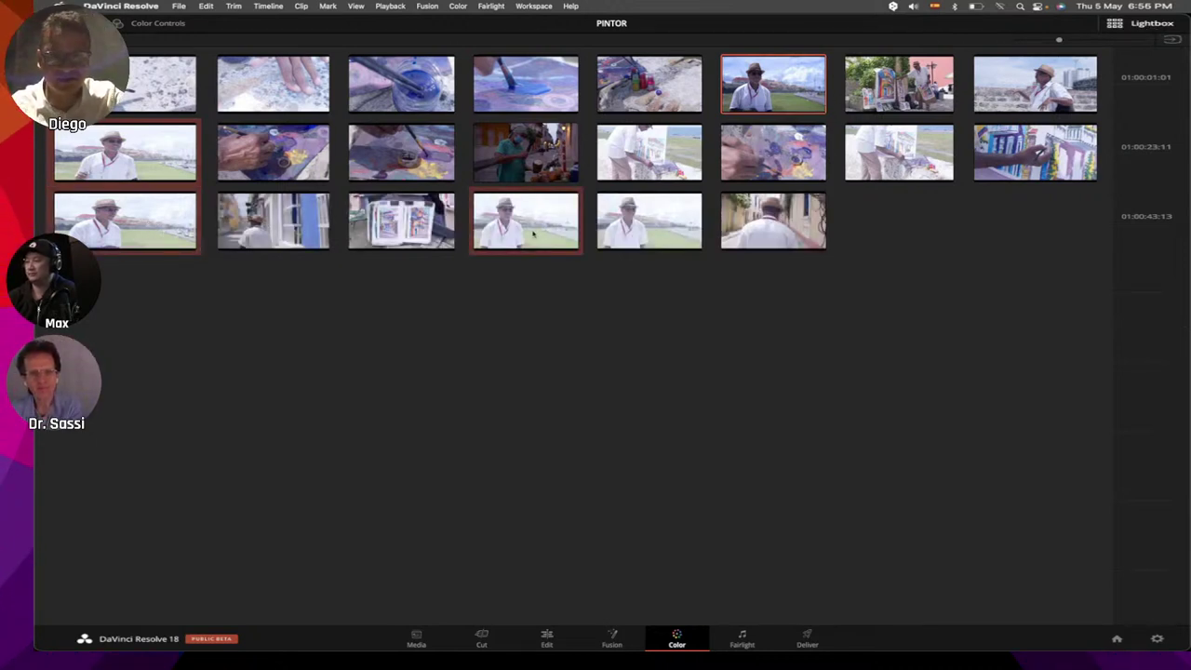
super+click(633, 232)
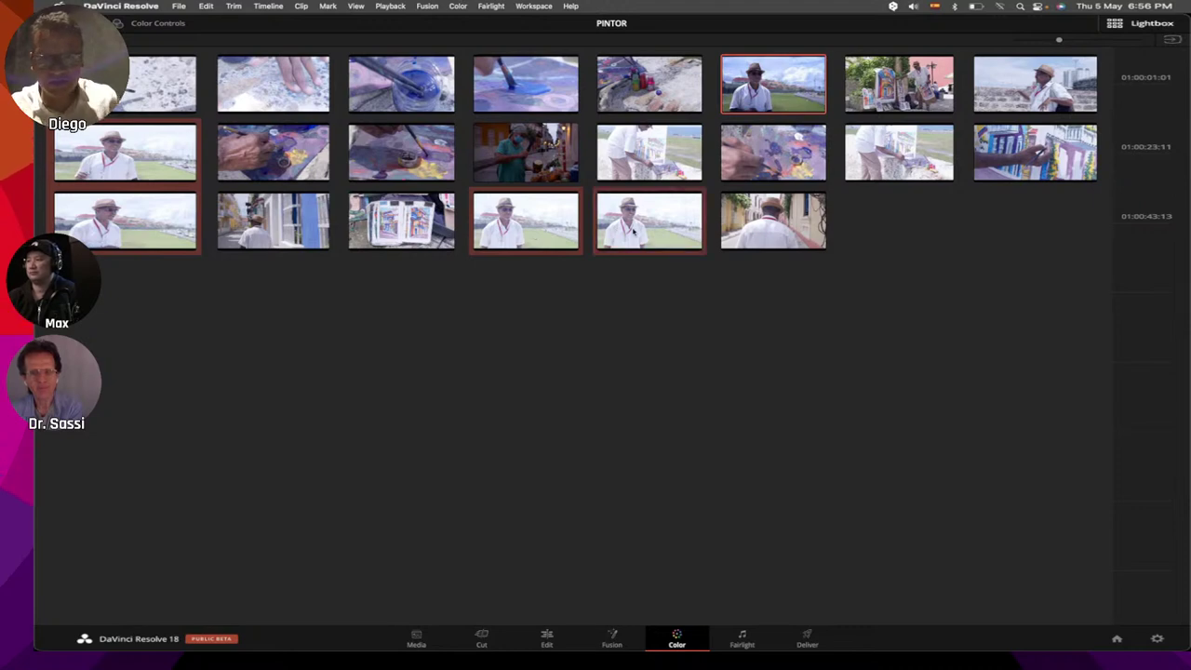
click(1114, 25)
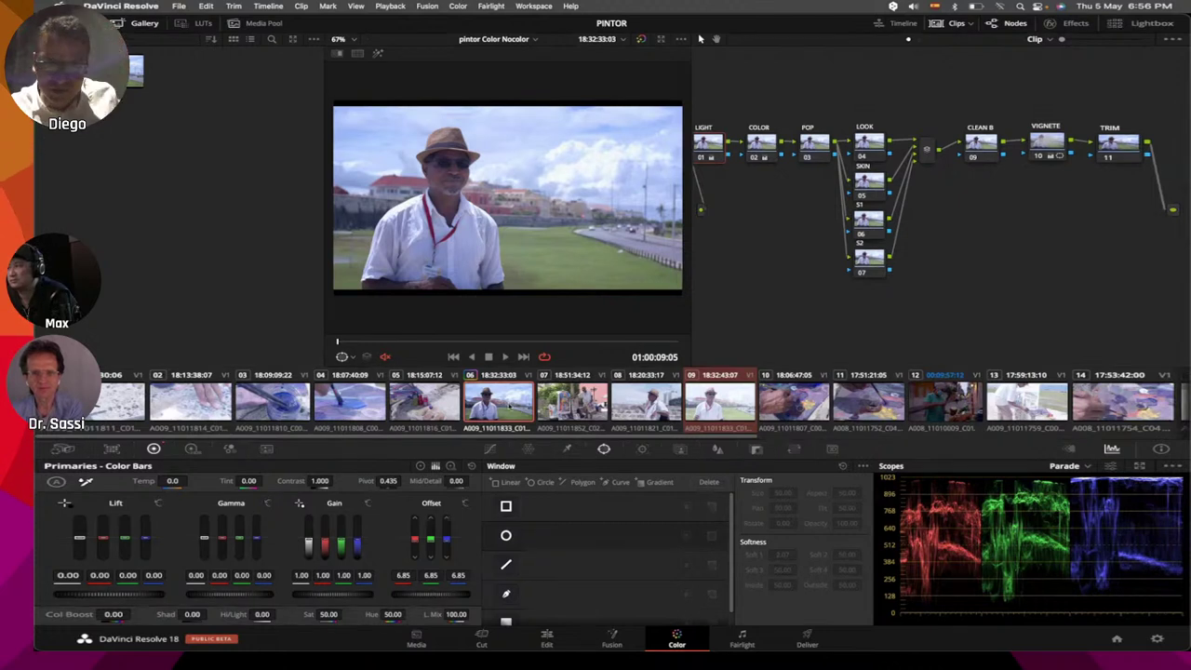
right_click(511, 407)
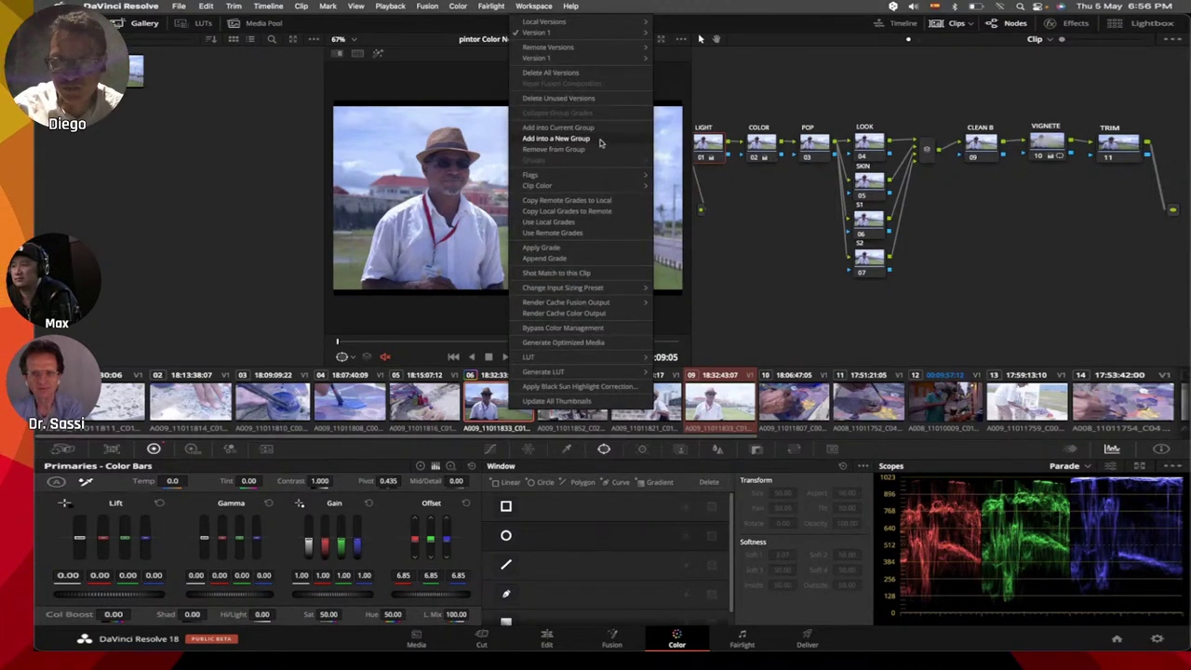
click(1140, 18)
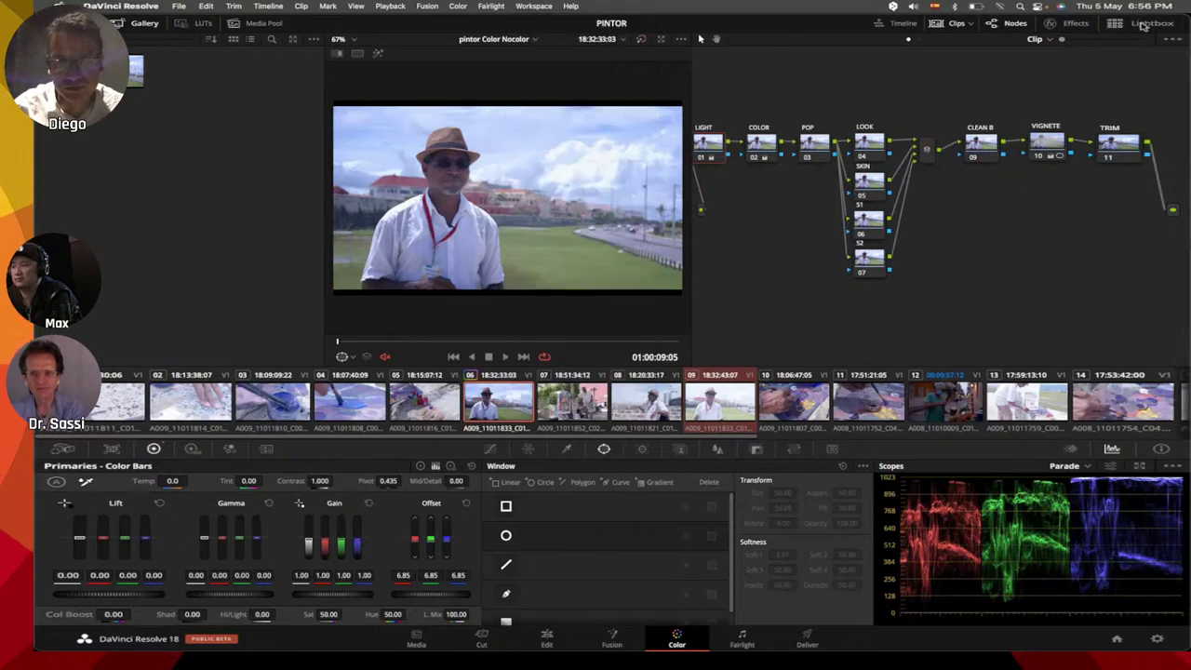
Step: Put the selected clips in a new group named INTERVIEW and leave the lightbox
click(1147, 23)
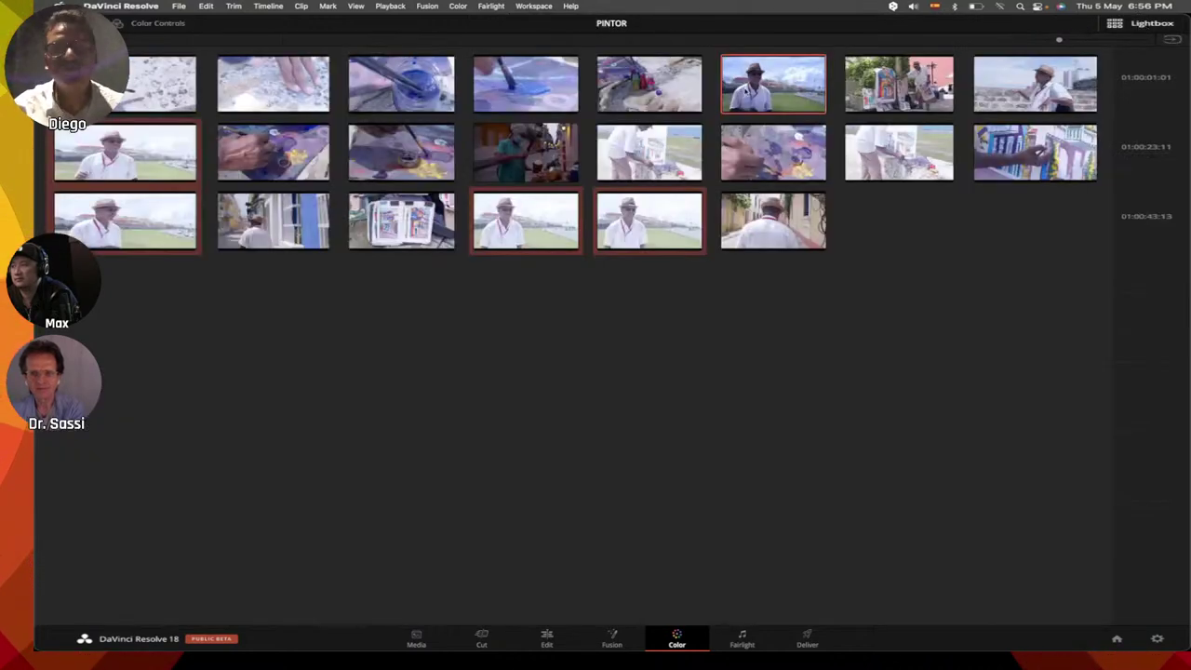
right_click(742, 91)
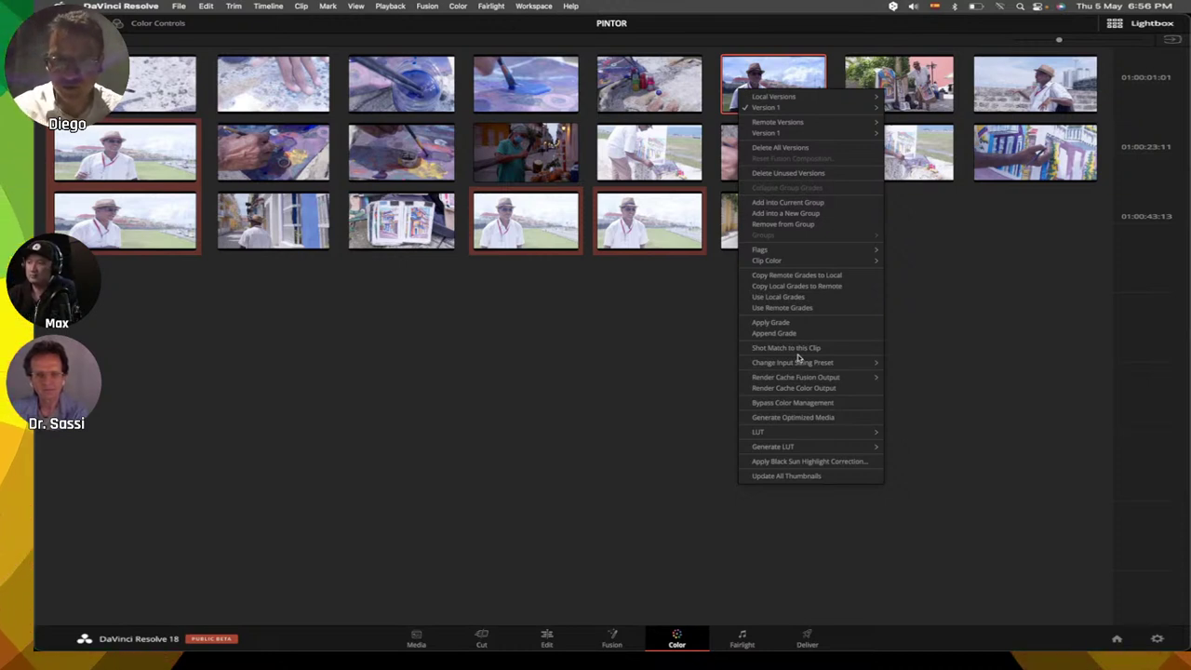
click(819, 214)
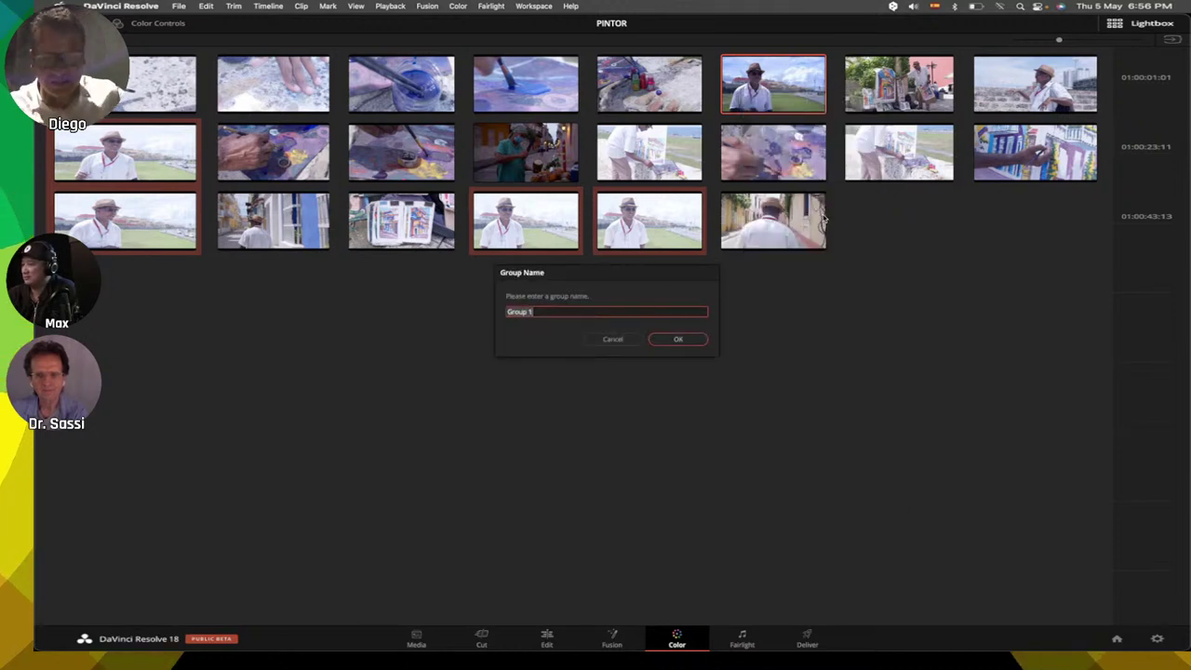
key(BackSpace)
text(INTERVIEW)
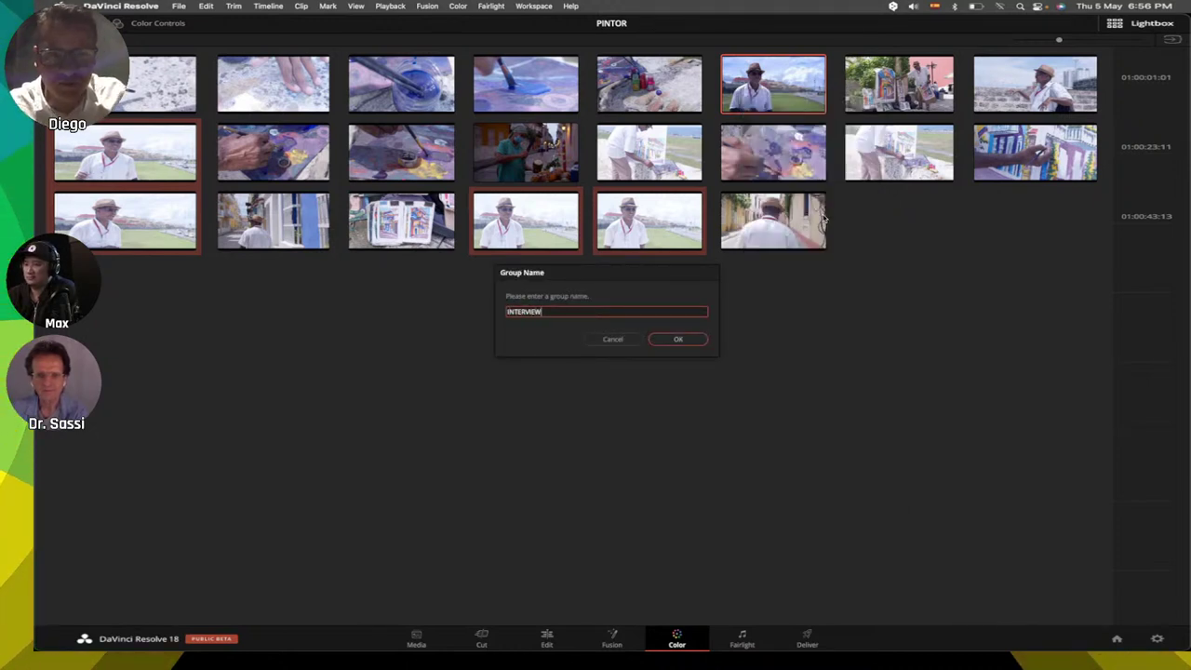
key(Return)
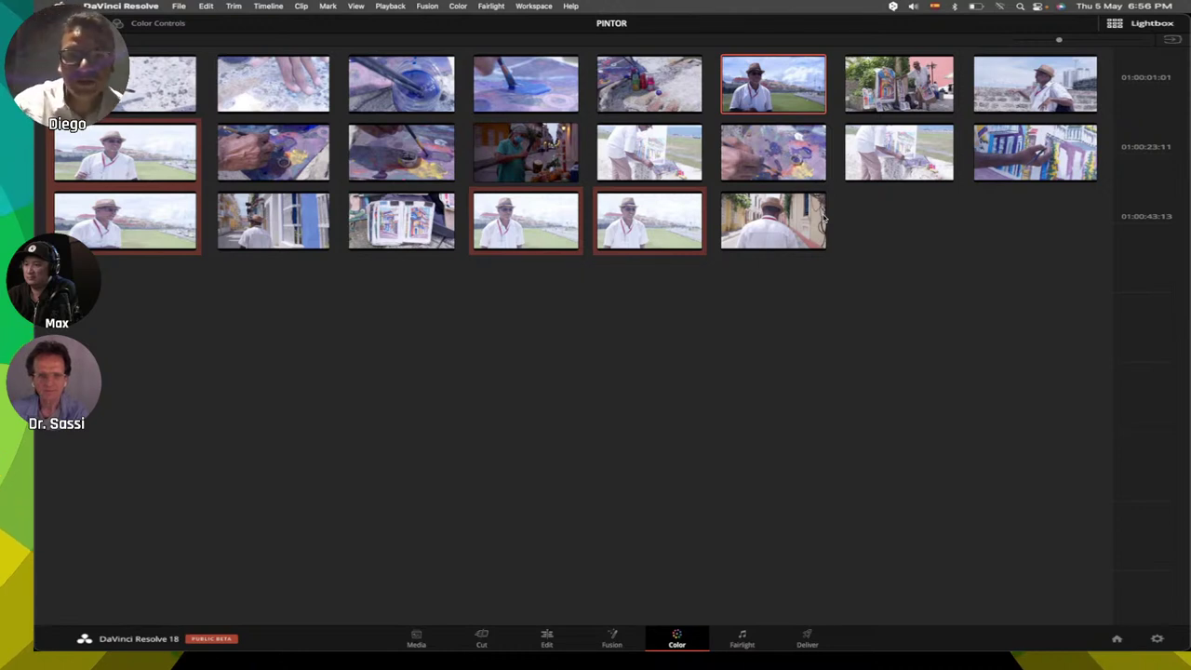
click(1139, 23)
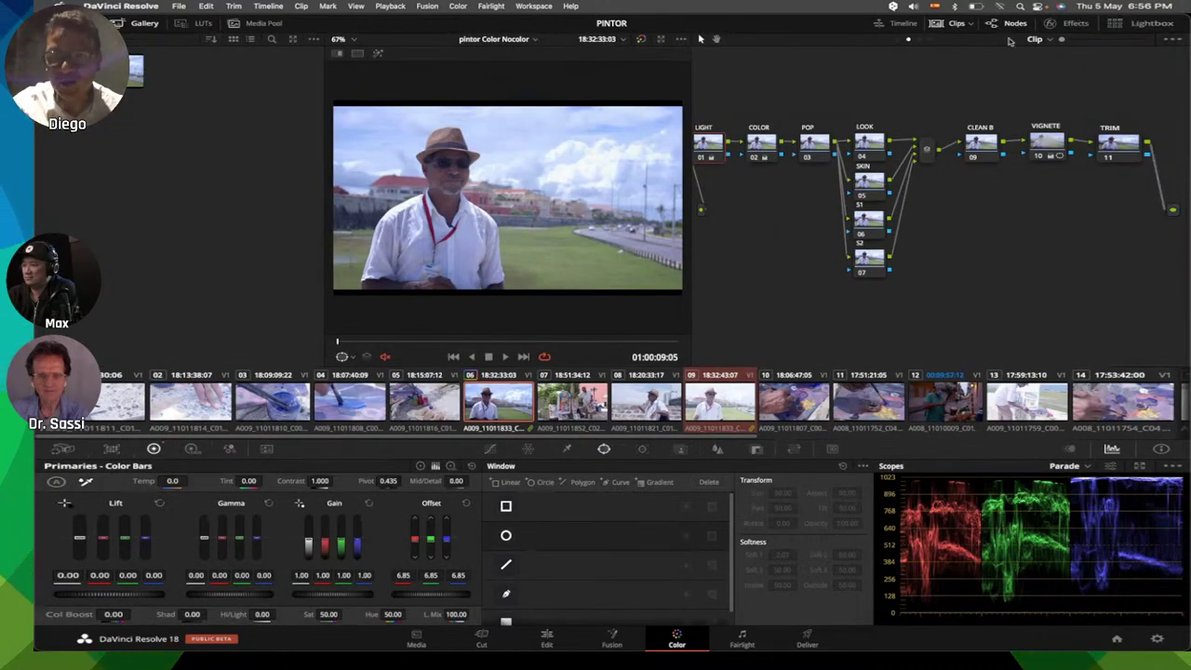
Step: Filter the clip strip to Grouped > INTERVIEW and step through clips two to five, ending on the third
click(973, 27)
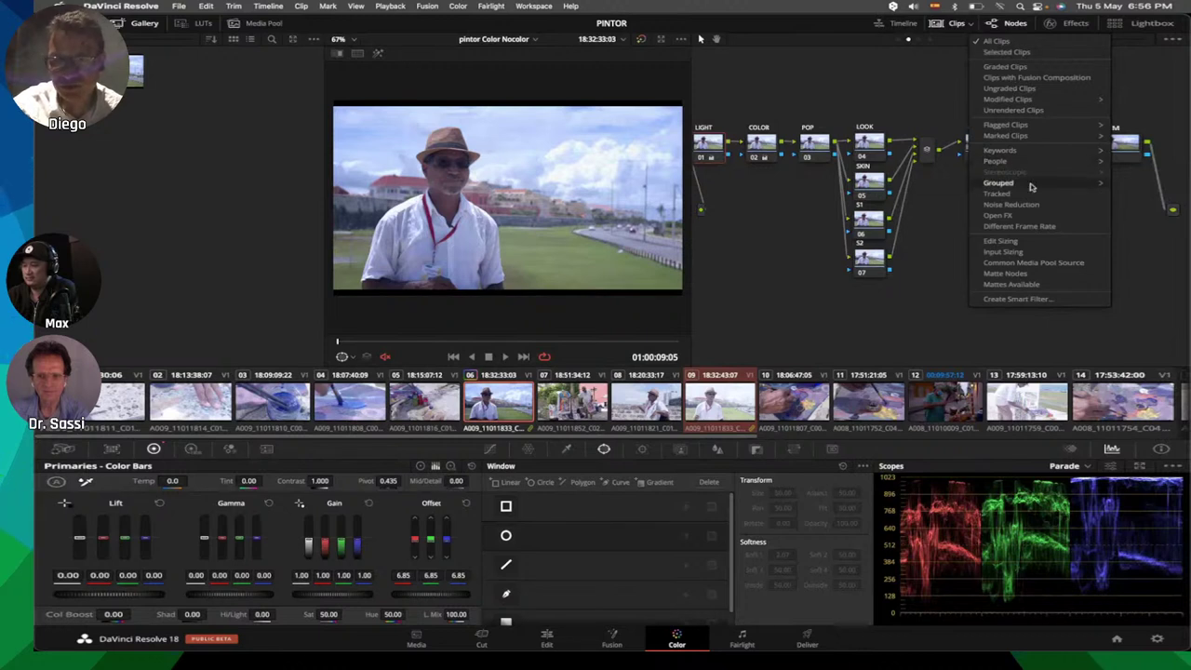
mouse_move(1032, 187)
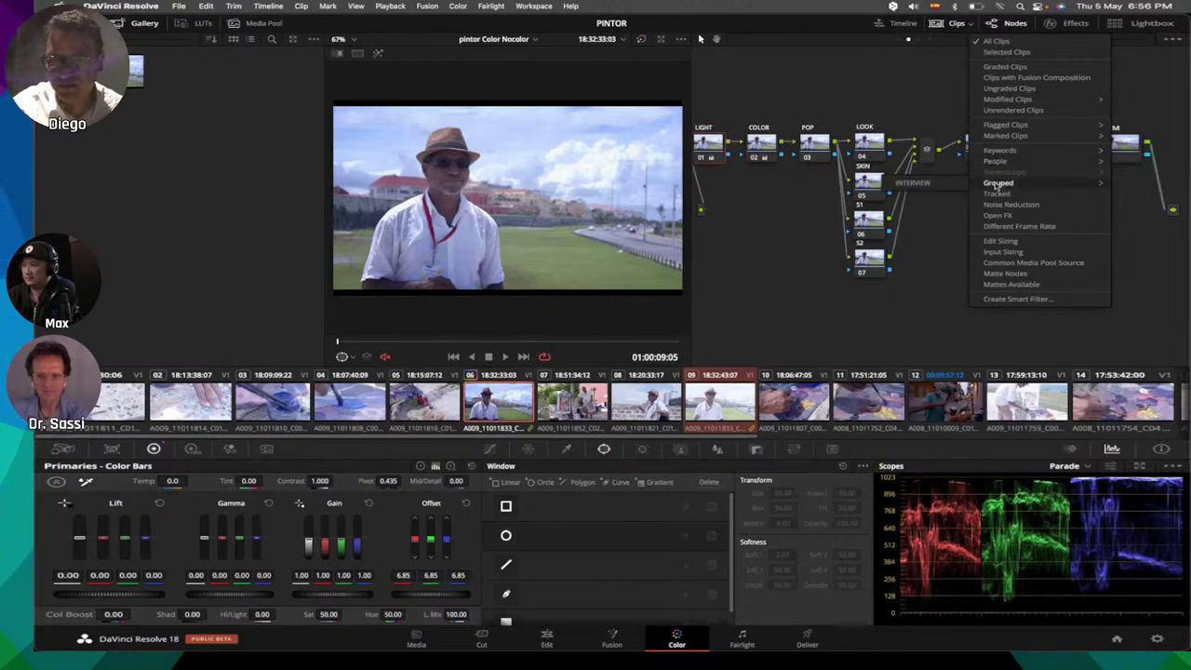
click(938, 187)
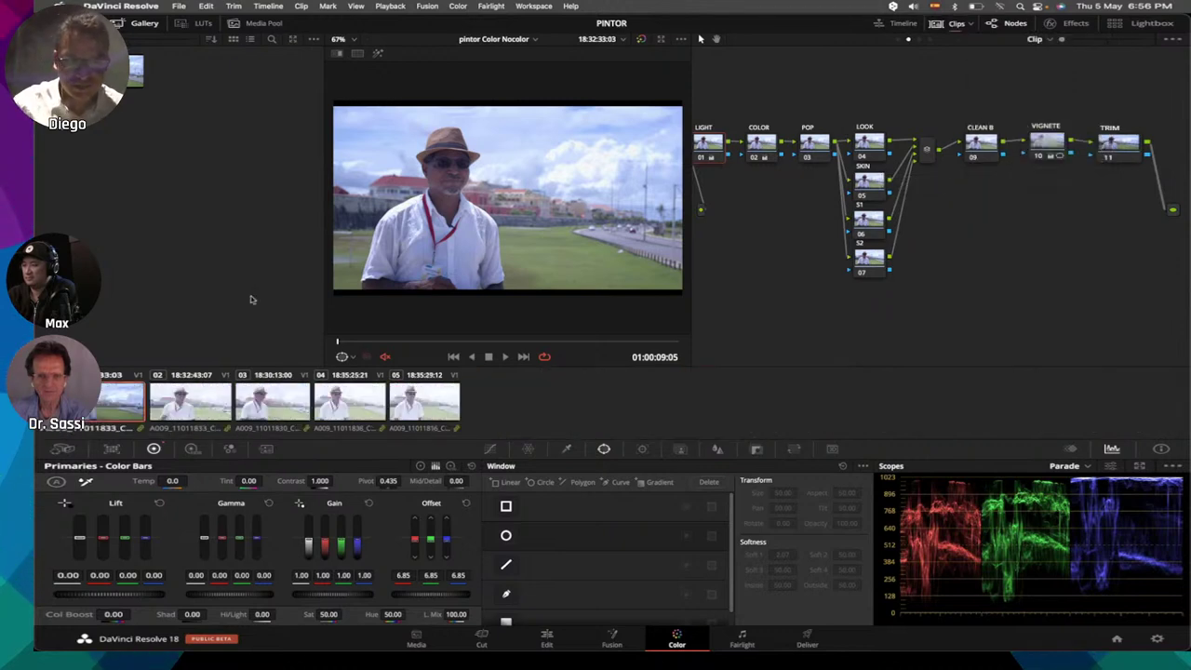
click(191, 402)
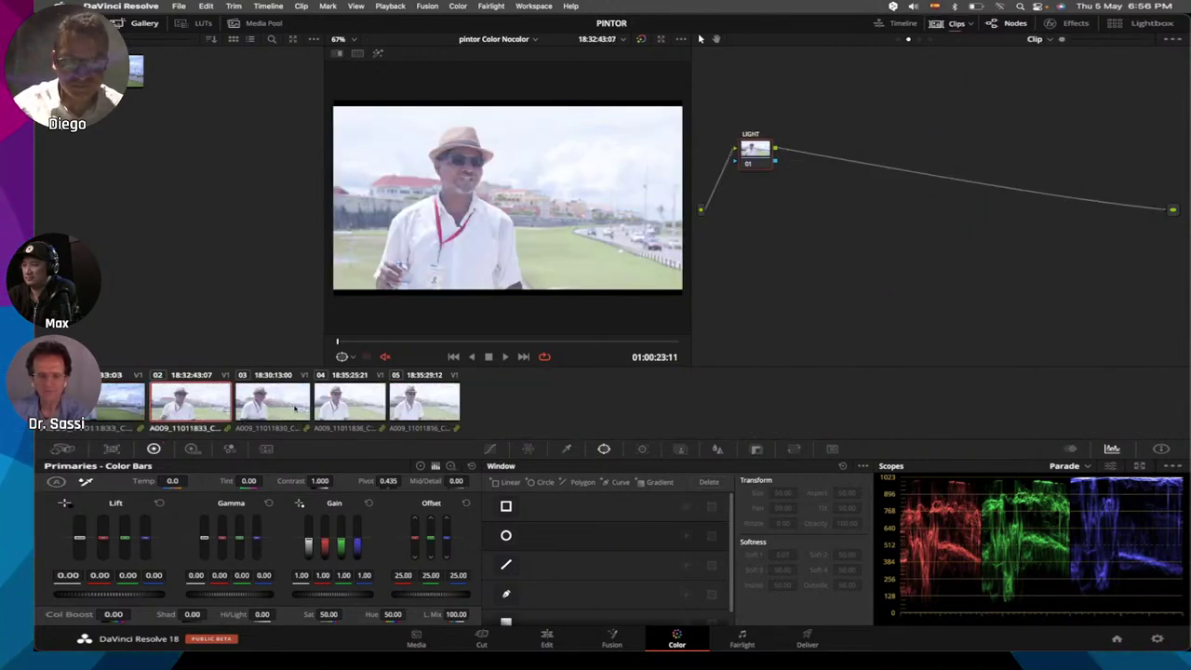
click(294, 407)
click(373, 411)
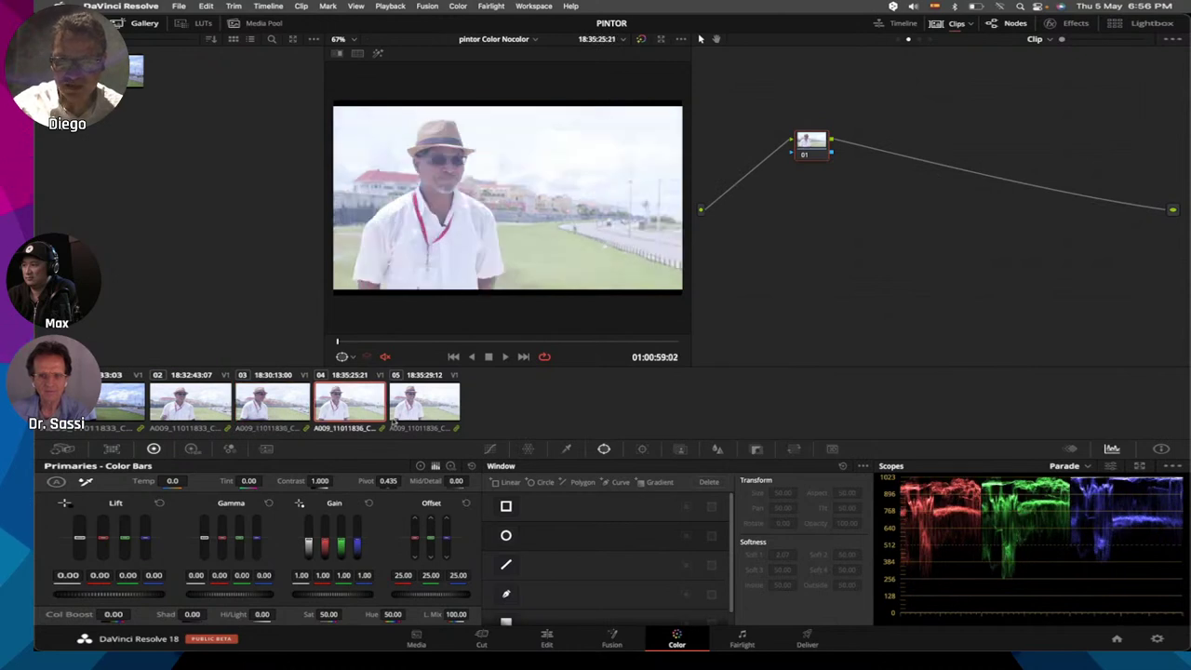
click(393, 421)
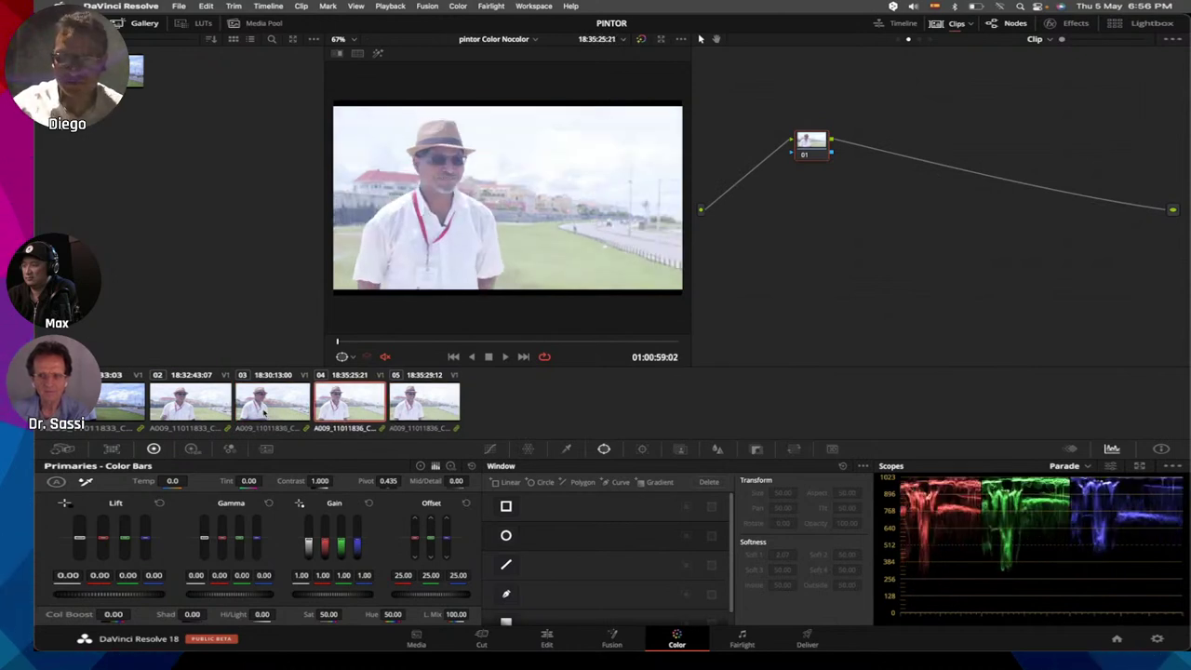
click(267, 409)
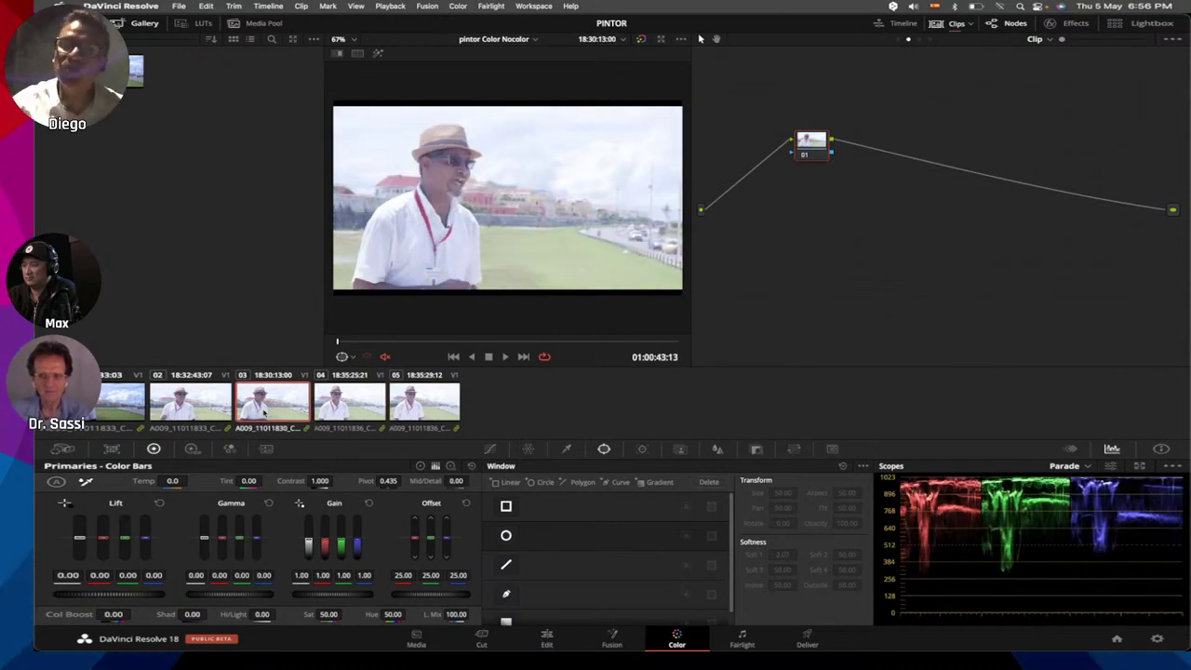
Step: Check the group pre-clip, post-clip and clip levels, then settle on Group Post-Clip
click(1048, 40)
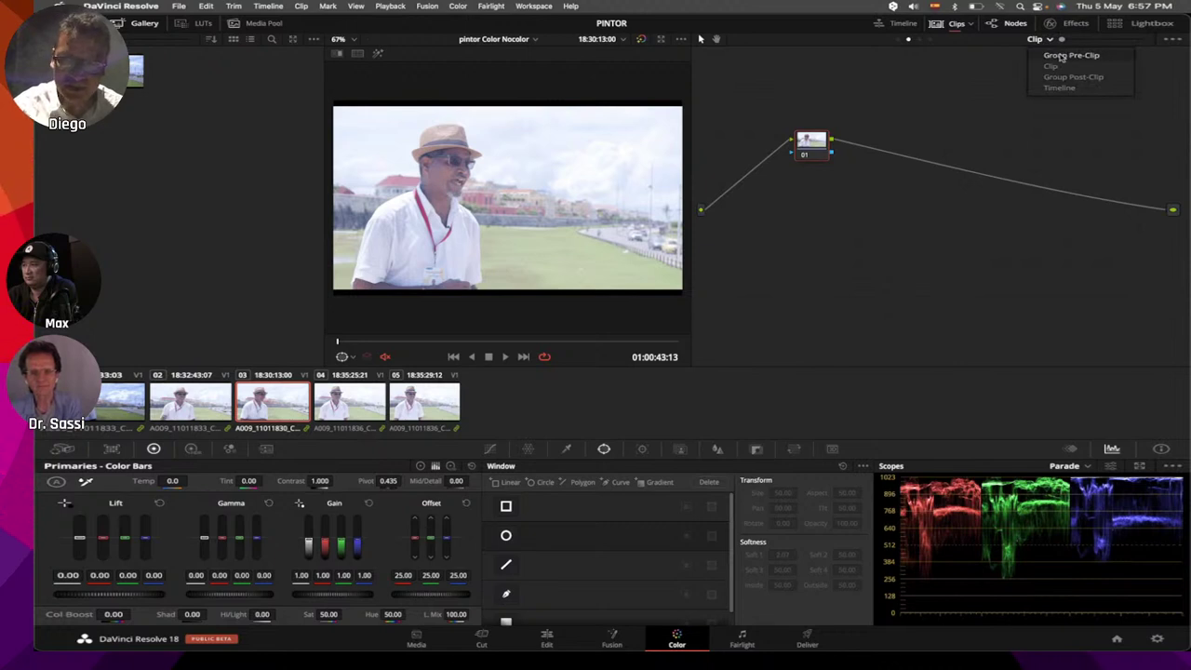
click(1047, 52)
click(1039, 40)
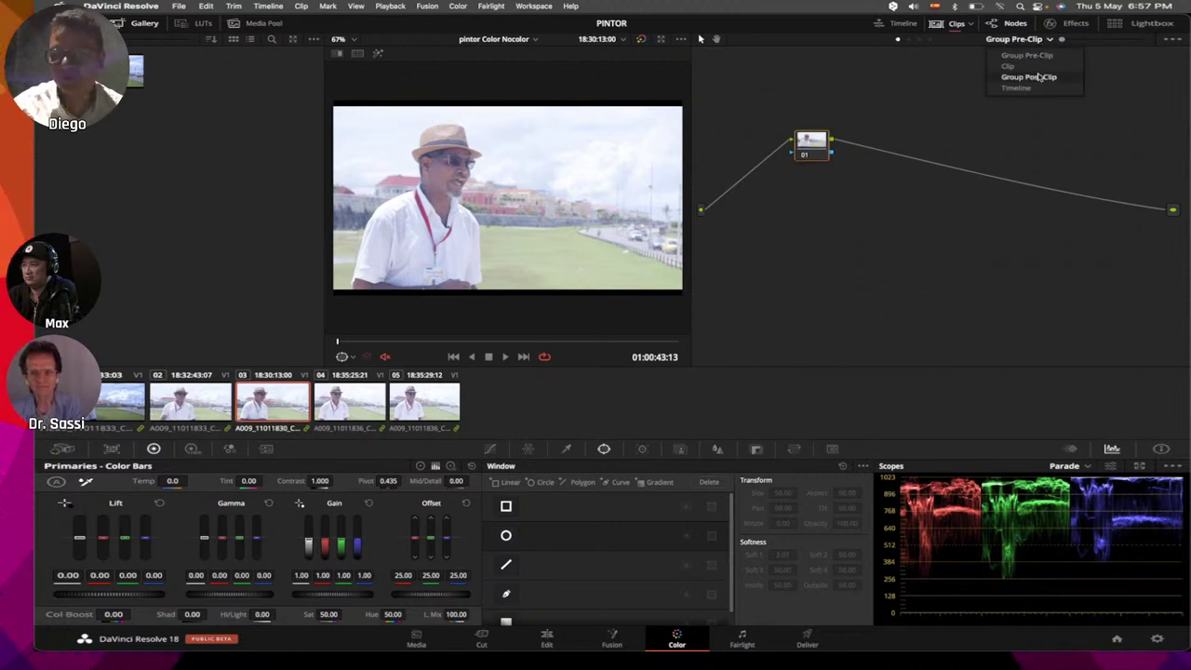
click(1040, 77)
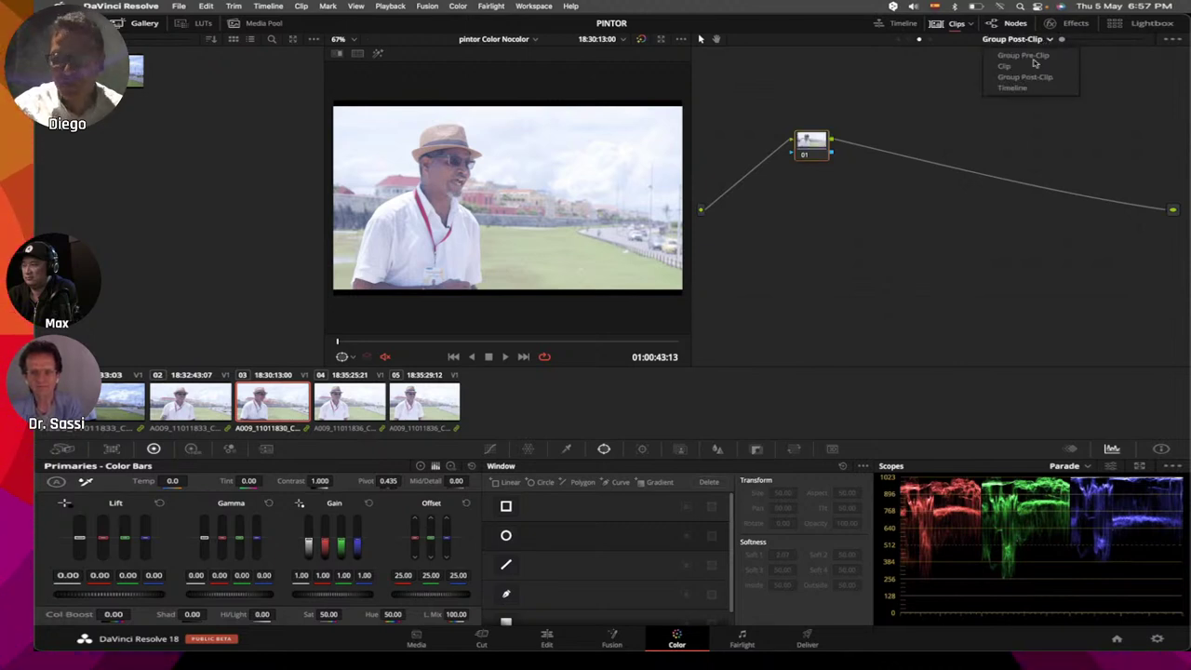
click(1042, 42)
click(1022, 67)
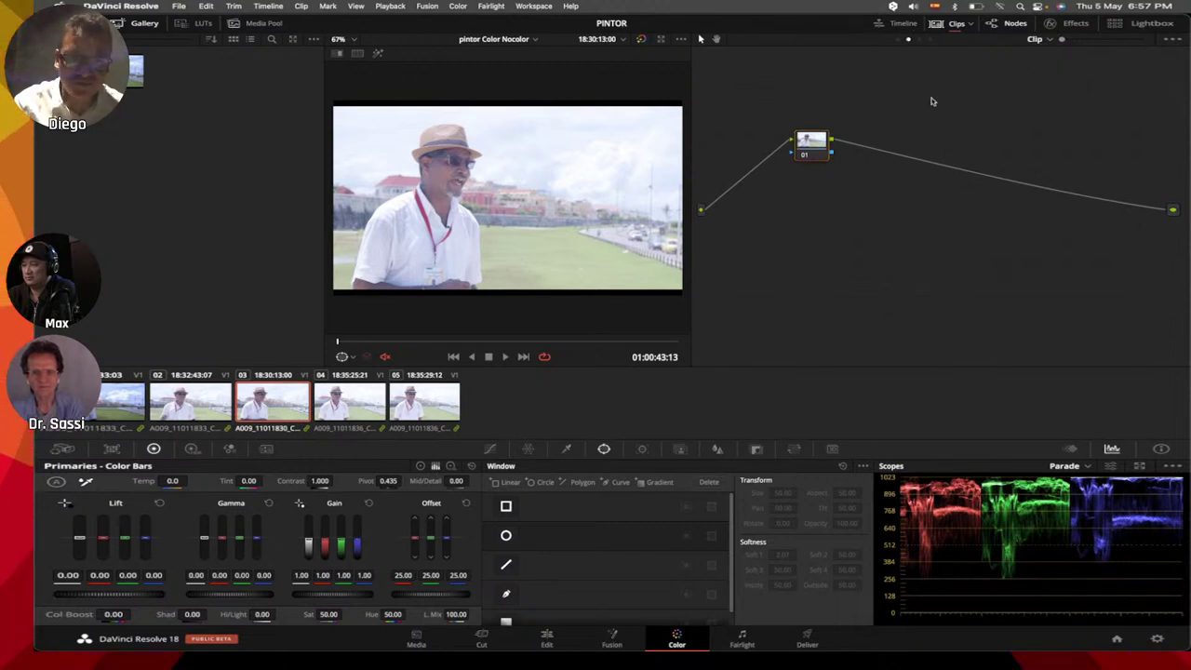
click(1040, 39)
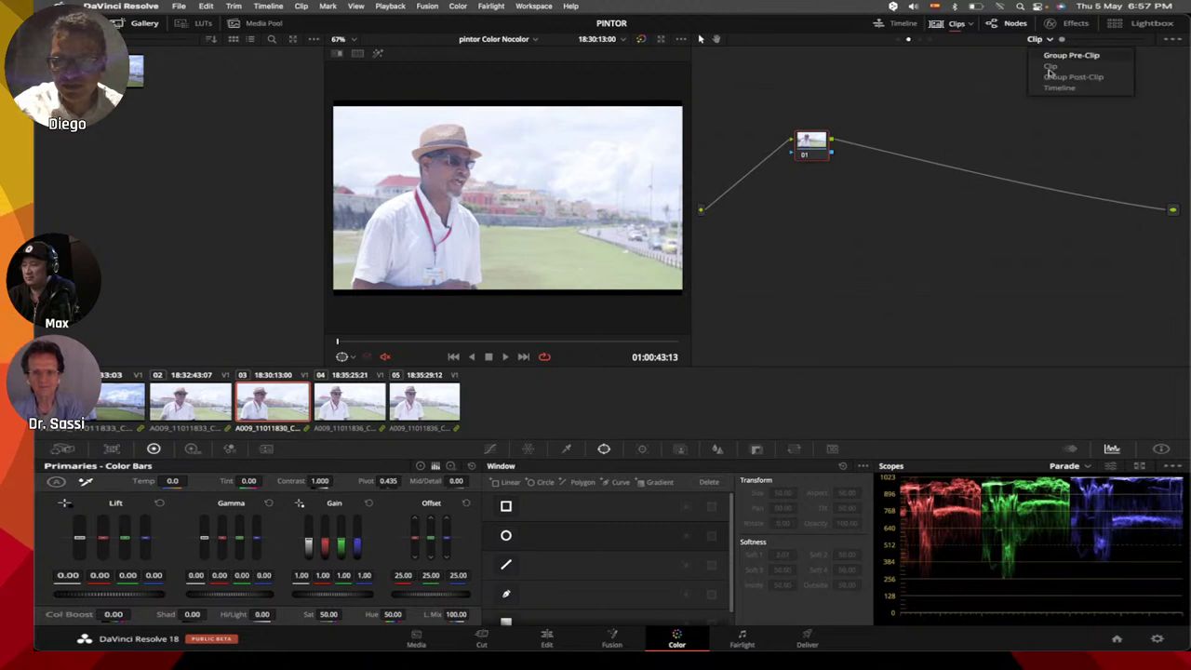
click(1053, 78)
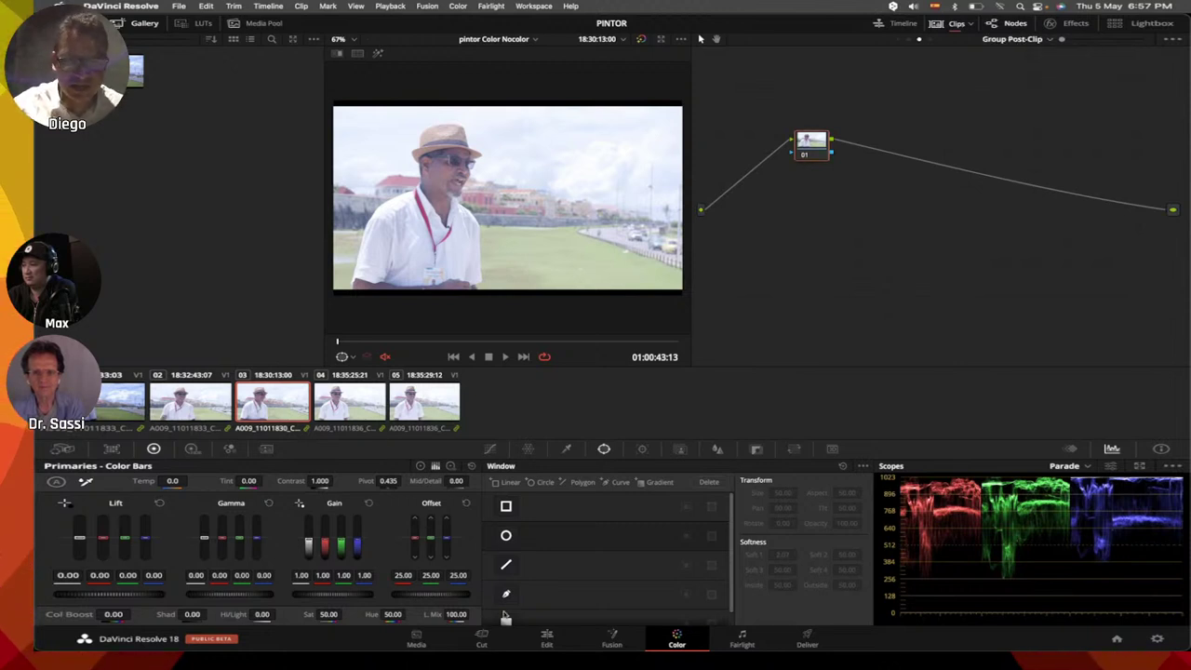
Step: Lower the Offset wheel in the group post-clip grade and compare it across interview clips
drag(451, 595, 374, 595)
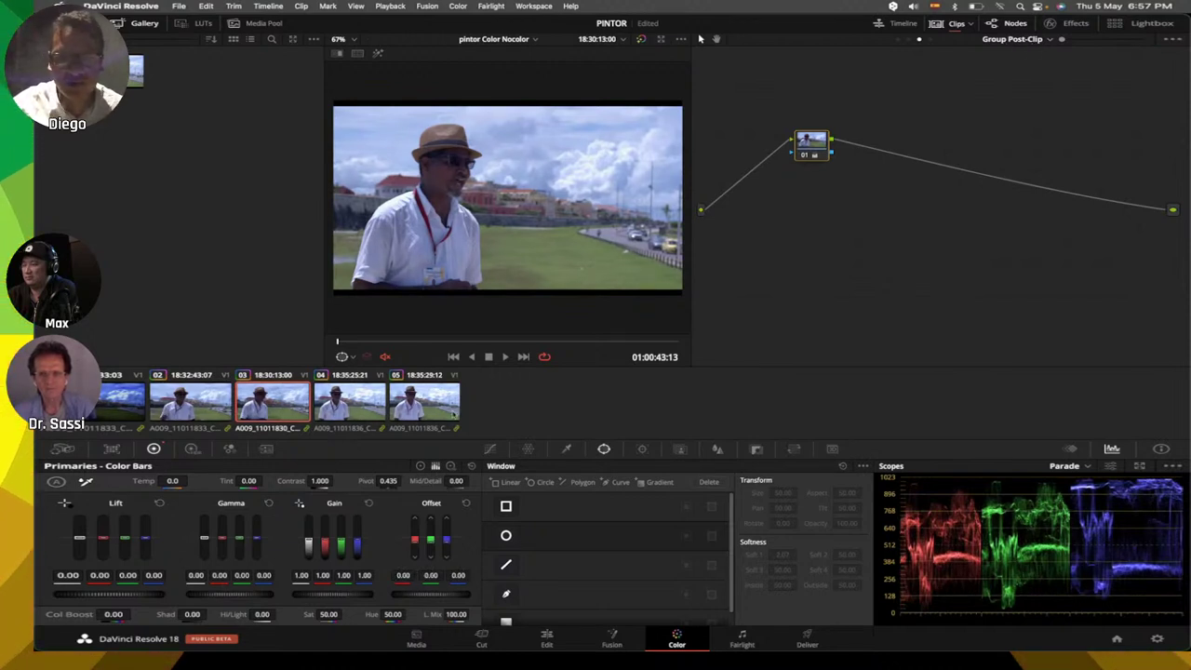
key(Down)
key(Down)
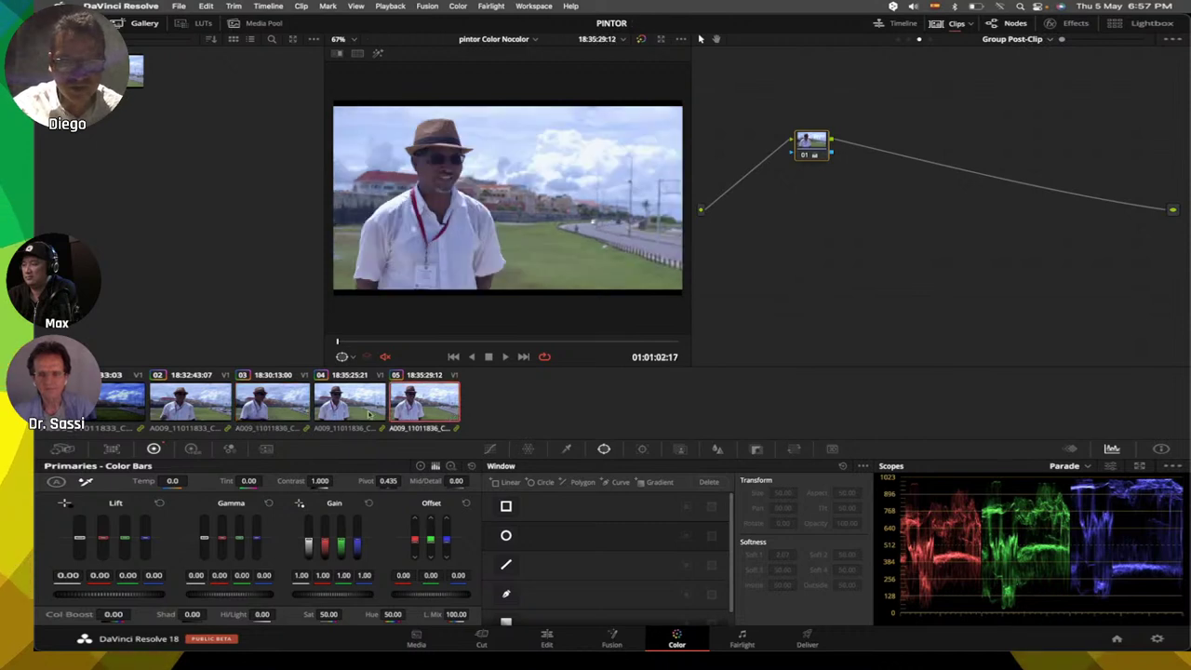
key(Up)
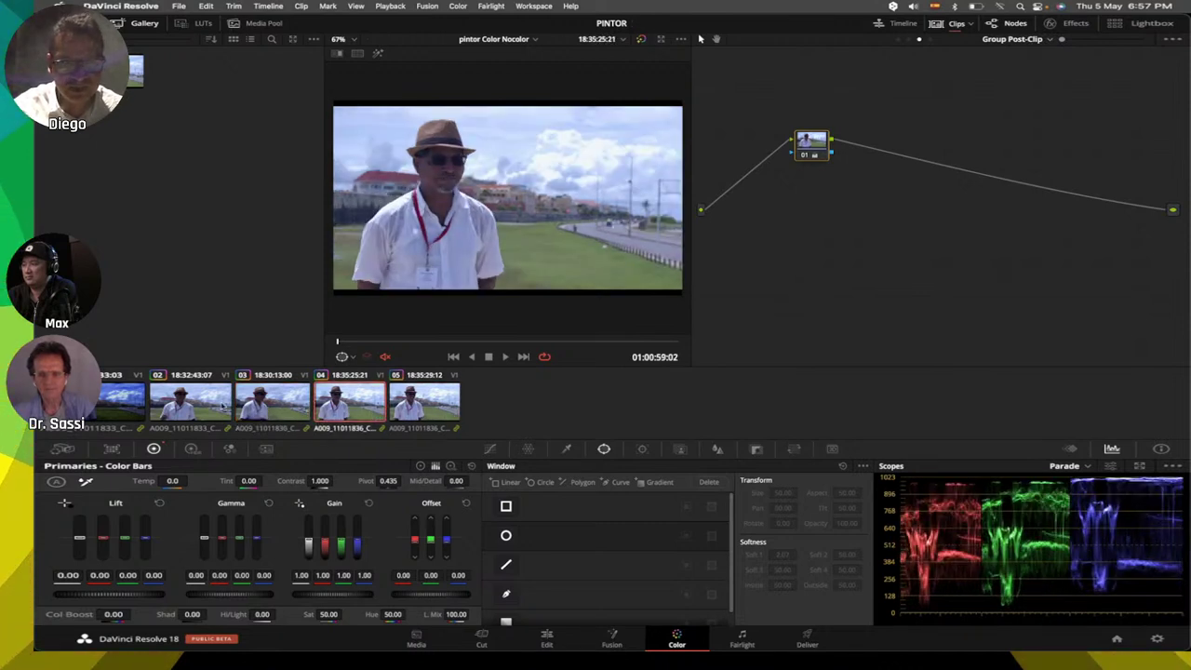
key(Up)
click(224, 407)
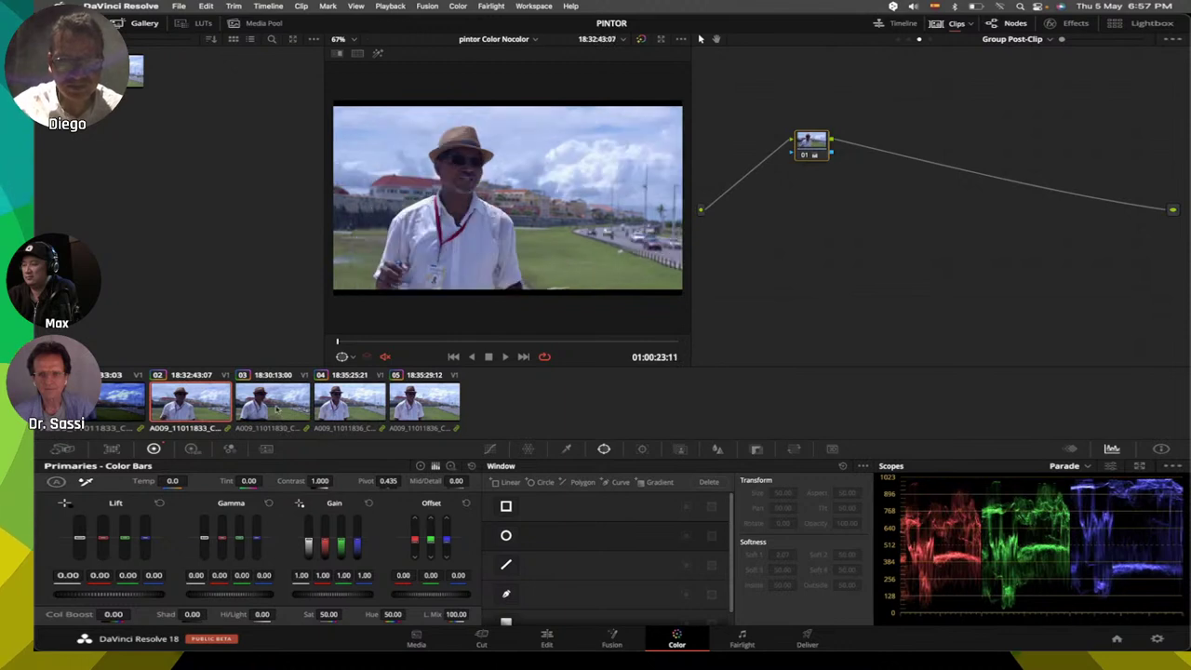
click(276, 408)
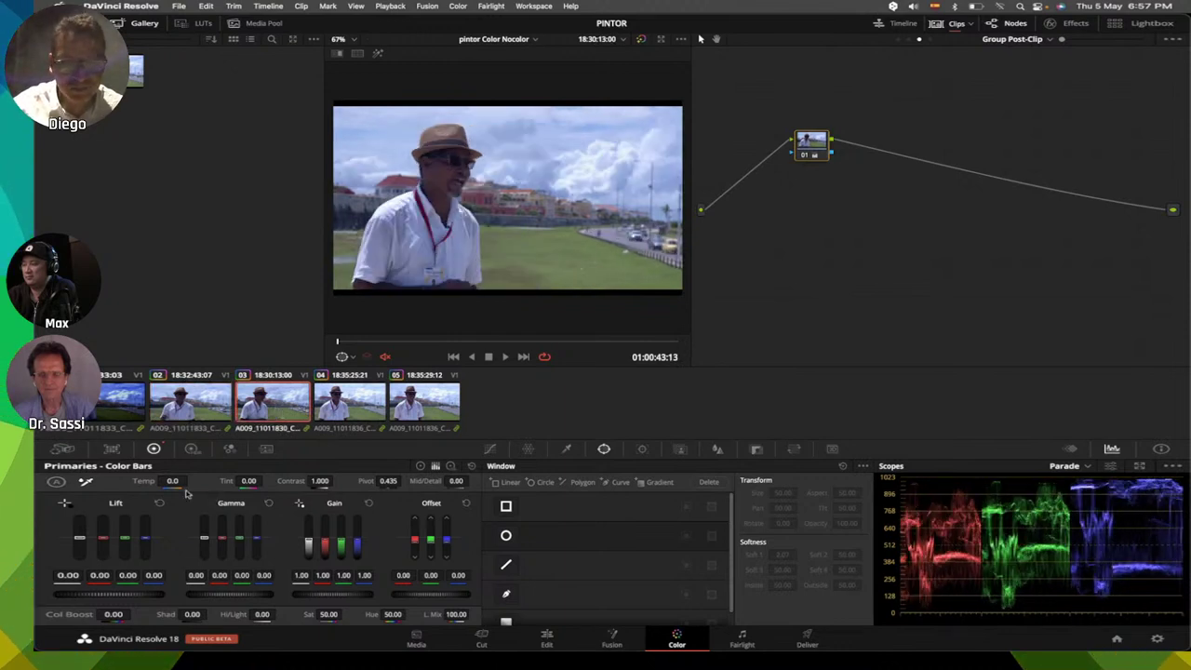
Step: Reduce the group's blue offset to -0.24 and check it on each interview clip
drag(459, 576, 438, 576)
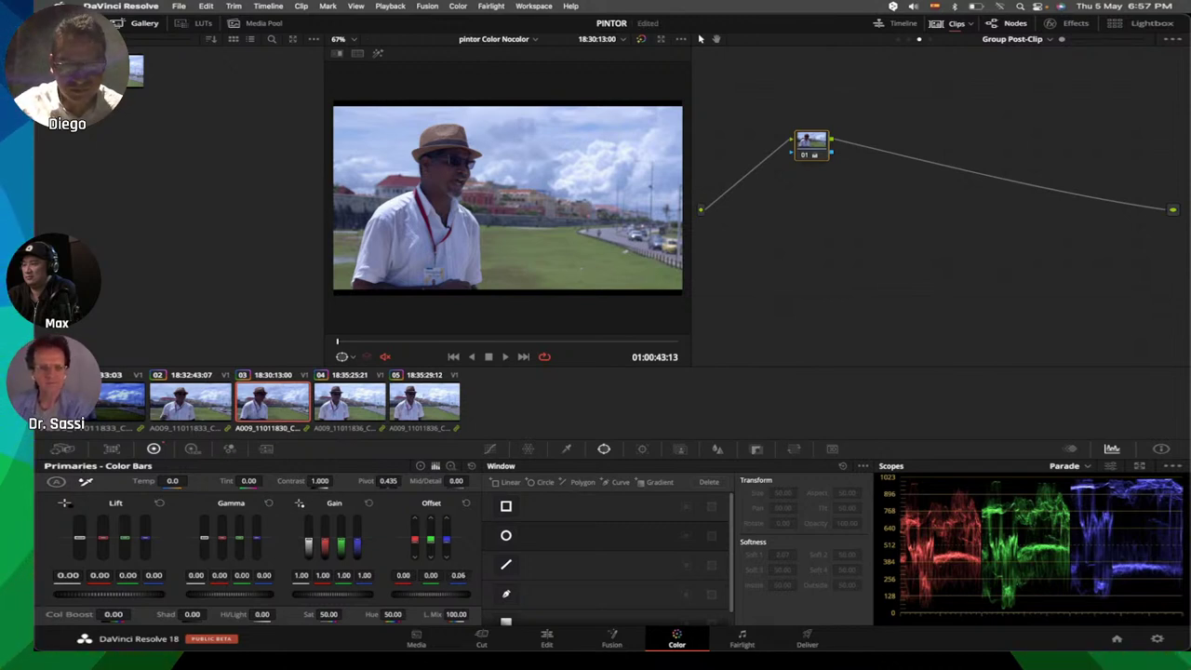
drag(459, 575, 447, 575)
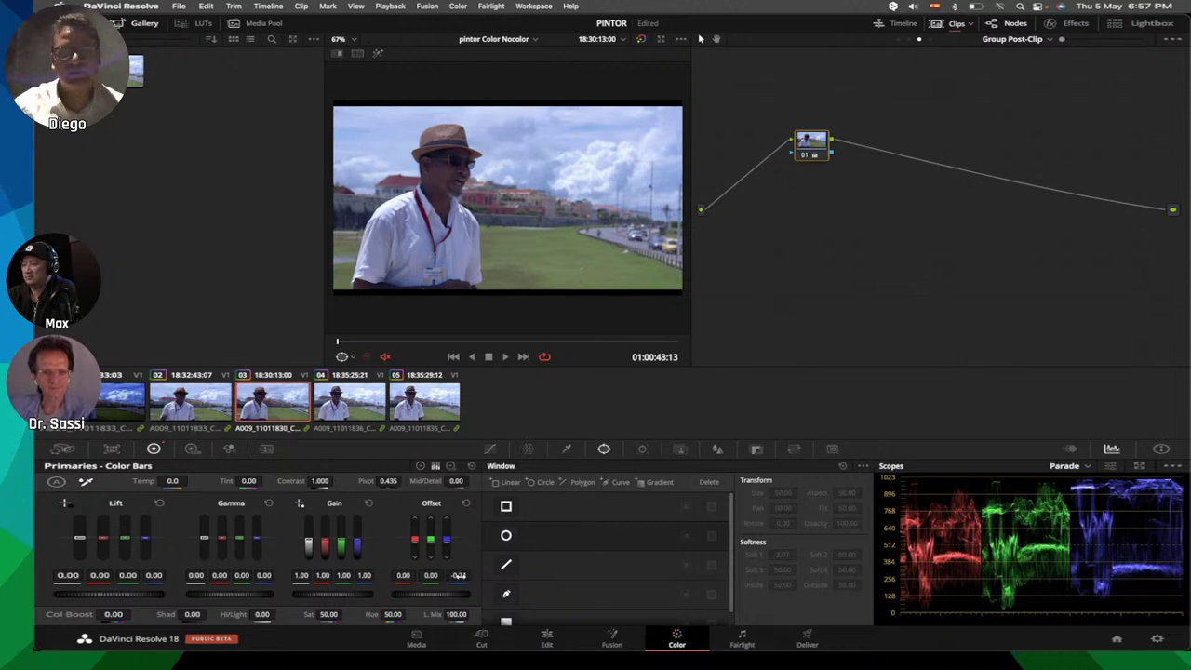
click(355, 402)
key(Down)
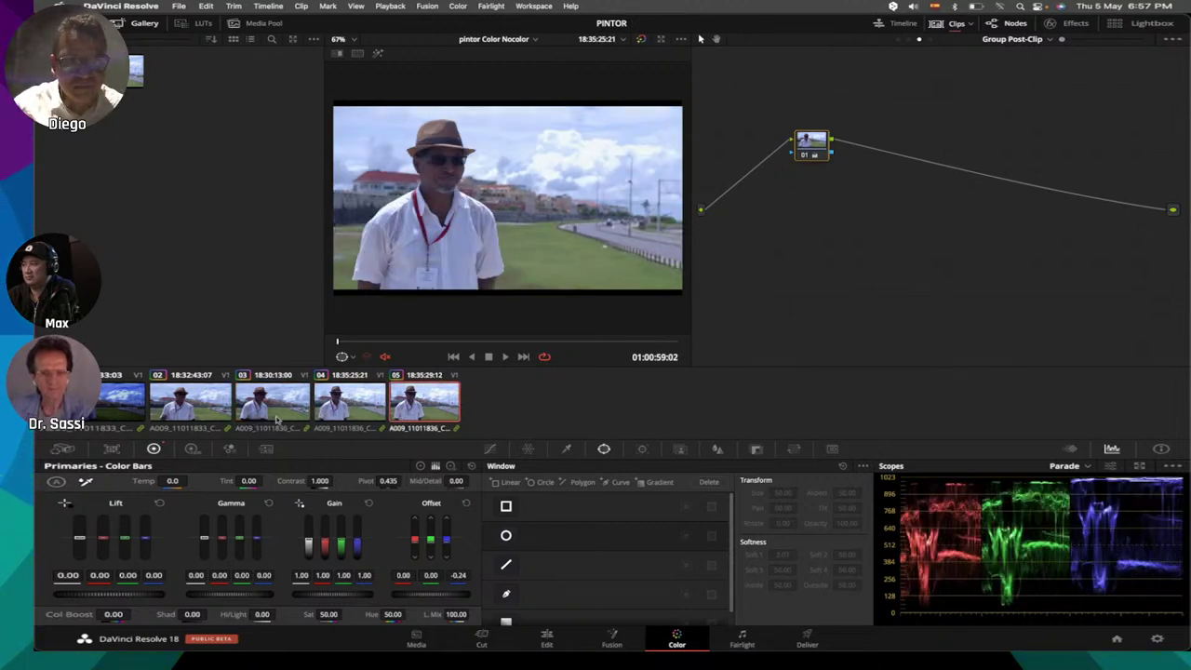
key(Up)
key(Up)
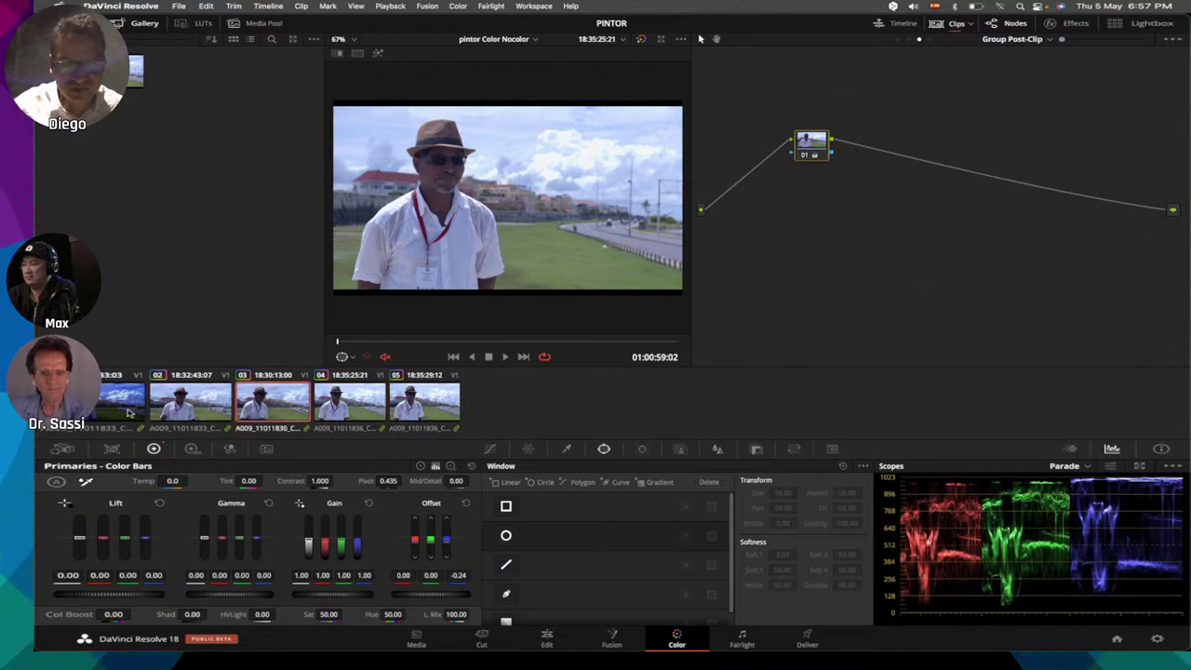
key(Up)
key(Up)
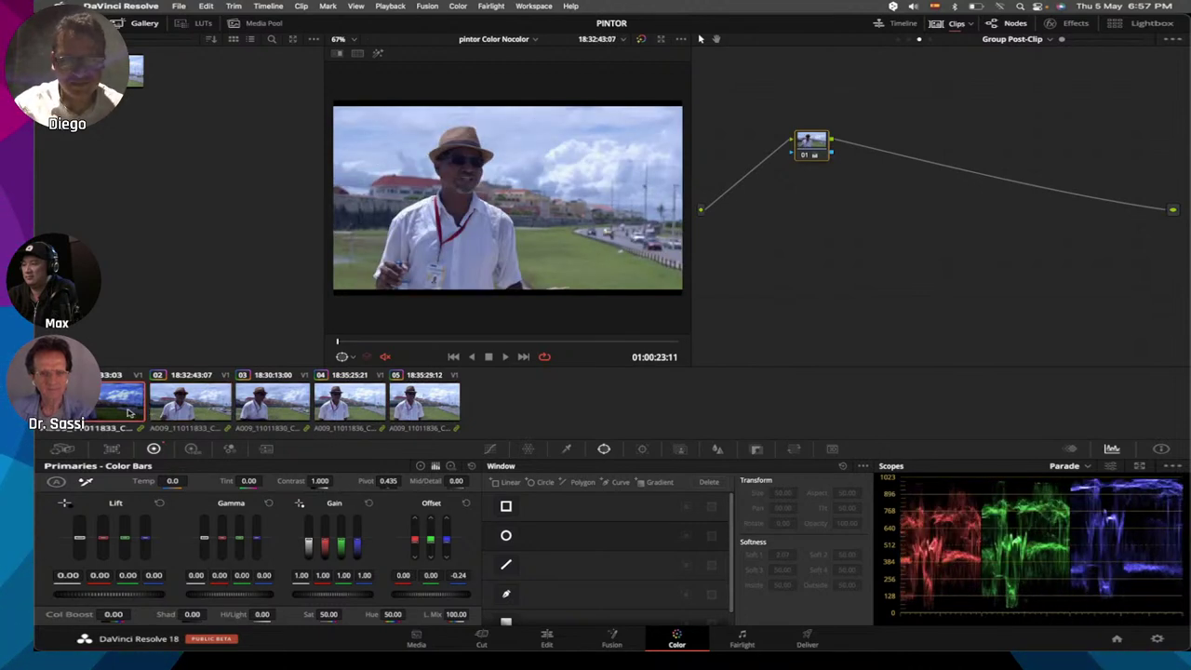
Step: Reset the clip-level grade to a single default node and set the Clips filter to All Clips
click(1050, 39)
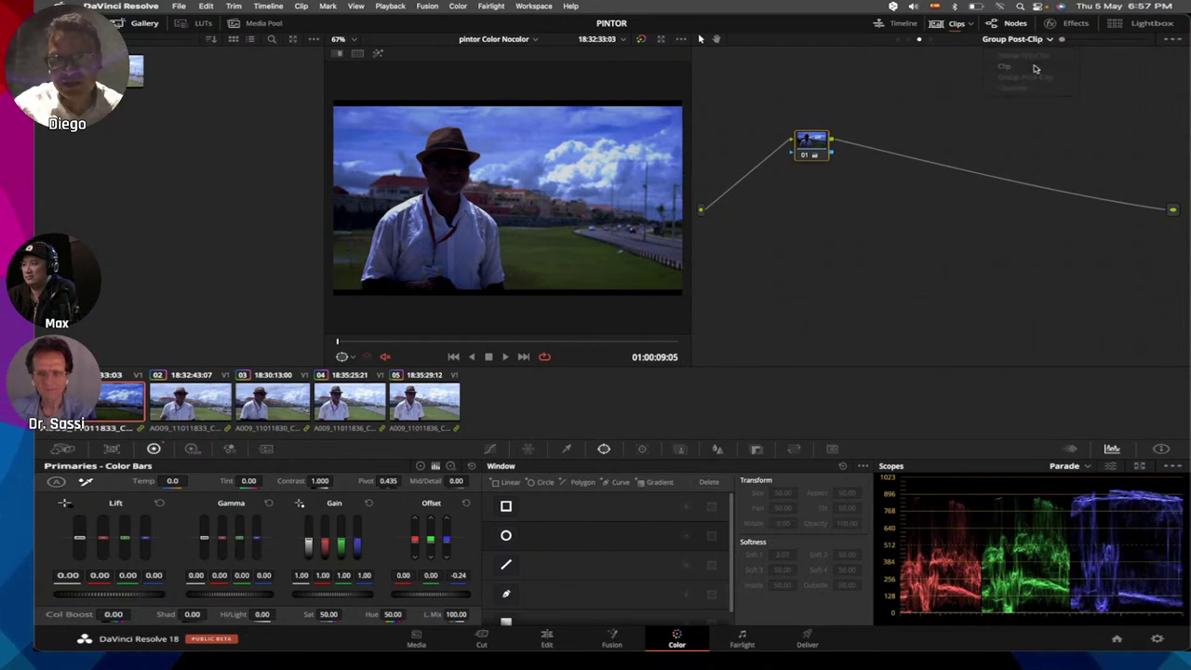
click(1034, 69)
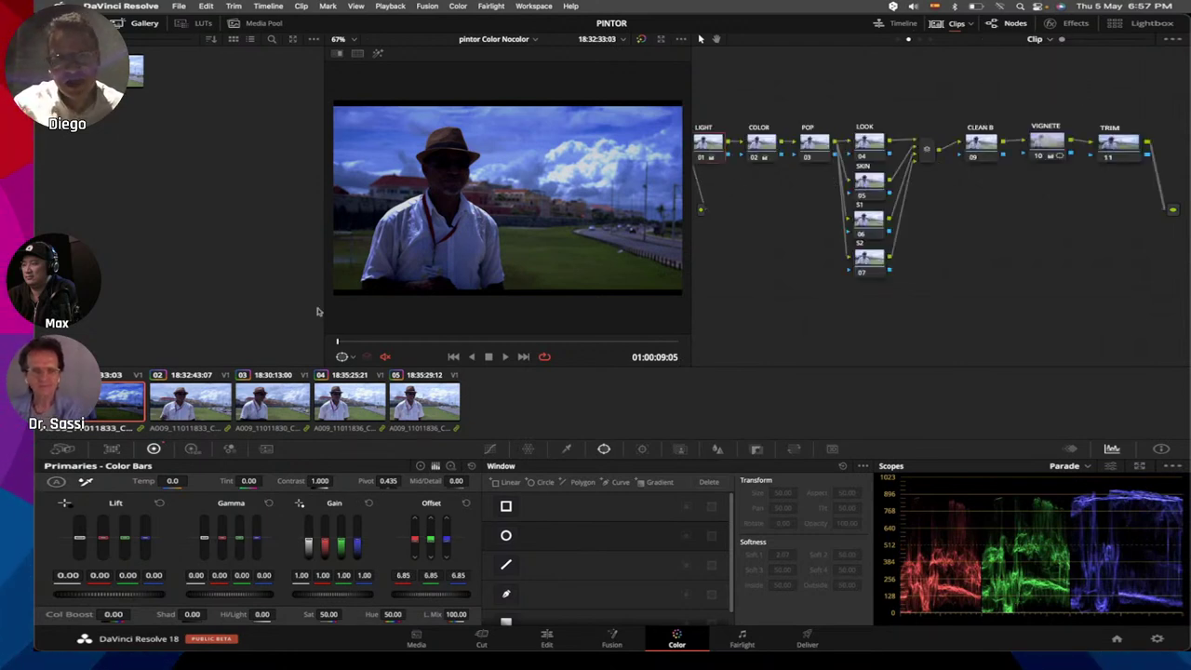
right_click(814, 273)
click(824, 283)
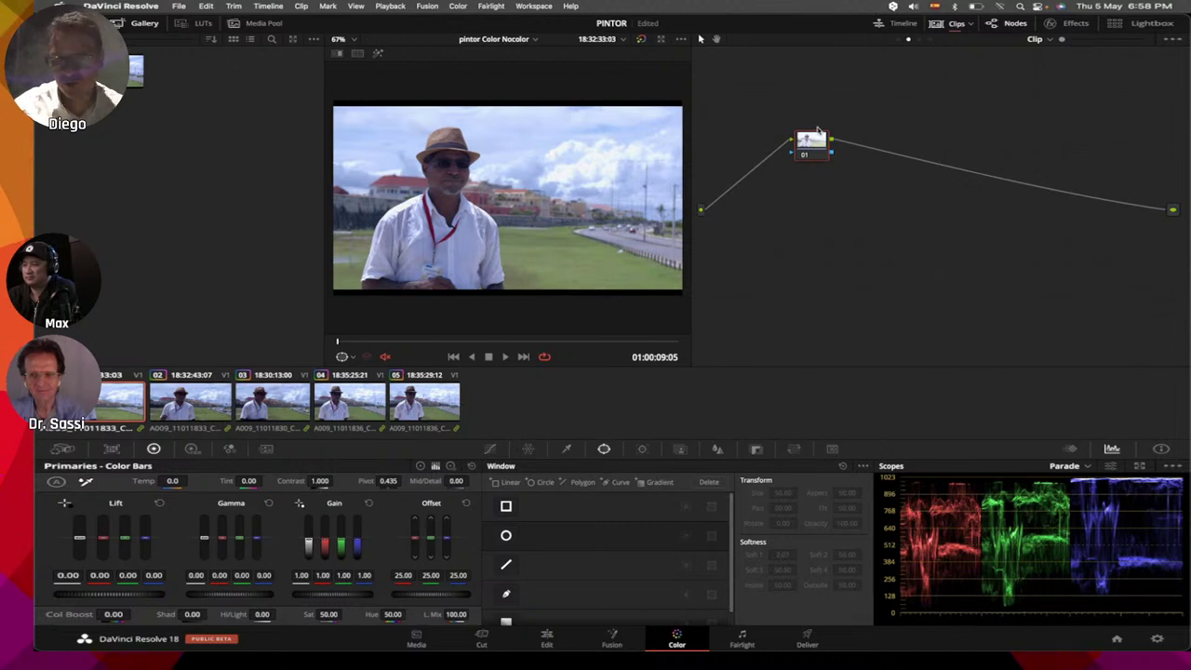
click(972, 27)
click(980, 42)
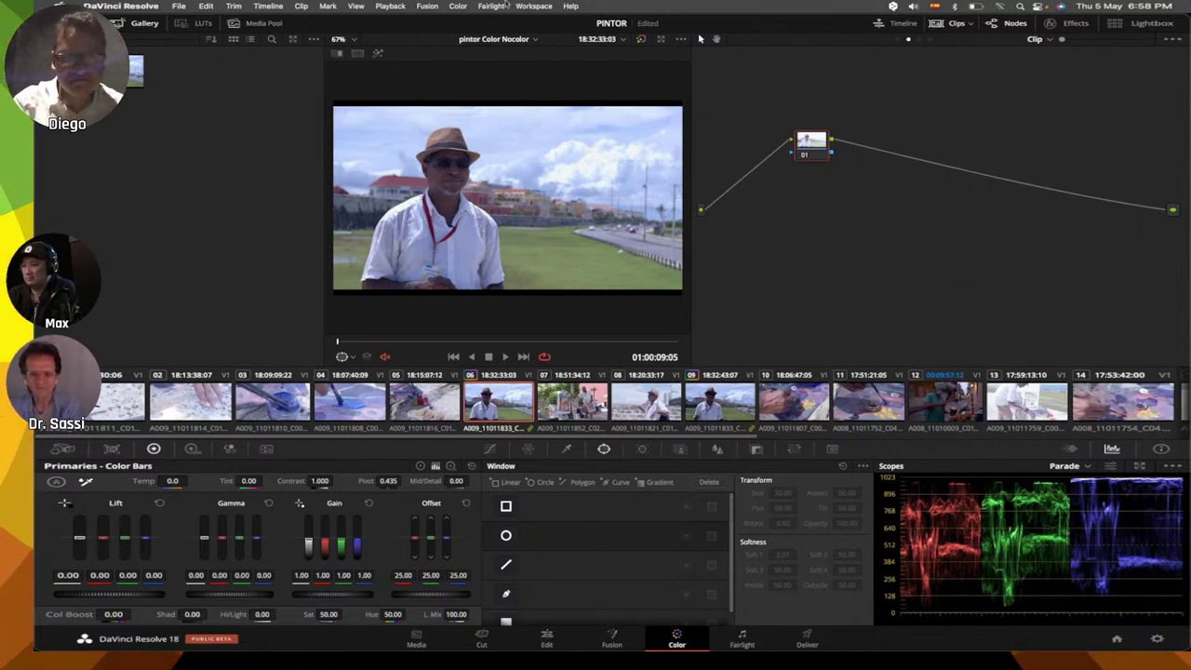
Step: Leave Timeline Thumbnail Mode unchanged and show the mini timeline on the Color page
click(355, 6)
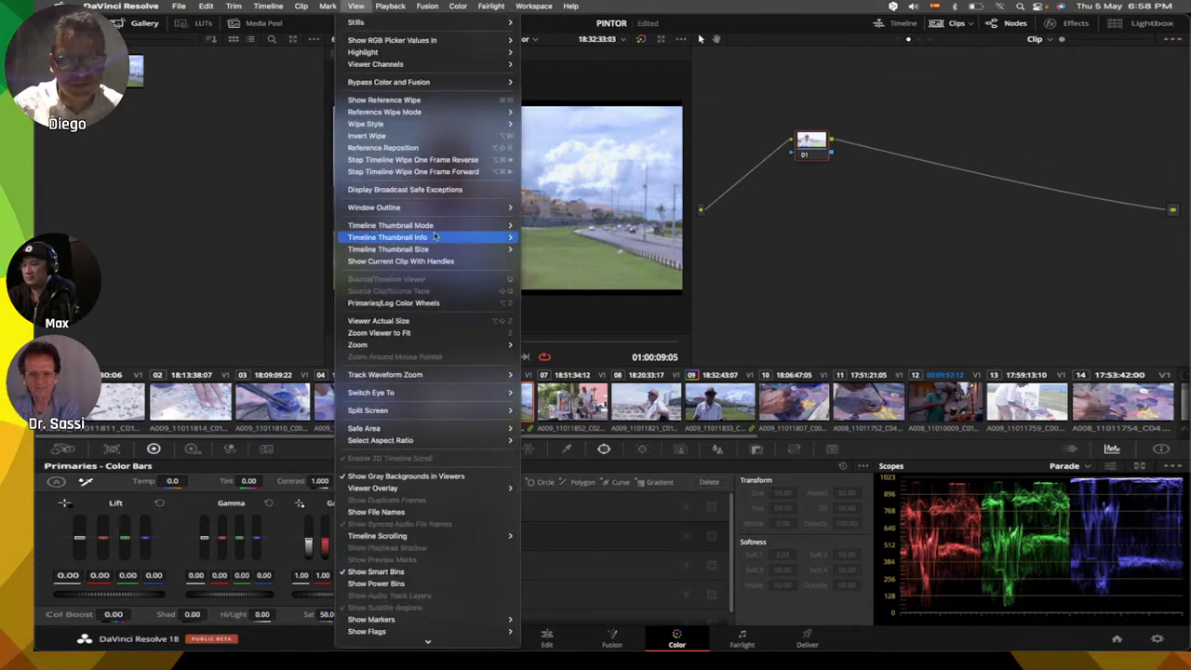
mouse_move(436, 237)
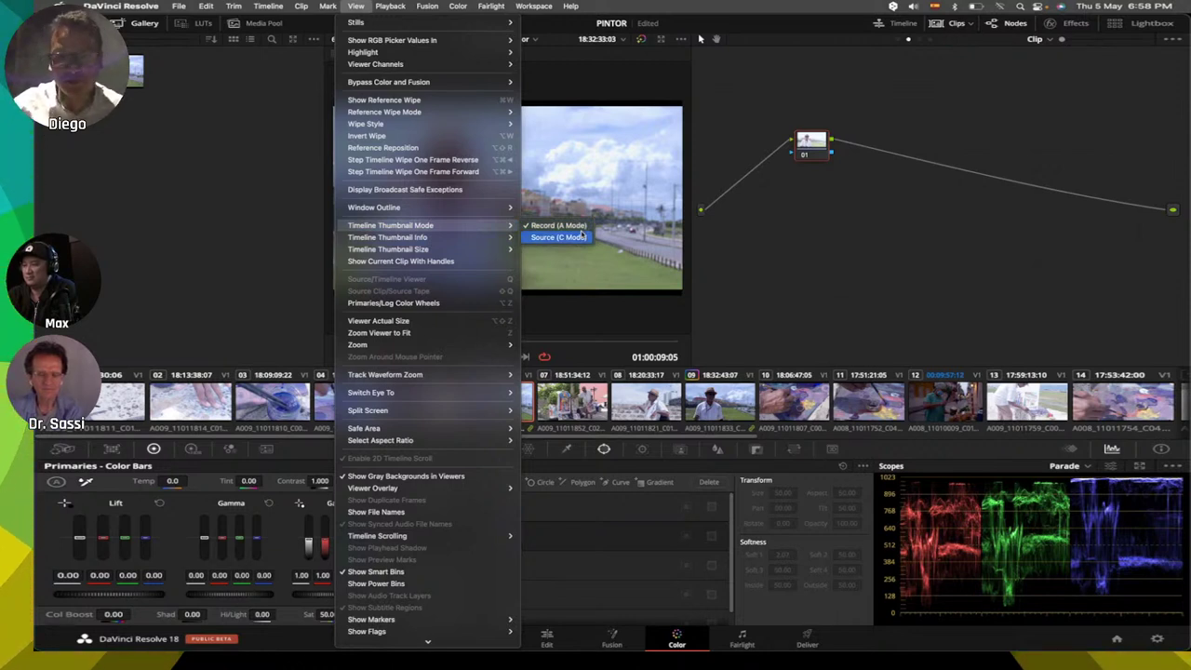
click(761, 278)
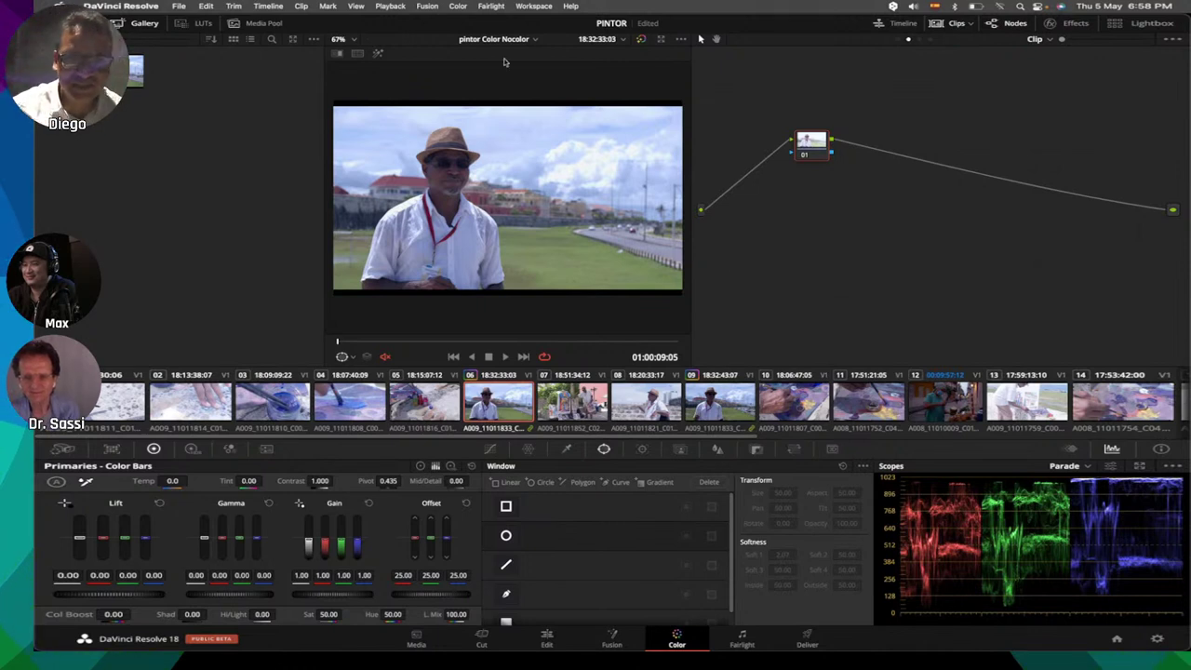
click(905, 25)
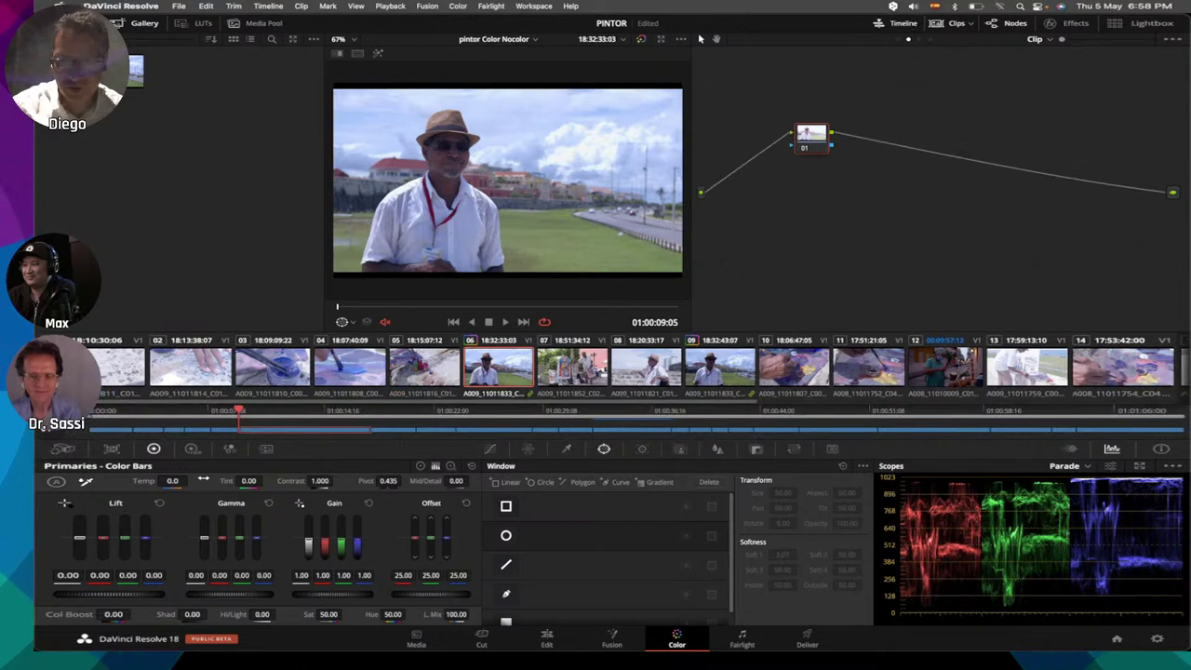
click(310, 409)
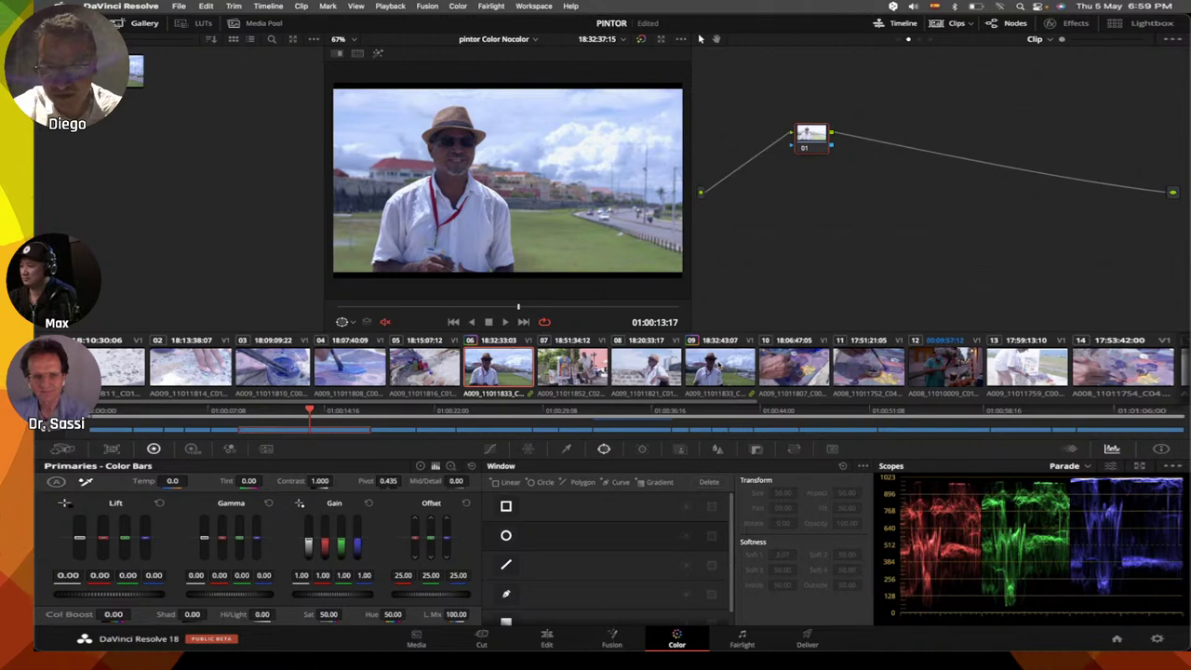
click(718, 367)
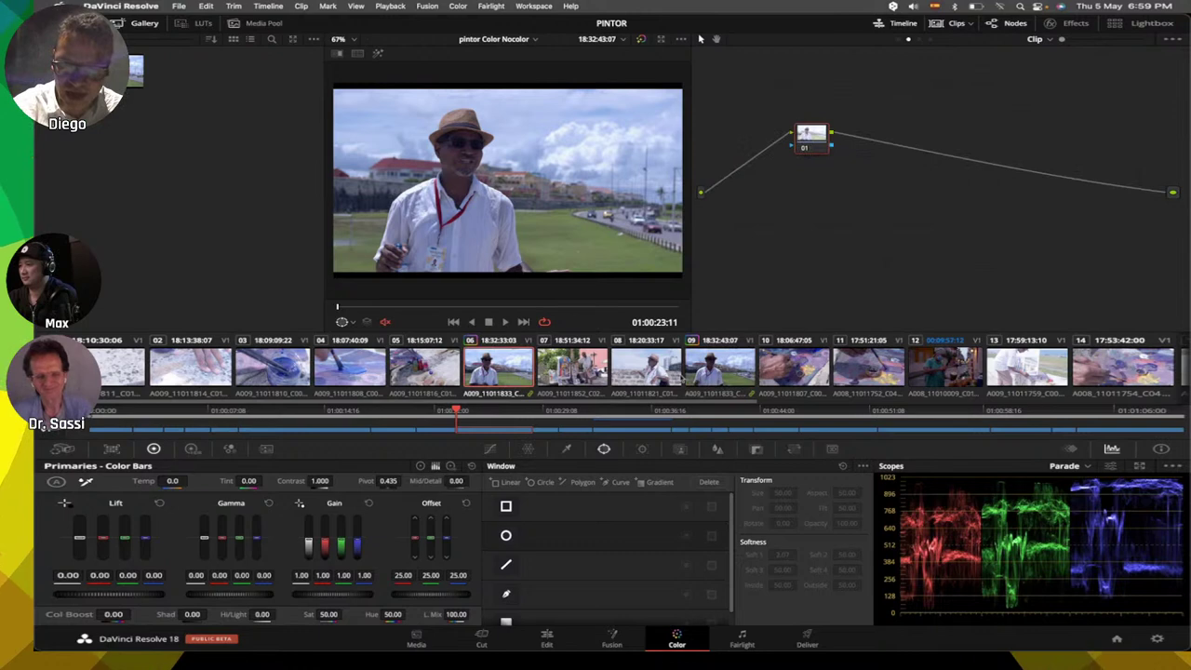
key(Up)
key(Up)
key(Up)
key(Down)
key(Down)
key(Down)
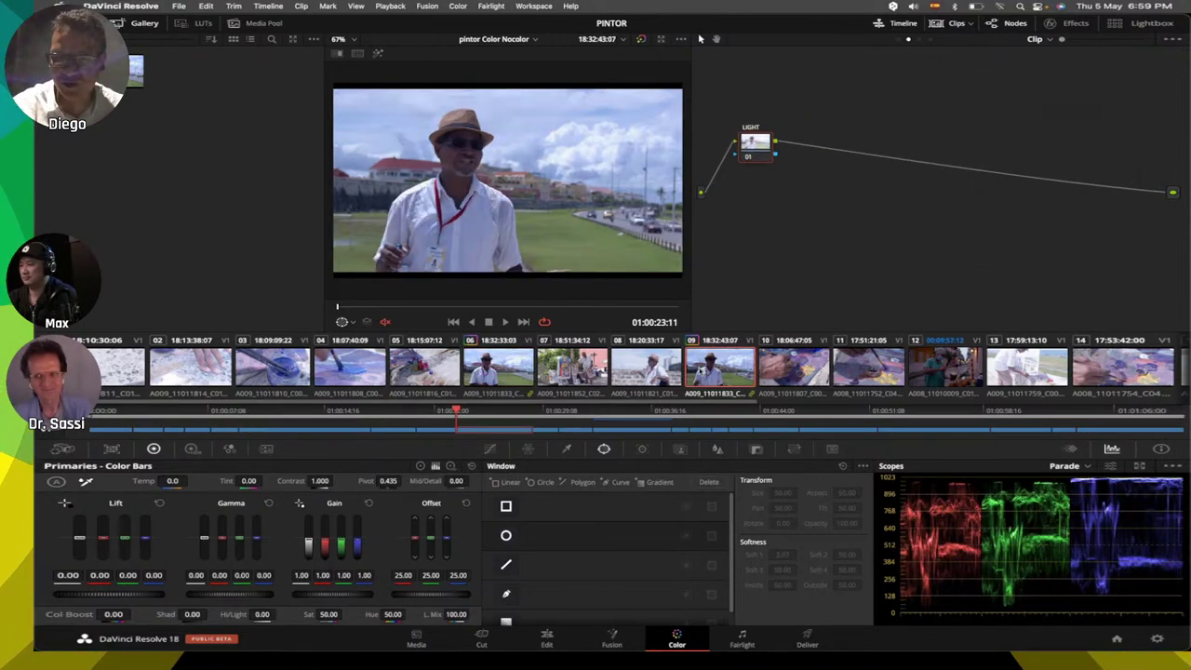
click(531, 375)
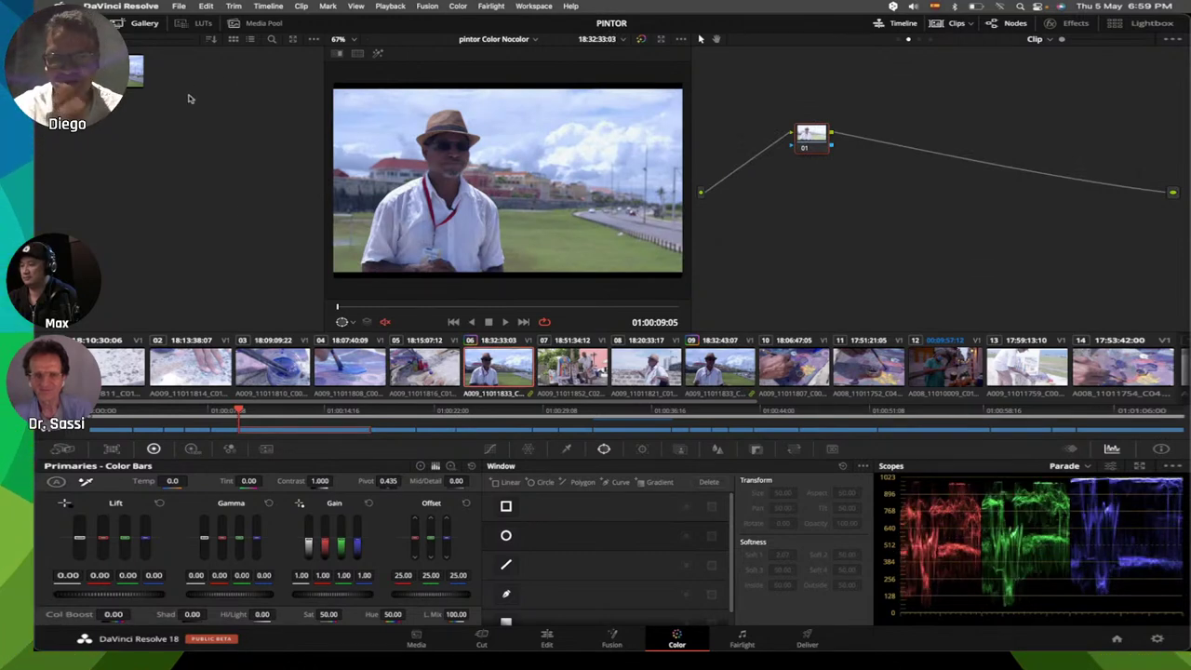
Step: Activate Playhead B and park it on clip 09
click(533, 6)
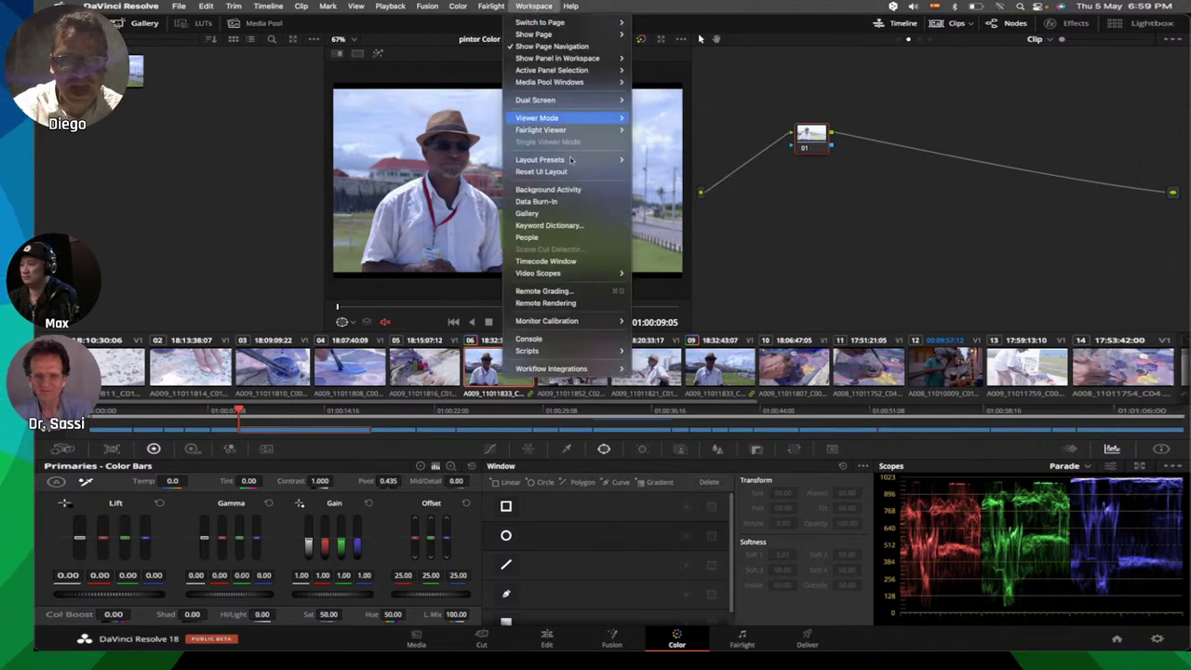
mouse_move(569, 164)
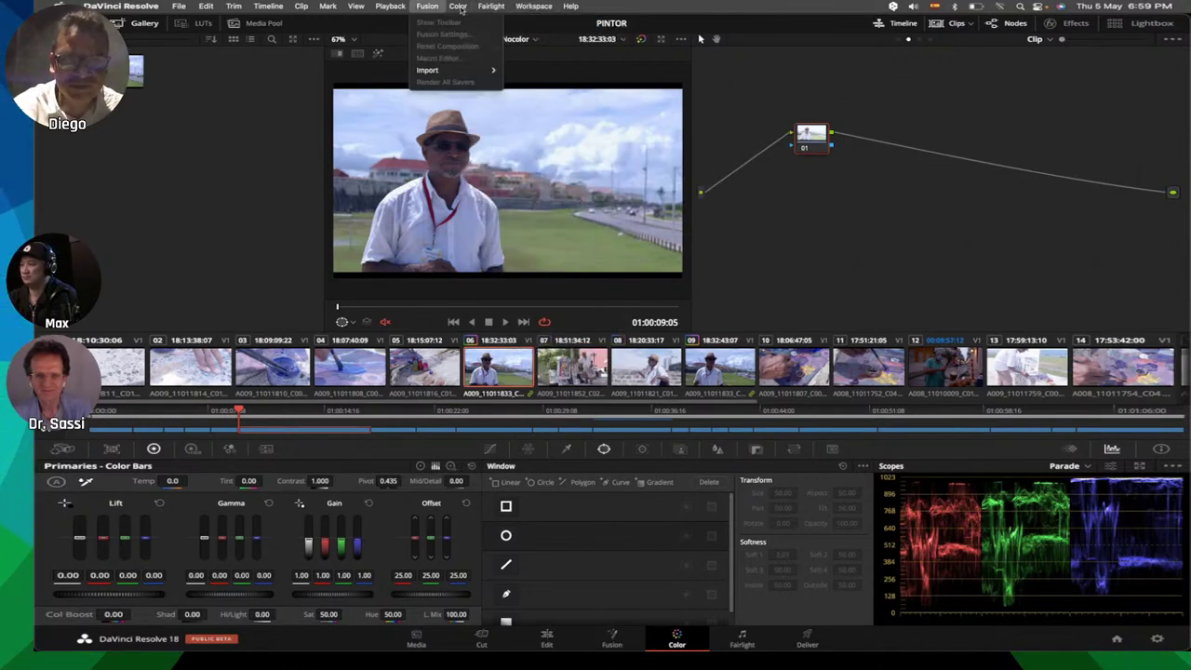
mouse_move(458, 6)
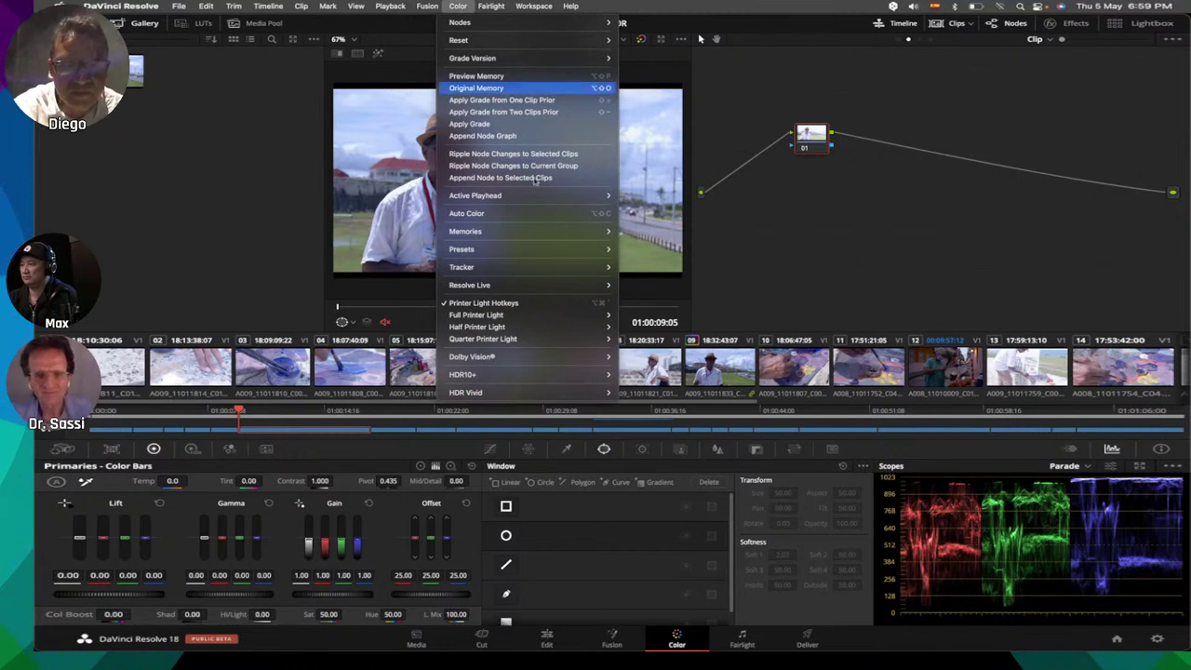
mouse_move(531, 198)
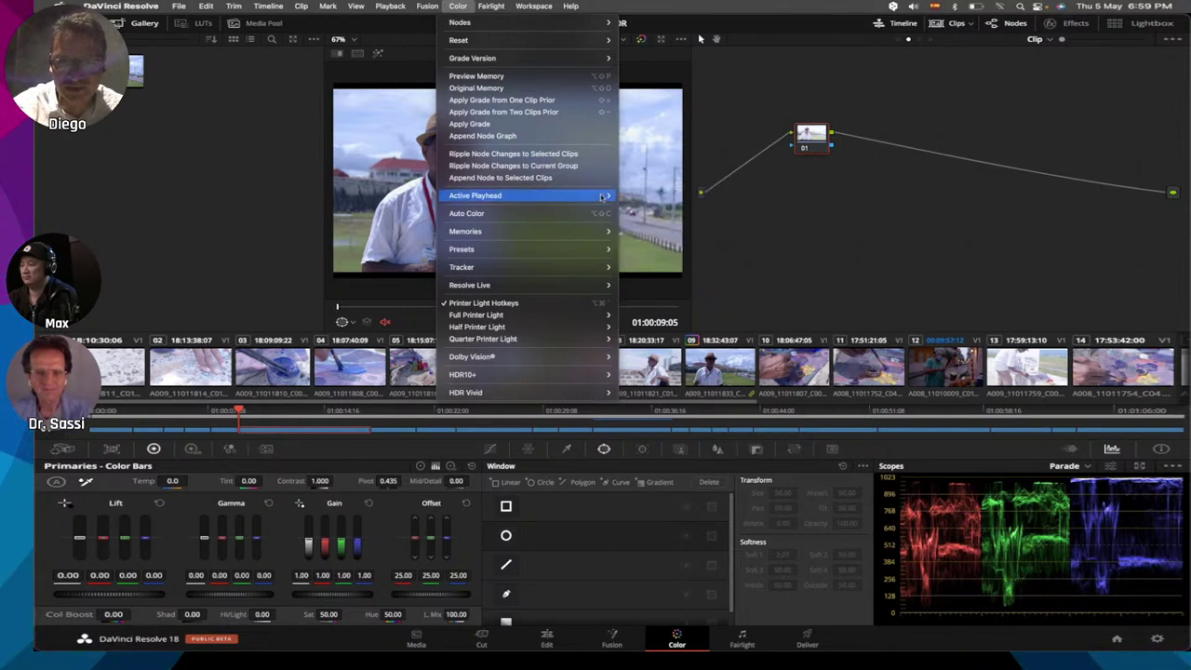
click(648, 208)
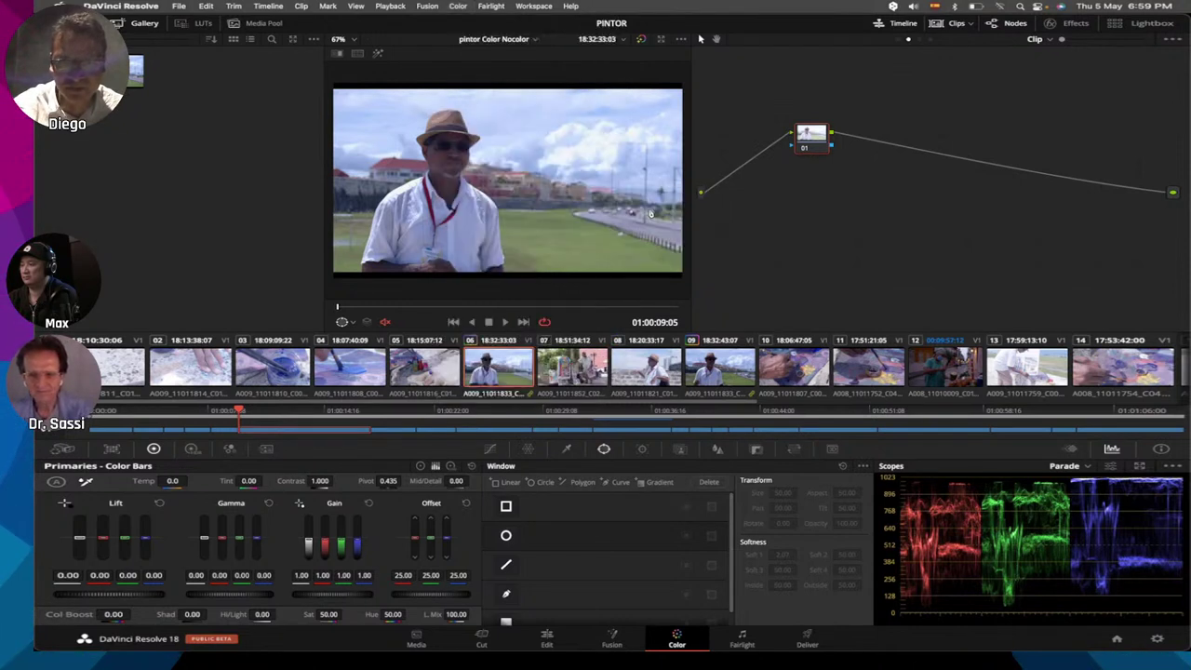
click(316, 412)
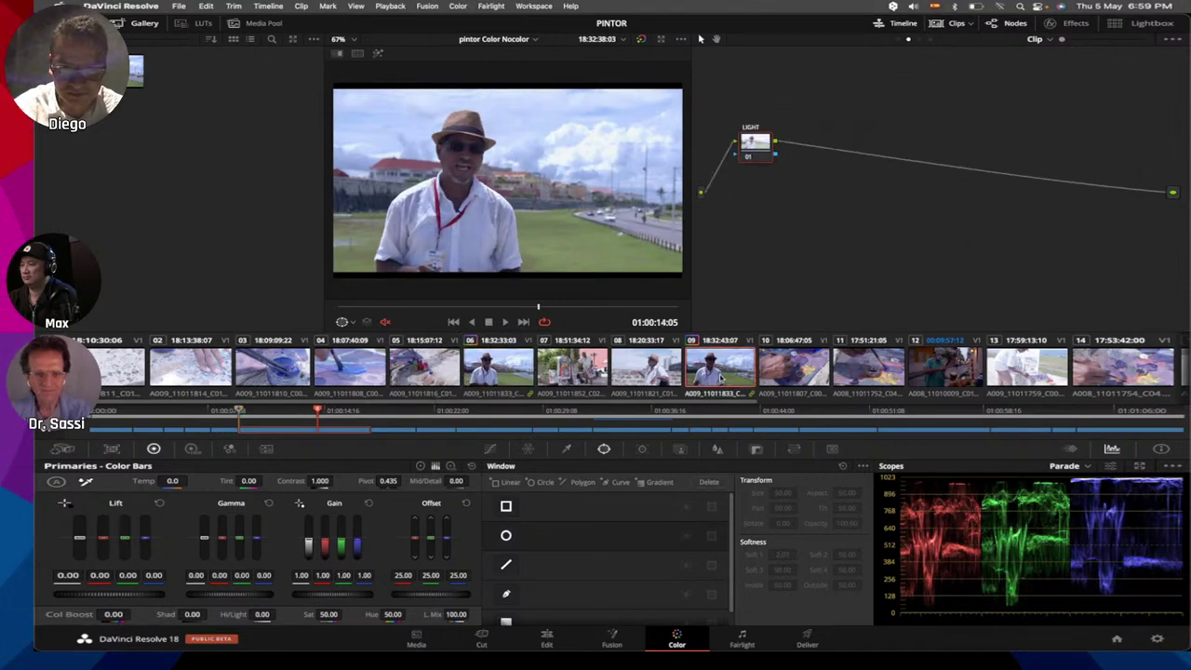
key(Down)
key(Down)
key(Down)
Step: Activate Playhead C, move it to the end of the edit and park it on clip 21
click(543, 7)
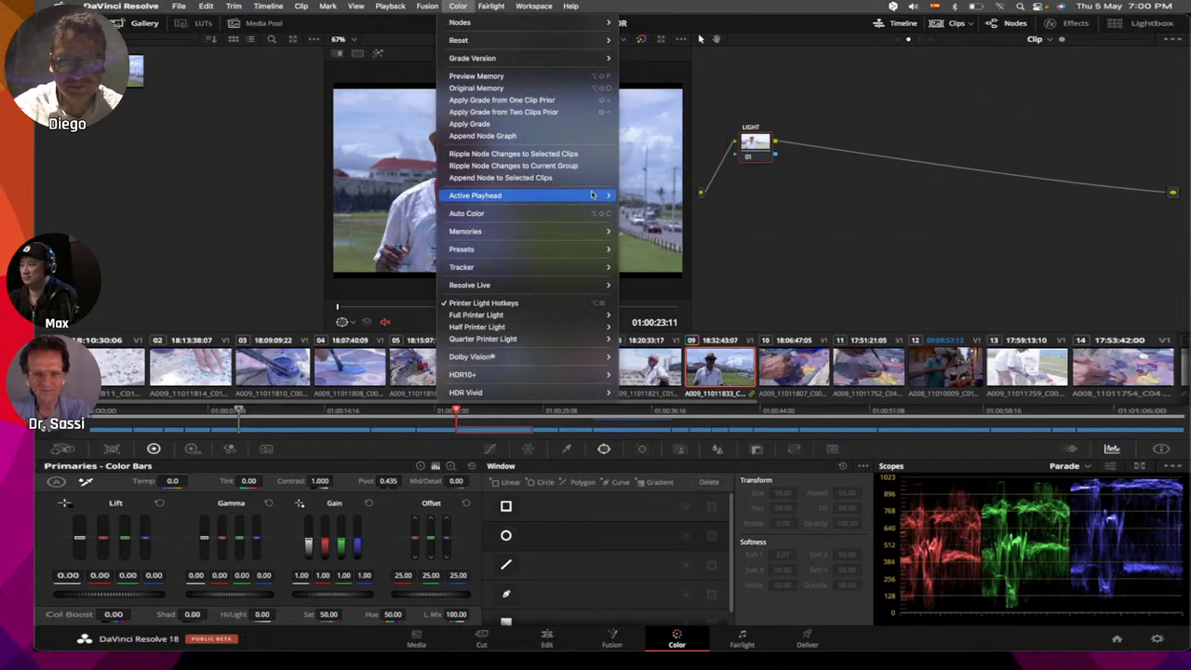
mouse_move(626, 200)
click(644, 221)
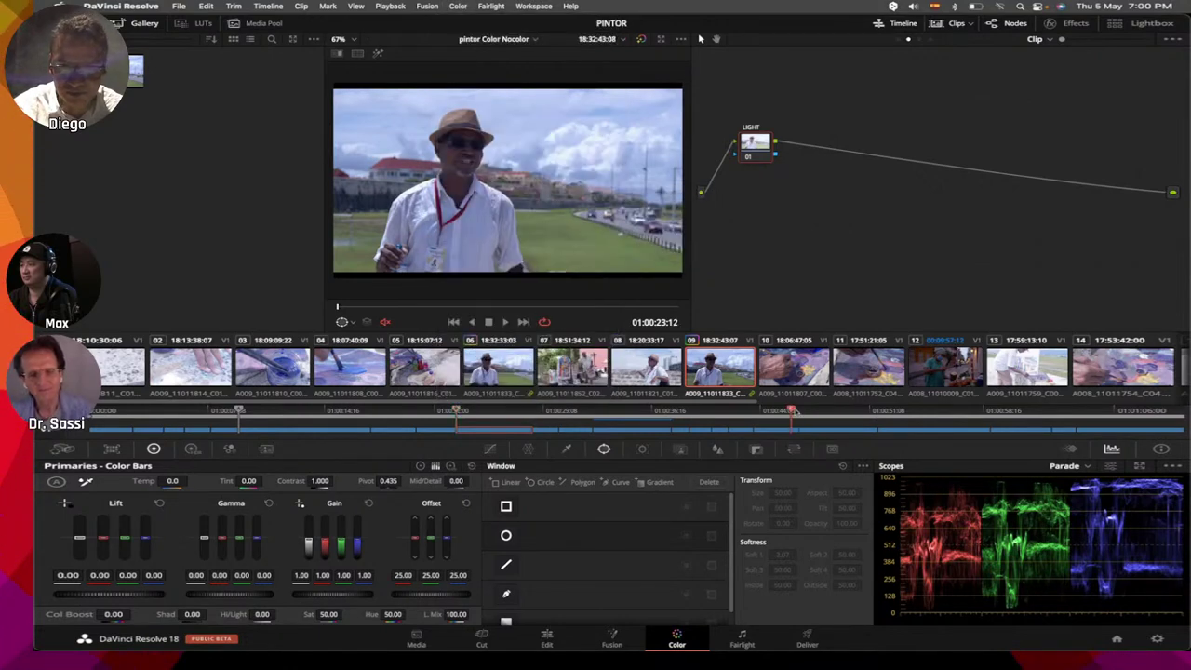
drag(792, 411, 1182, 414)
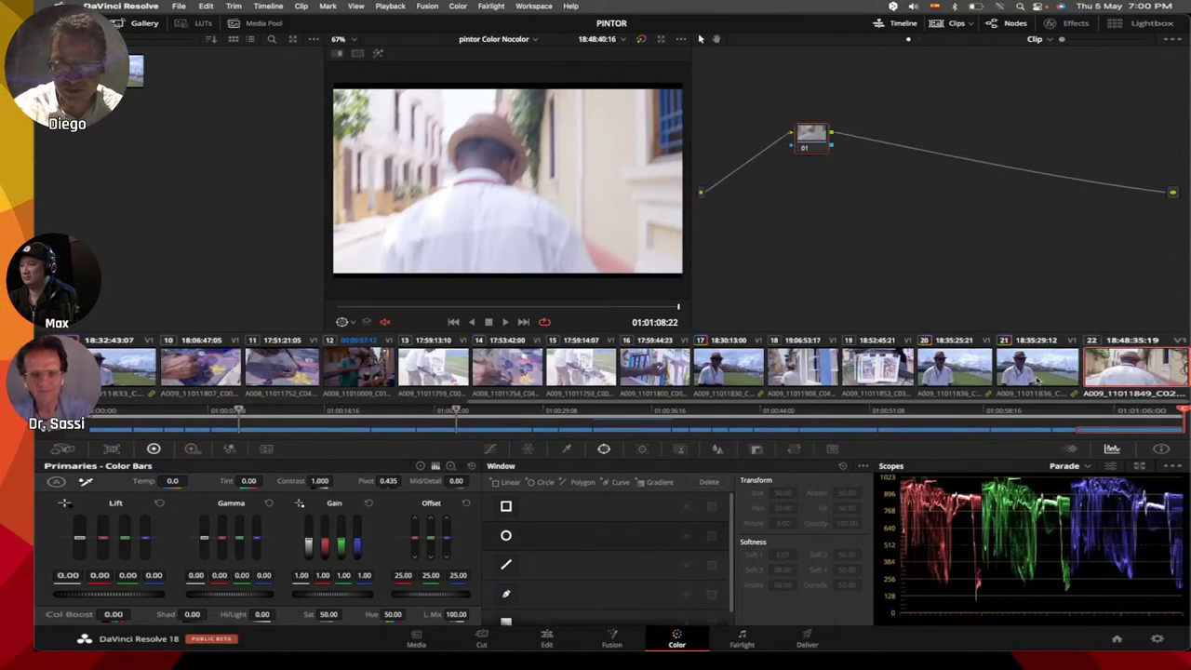
click(1038, 377)
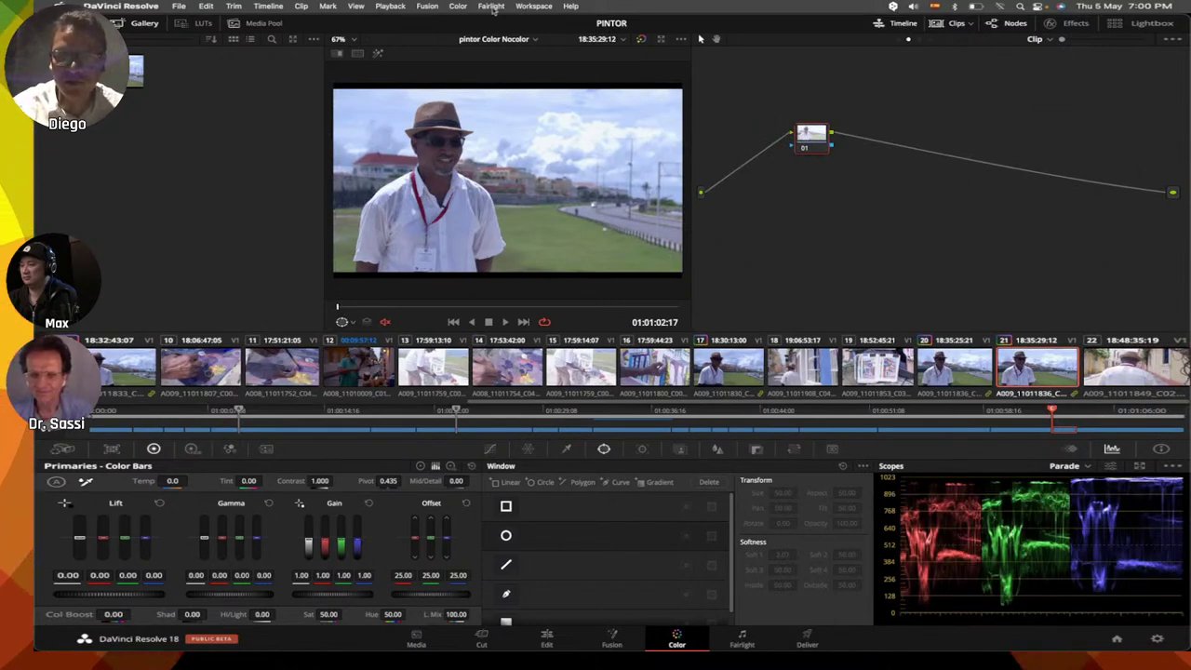
Step: Select all clips and move the third playhead to painting clip 16
click(458, 5)
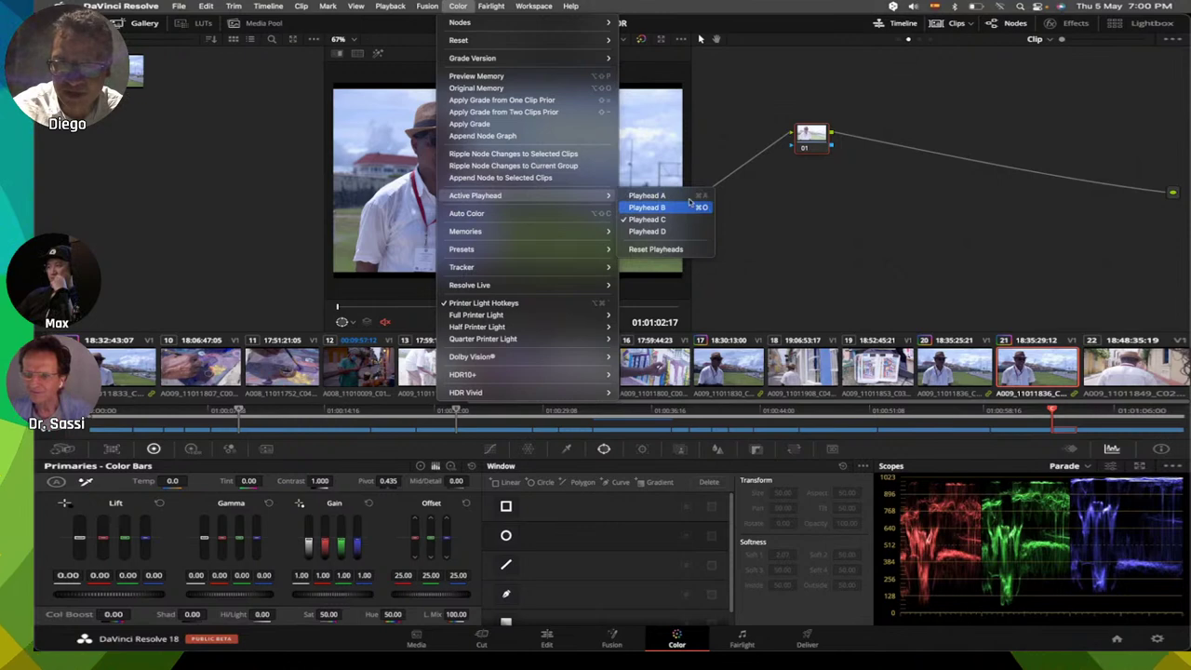
click(767, 236)
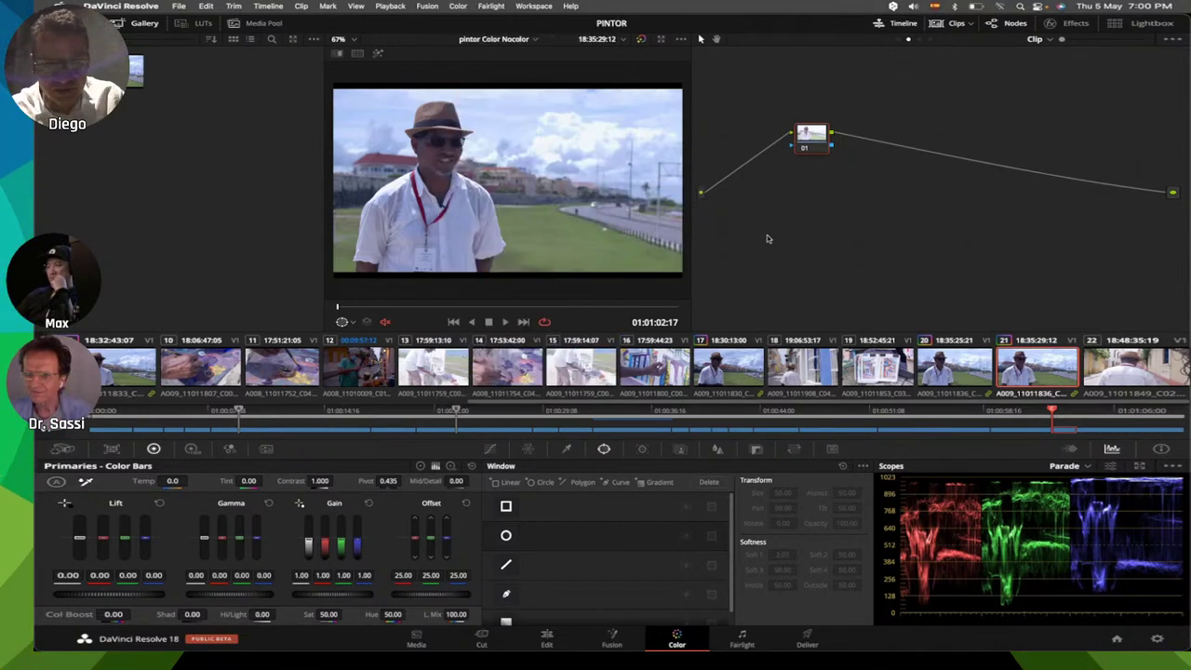
key(super+a)
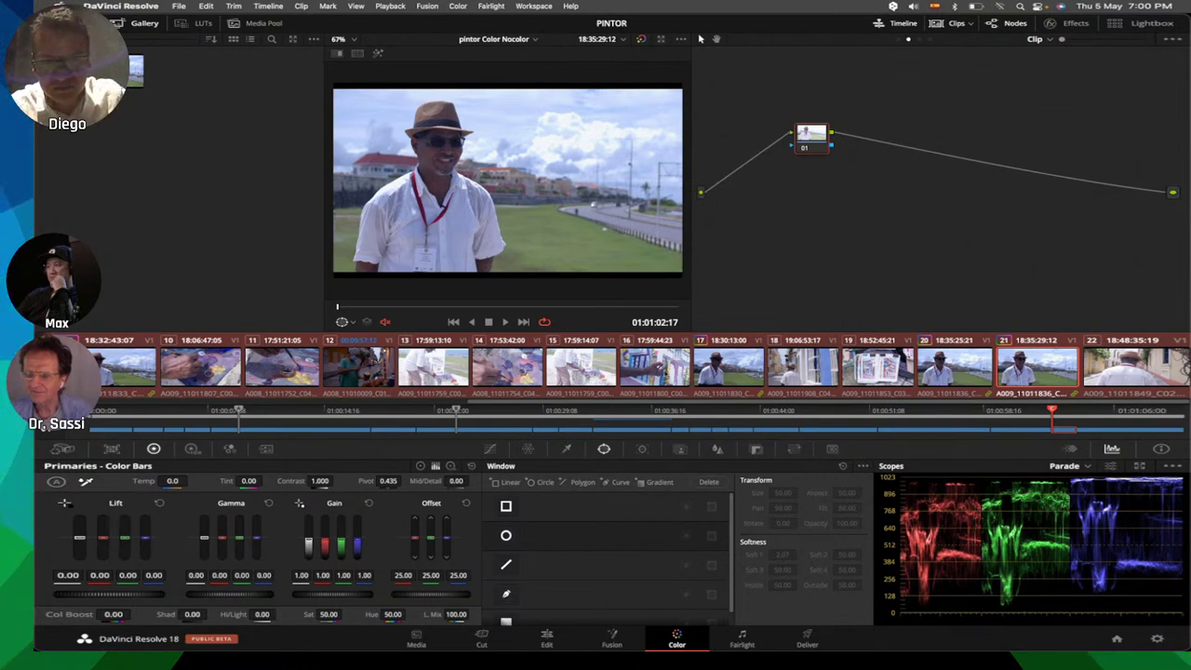
click(655, 368)
Step: Toggle between playheads A and B with Ctrl+Shift+1/2, ending on clip 09
click(534, 5)
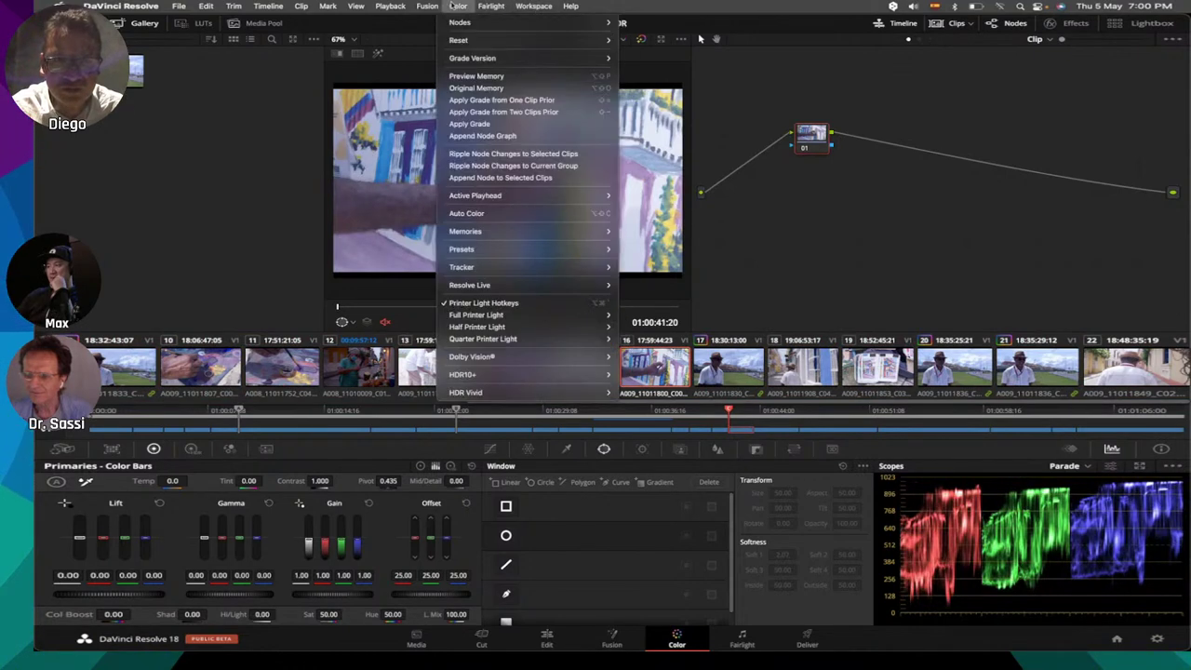
click(736, 119)
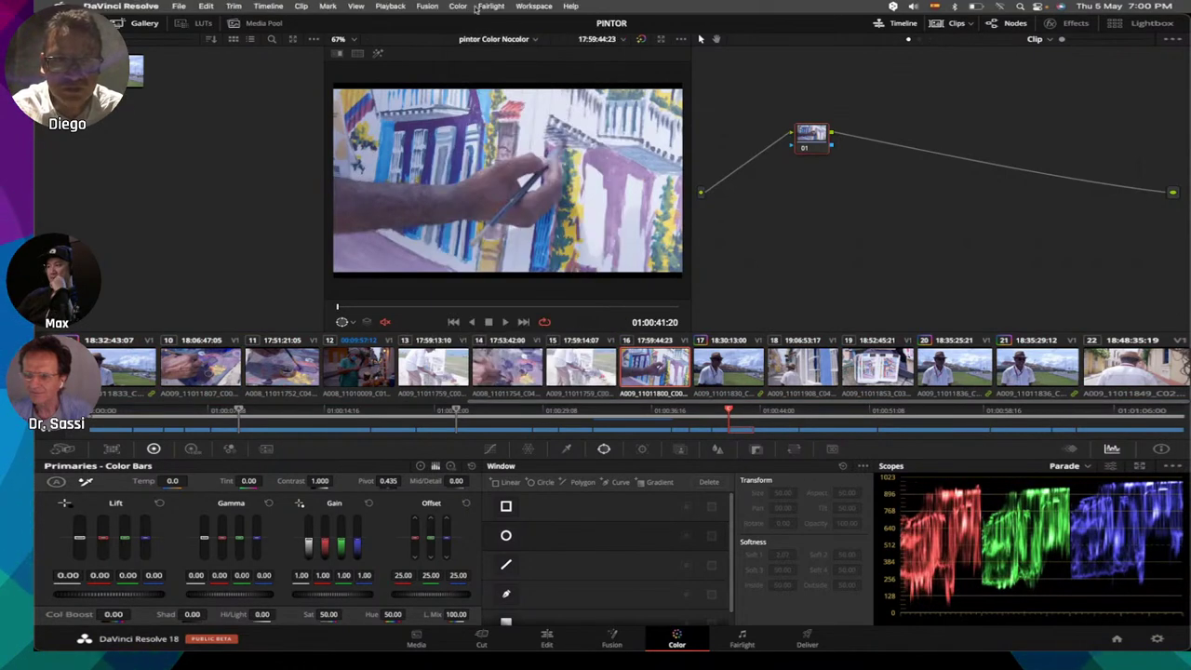
click(458, 5)
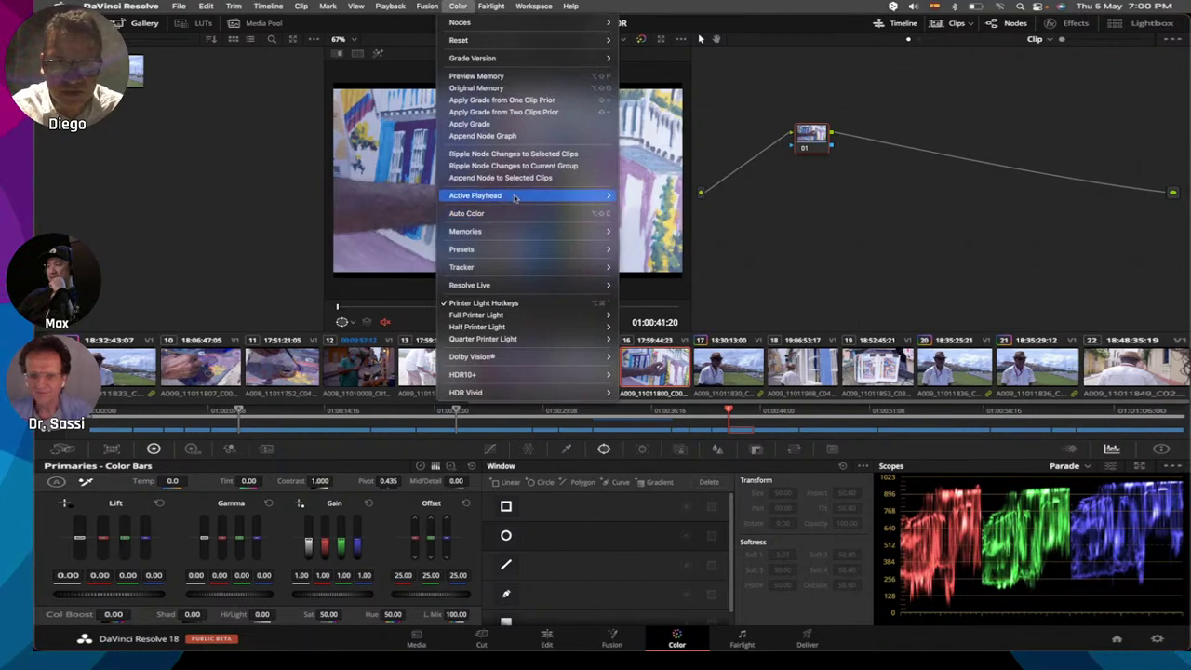
mouse_move(558, 197)
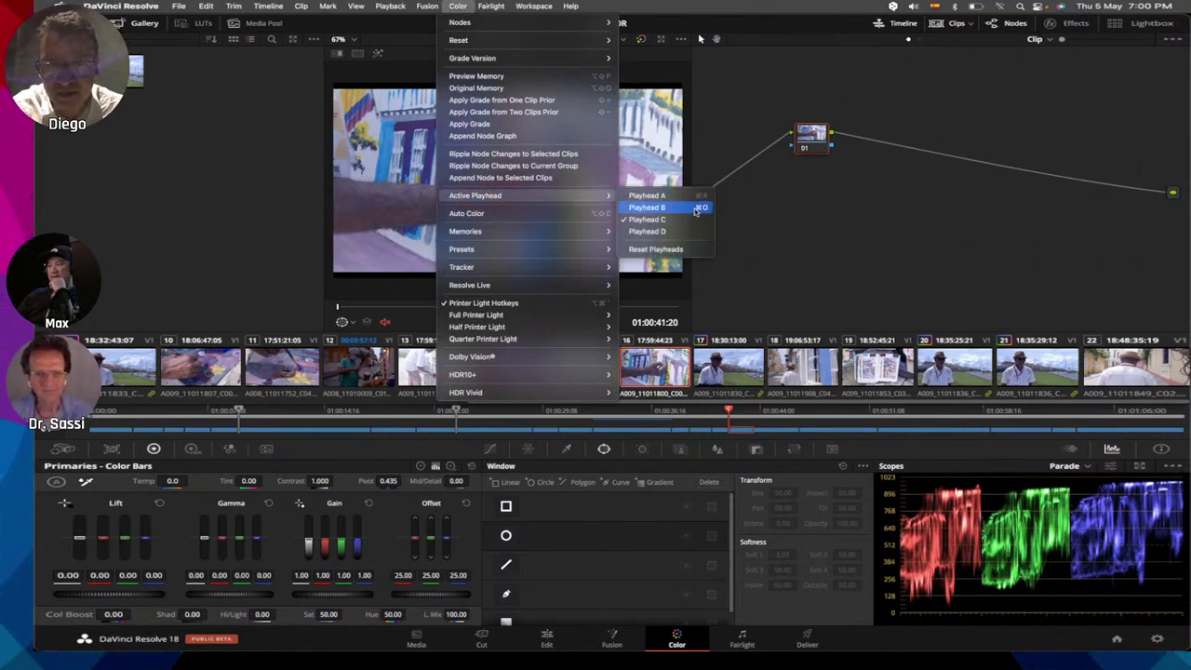
click(769, 225)
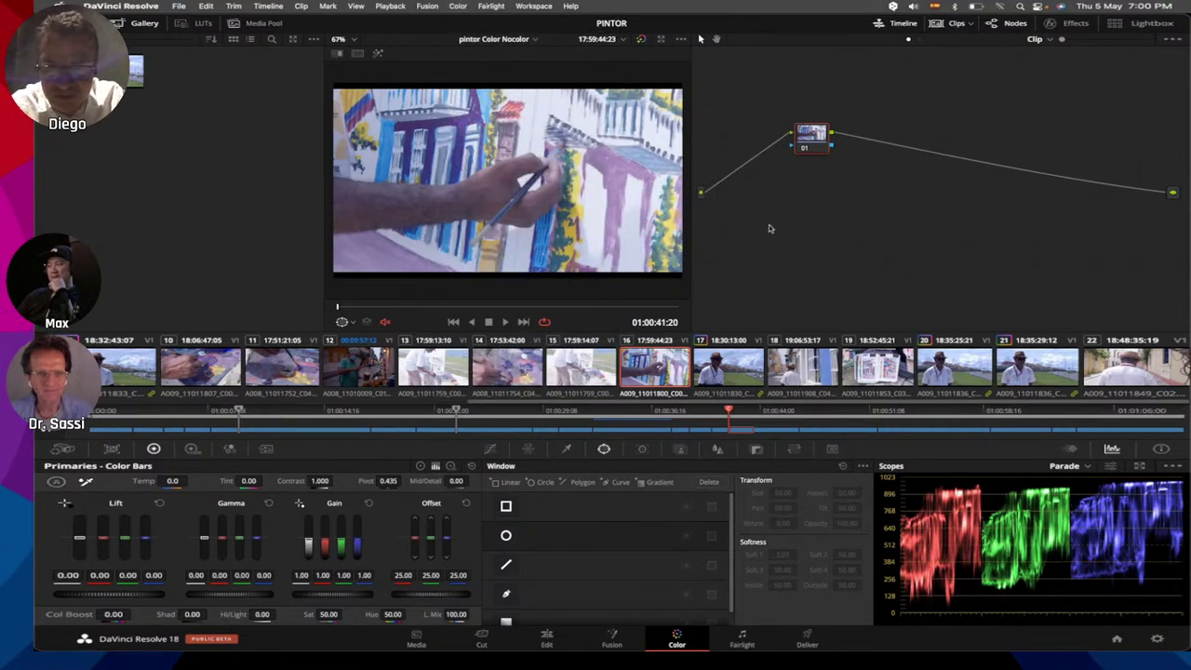
key(ctrl+shift+2)
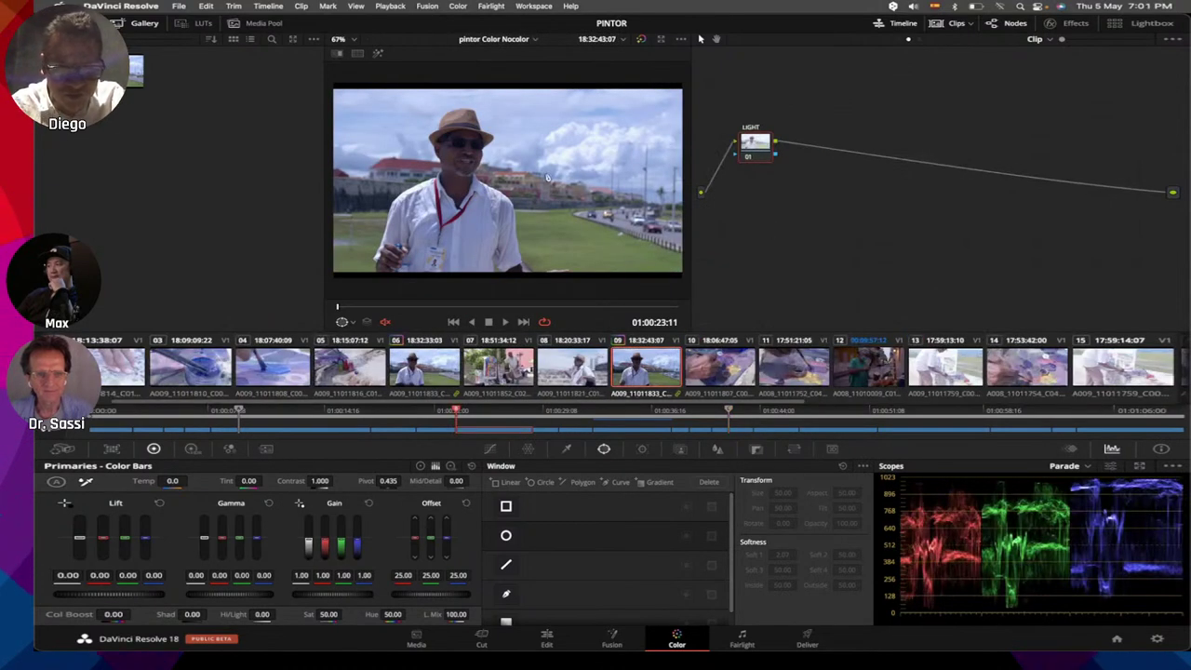
key(ctrl+shift+1)
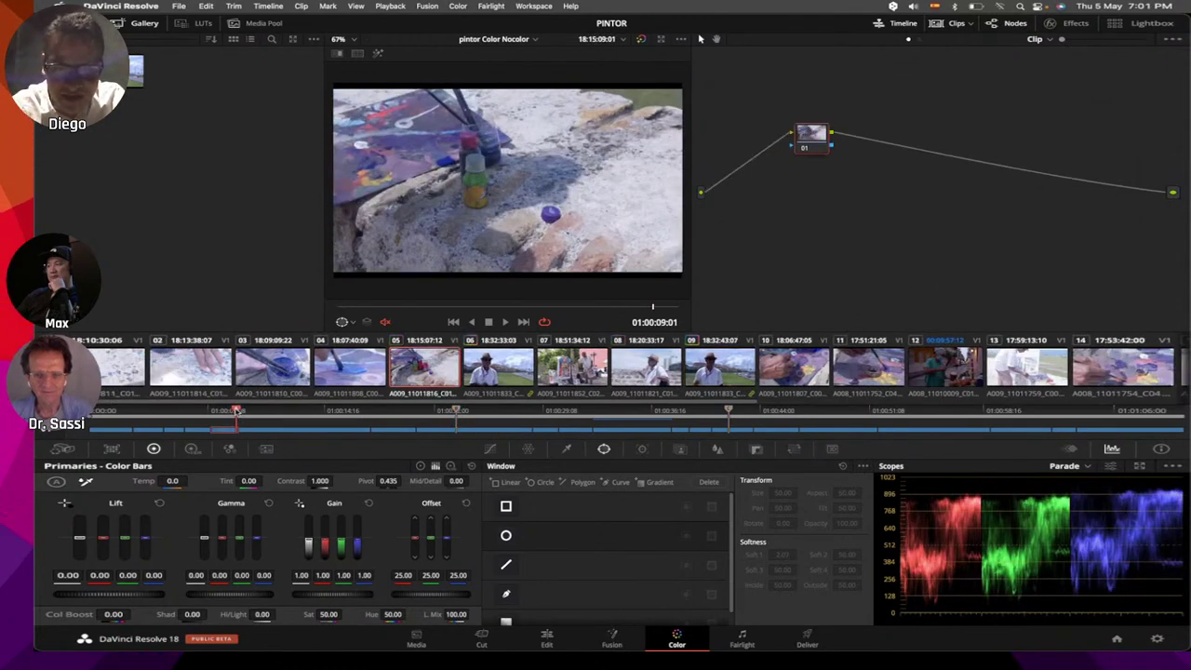
key(ctrl+shift+2)
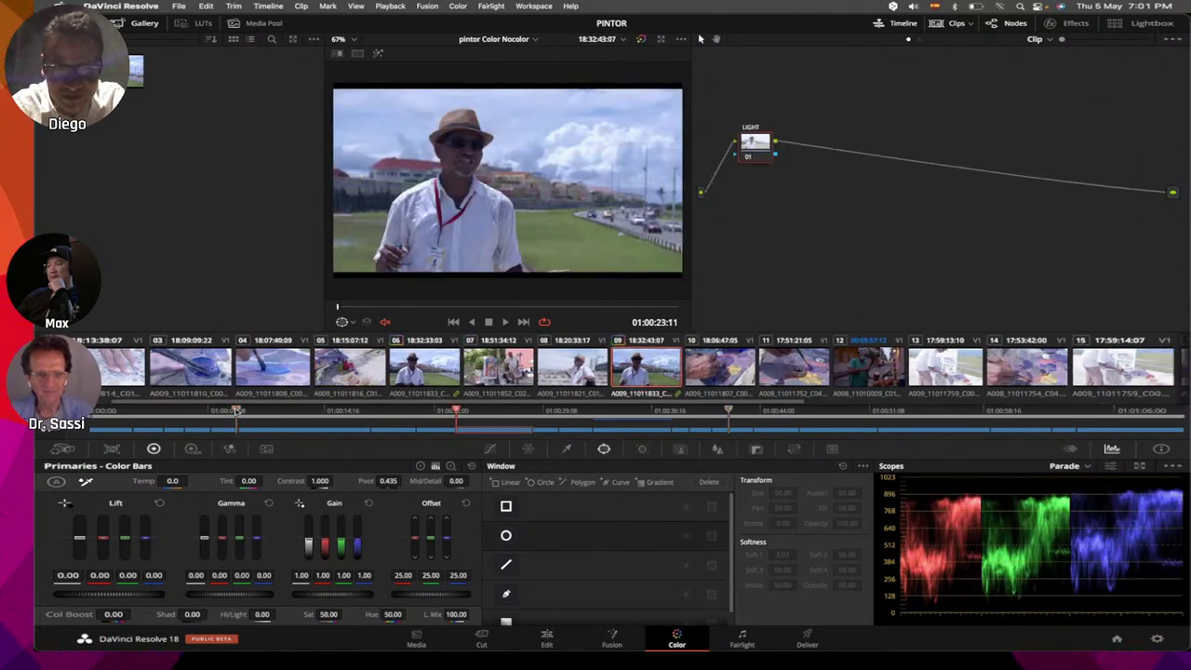
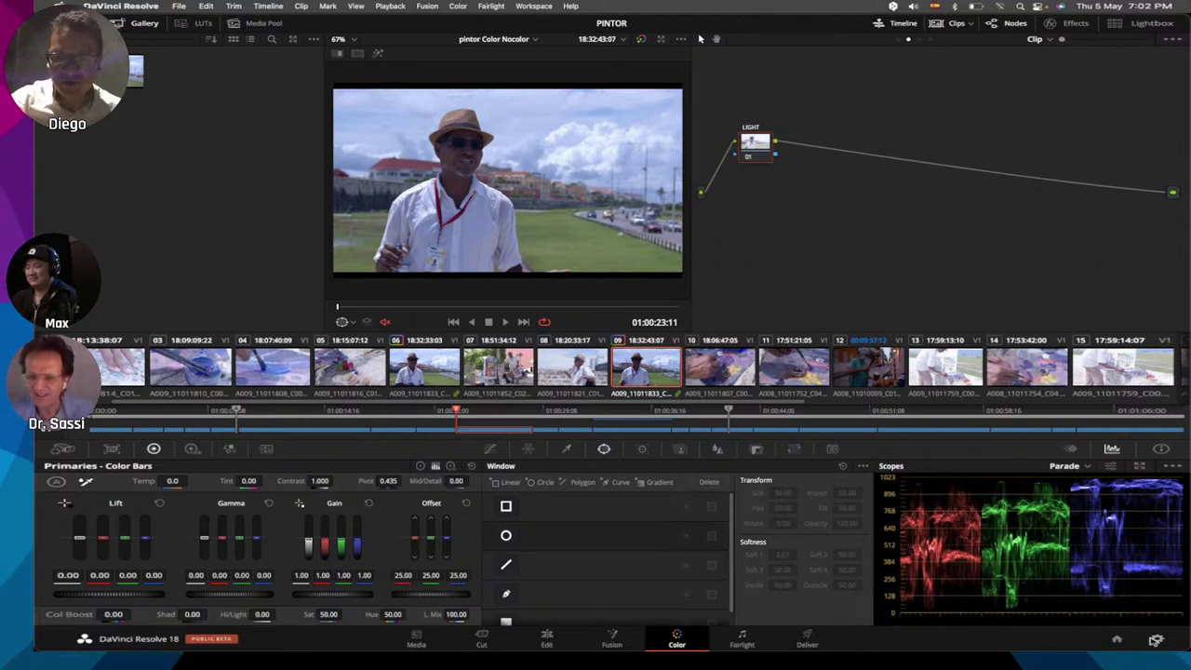
Step: Set color science to DaVinci YRGB on the Project Settings Color Management page
key(shift+9)
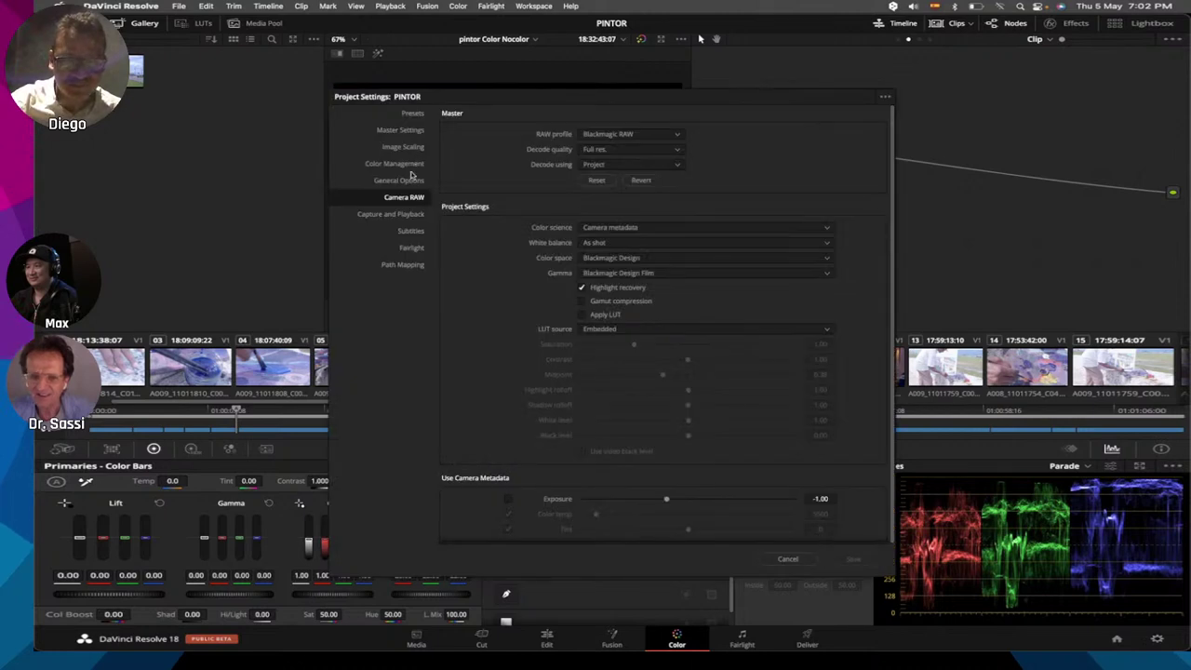
click(410, 179)
click(394, 163)
click(656, 134)
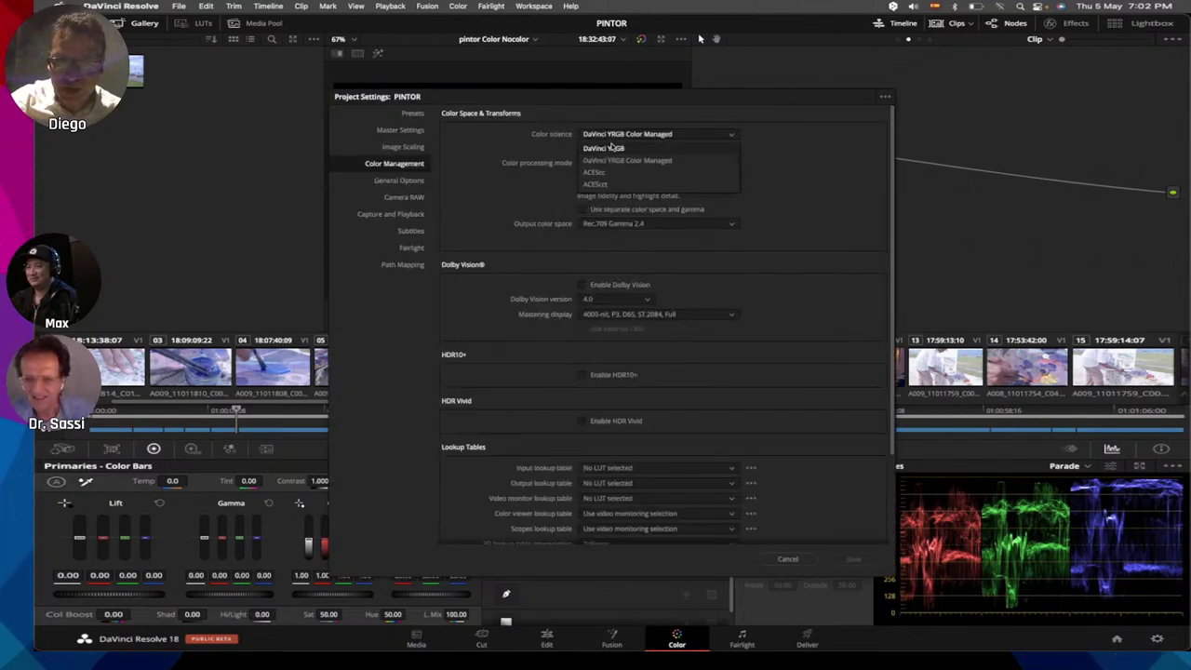
click(614, 140)
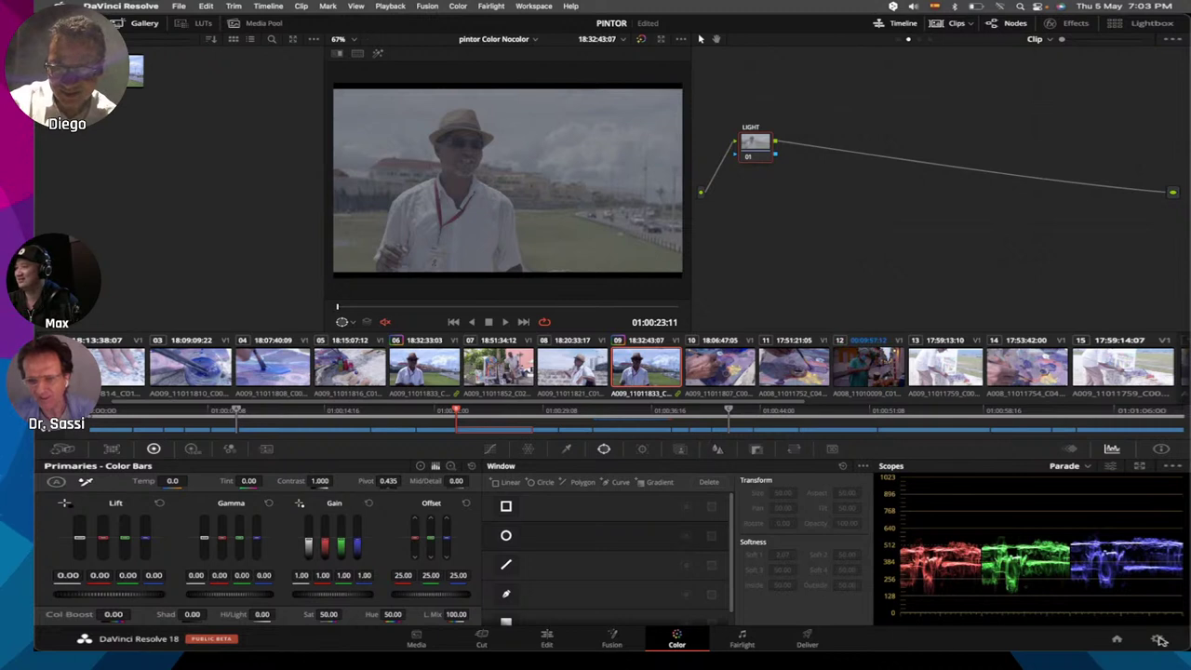
Step: Switch to DaVinci YRGB Color Managed, disable automatic management, choose HDR DaVinci Wide Gamut Intermediate, and save
key(shift+9)
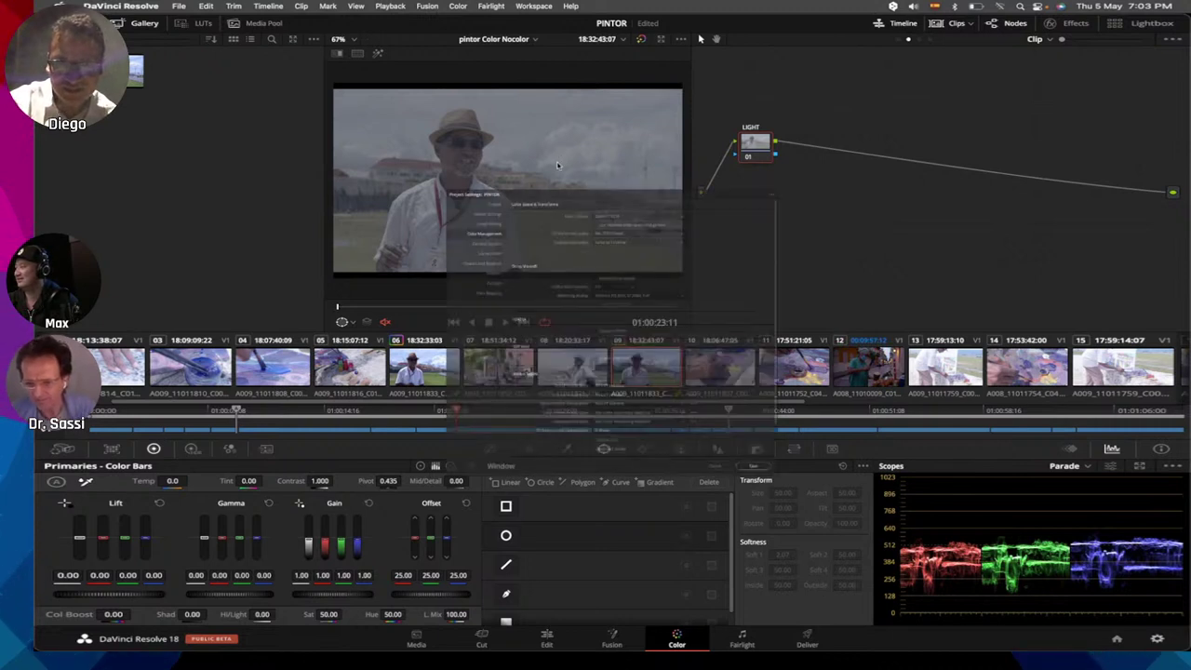
click(622, 136)
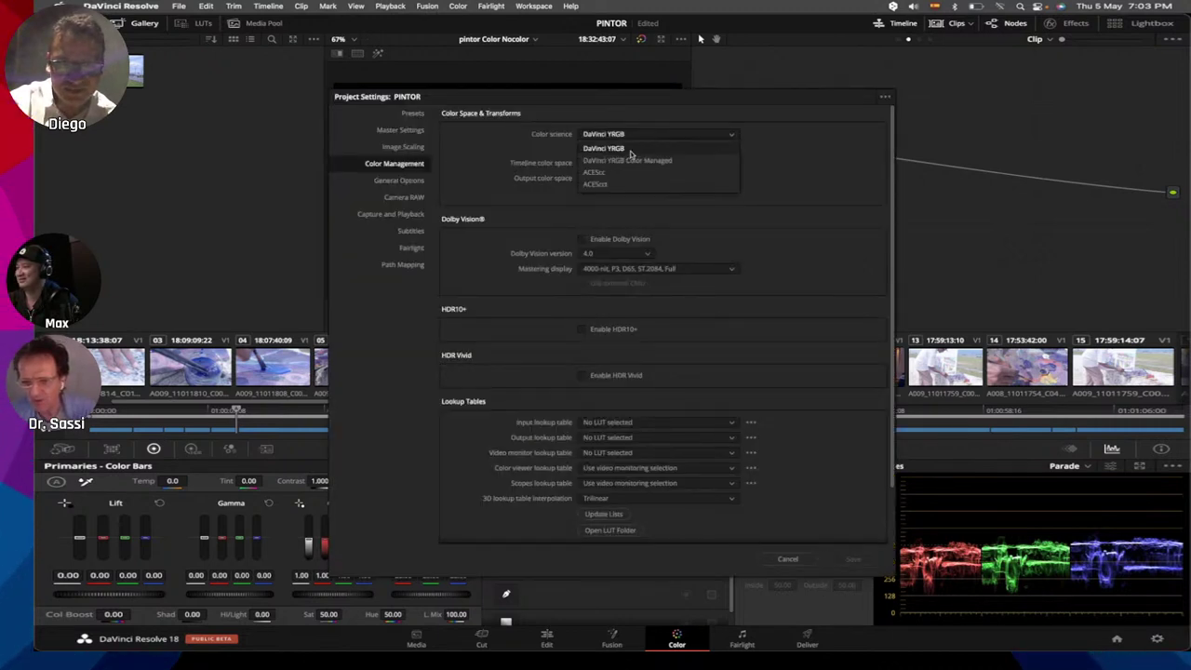
click(633, 161)
click(639, 149)
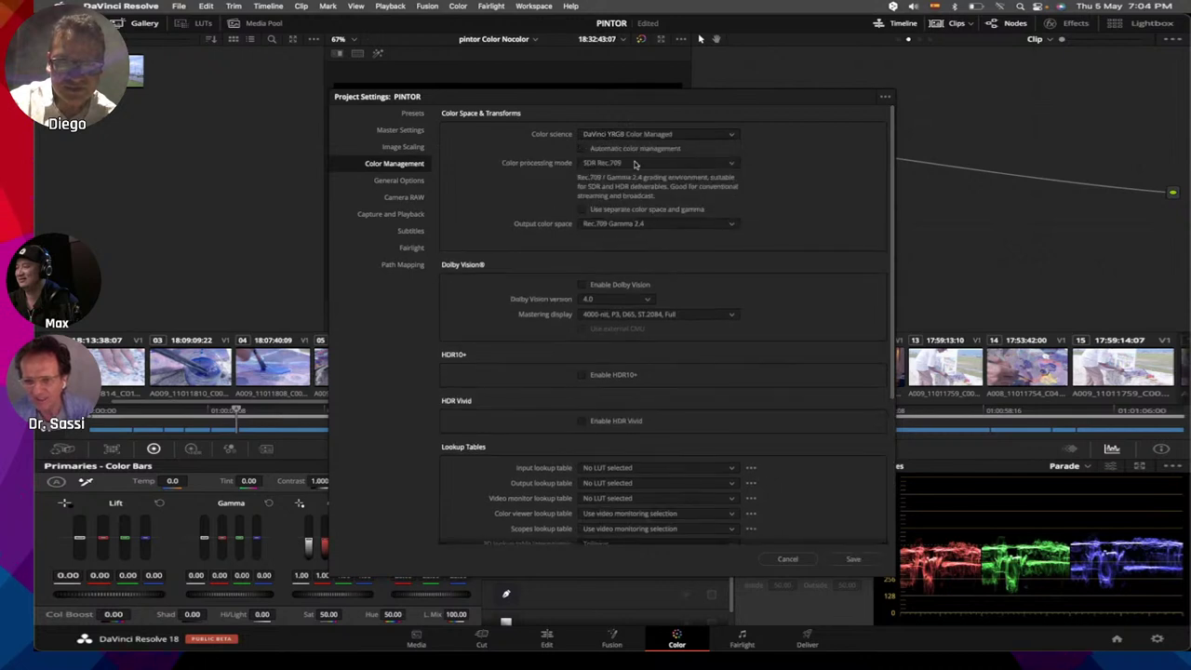
click(640, 163)
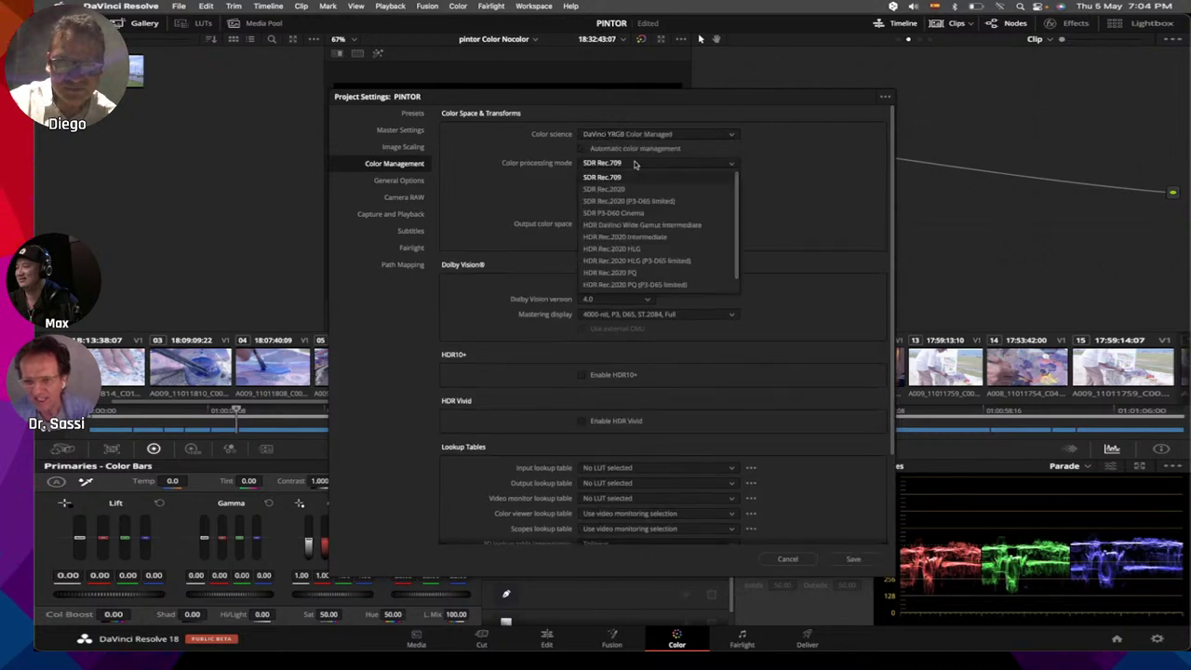
click(641, 225)
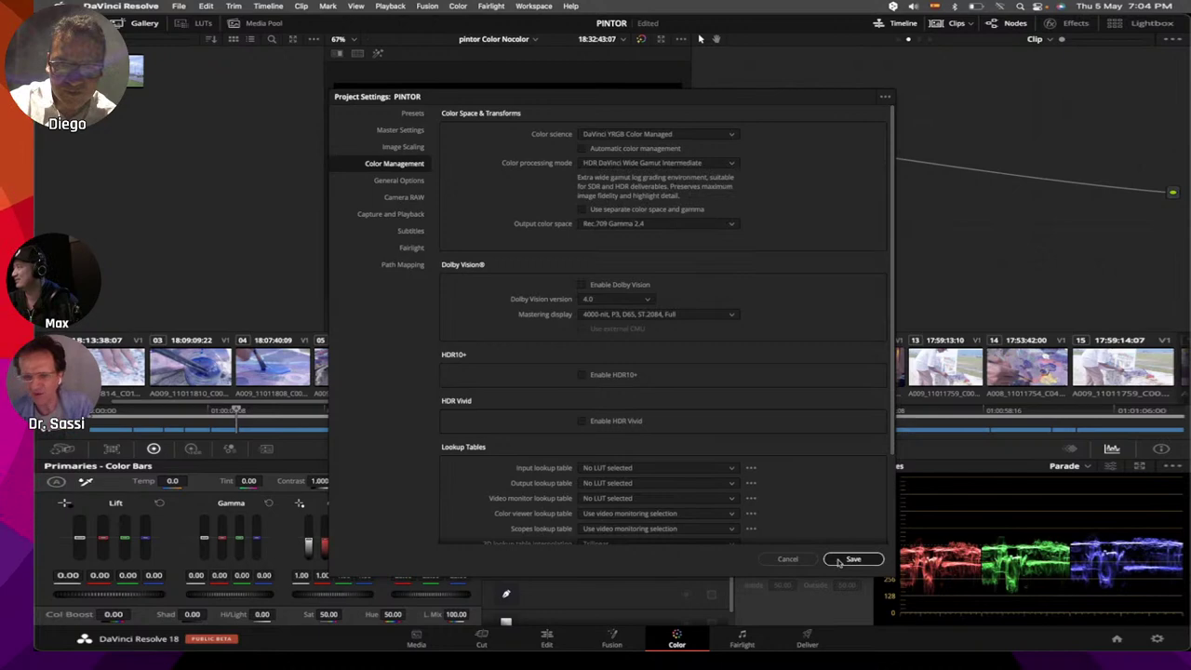
click(841, 561)
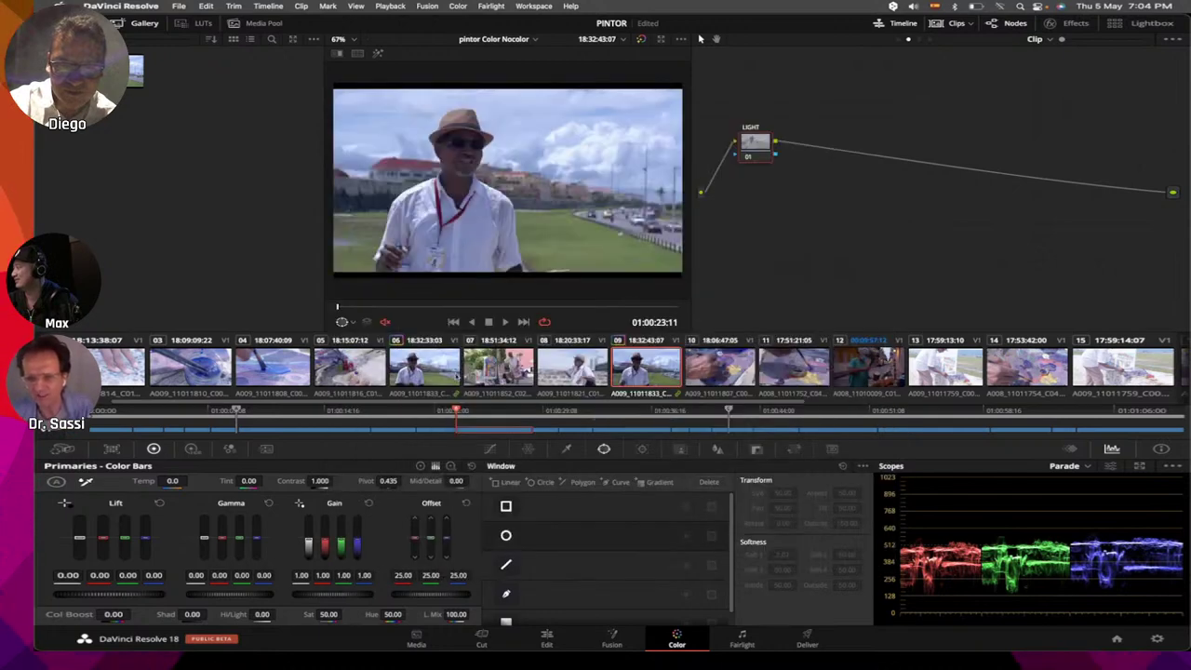
Step: Select clip 06, add a serial node, then step to clip 07 and back to 06
click(425, 368)
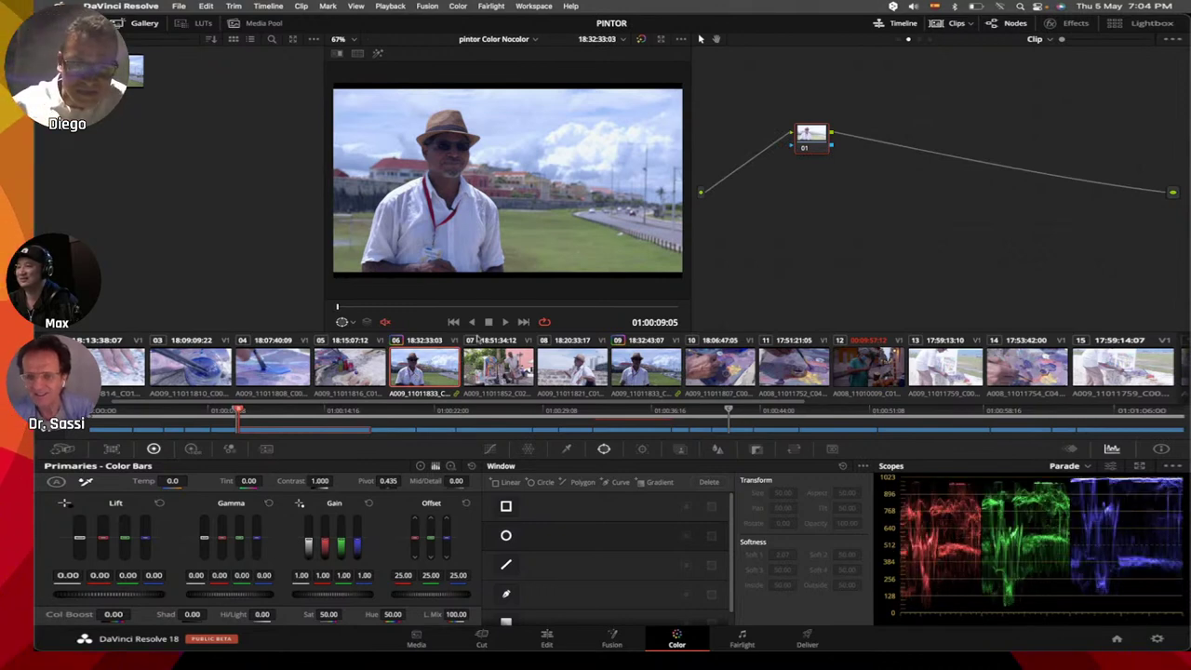
key(alt+s)
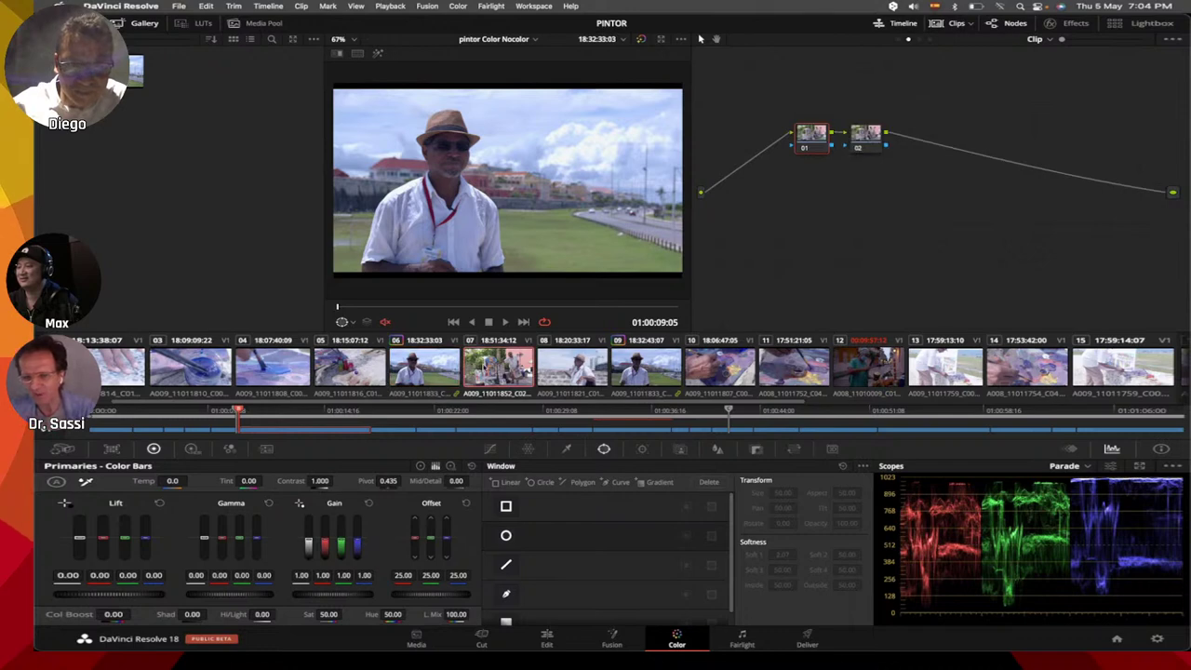
key(Down)
key(Up)
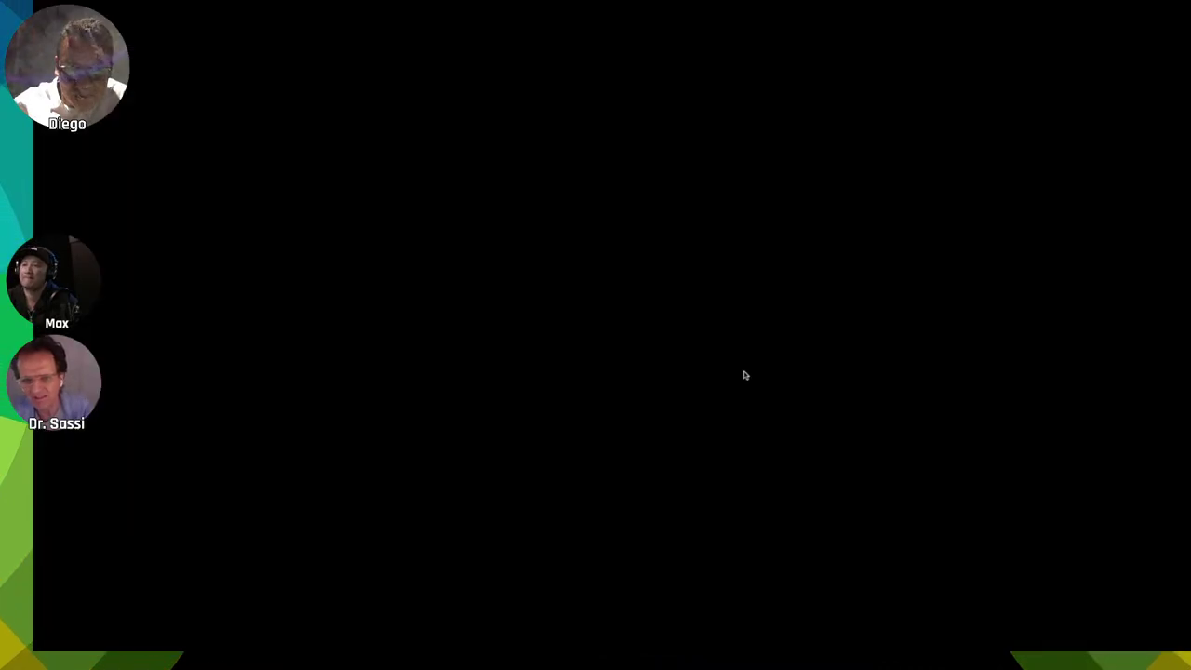
scroll(742, 369, up, 1)
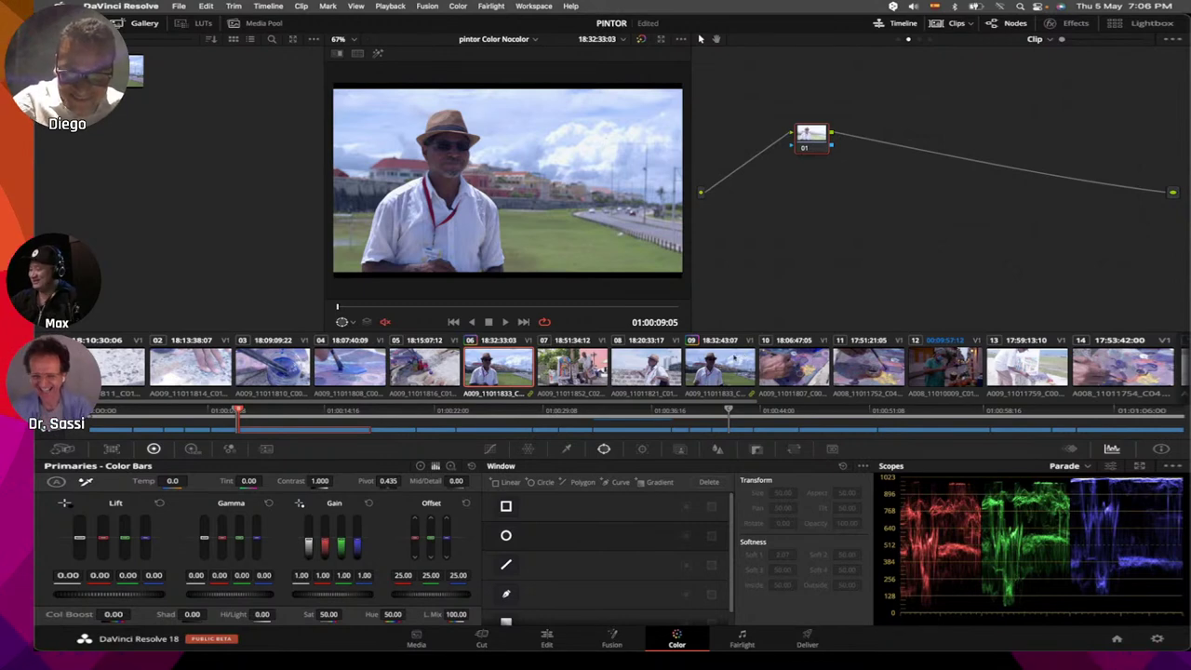
Step: Apply the saved gallery still's grade to interview clip 09
click(723, 380)
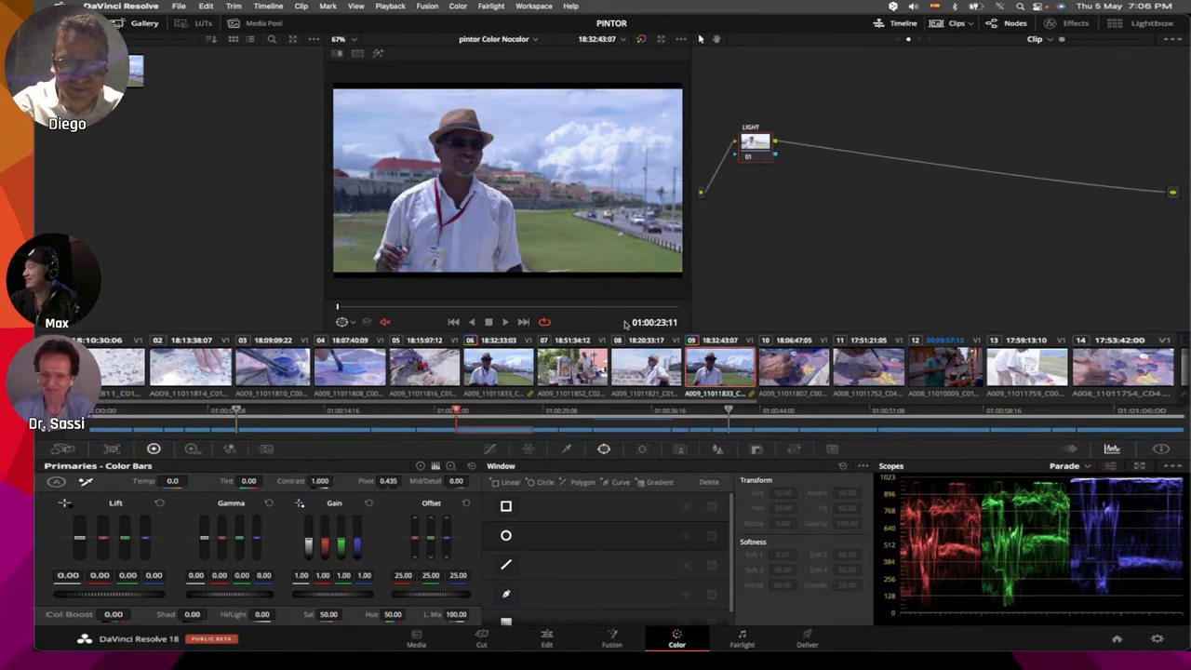
right_click(132, 74)
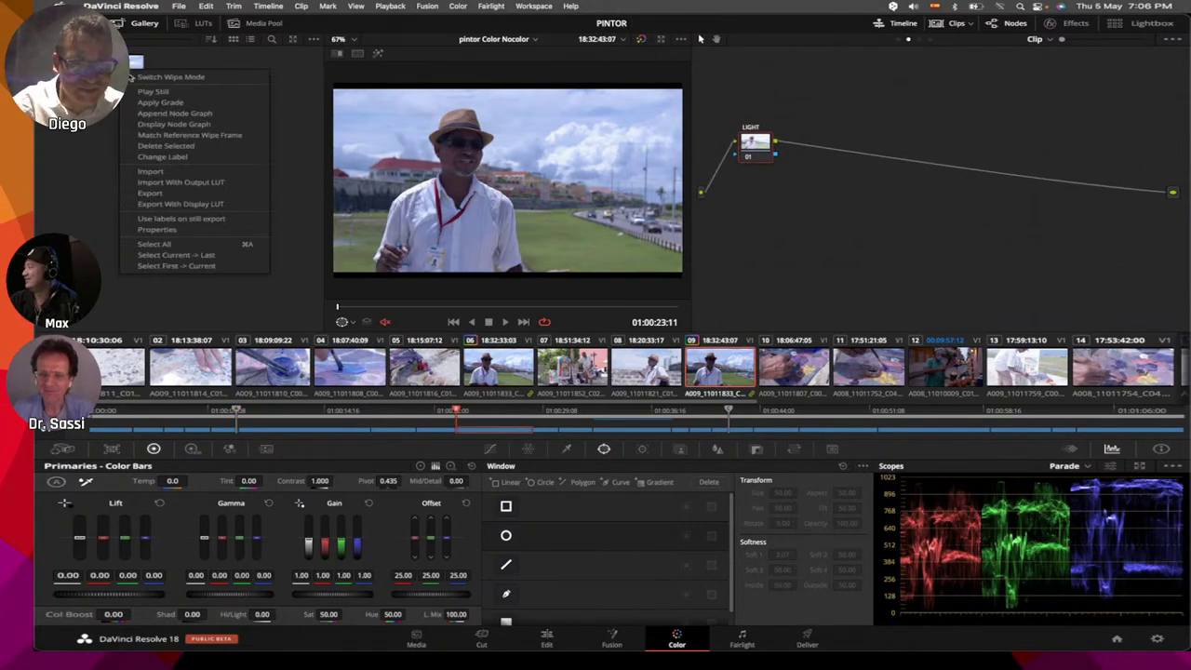
click(182, 109)
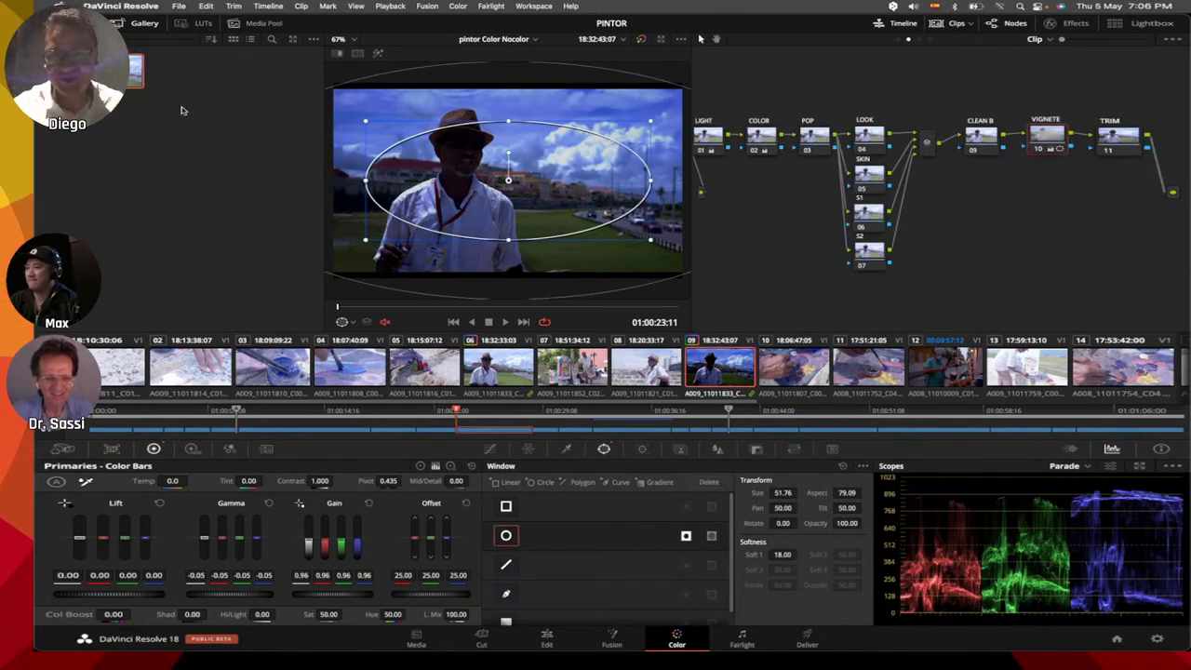
Step: Reset all Group Post-Clip grades and nodes, then return to the clip's LIGHT node
click(922, 41)
click(919, 40)
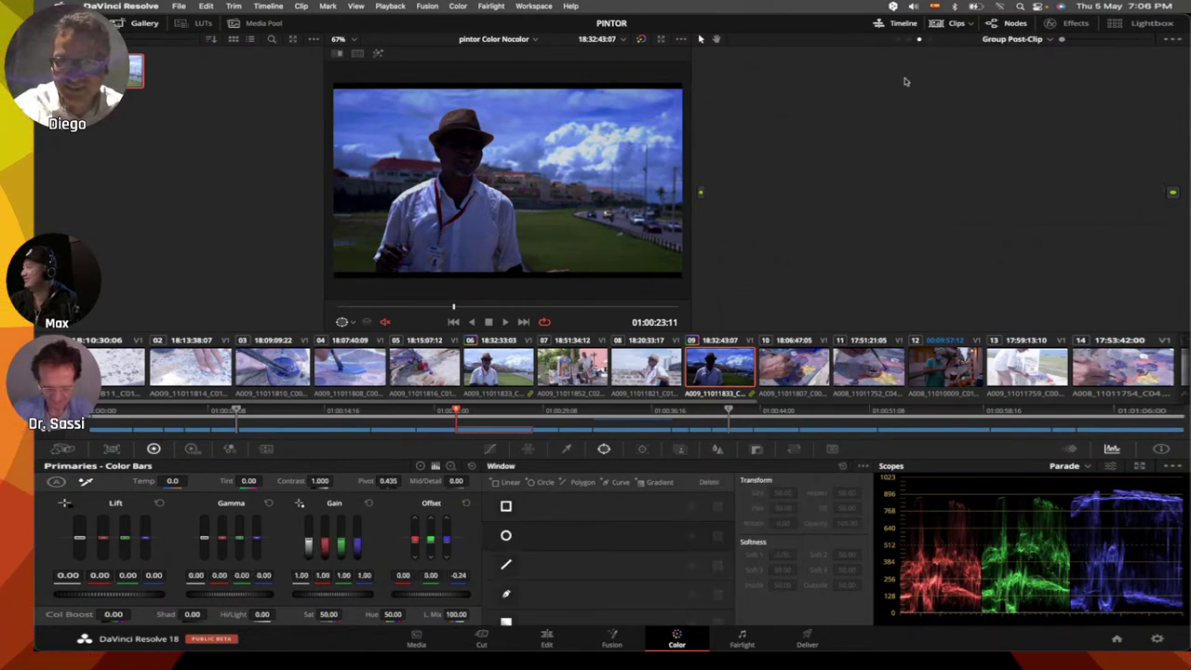
right_click(904, 99)
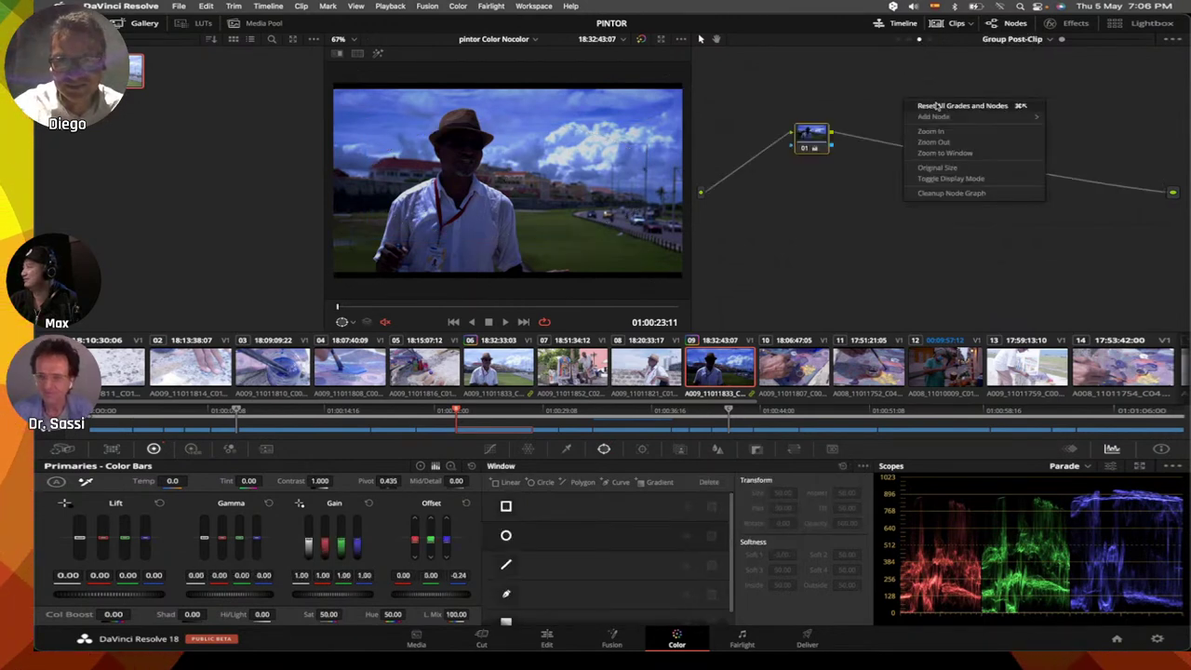
click(919, 43)
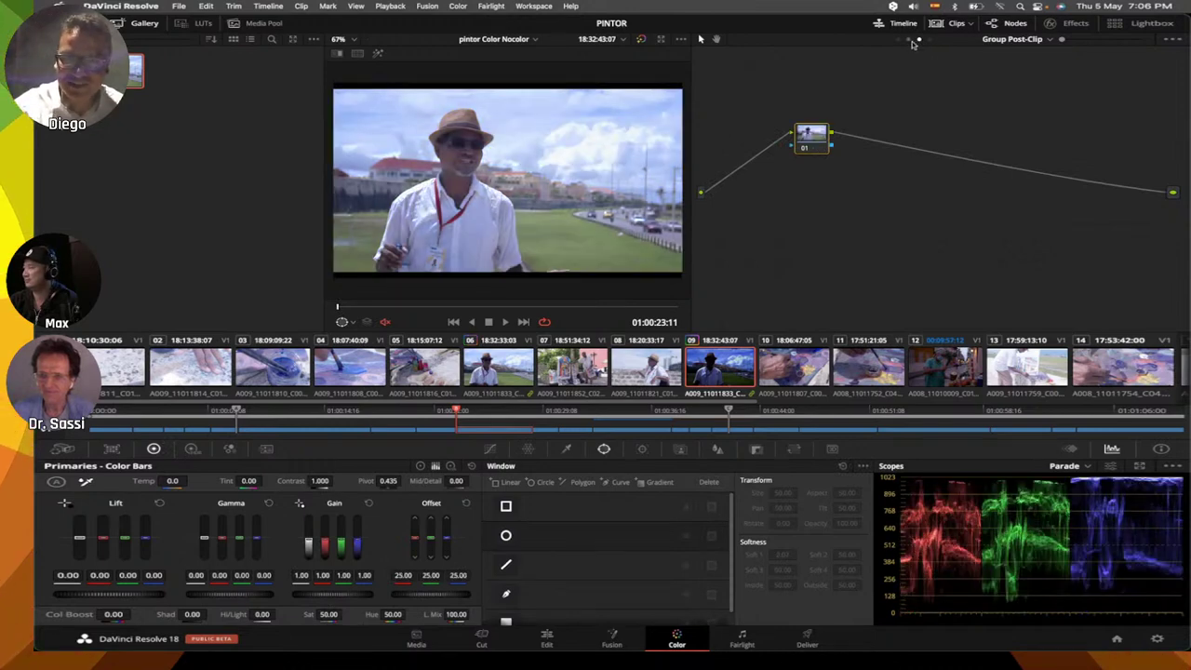
click(908, 40)
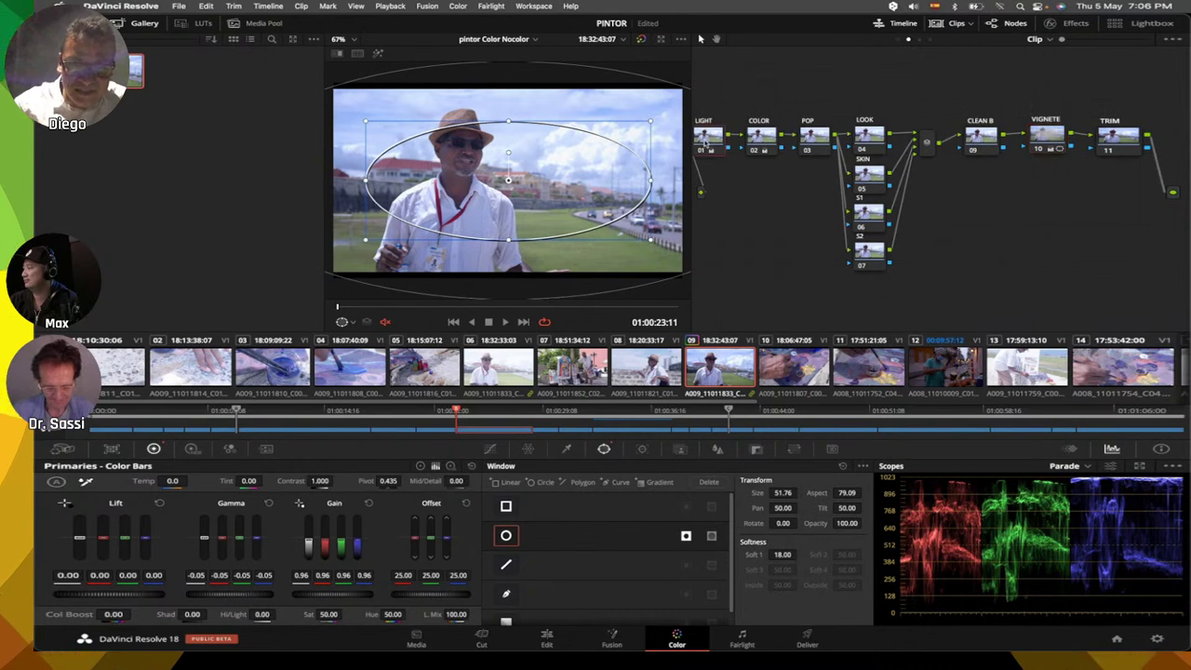
click(706, 140)
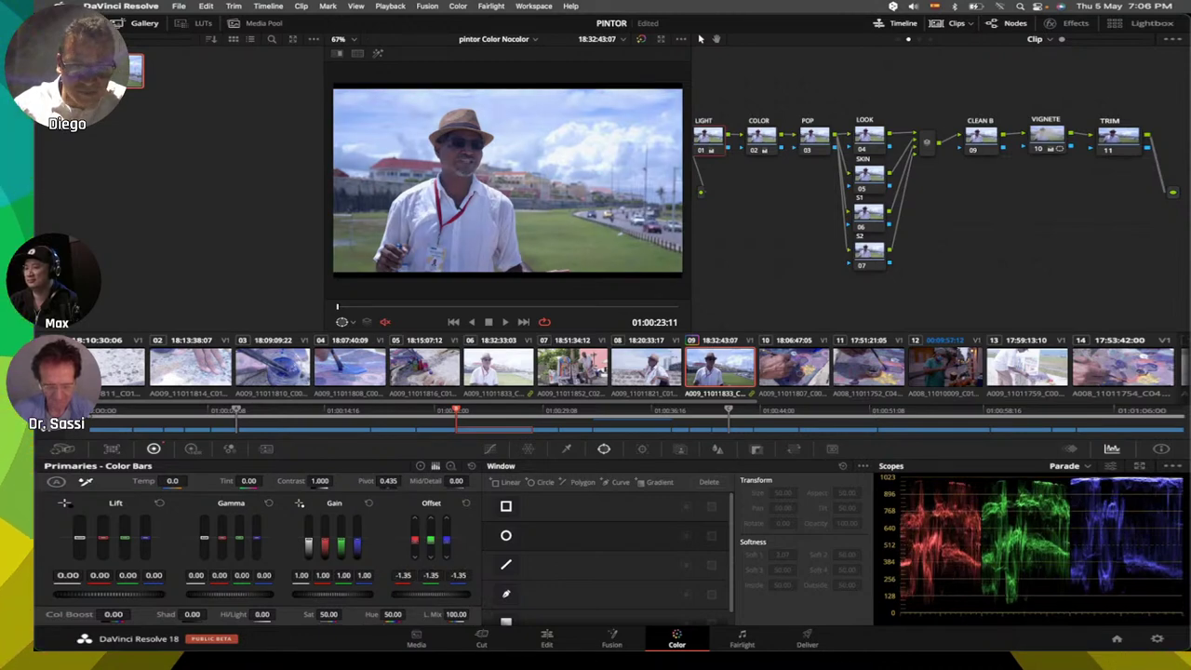
Step: Lower the LIGHT node's offset slightly and switch the scope to a luma waveform
drag(446, 594, 418, 597)
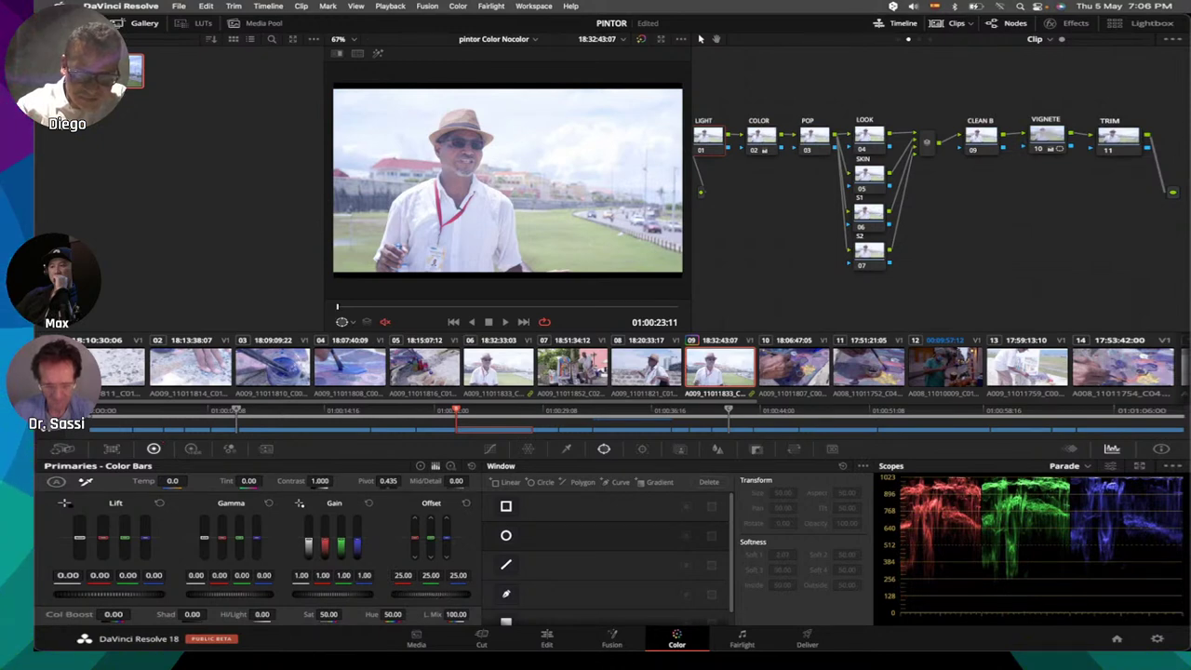
drag(445, 595, 433, 599)
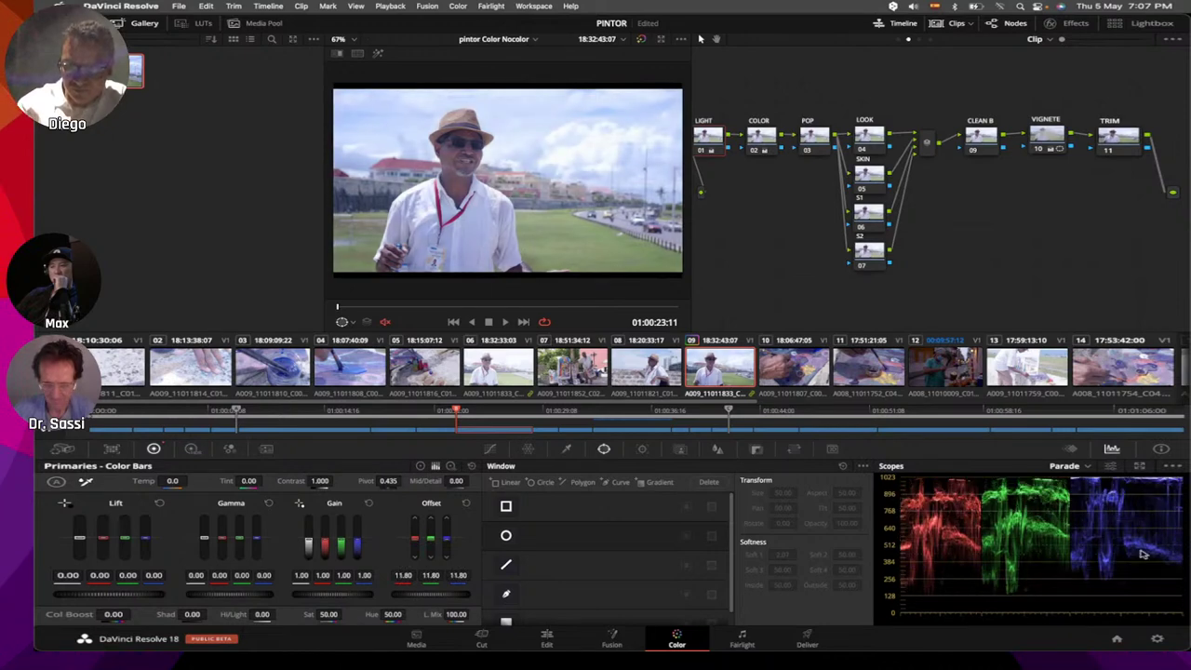
click(1068, 465)
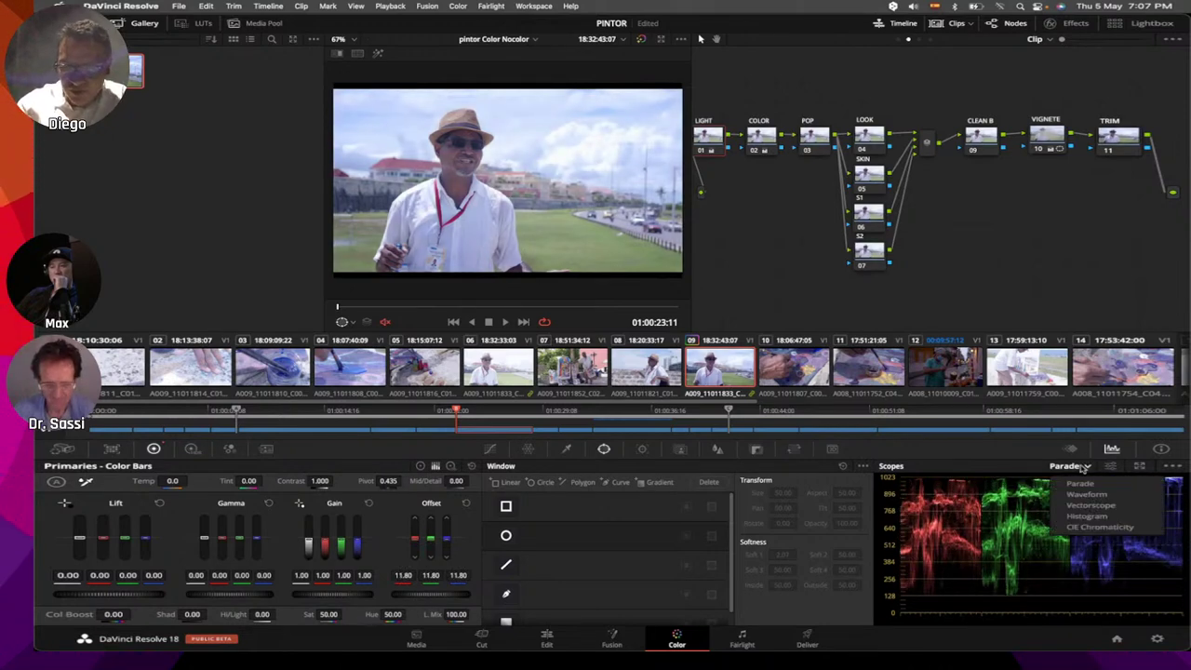
click(1088, 496)
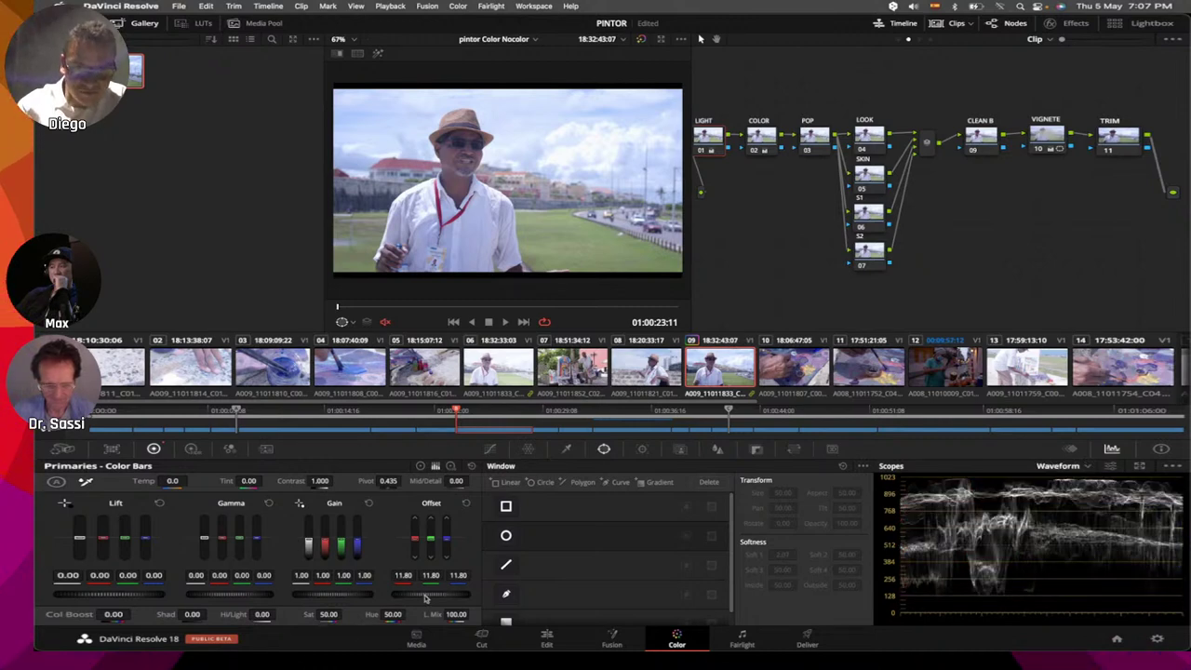
Step: Drop the LIGHT node's master lift to -0.02 on all channels, then select the COLOR node
mouse_move(431, 593)
mouse_down()
mouse_move(414, 593)
mouse_move(429, 596)
mouse_up()
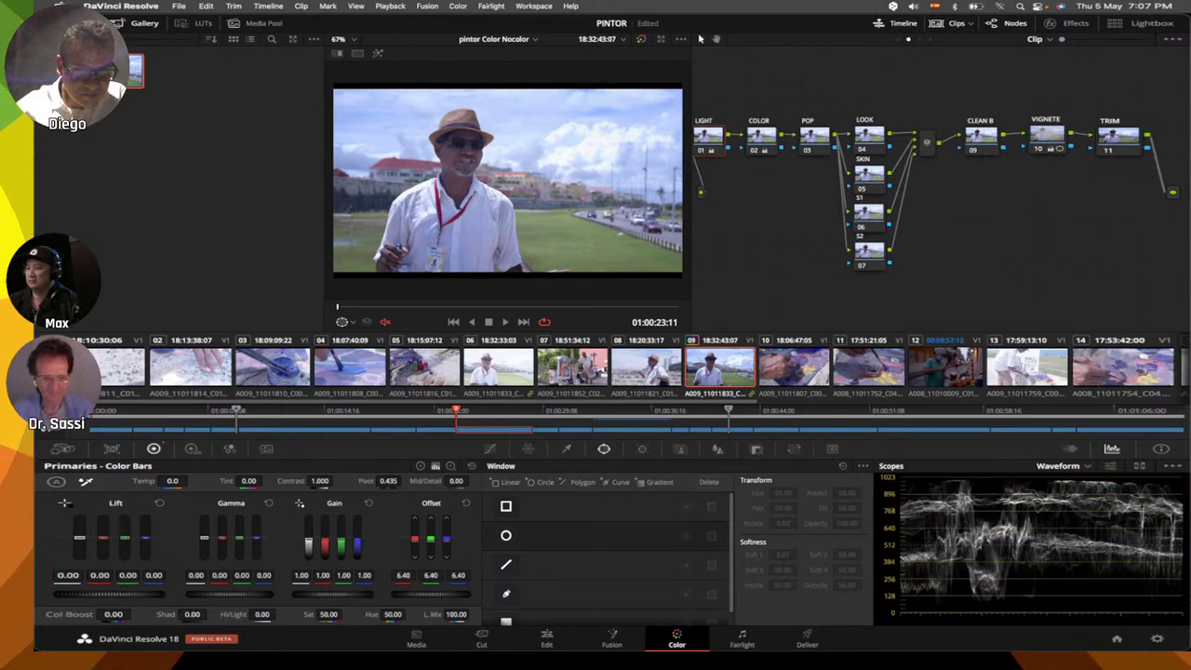
drag(109, 593, 104, 592)
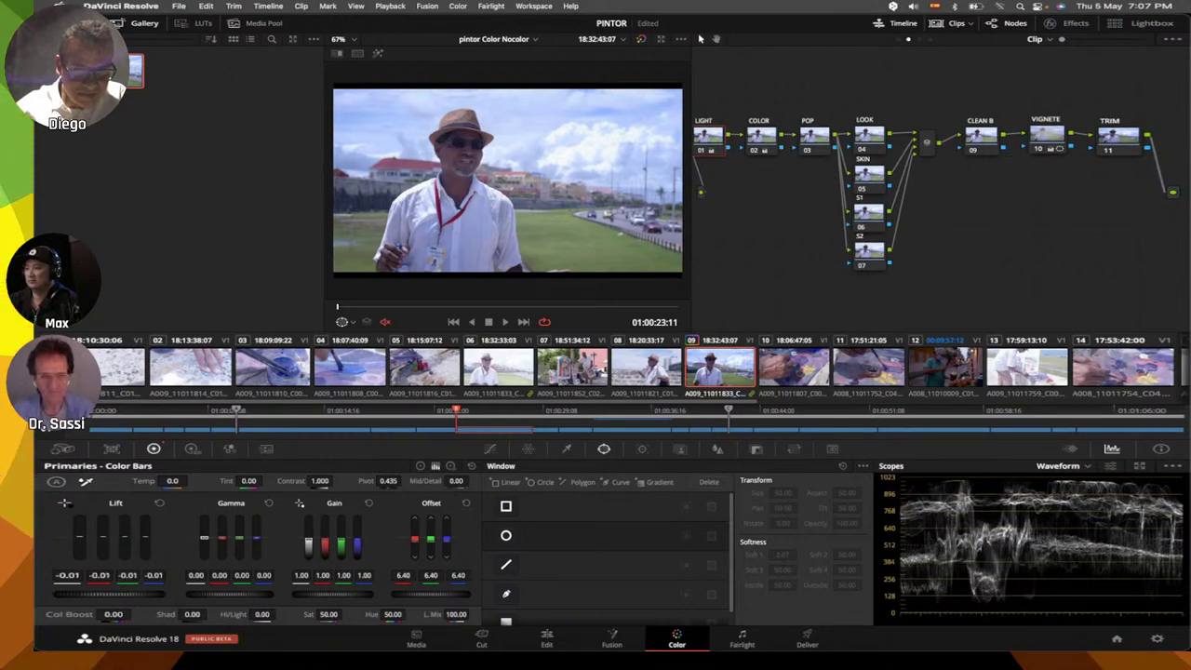
drag(109, 593, 103, 593)
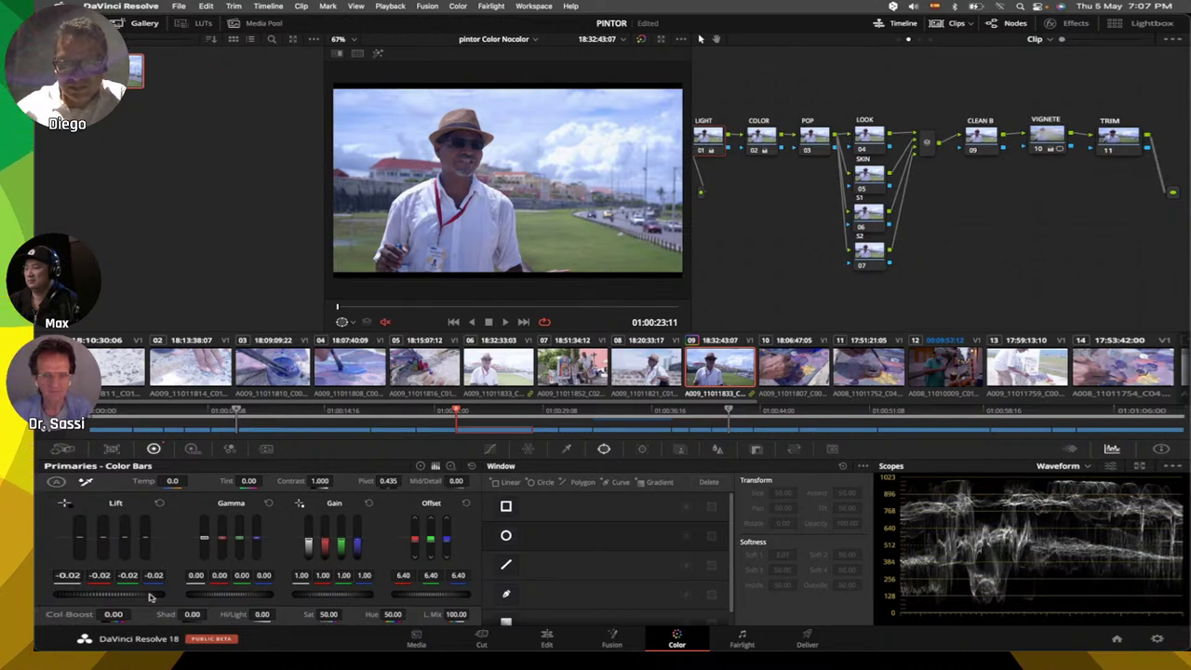
click(760, 137)
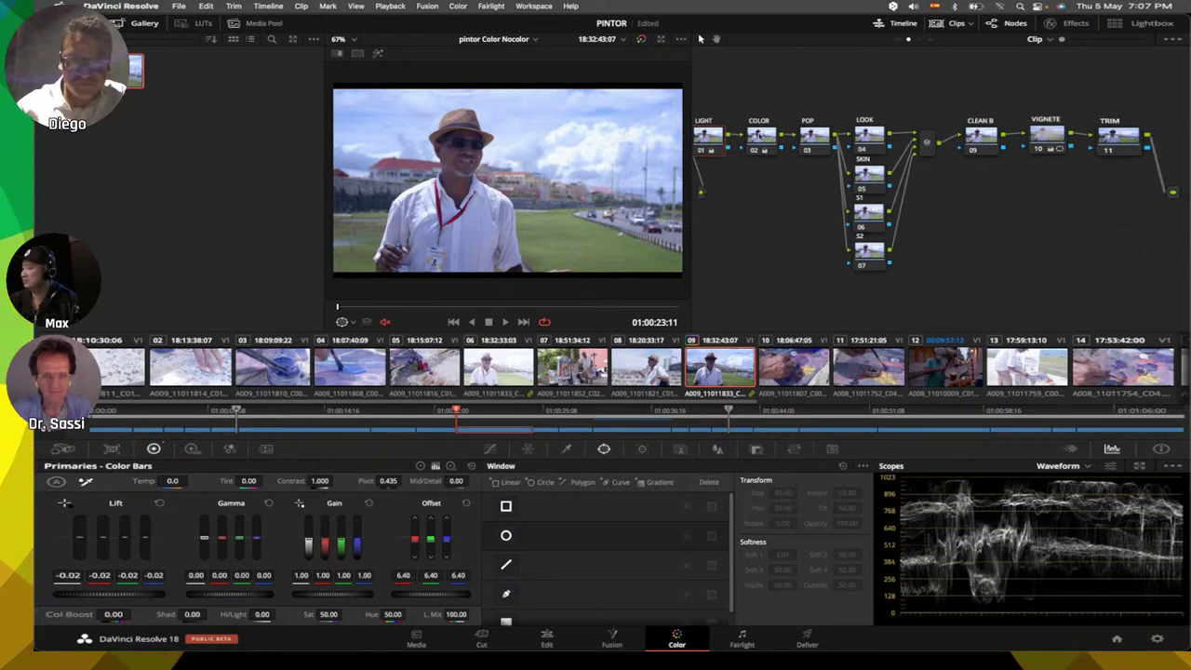
click(1070, 466)
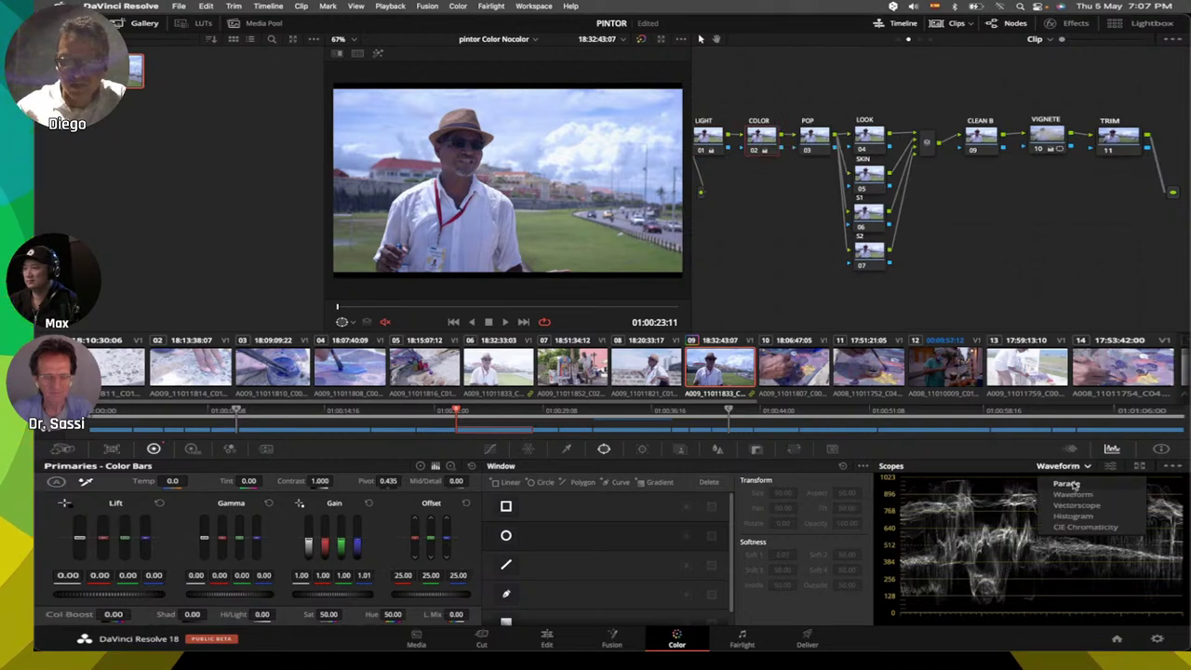
Step: Show the scope as an RGB parade and lower the LIGHT node's gamma to -0.02
click(1071, 484)
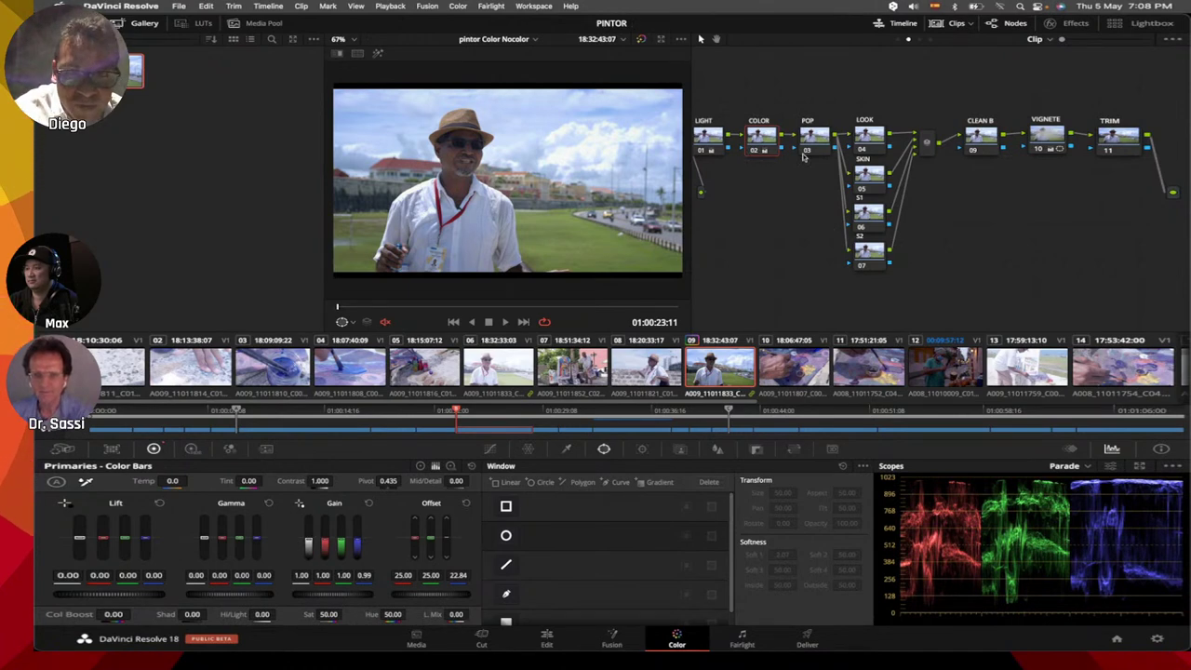
click(707, 138)
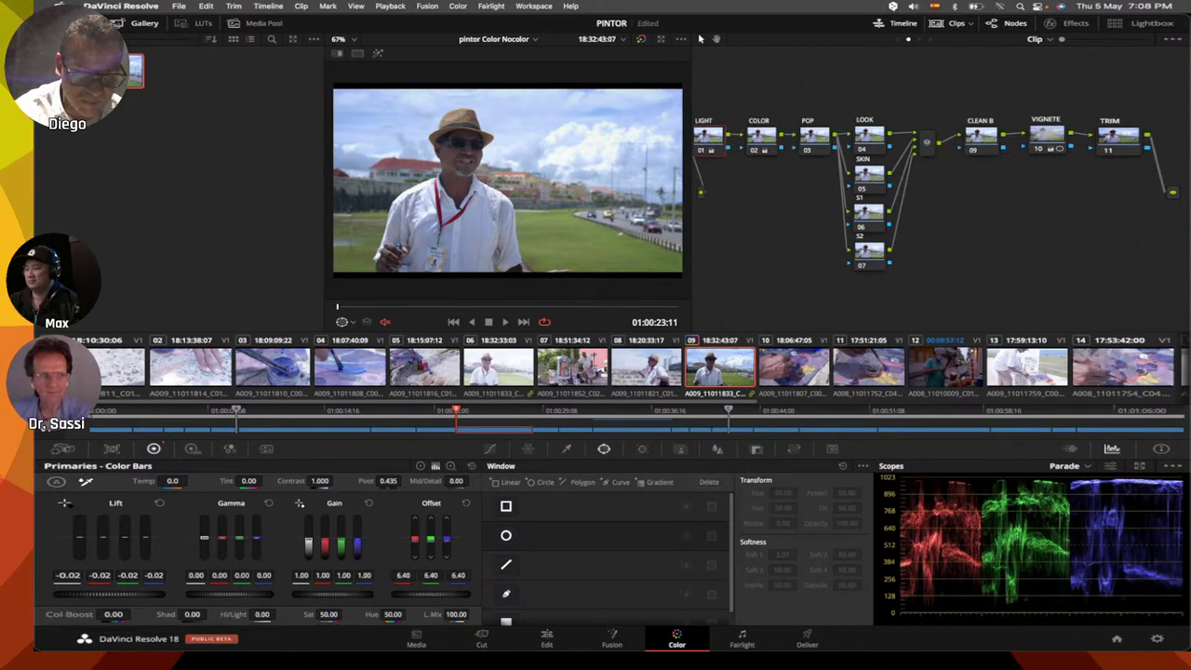
drag(204, 537, 200, 538)
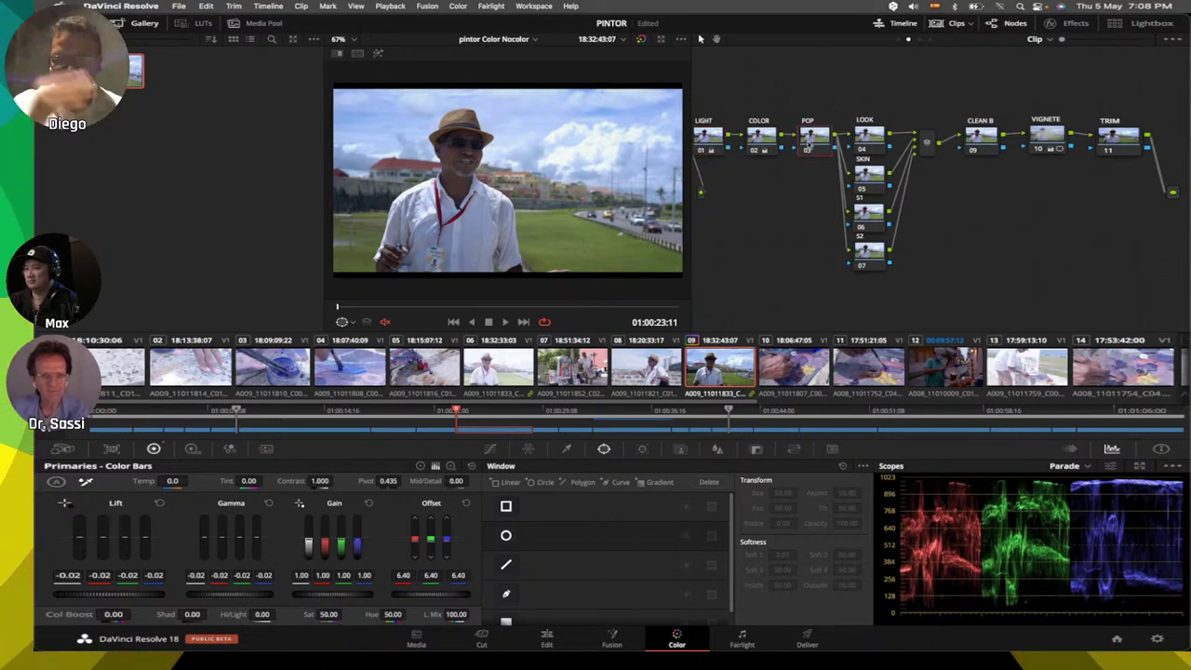
click(812, 140)
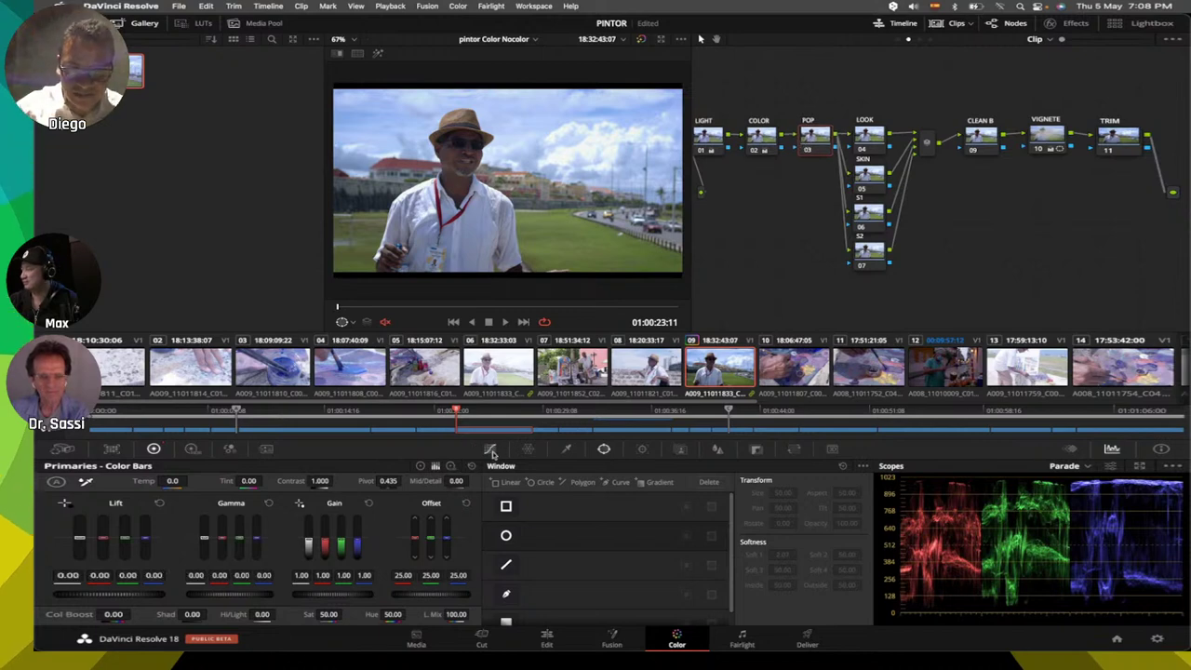
Step: Enable editable splines on the POP node's custom curve, drop the shadow point, and add an upper control point
click(494, 454)
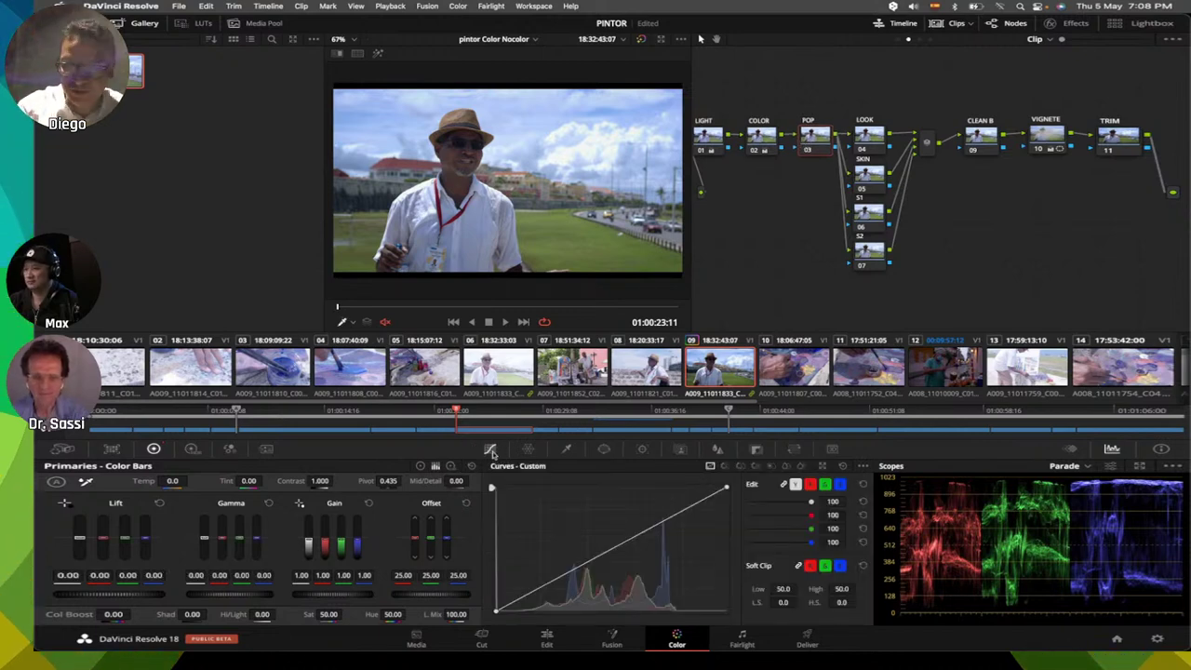
click(866, 467)
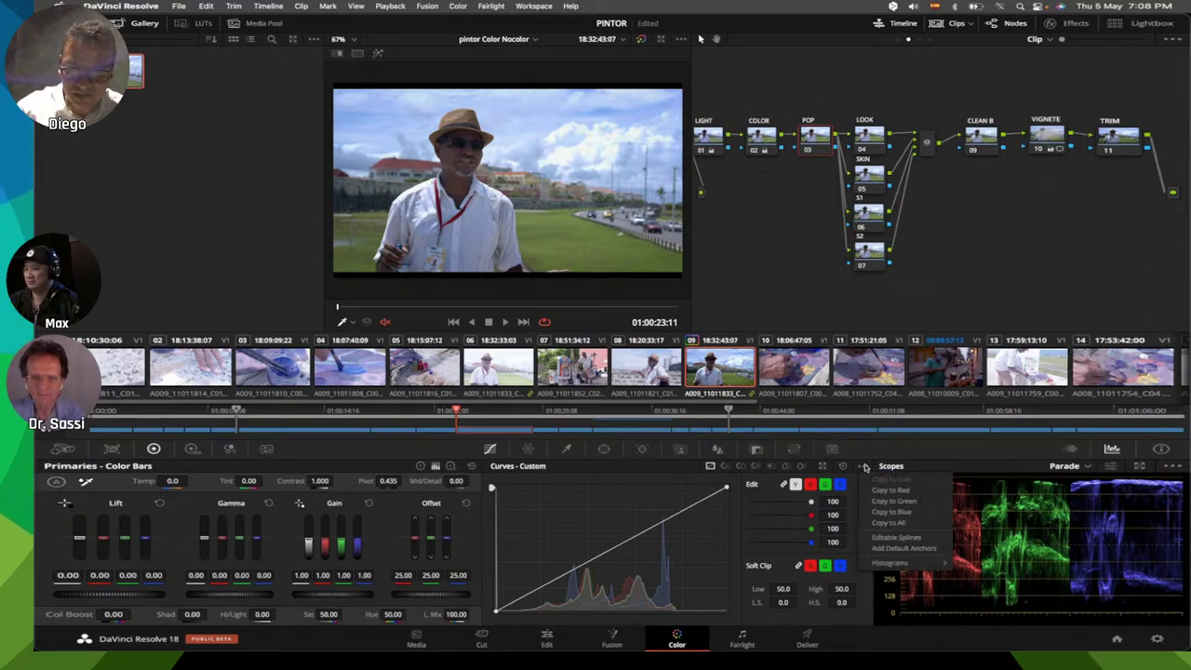
click(907, 538)
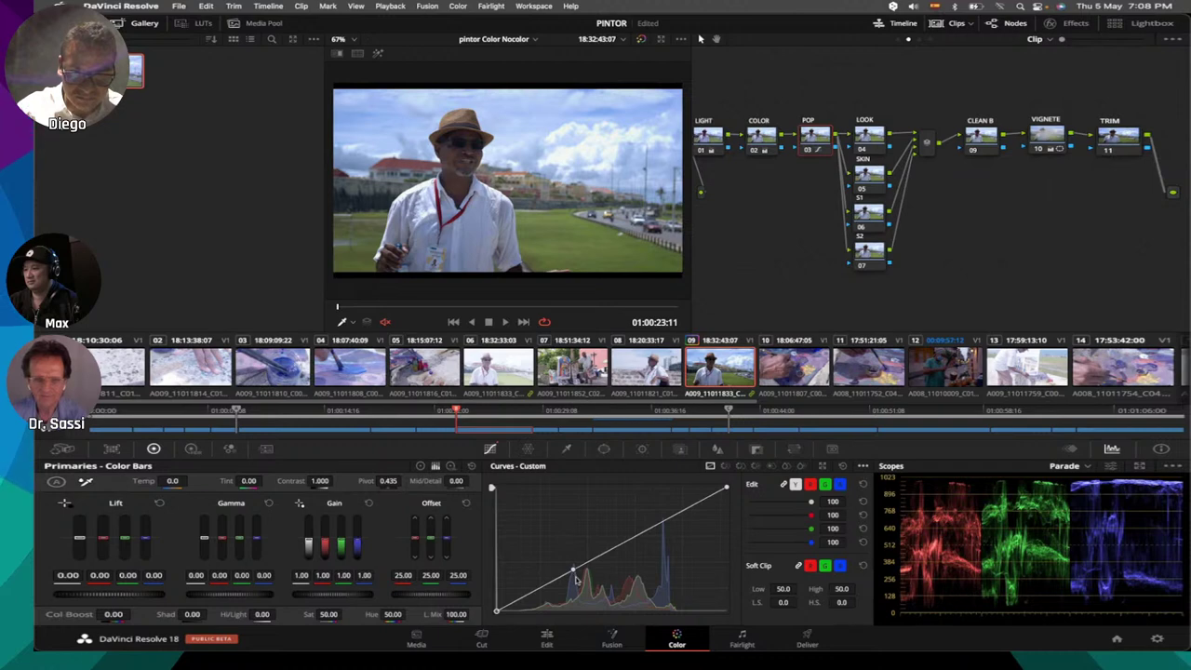
drag(574, 571, 576, 577)
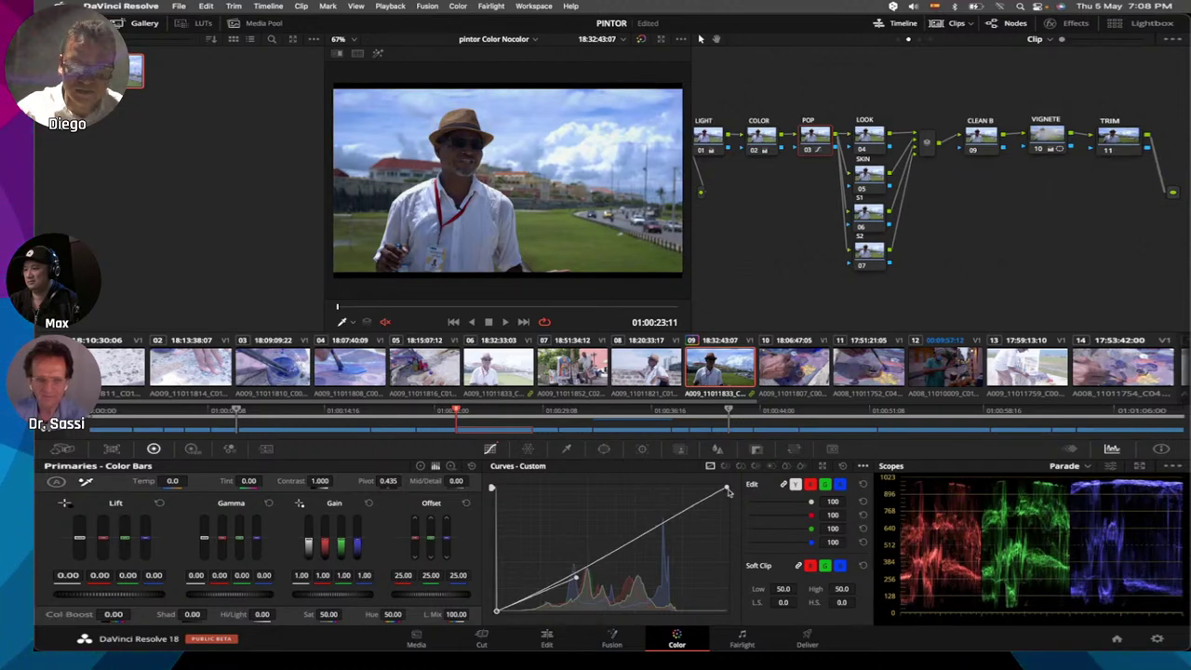
click(652, 529)
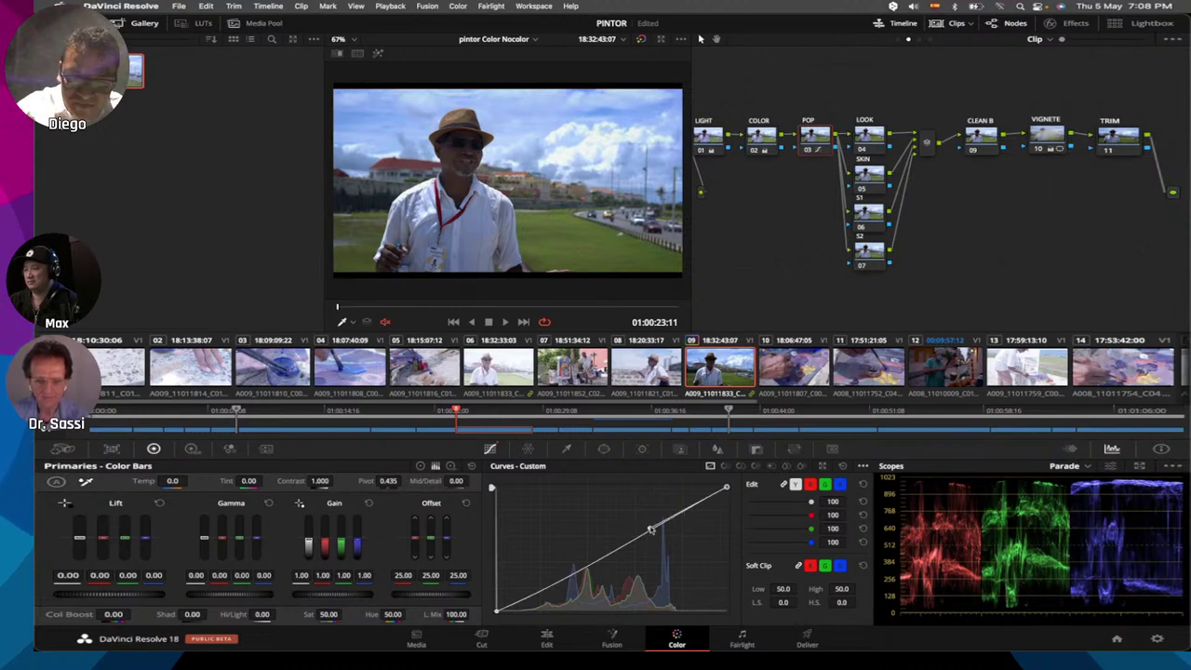
drag(651, 529, 647, 528)
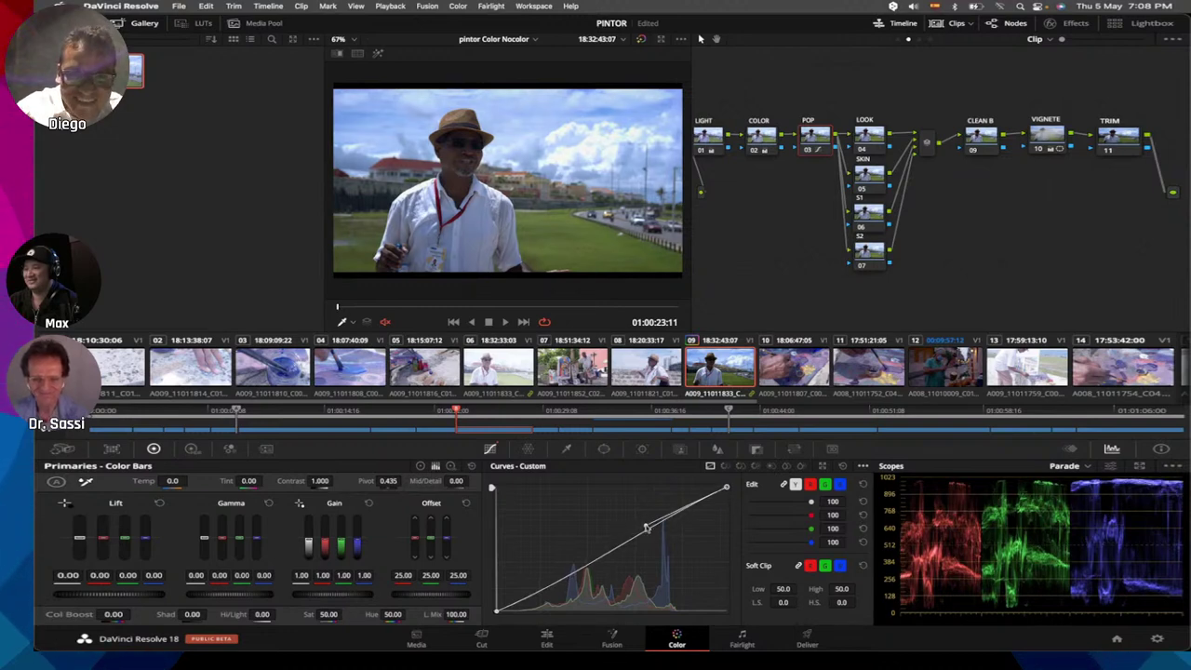
Step: Compare against the LIGHT node, then raise the POP curve's upper midtone point
click(715, 140)
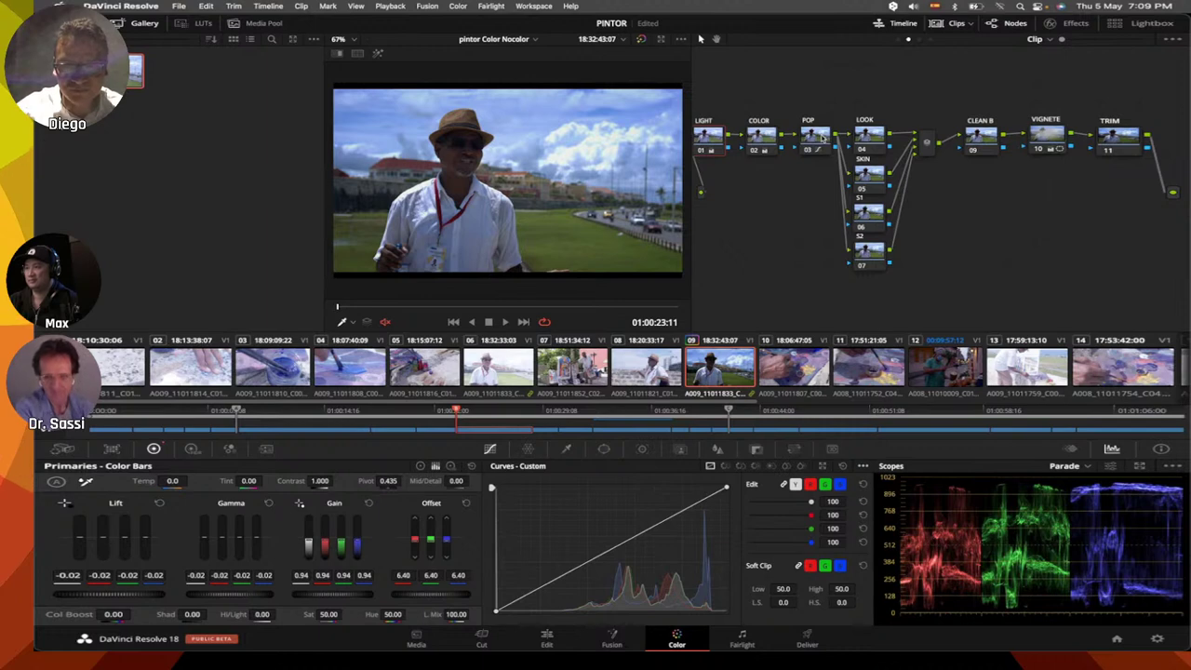
click(817, 138)
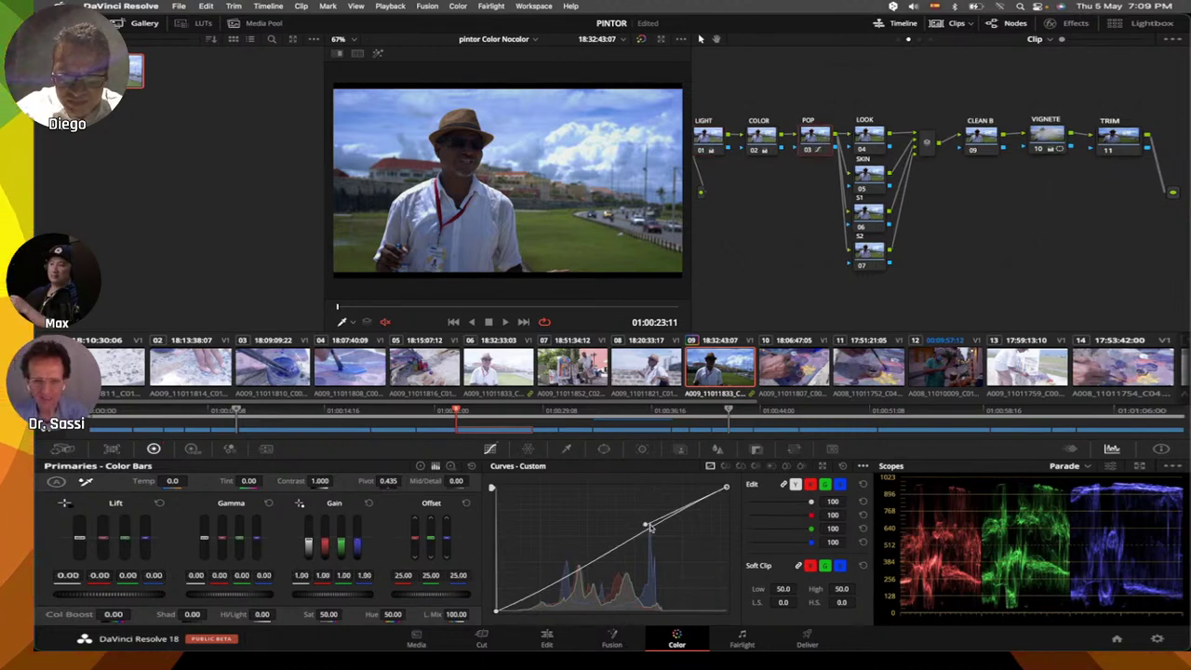
drag(652, 529, 662, 512)
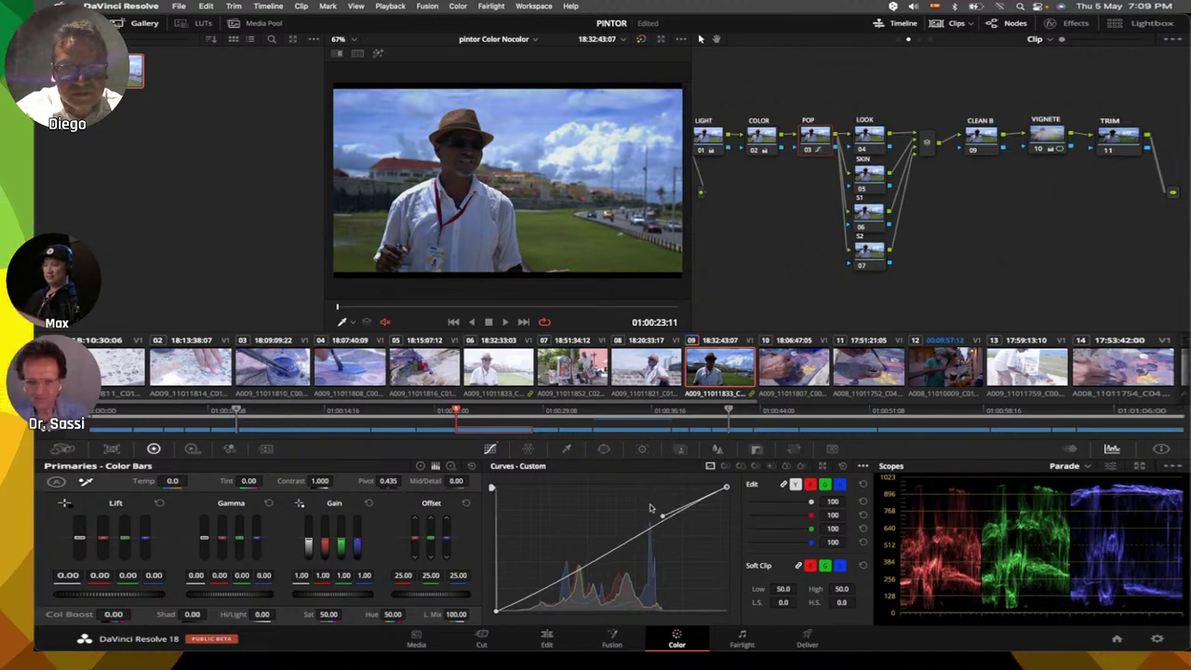
drag(639, 510, 629, 511)
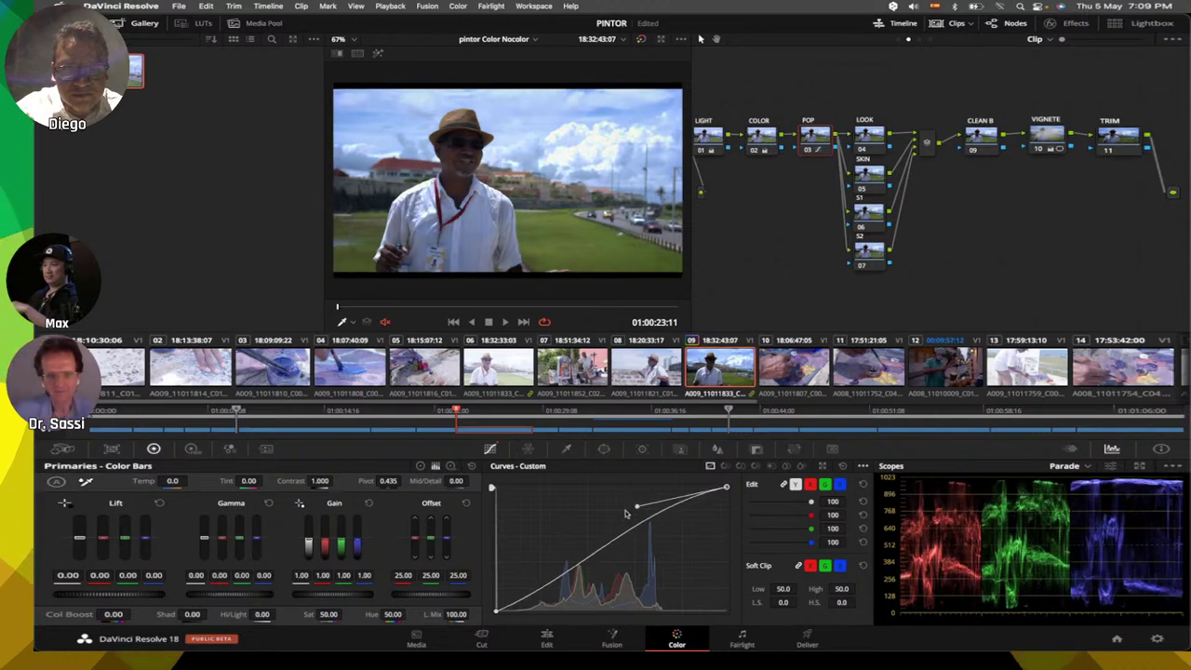
Step: Delete the bent curve point and pull down the black and shadow points for deeper contrast
click(843, 467)
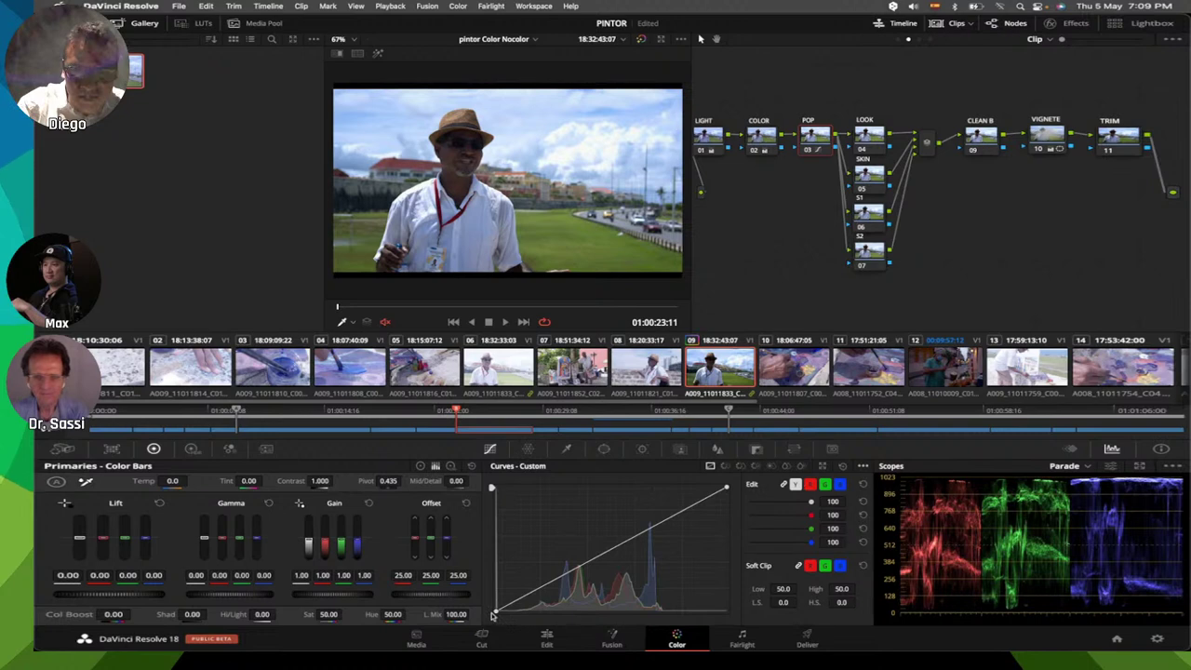
drag(495, 614, 498, 615)
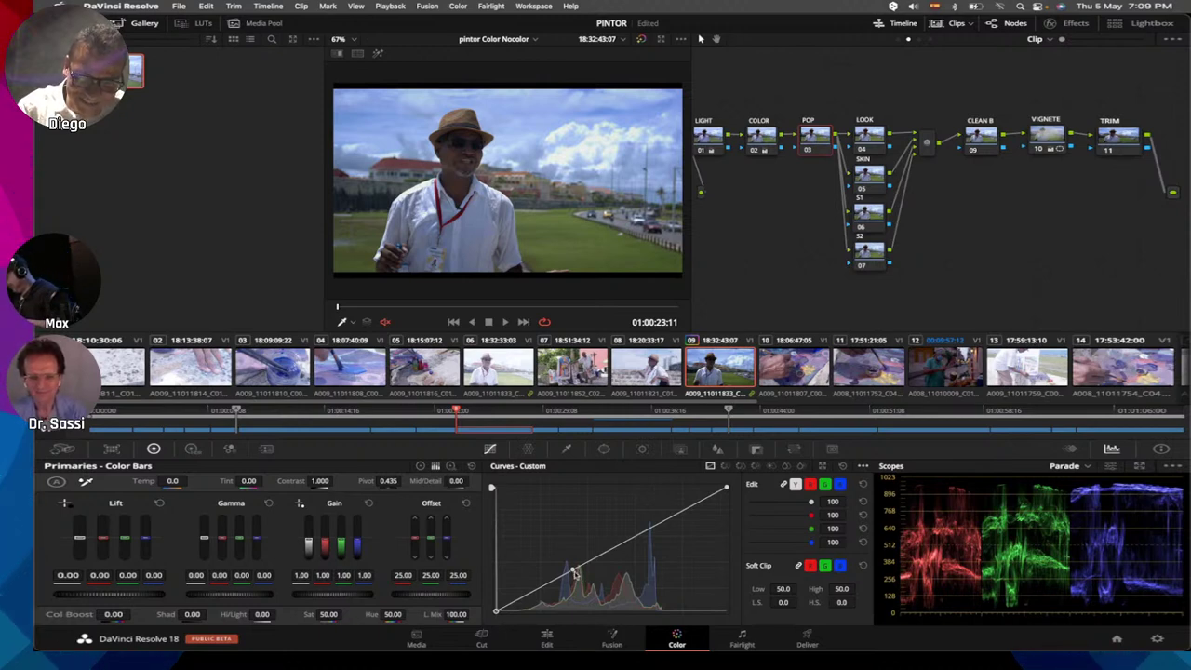
drag(577, 574, 578, 577)
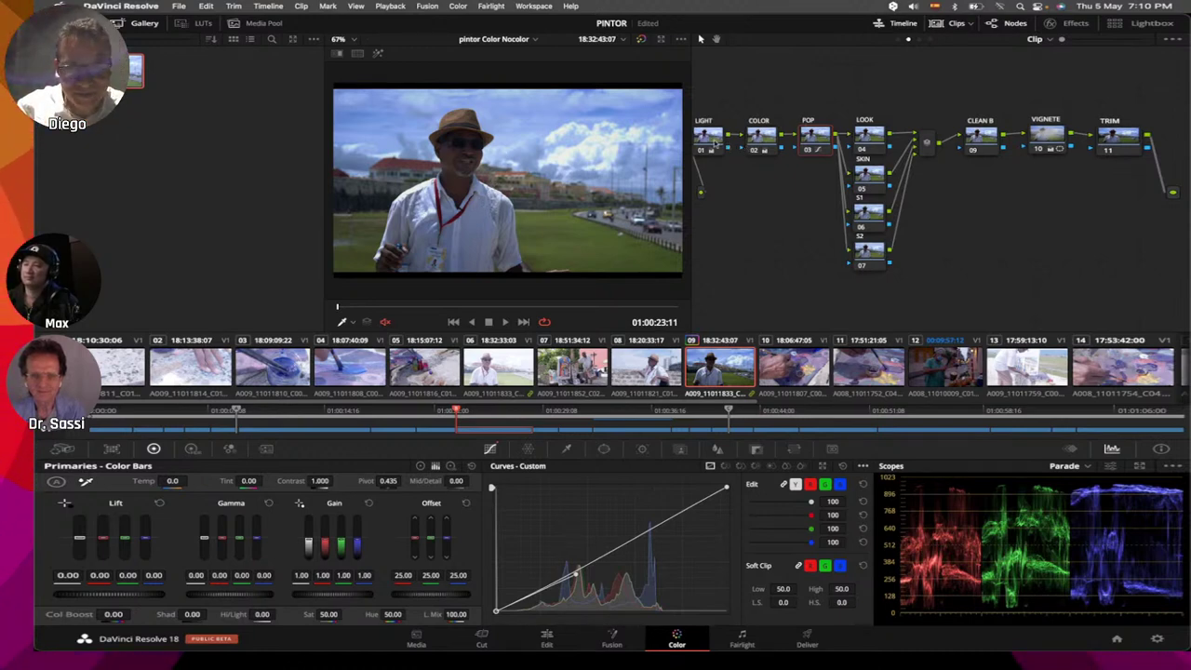
Step: Compare the COLOR, POP and LOOK node grades, ending on the COLOR node
click(765, 137)
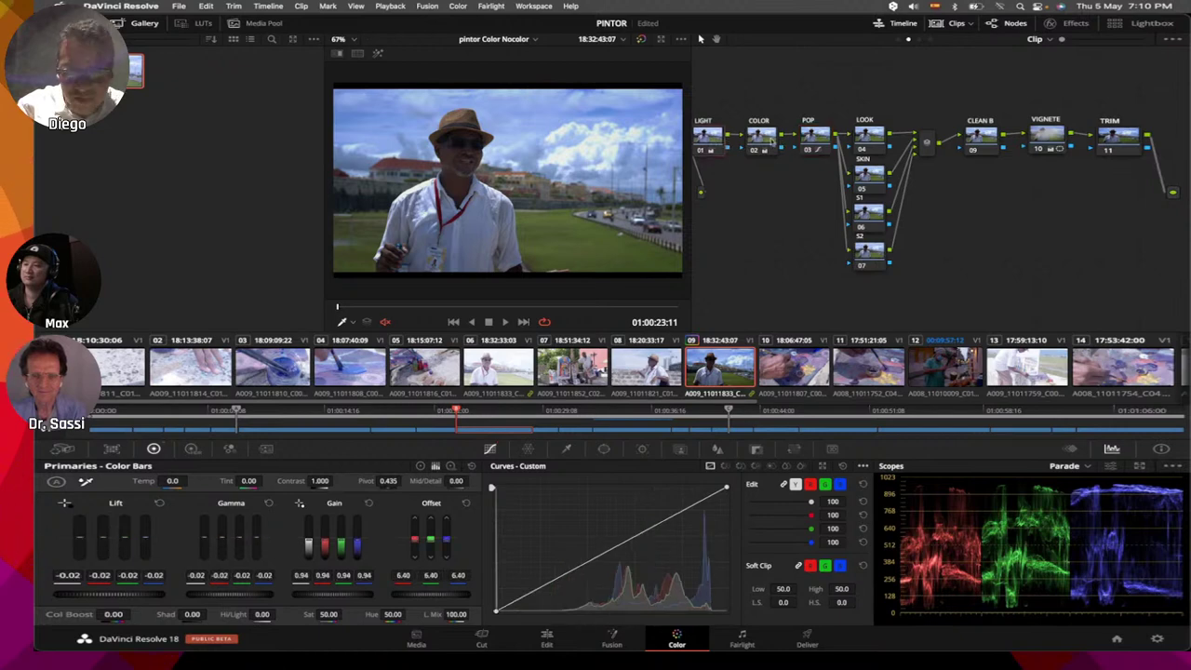
key(shift+apostrophe)
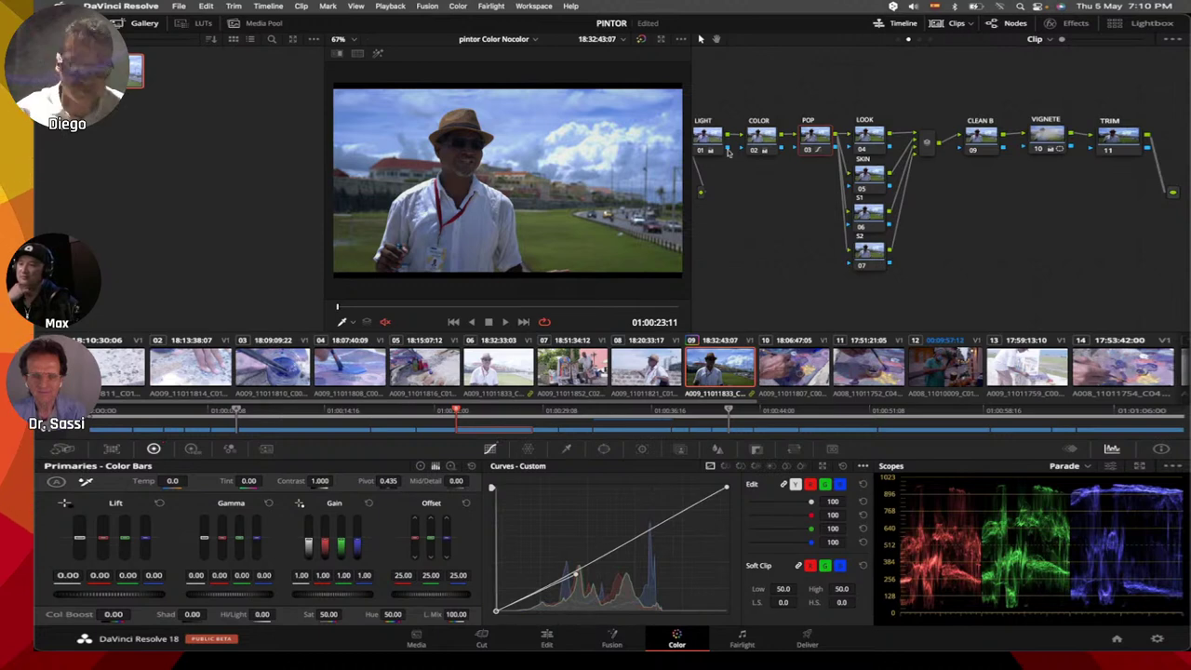
click(872, 136)
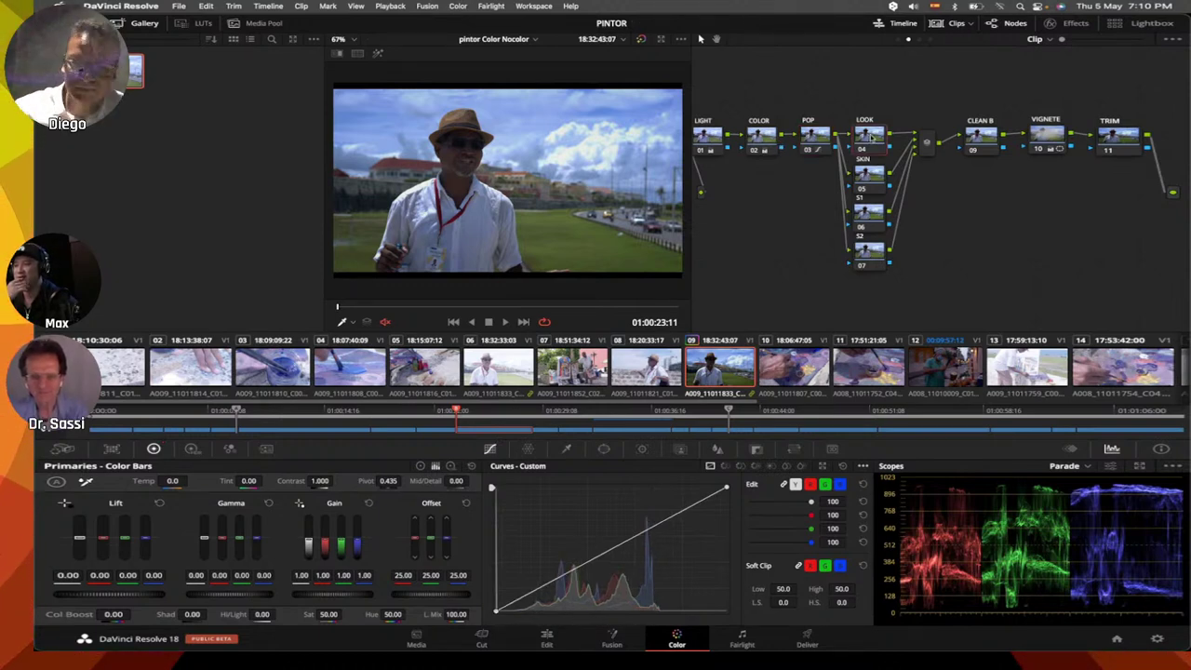
click(814, 137)
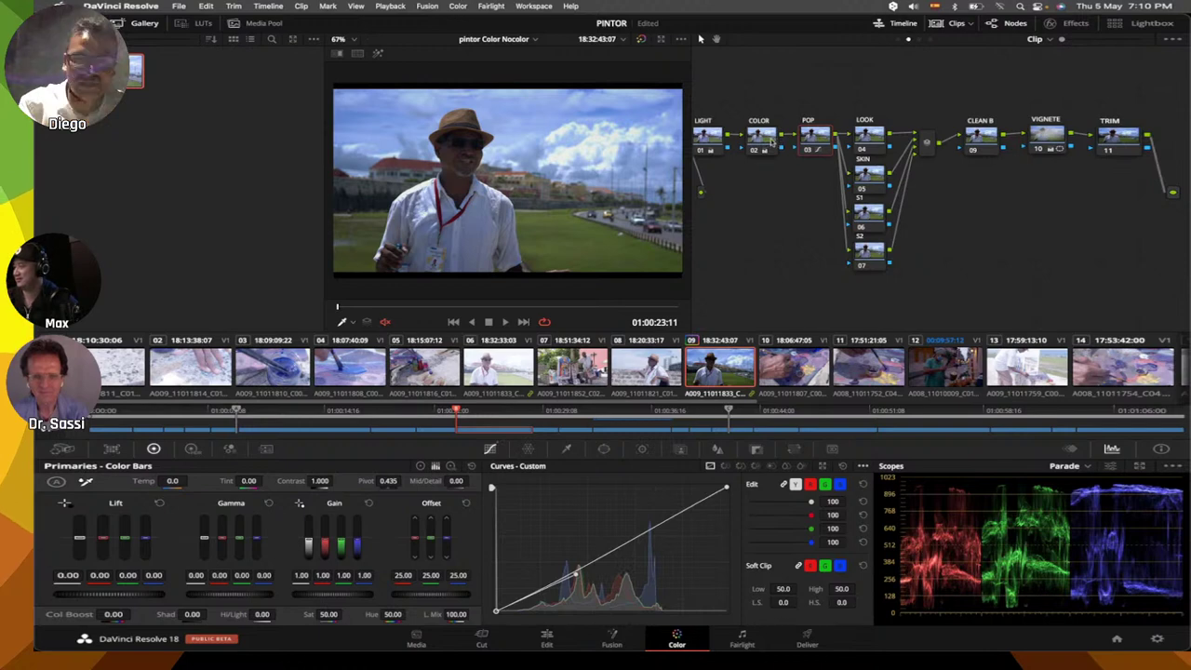
click(769, 140)
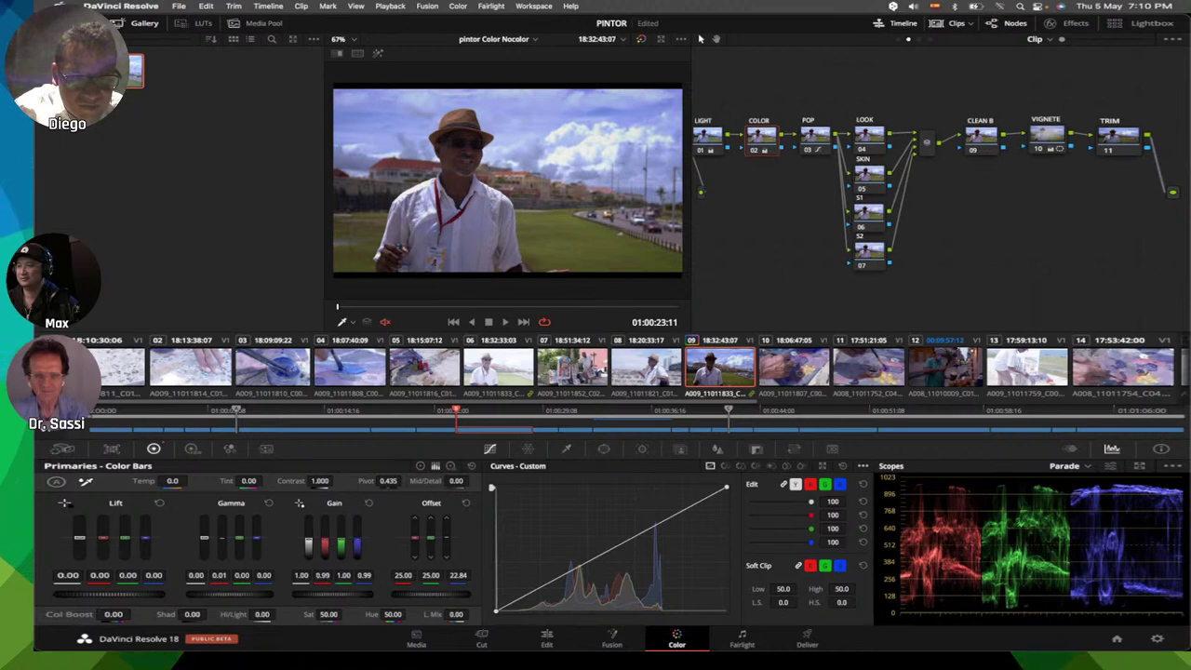
Step: Lower the COLOR node's red gain to 0.97, then select the LOOK node
drag(324, 545, 324, 546)
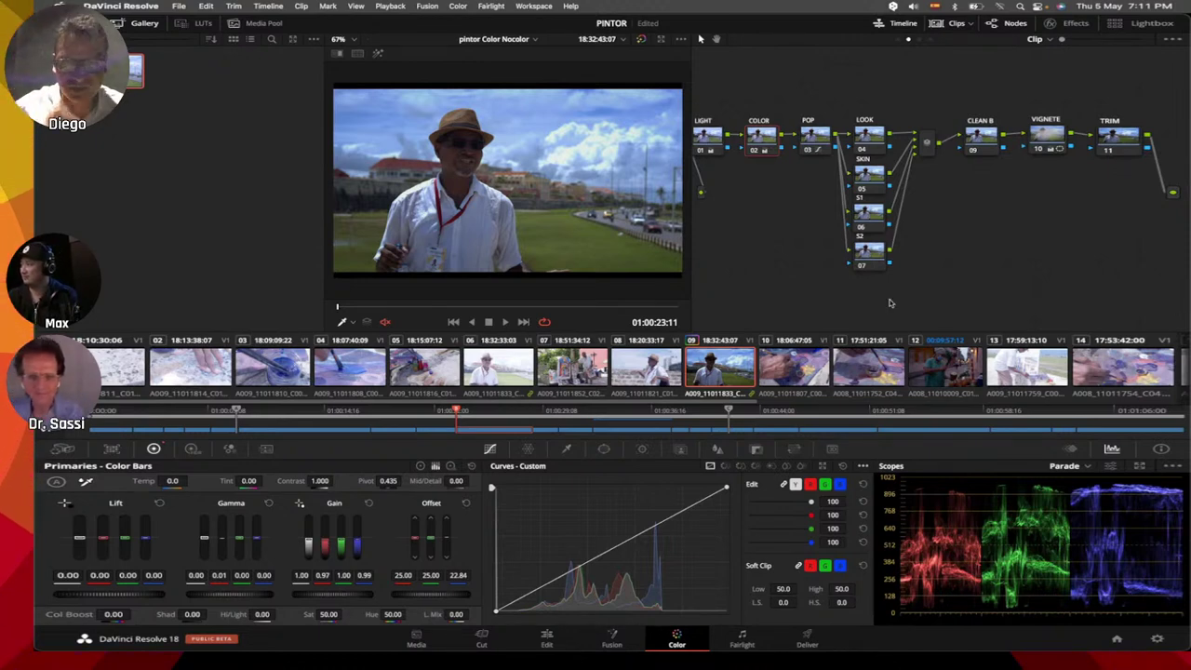
click(867, 136)
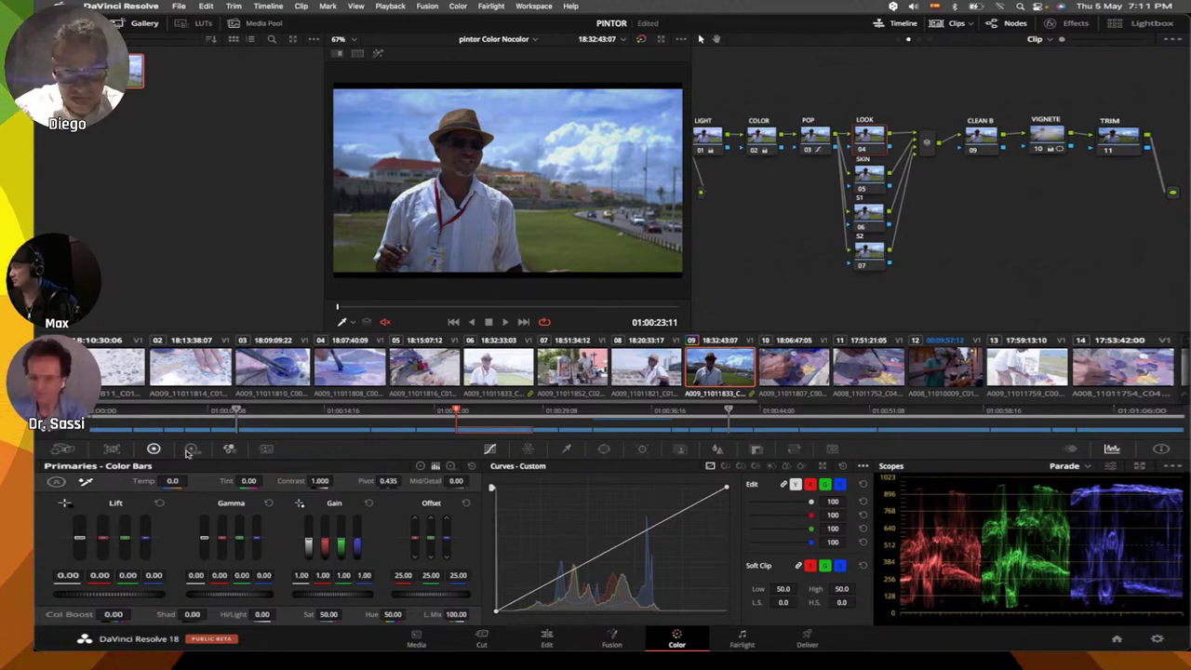
Step: On the HDR colour wheels, test the temperature and tint the Light zone to X -0.09, Y 0.08
click(192, 450)
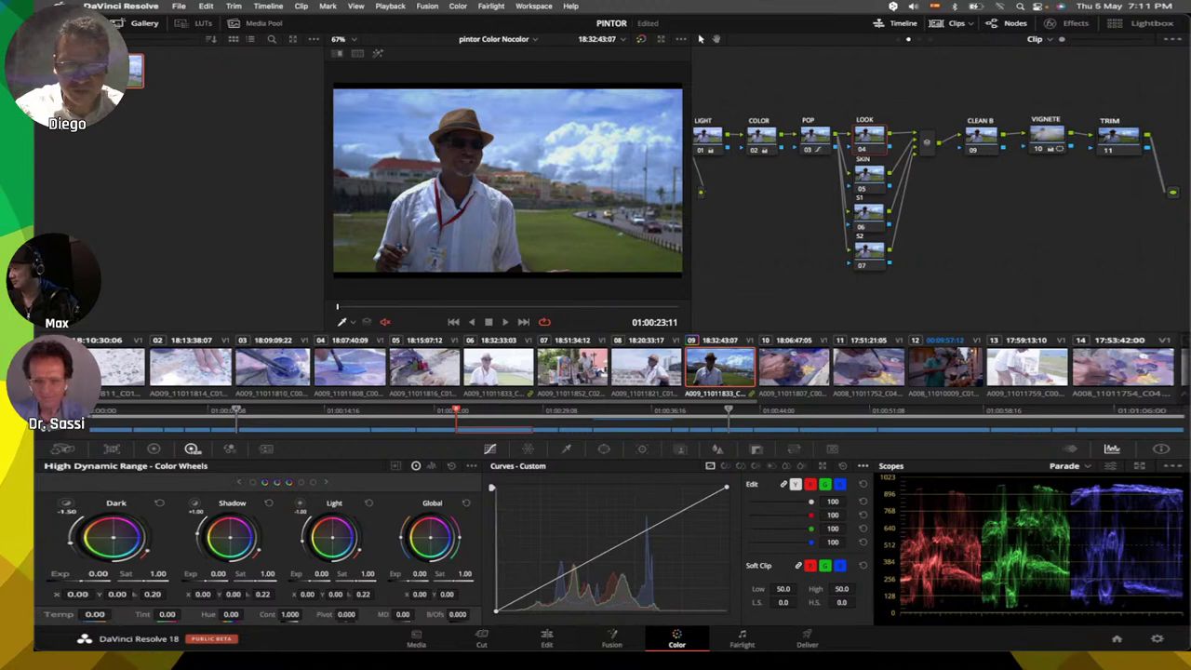
drag(96, 615, 115, 614)
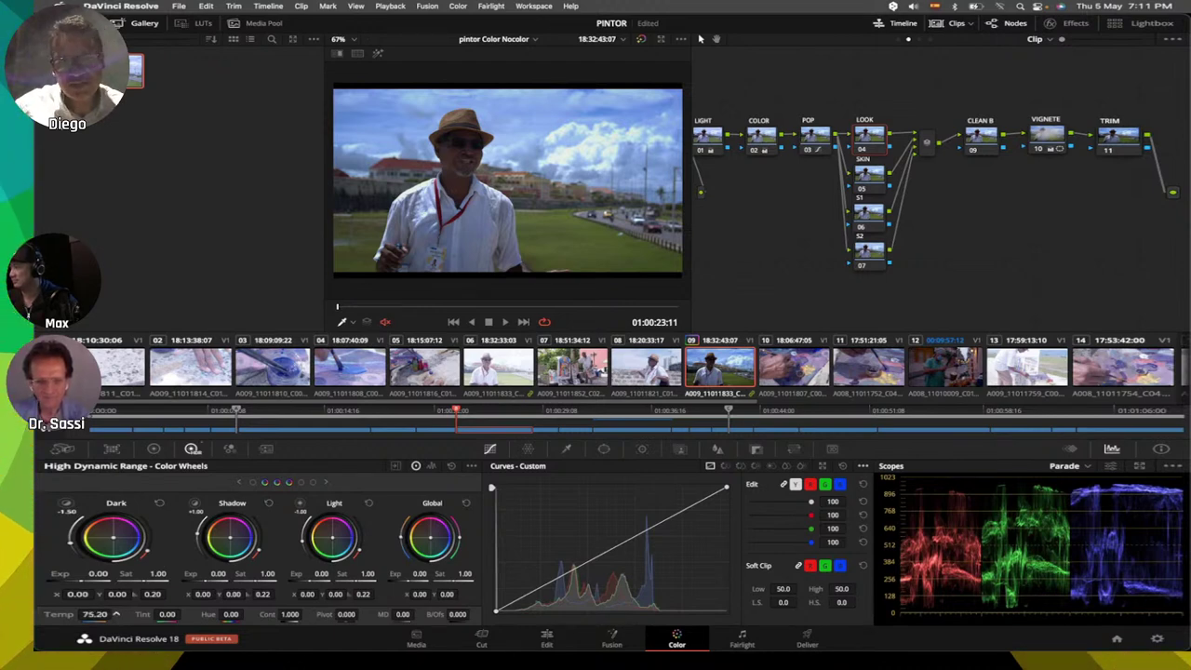
drag(115, 615, 95, 615)
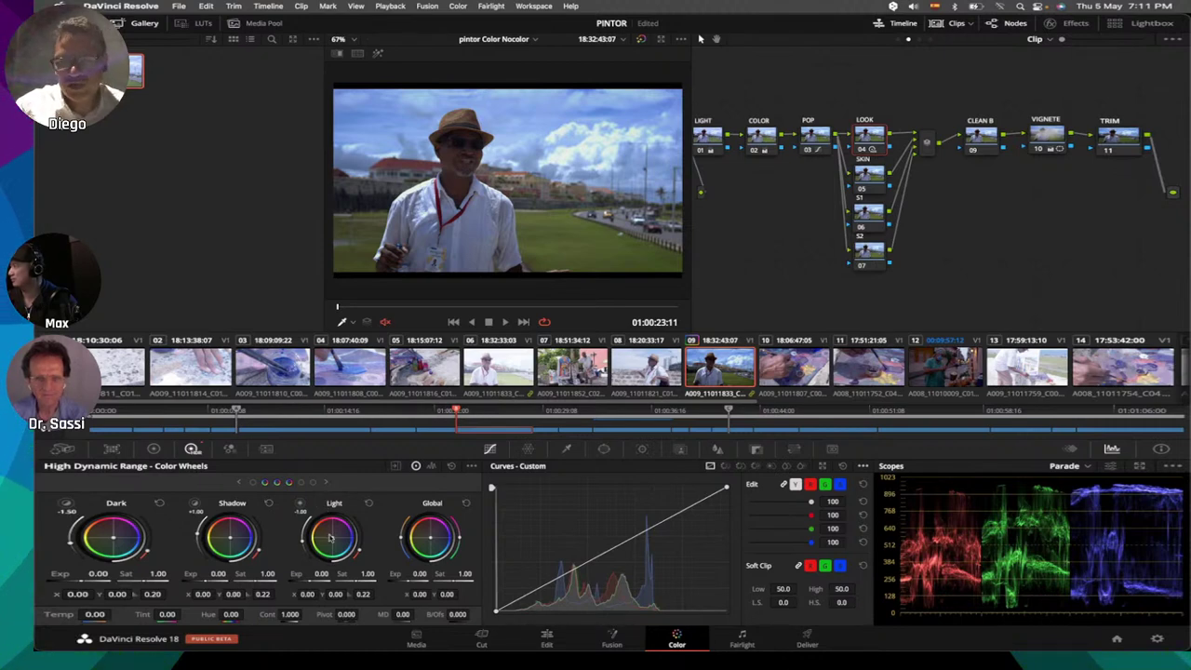
drag(332, 537, 327, 532)
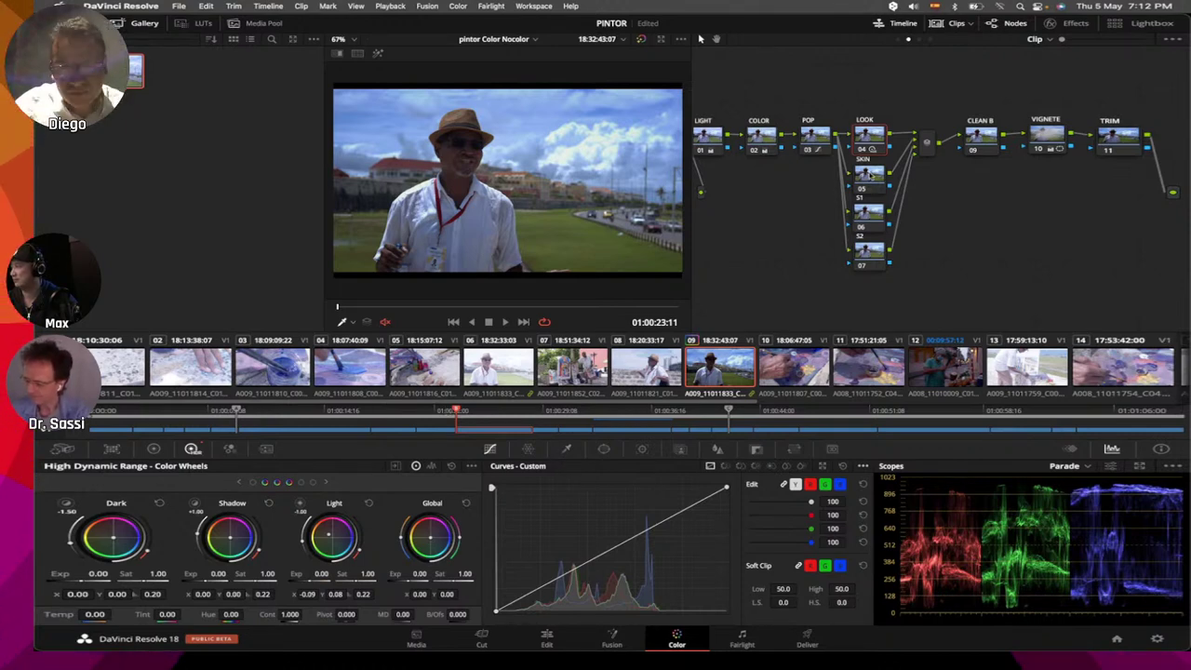
Step: Select the SKIN node in the Qualifier palette and view its hue 33.0, luminance 50.3–60.6 matte
click(566, 450)
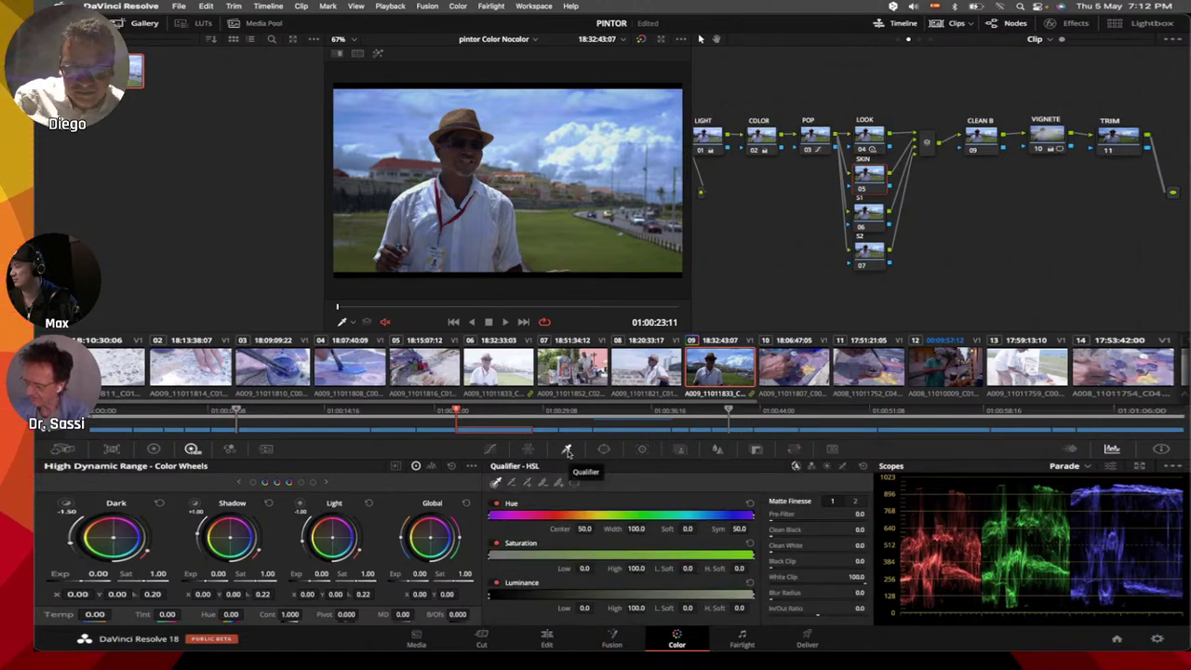
key(shift+d)
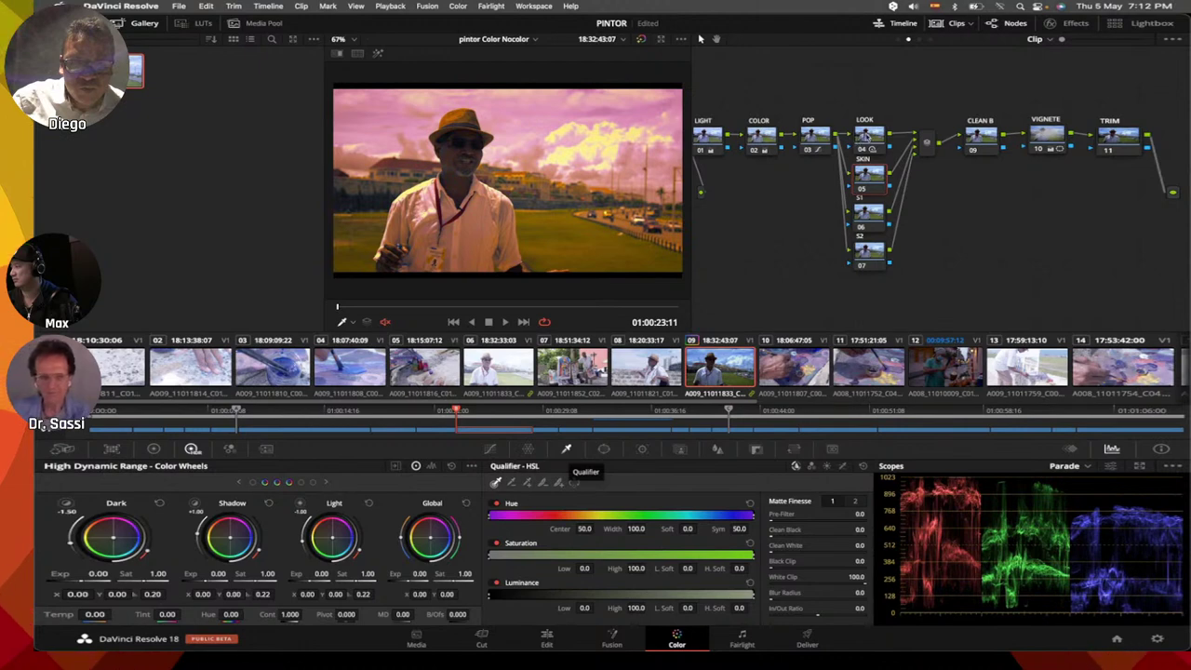
right_click(871, 146)
click(872, 187)
click(870, 174)
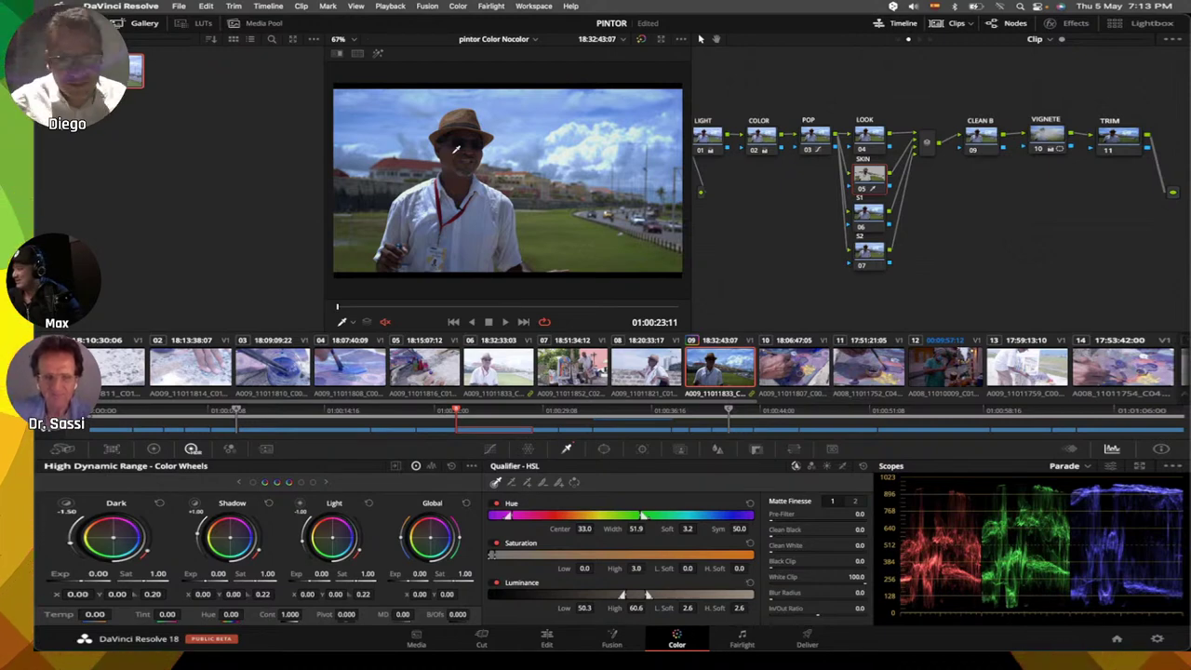
click(377, 54)
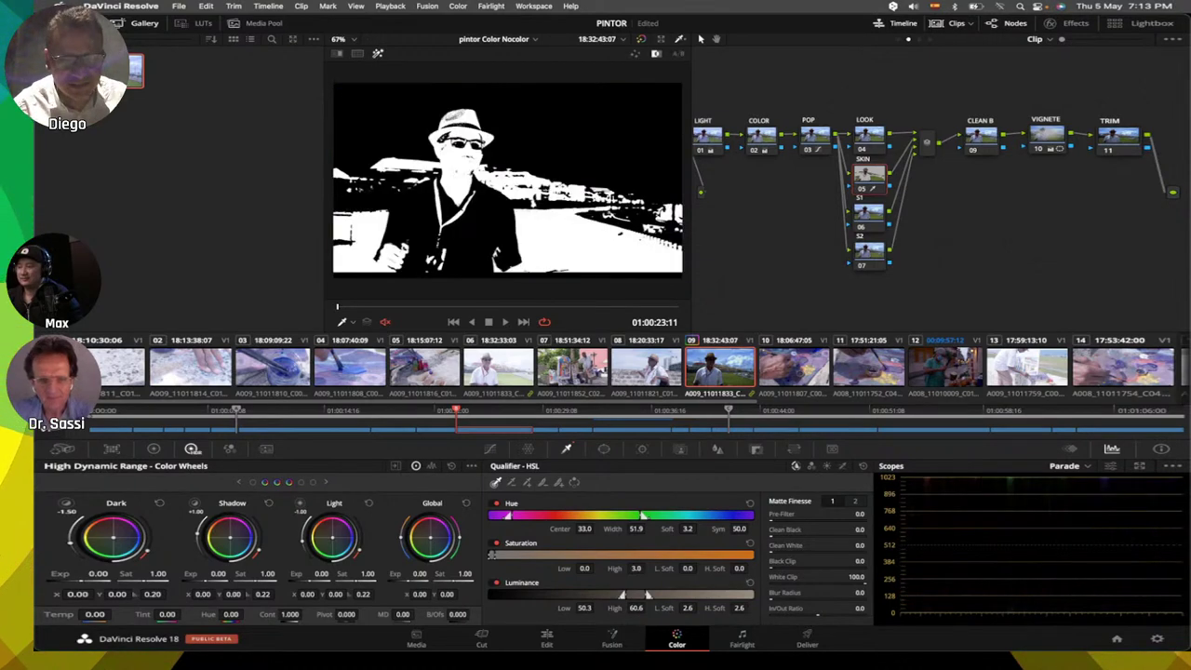
Step: Show the qualifier selection over grey, zoom the viewer in, then exit highlight mode with Shift+H
click(634, 55)
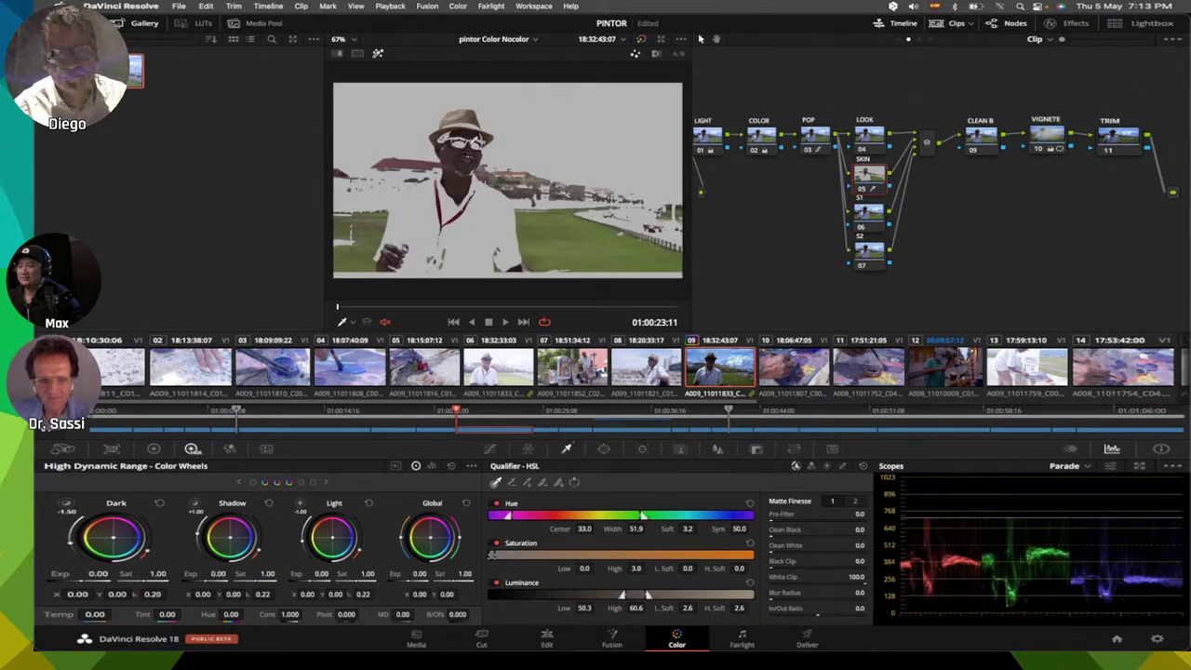
key(shift+z)
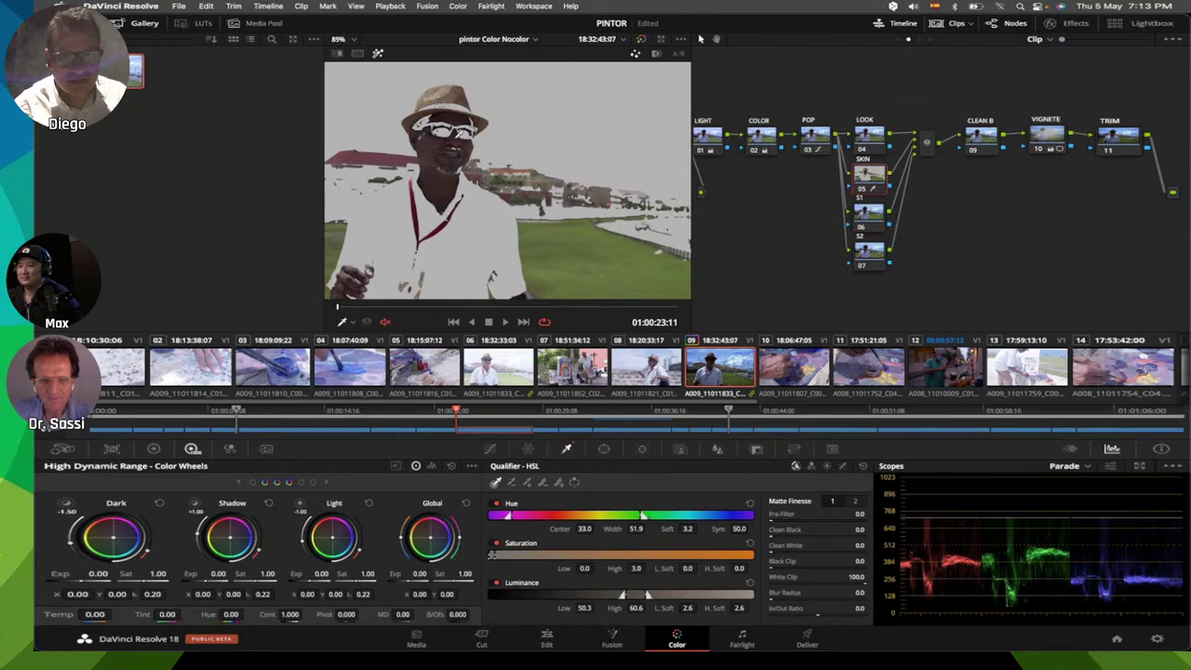
key(ctrl+equal)
key(ctrl+equal)
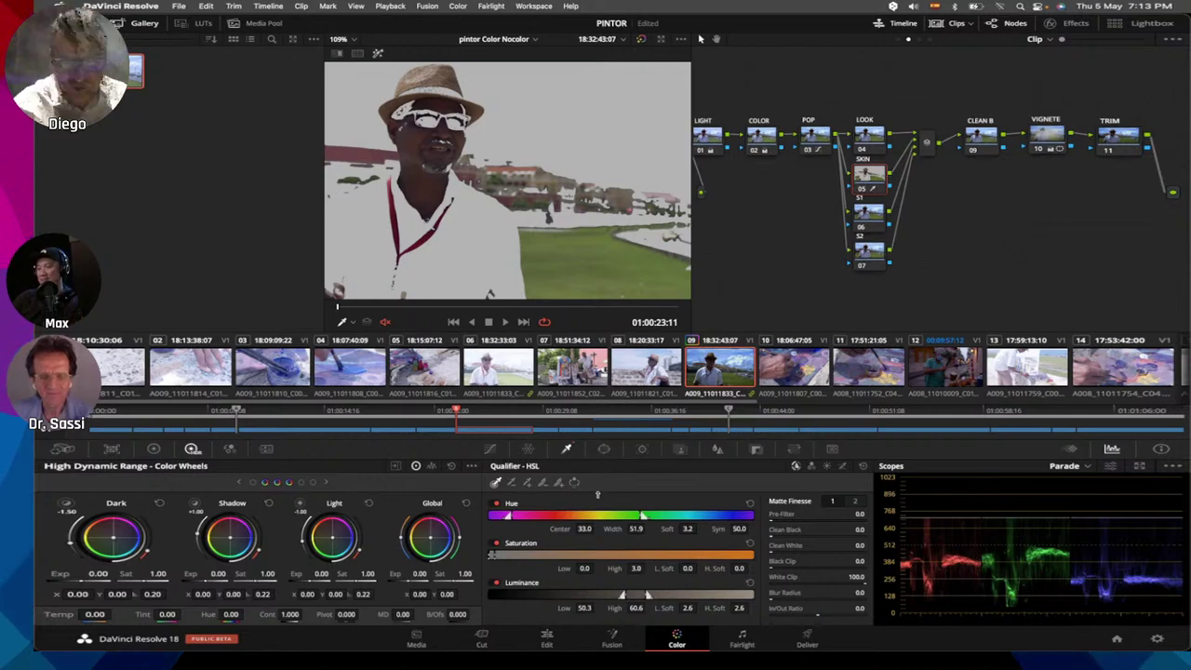
key(shift+h)
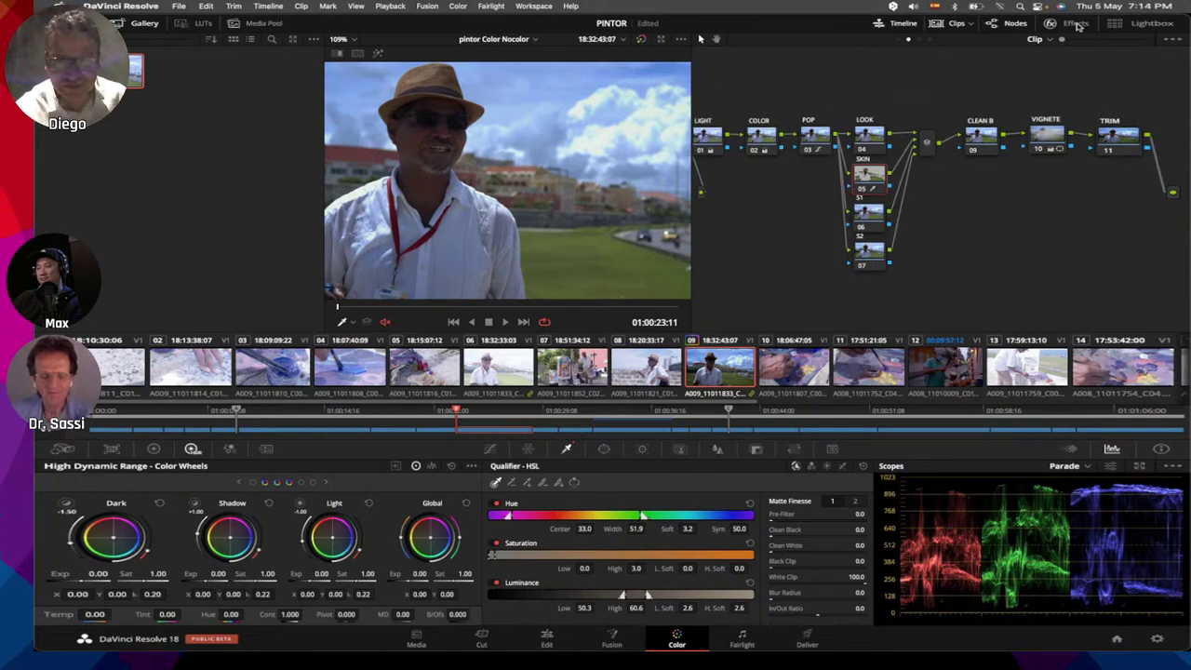
Step: Find Depth Map by searching Effects for 'DEP', drop it into the node graph, and set Quality to Faster
click(1075, 24)
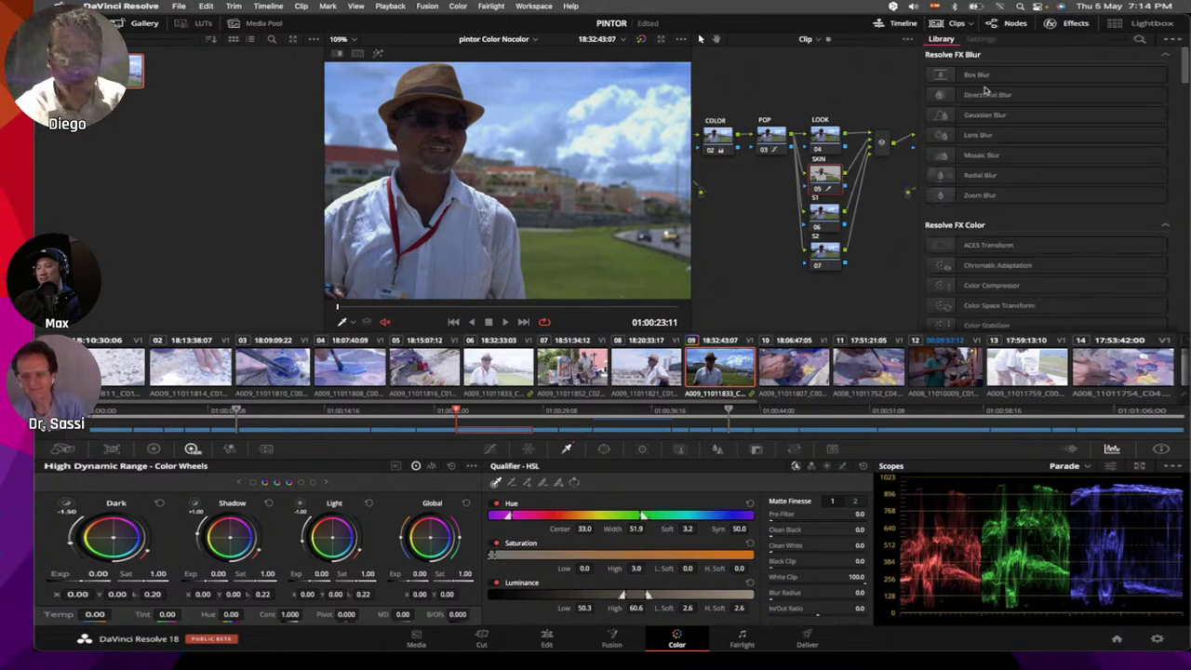
click(1138, 42)
text(DEP)
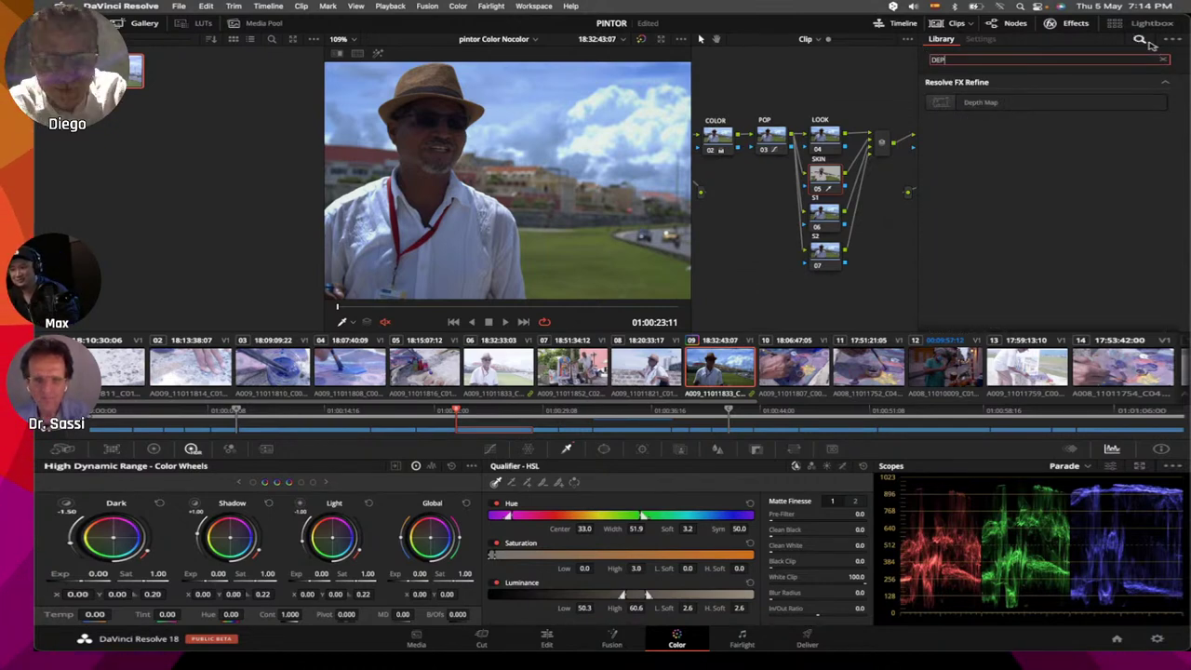
click(981, 103)
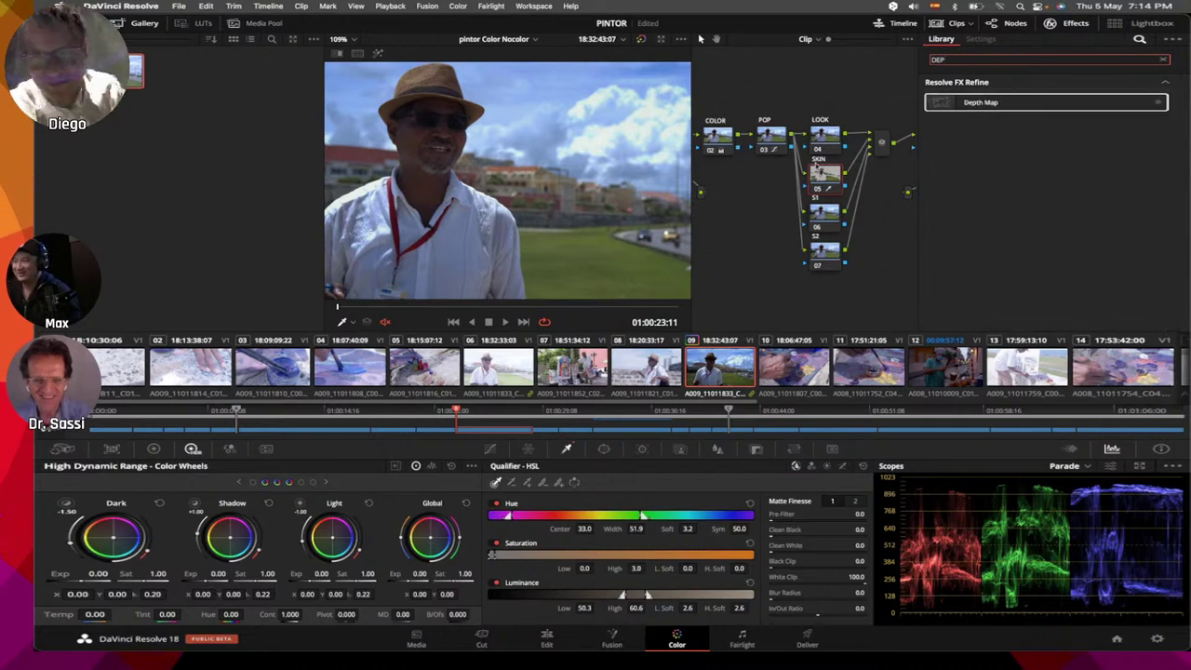
drag(783, 188, 783, 202)
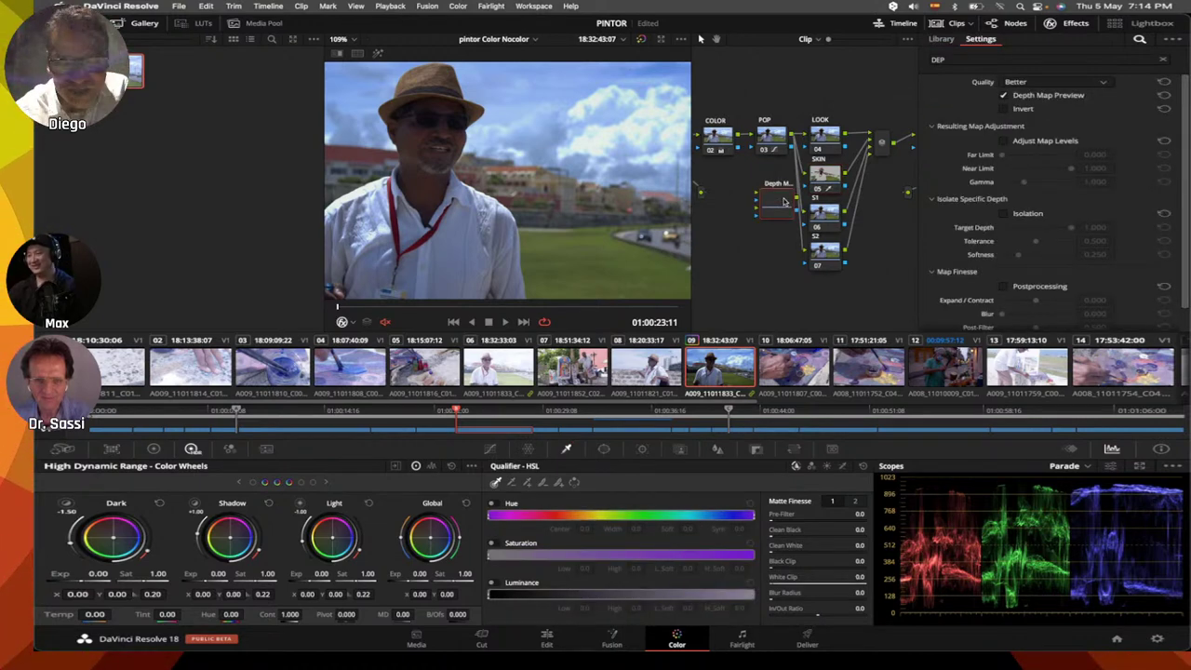
click(1047, 97)
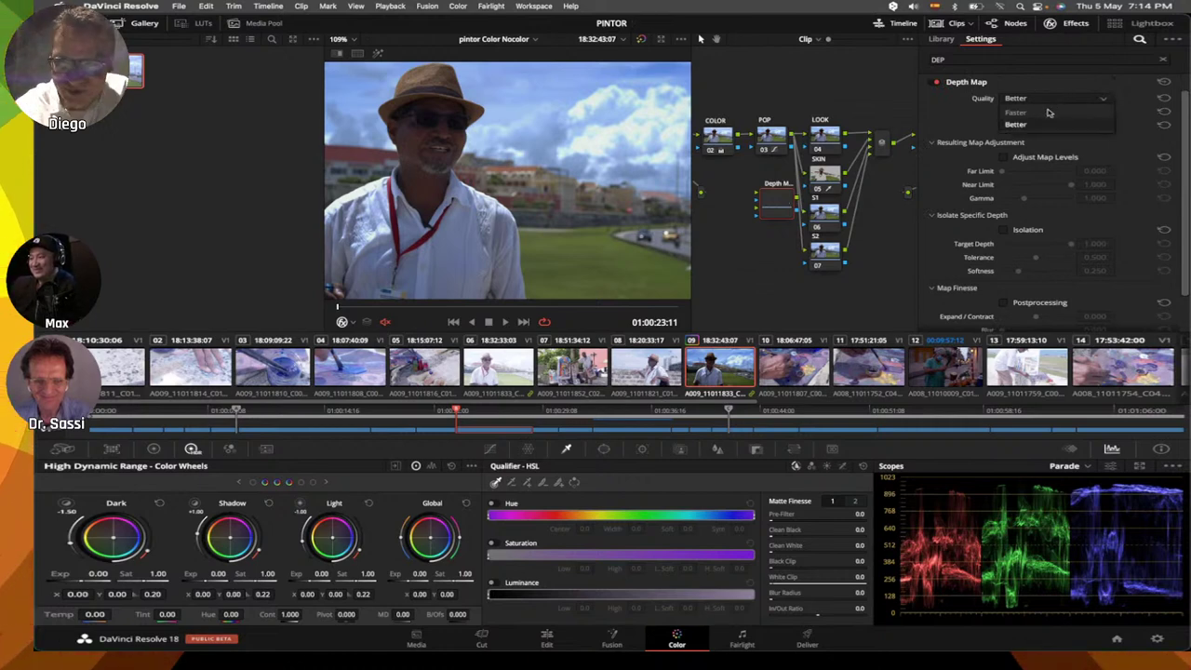
click(1049, 112)
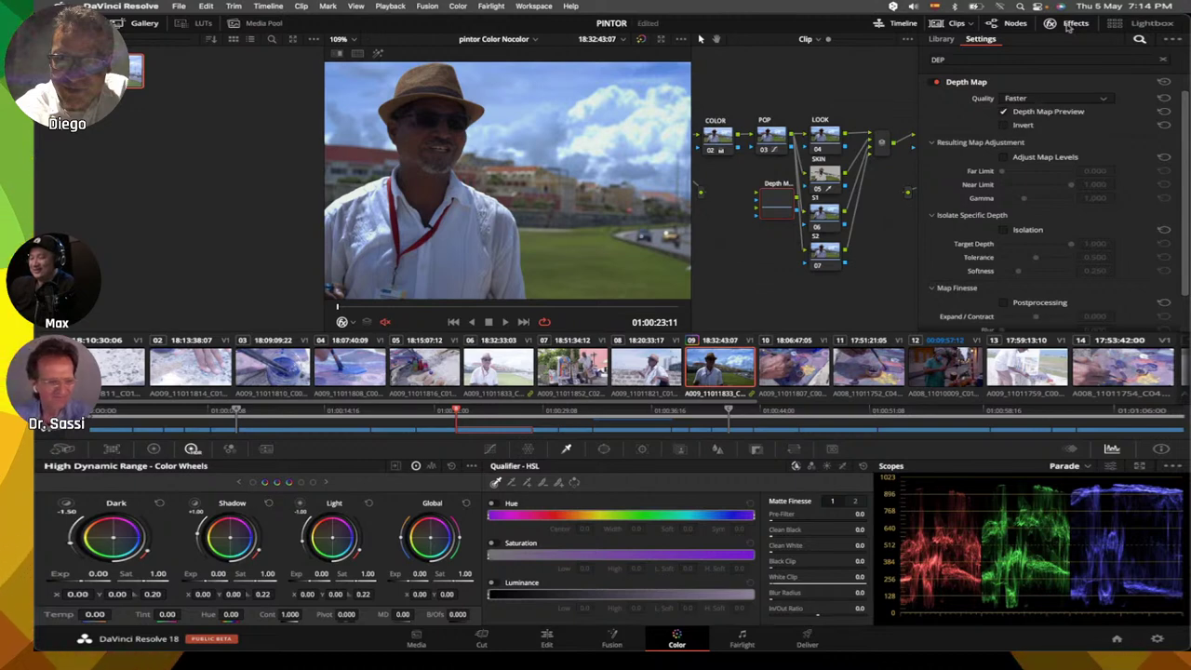
click(131, 23)
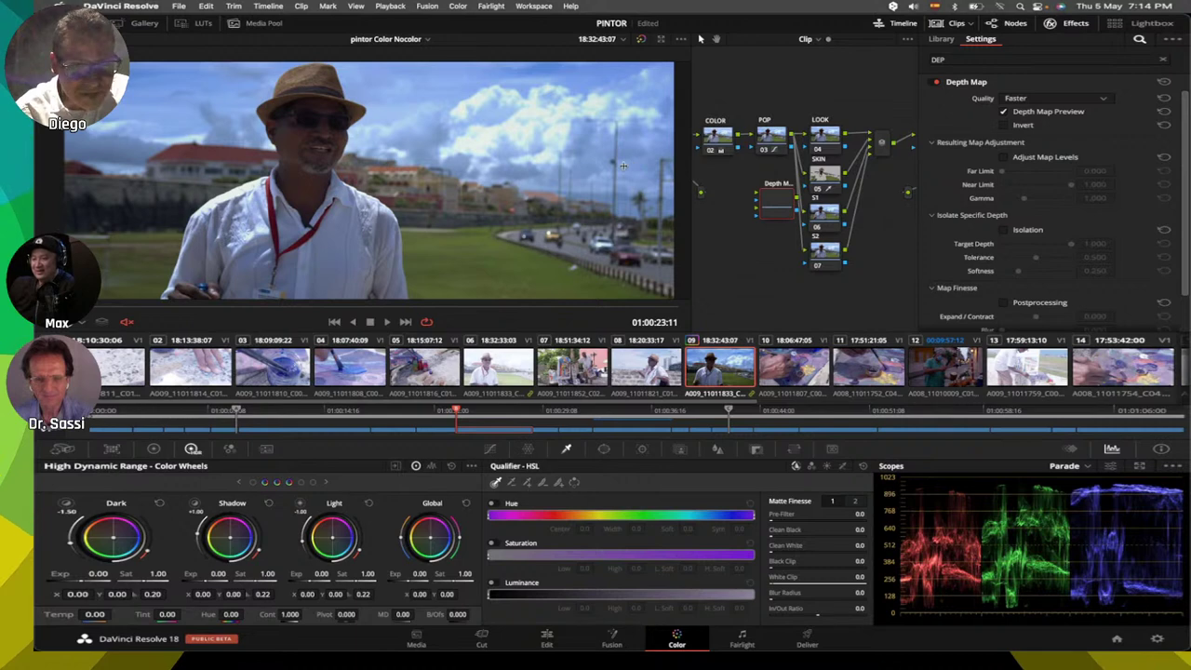
Step: Make room in the node graph and reset the SKIN node's grade
drag(690, 186, 615, 186)
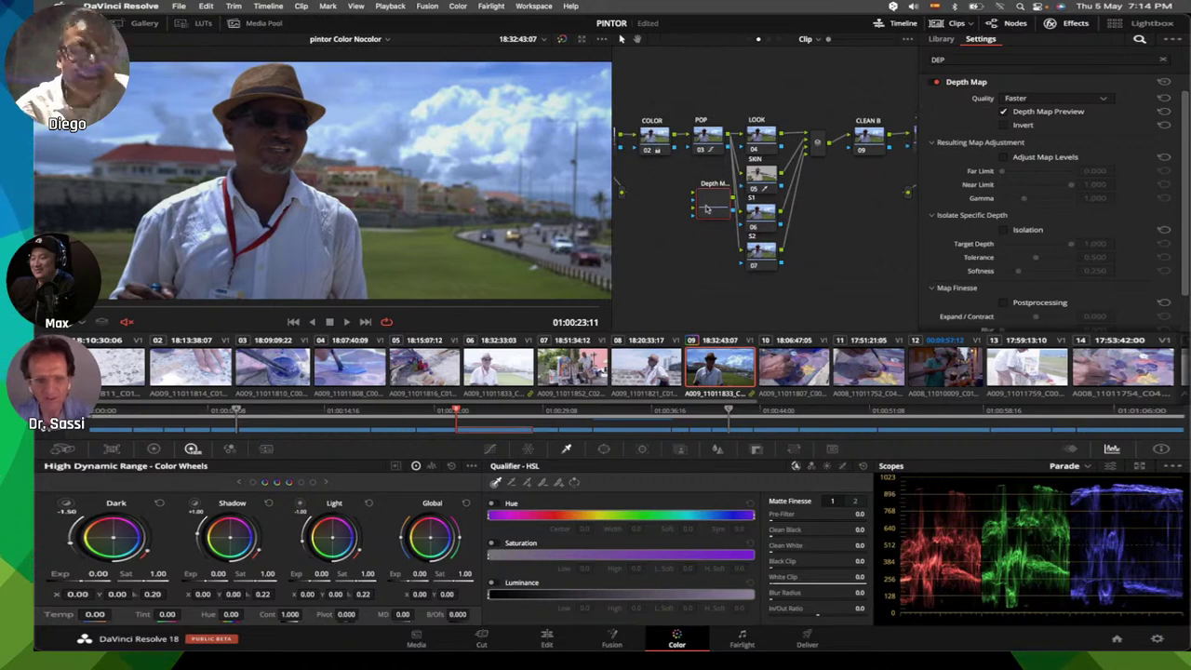
drag(706, 208, 679, 203)
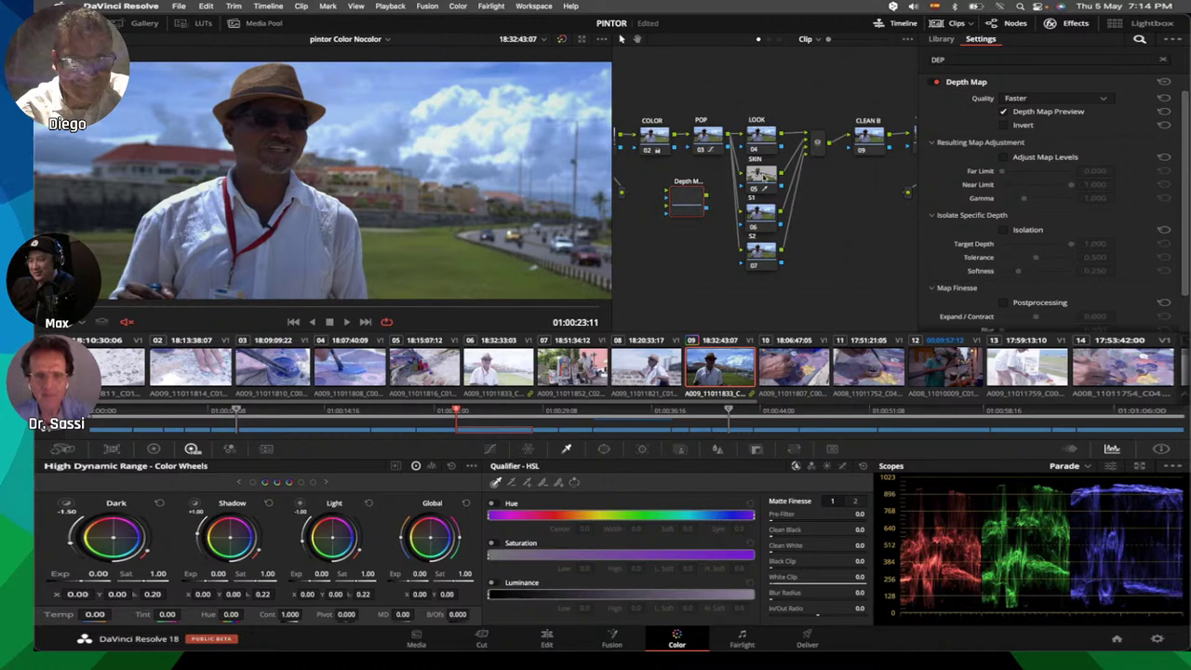
click(762, 174)
right_click(766, 177)
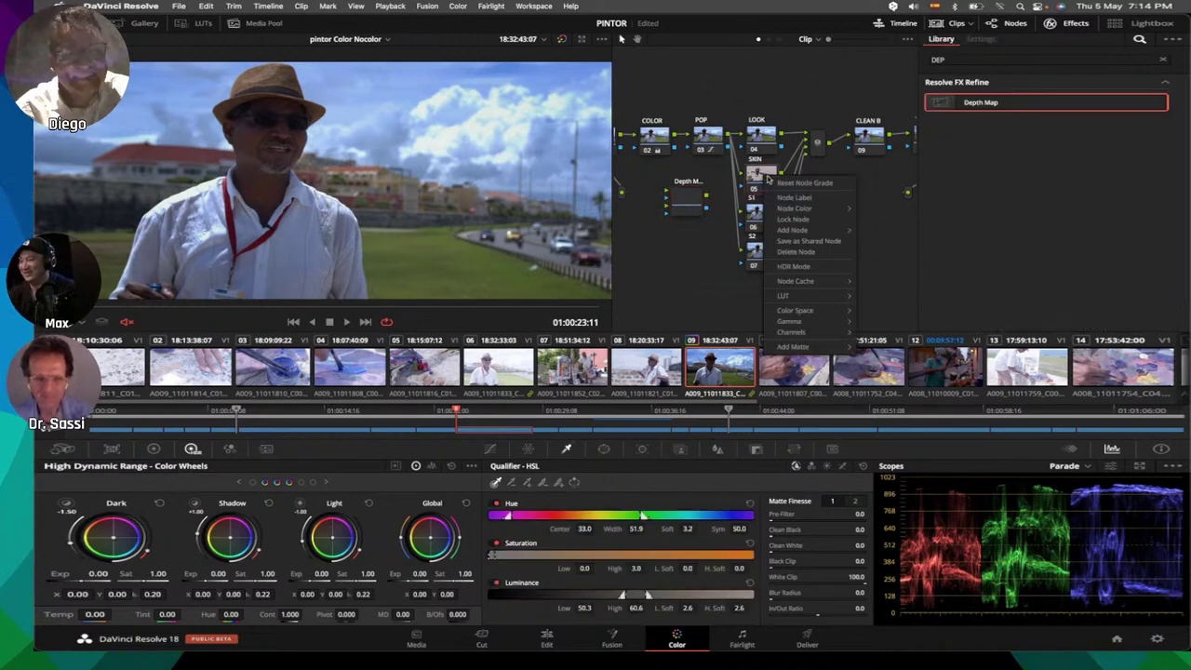
click(804, 184)
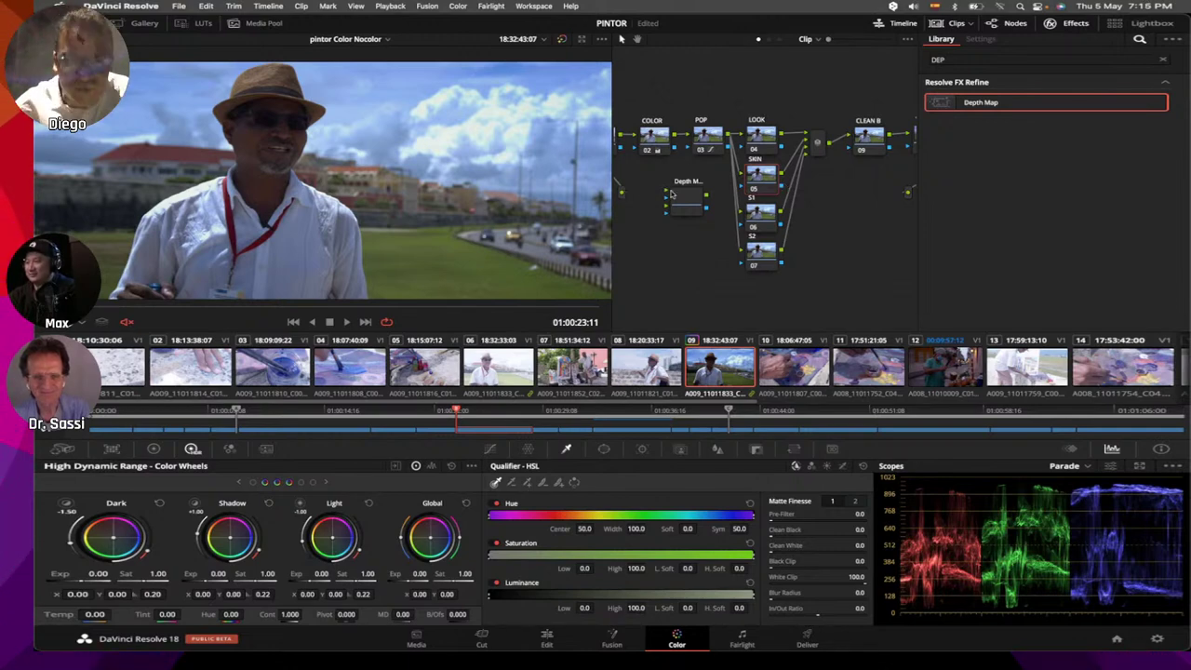
Step: Wire the Depth Map node from the source to the output and untick Depth Map Preview
drag(671, 192, 667, 192)
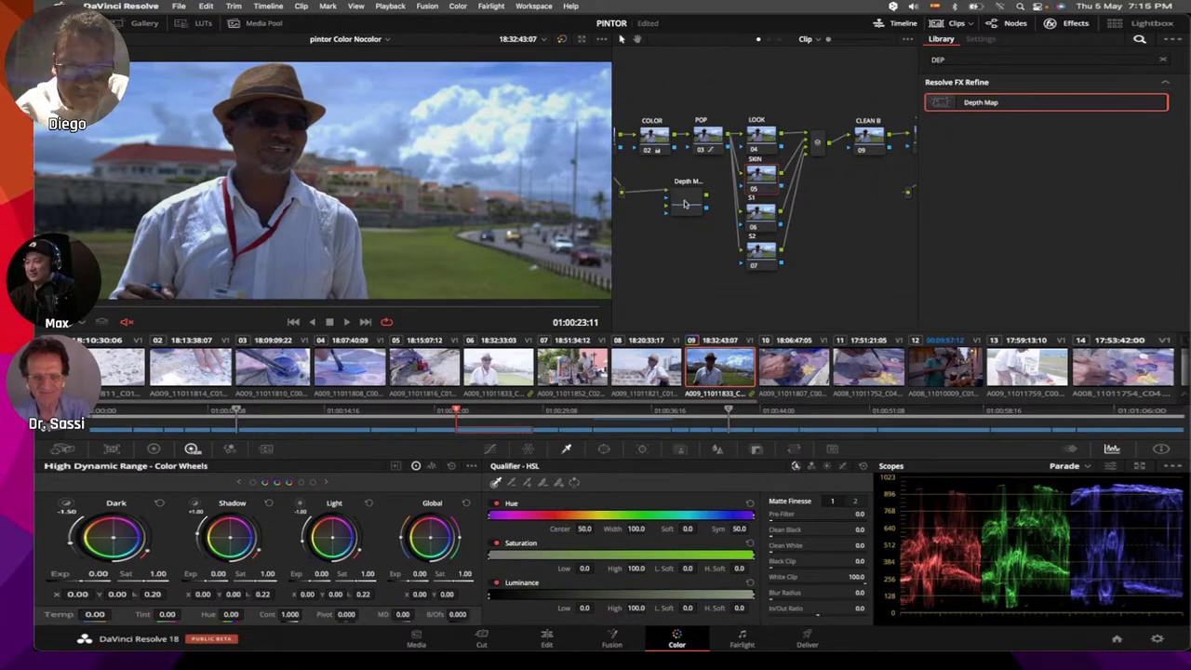
click(685, 203)
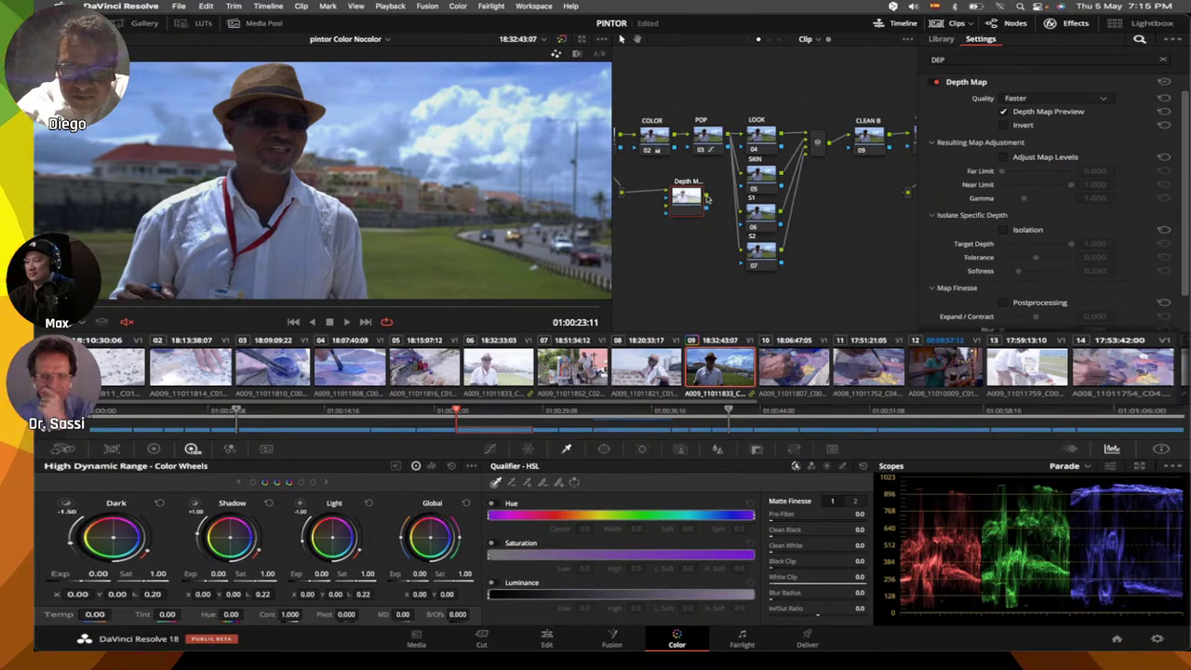
drag(912, 199, 910, 199)
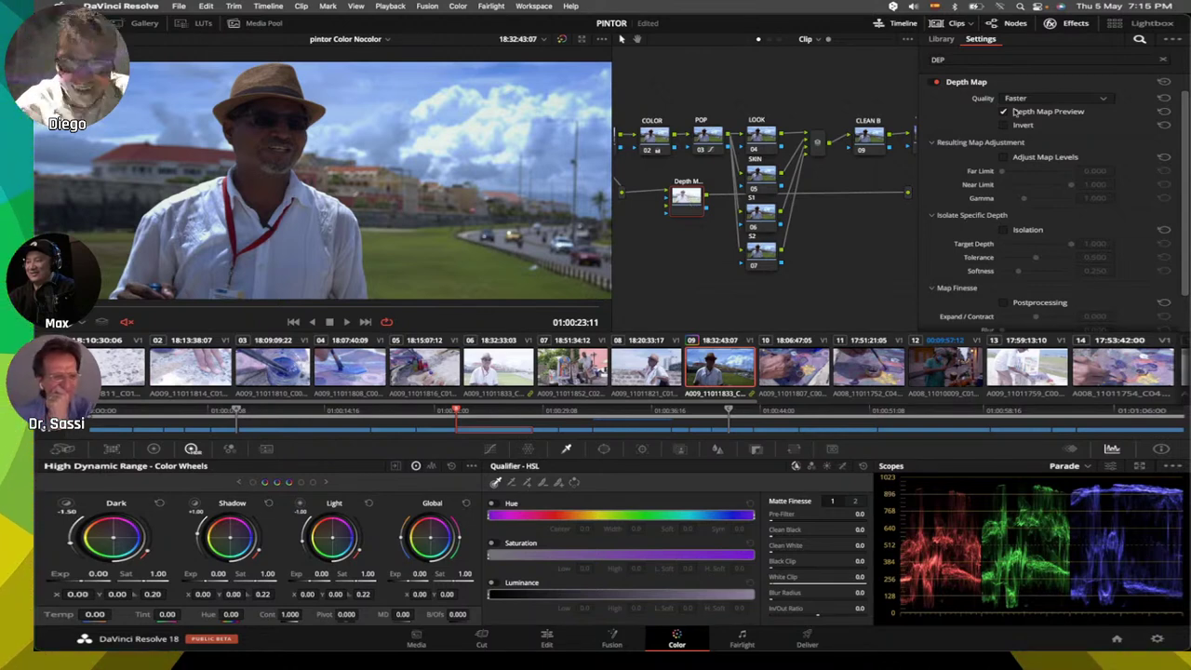
click(1005, 112)
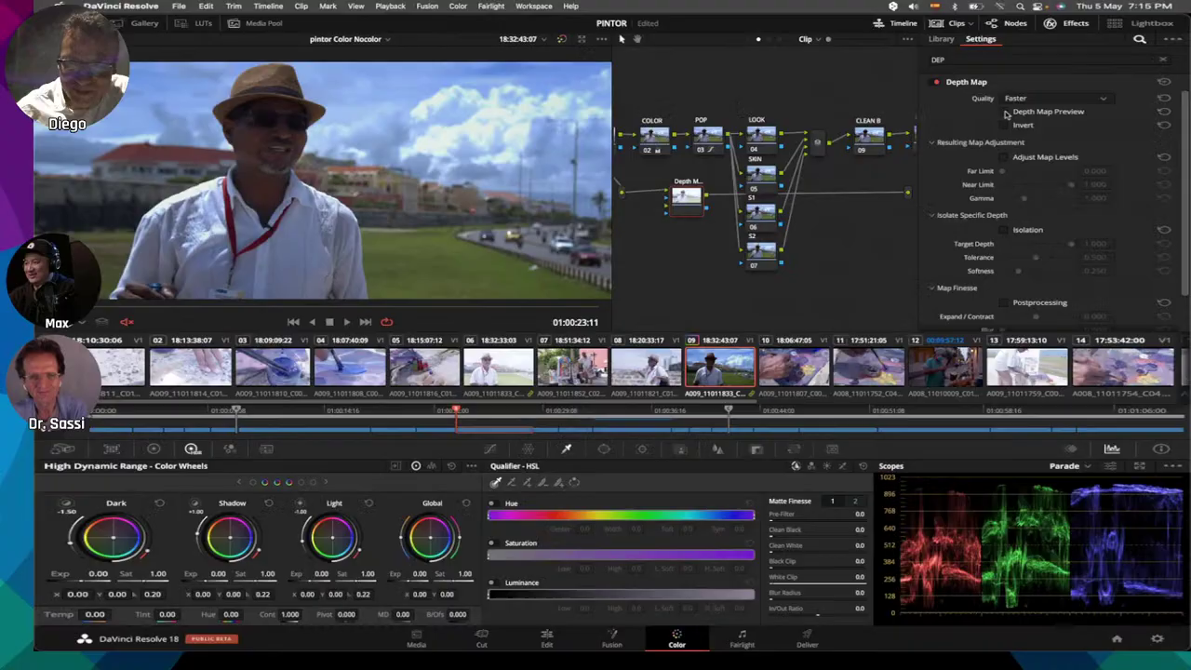
Step: Tick Depth Map Preview, then enable Isolation under Isolate Specific Depth
click(1005, 112)
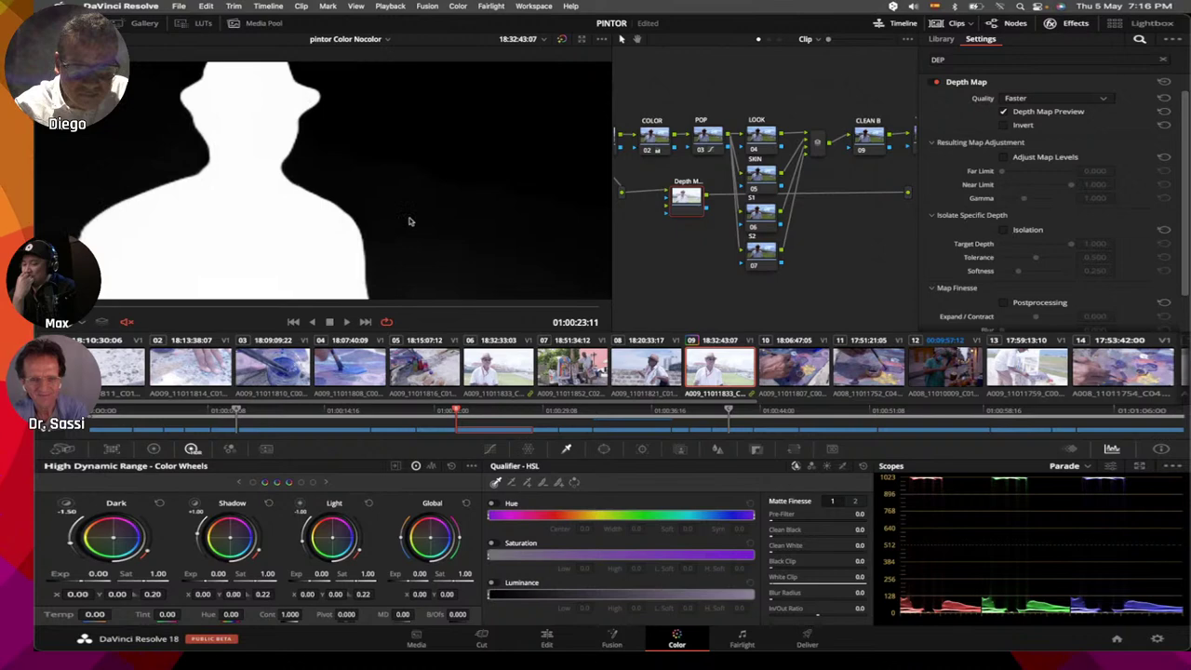
click(1003, 230)
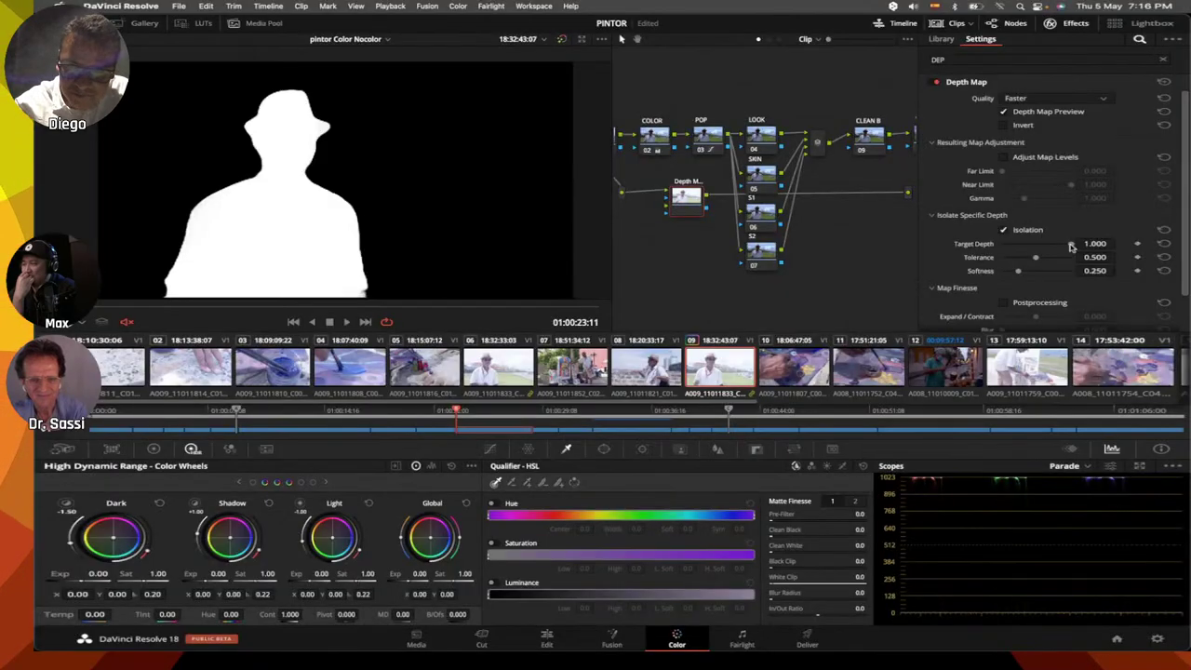
Step: Drag Target Depth down to 0.706 to isolate the interviewee, then untick Depth Map Preview
drag(1070, 247, 1053, 249)
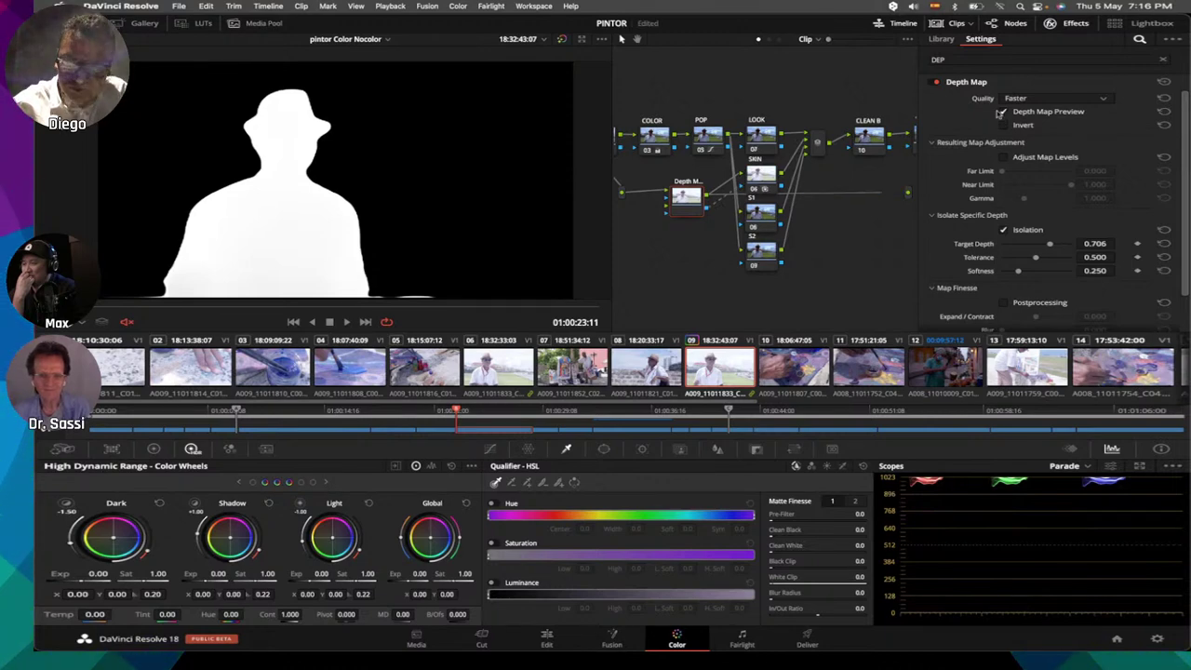
click(1004, 112)
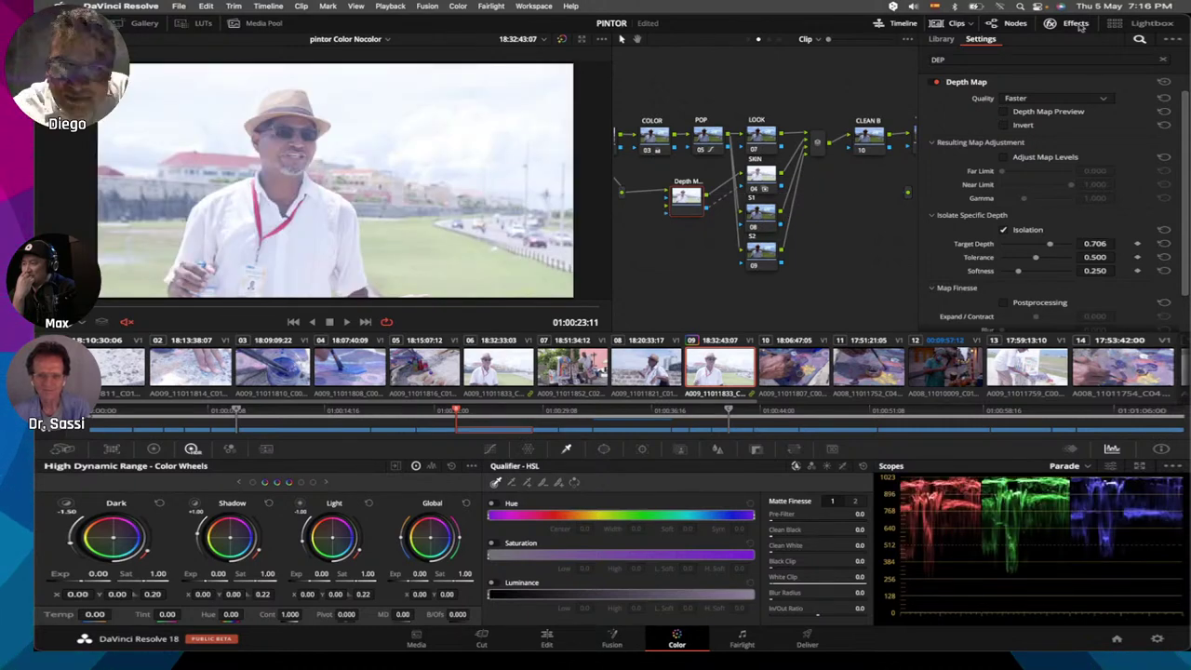
Step: Connect the Trim node to the tree output, view the full grade, then show the SKIN node's Key palette
scroll(811, 185, right, 3)
scroll(812, 186, right, 3)
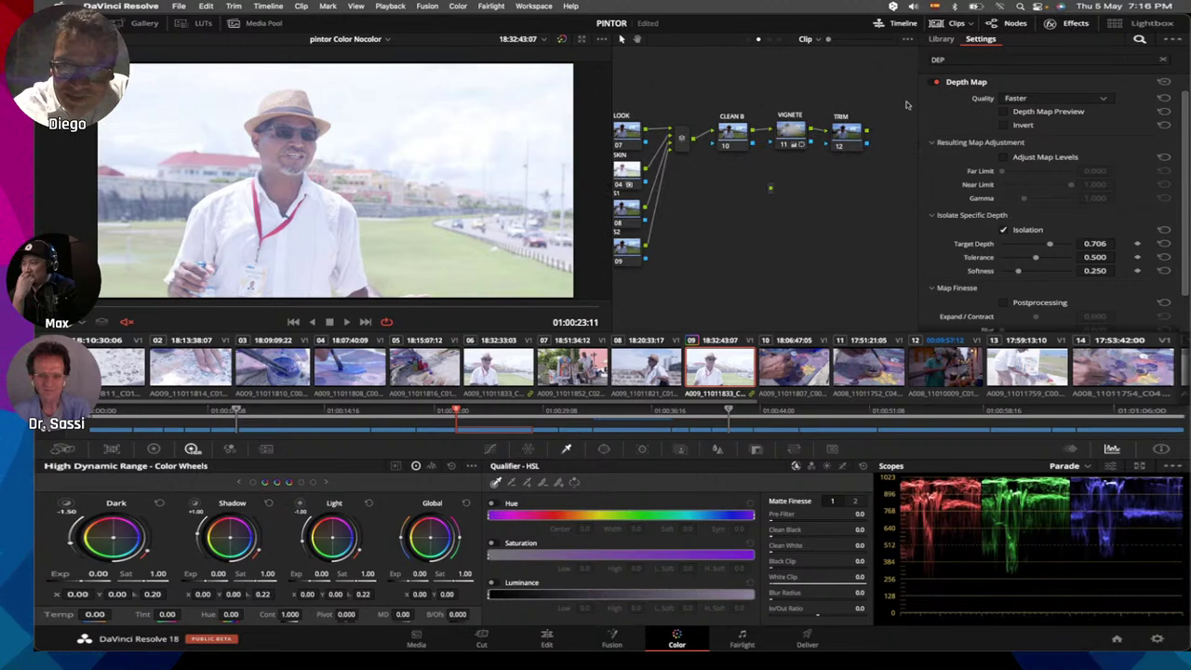
click(1075, 24)
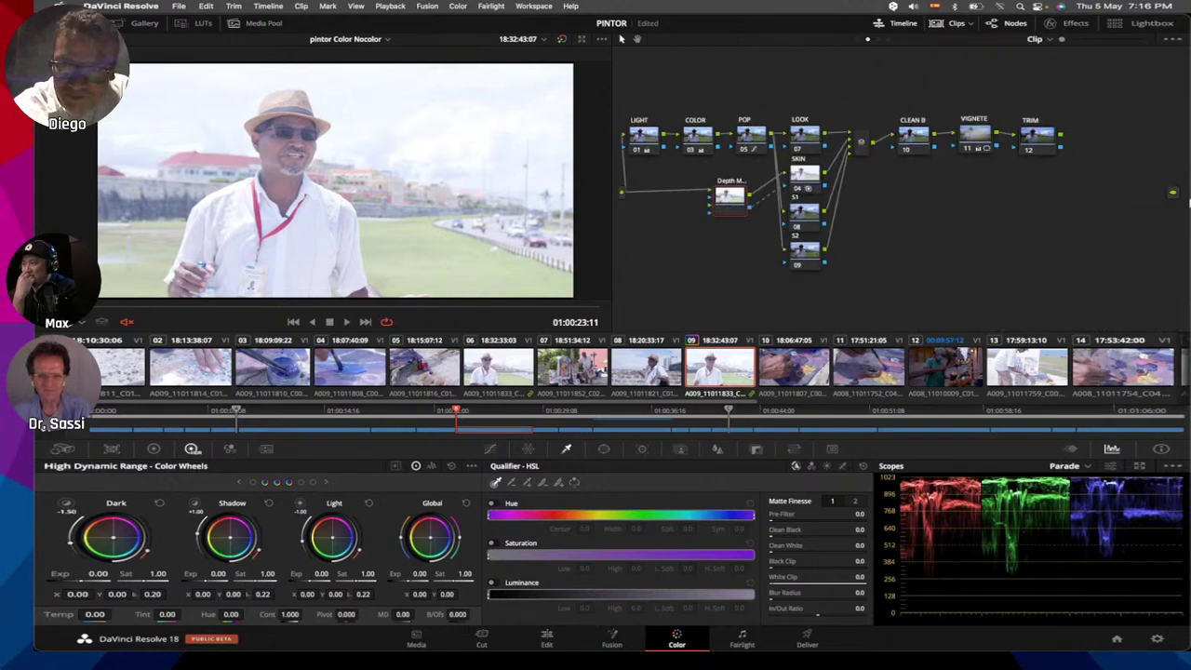
drag(1189, 200, 1173, 197)
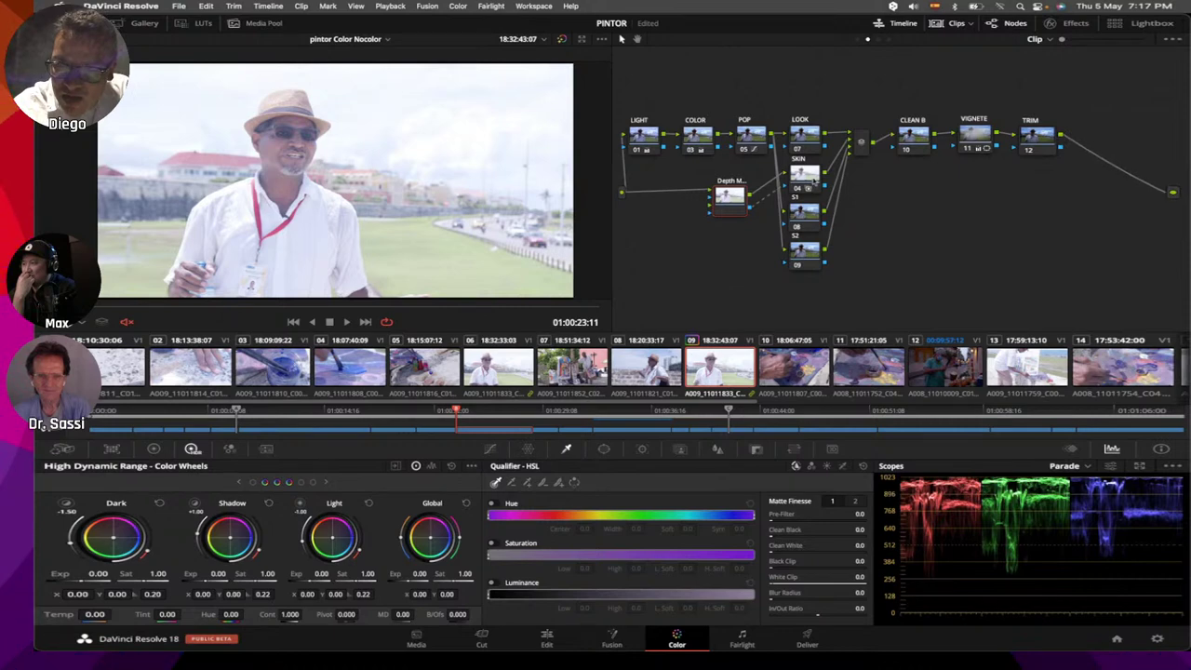
key(shift+d)
click(806, 175)
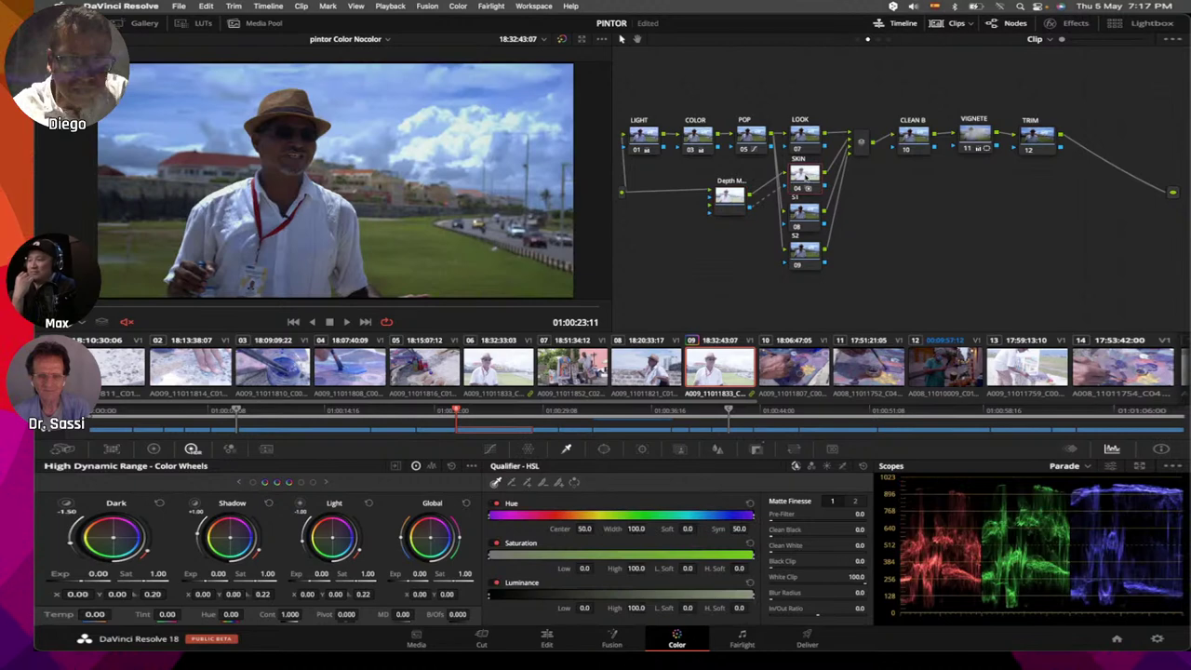
click(757, 450)
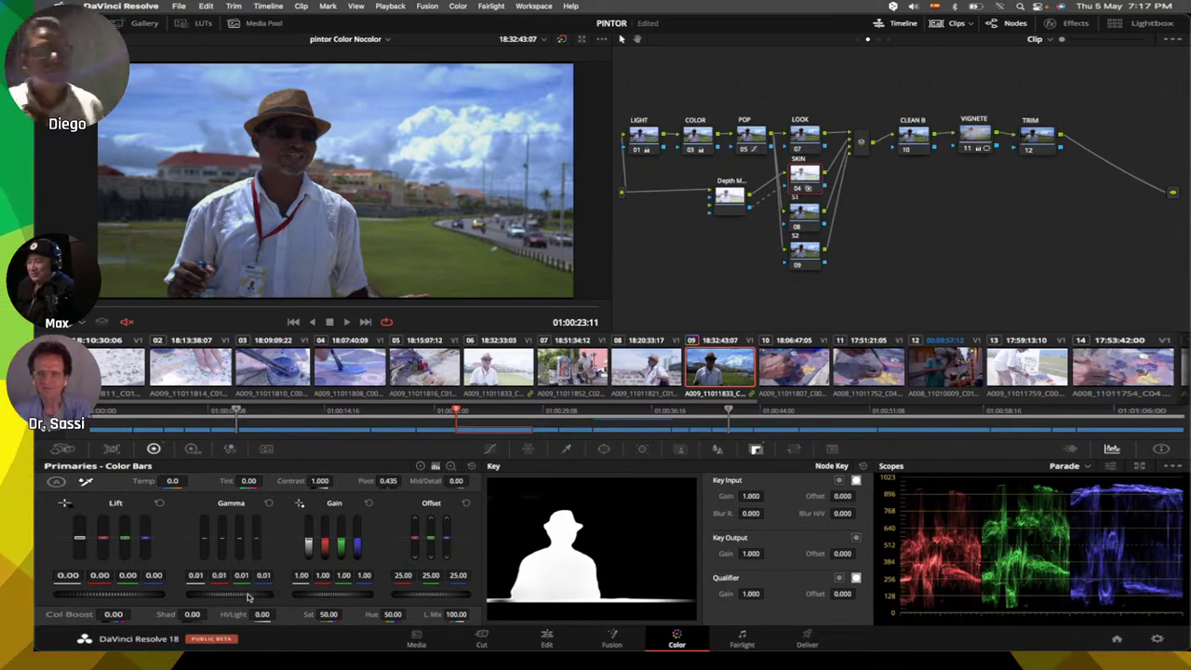
Step: Raise the master Gamma wheel to about 0.05 on all channels to brighten the interviewee
mouse_move(267, 604)
mouse_down()
mouse_move(247, 596)
mouse_move(273, 600)
mouse_up()
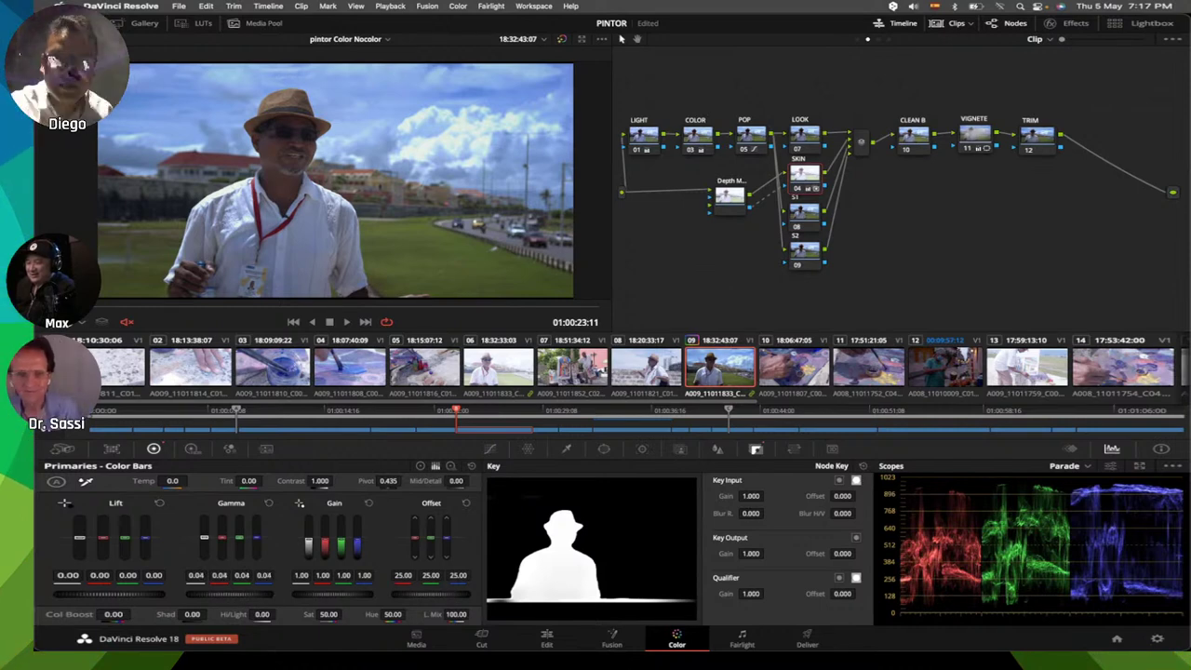
drag(274, 601, 281, 600)
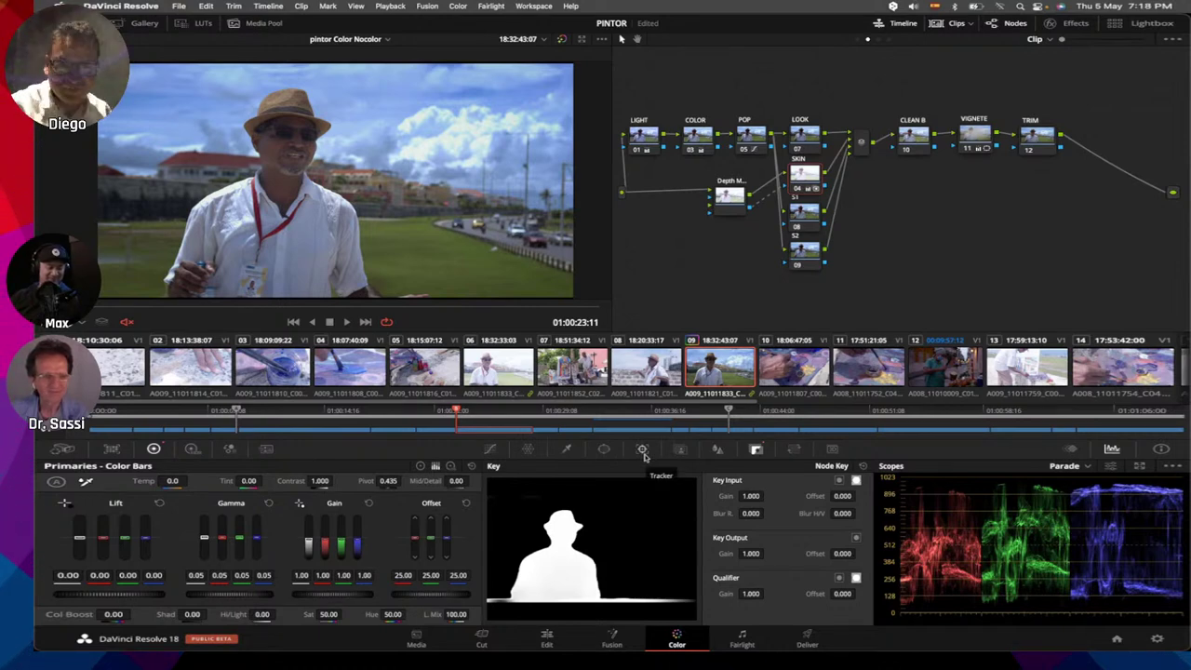
Step: Select the CLEAN B node and show its Lum vs Sat curve in the Curves palette
click(903, 138)
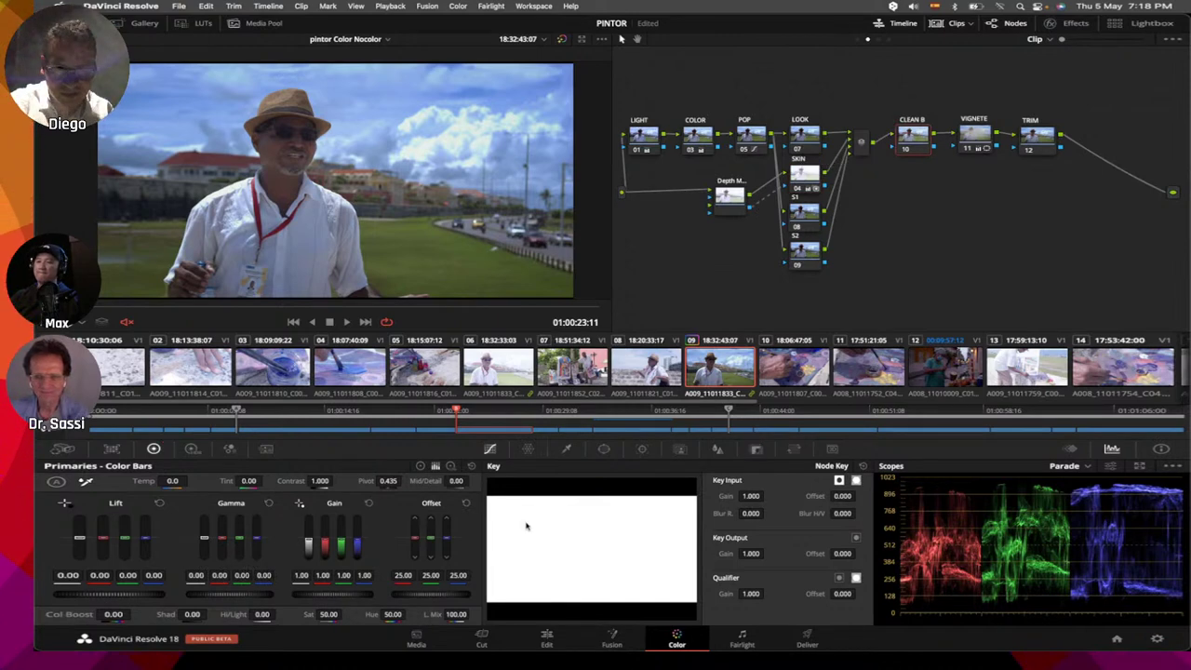
click(489, 450)
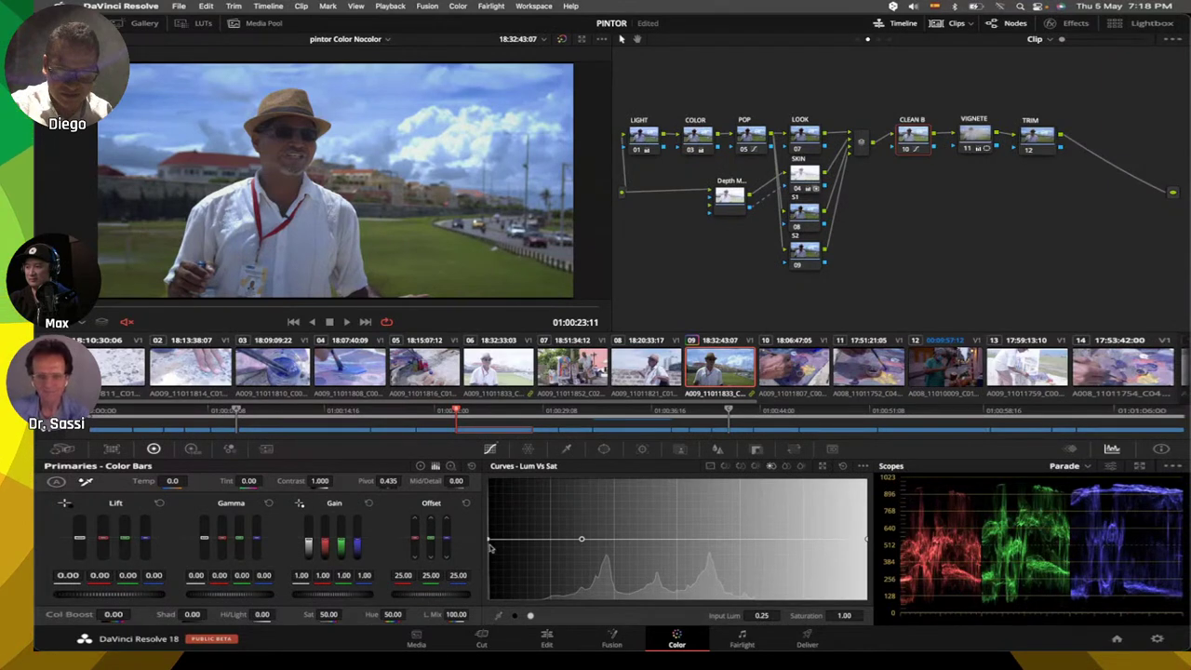
Step: Drag the Lum vs Sat curve's left endpoint down so the deepest shadows reach 0.00 saturation
drag(490, 540, 488, 602)
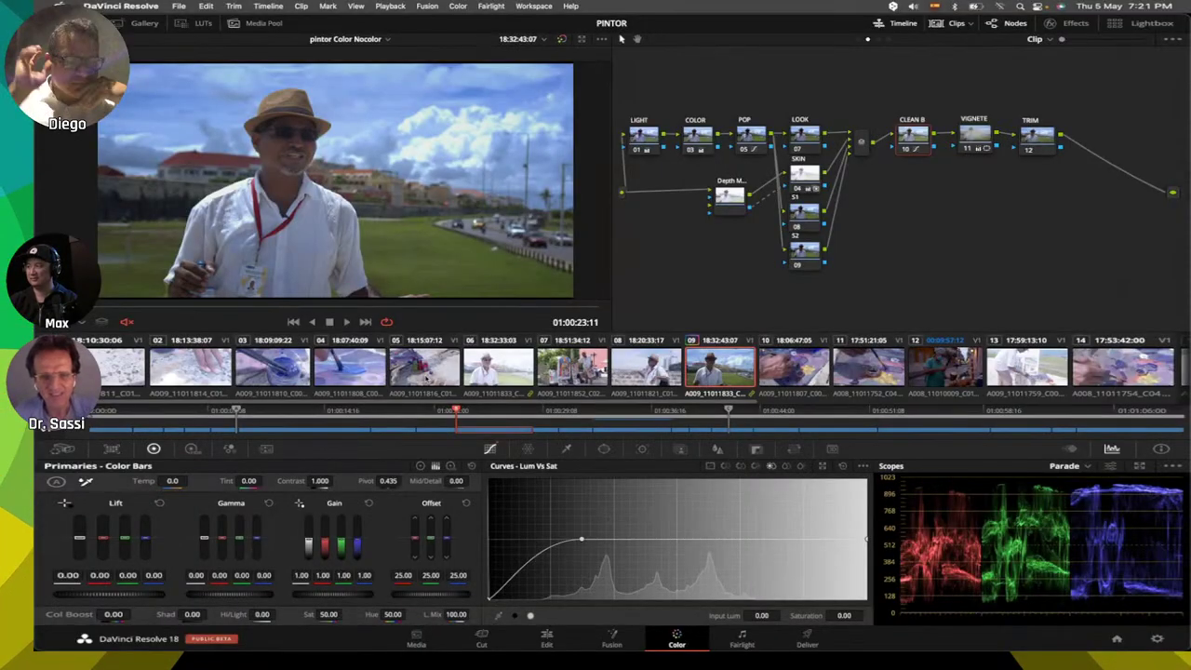
Step: Select clip 05, the paint-bottle close-up, in the timeline thumbnails
click(426, 377)
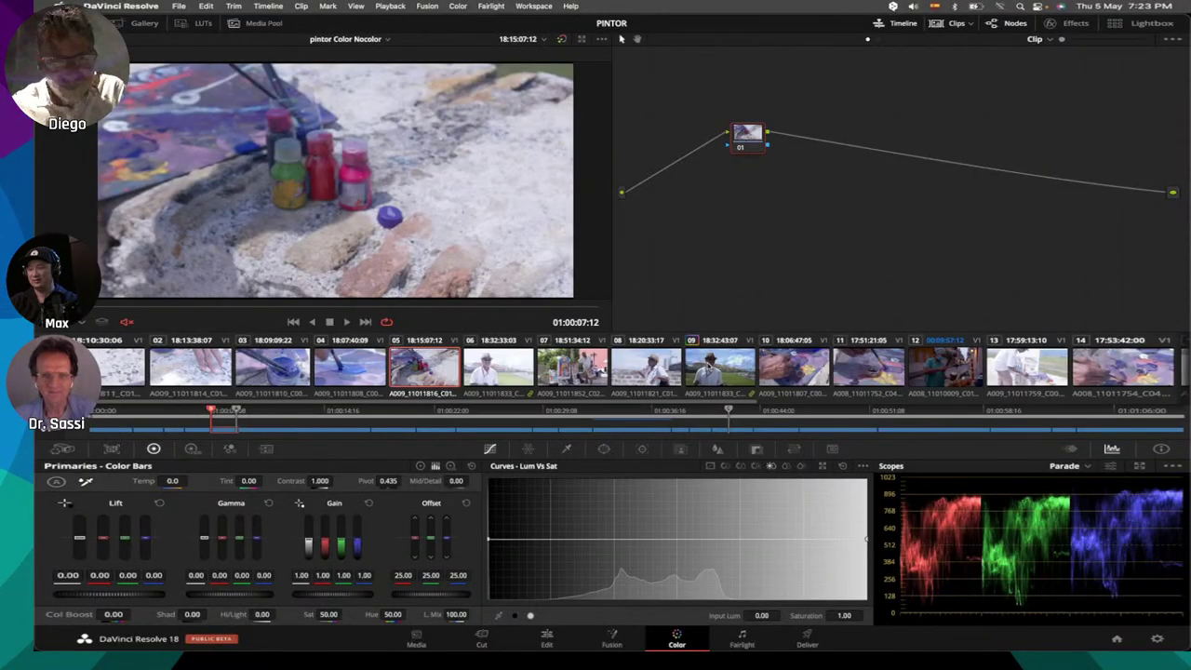
Step: Review the graded interview clip 09, then bring up clip 14, the paint-palette close-up with one ungraded node
click(719, 368)
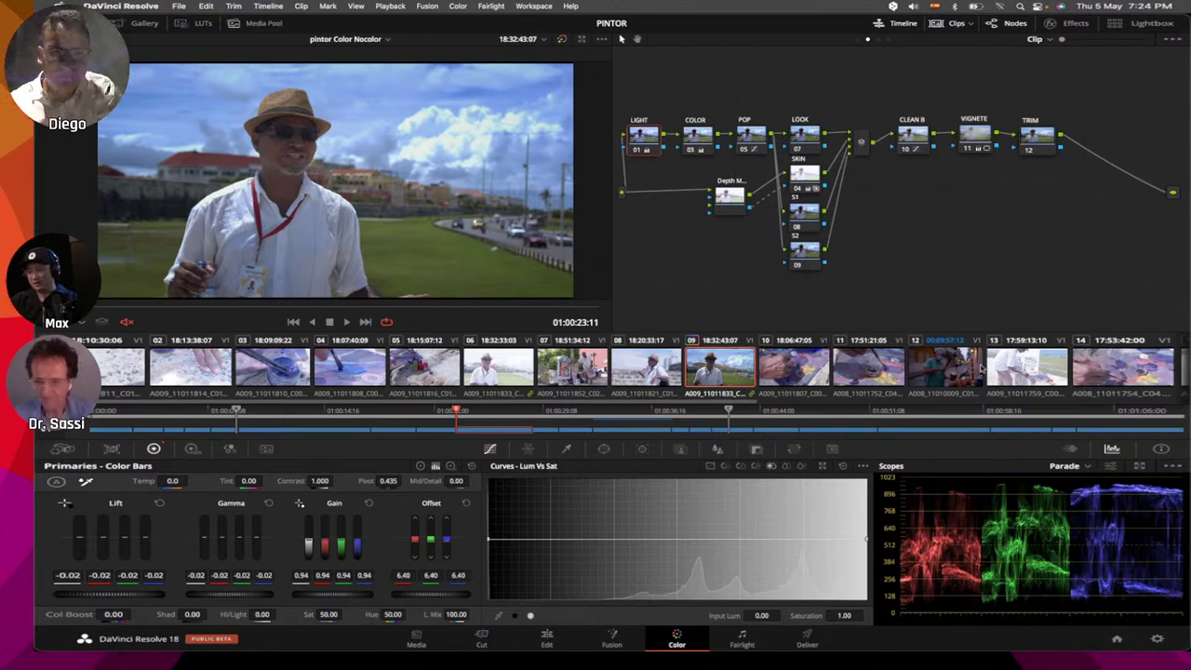
click(1090, 370)
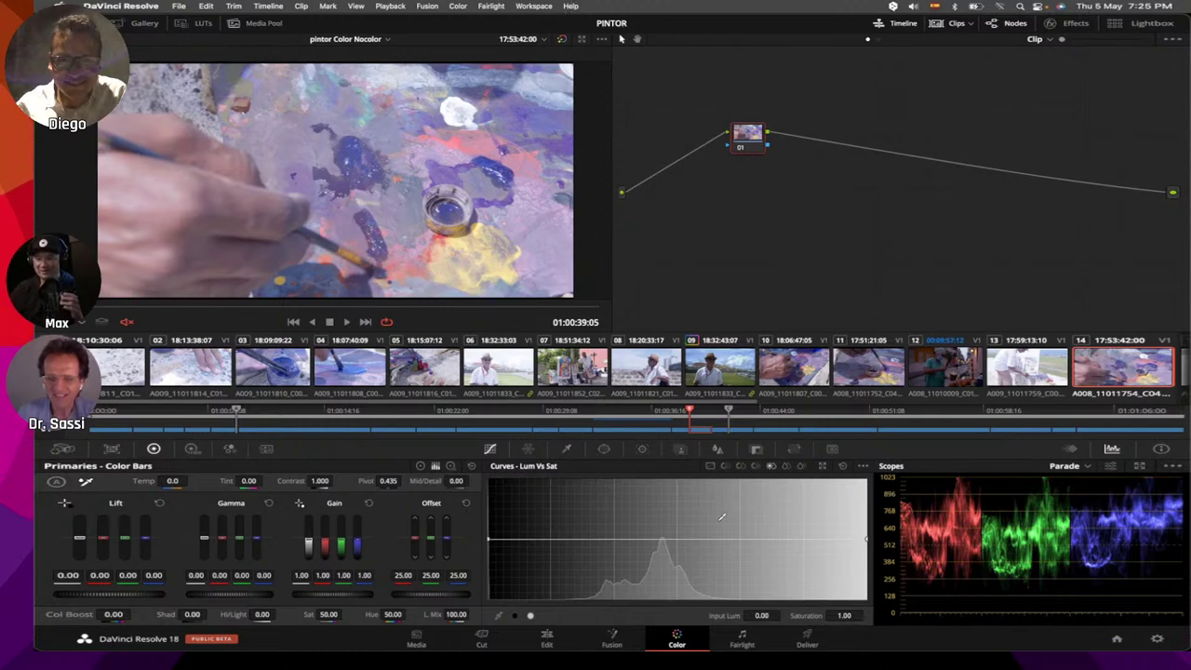
mouse_move(698, 665)
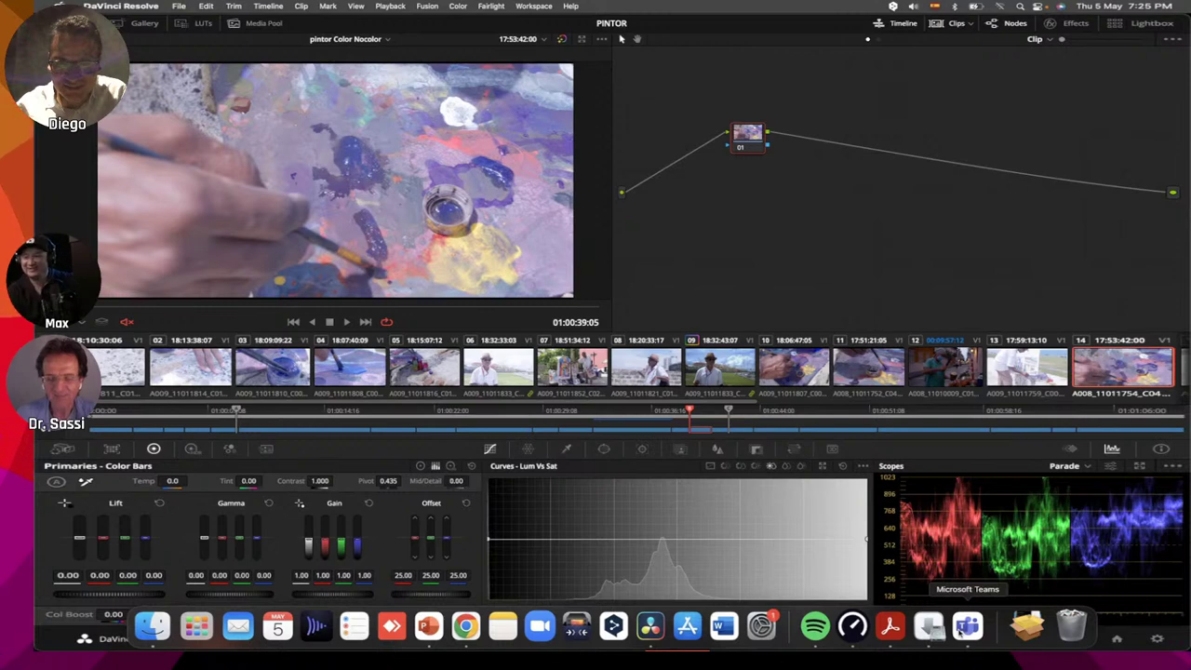
Step: Bring the Teams meeting forward, check the Maxon Events page, then open a blank new Firefox tab
click(949, 610)
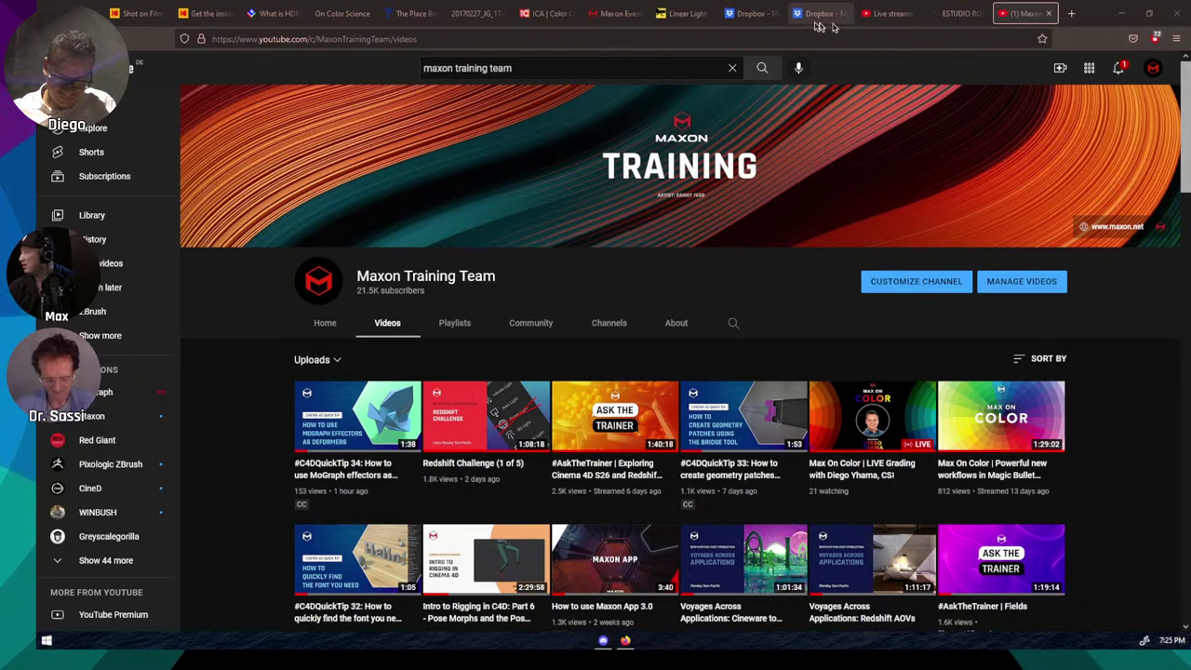
click(590, 14)
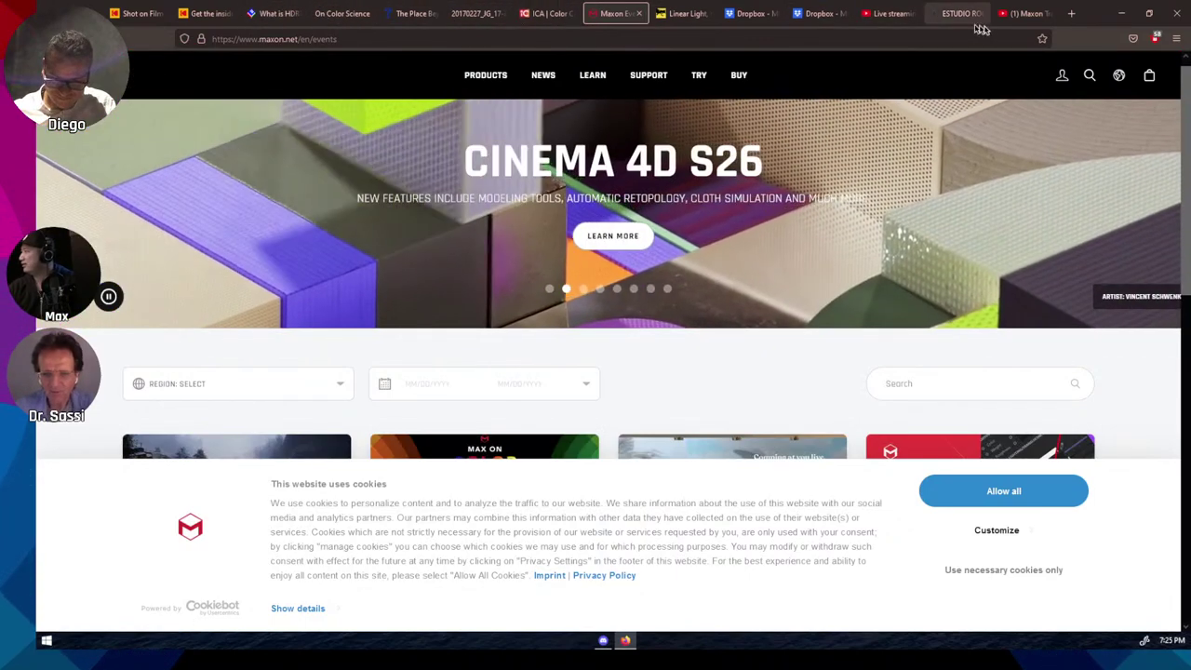
click(1073, 14)
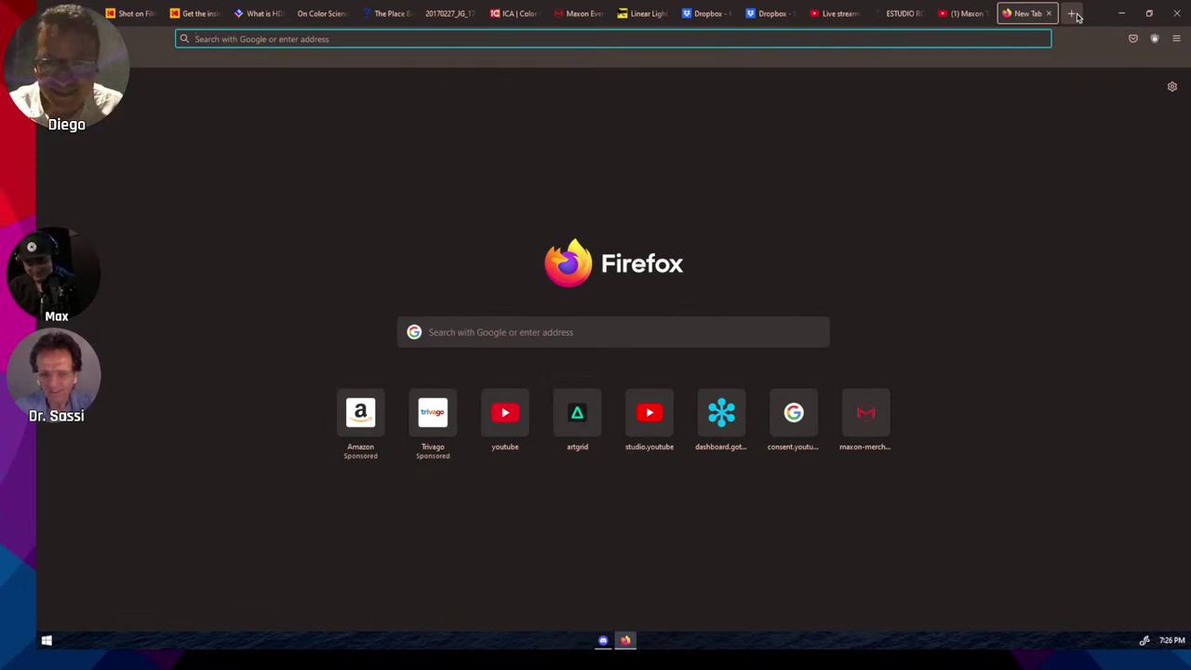
Step: Load the Maxon #AskTheTrainer merch store from the 'merc' address suggestion and start entering the store passcode
text(merc)
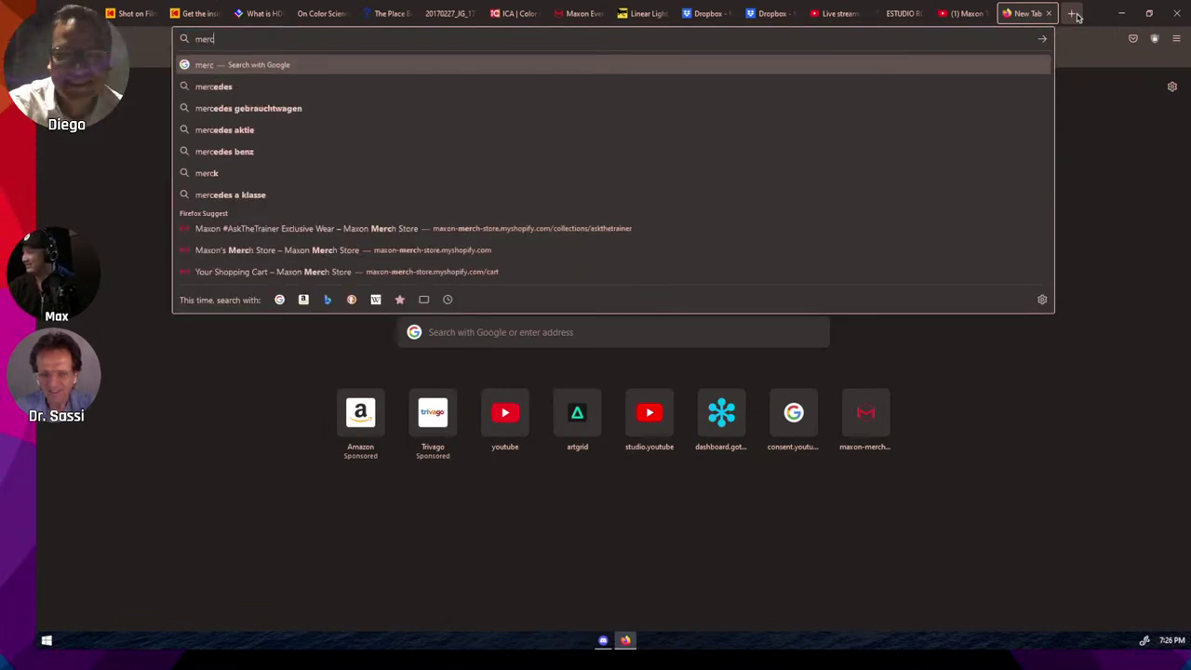
key(Down)
key(Down)
key(Down)
key(Down)
key(Down)
key(Down)
key(Down)
key(Down)
key(Up)
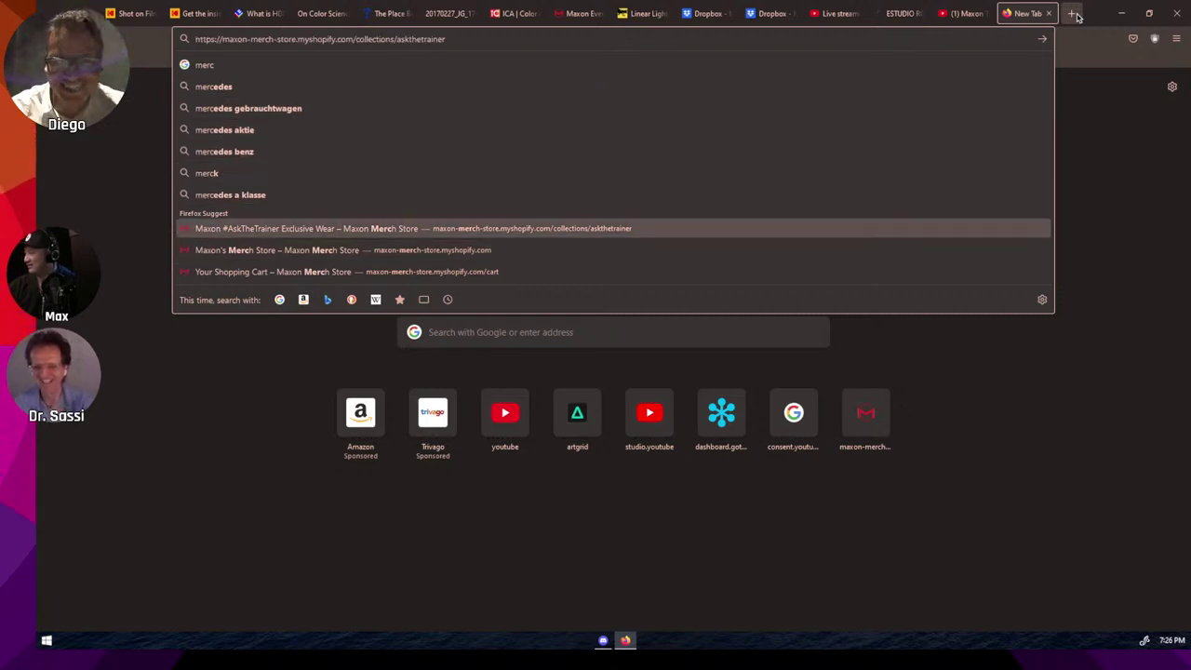
key(Return)
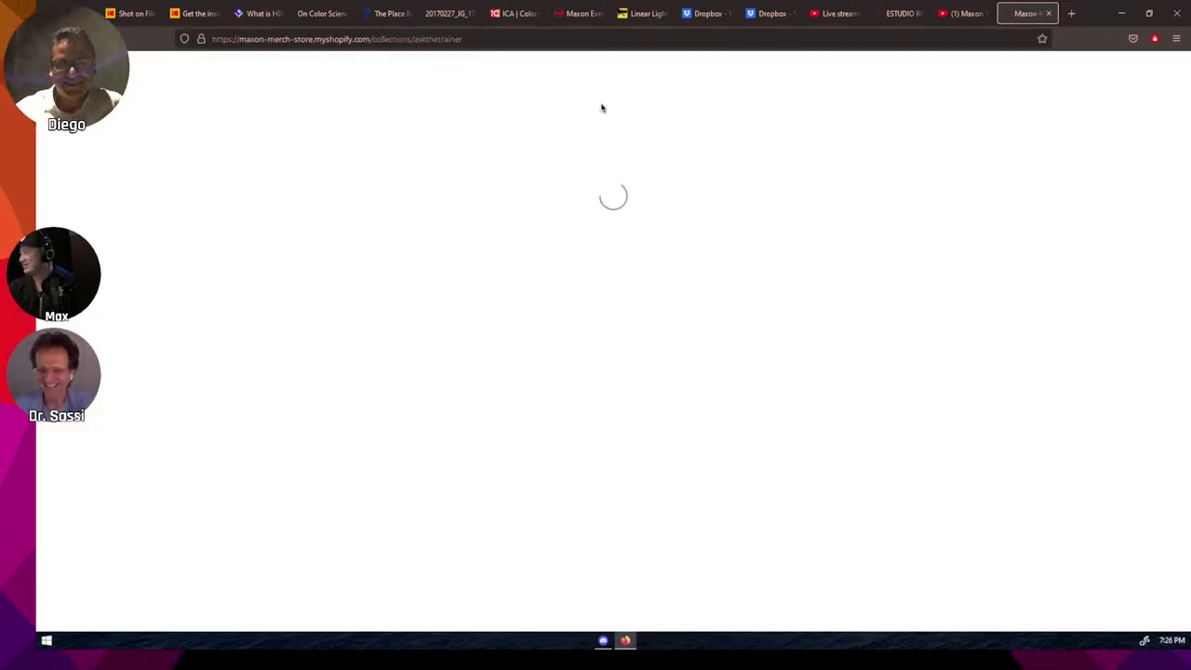
click(509, 158)
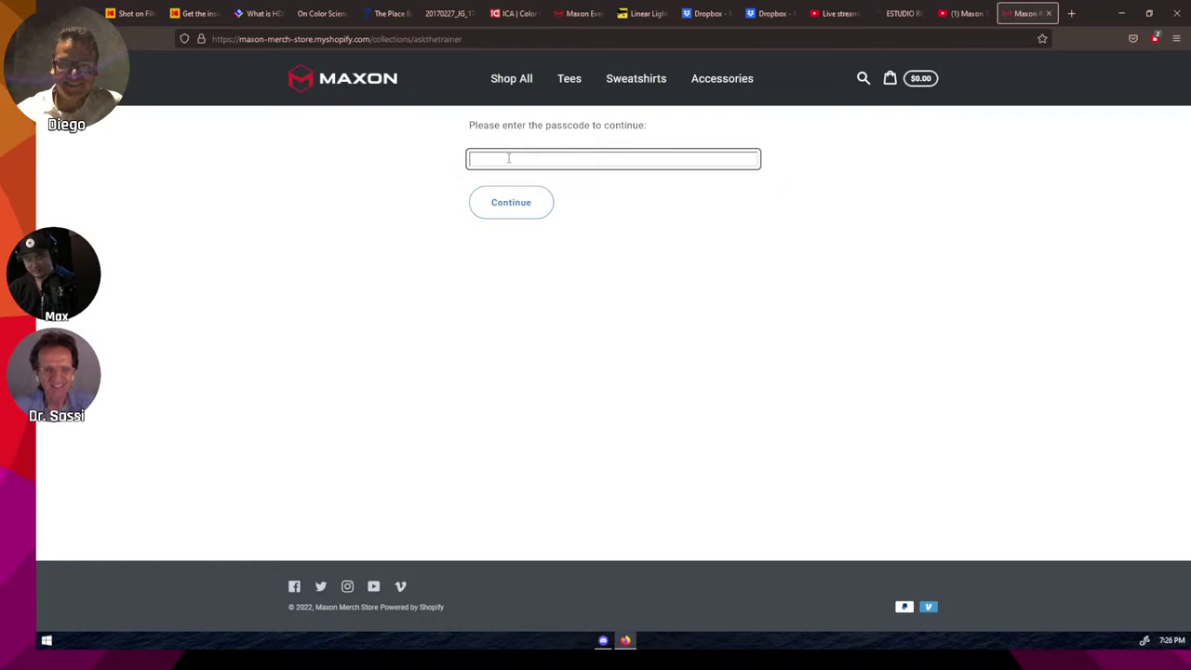
text(RD)
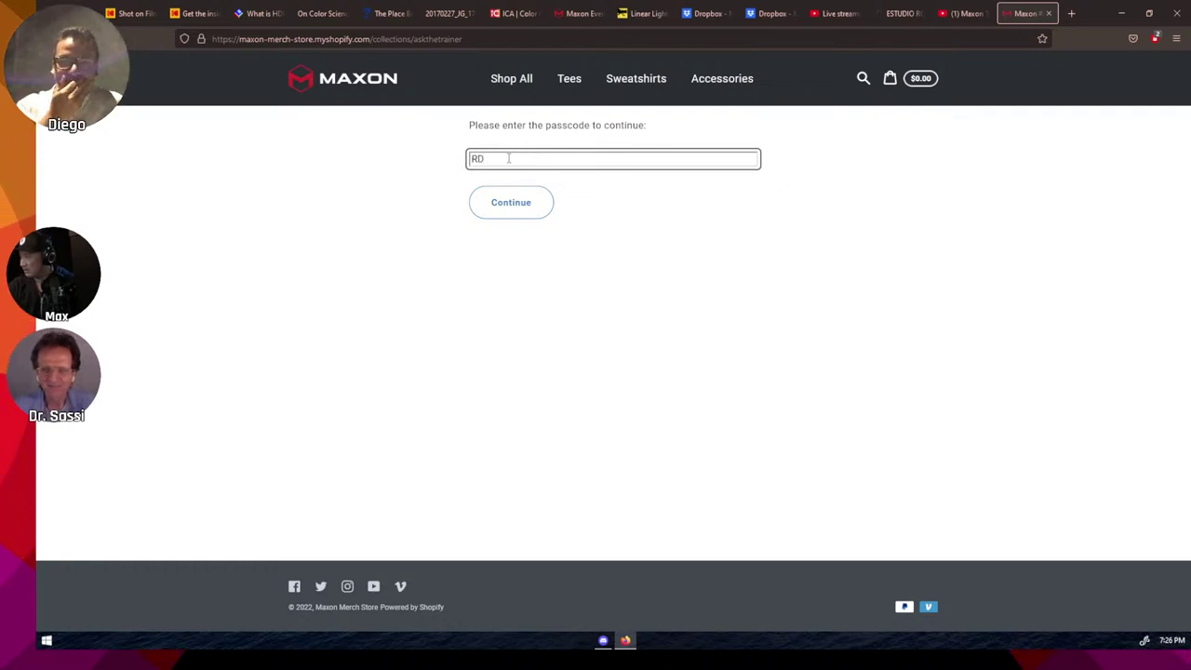